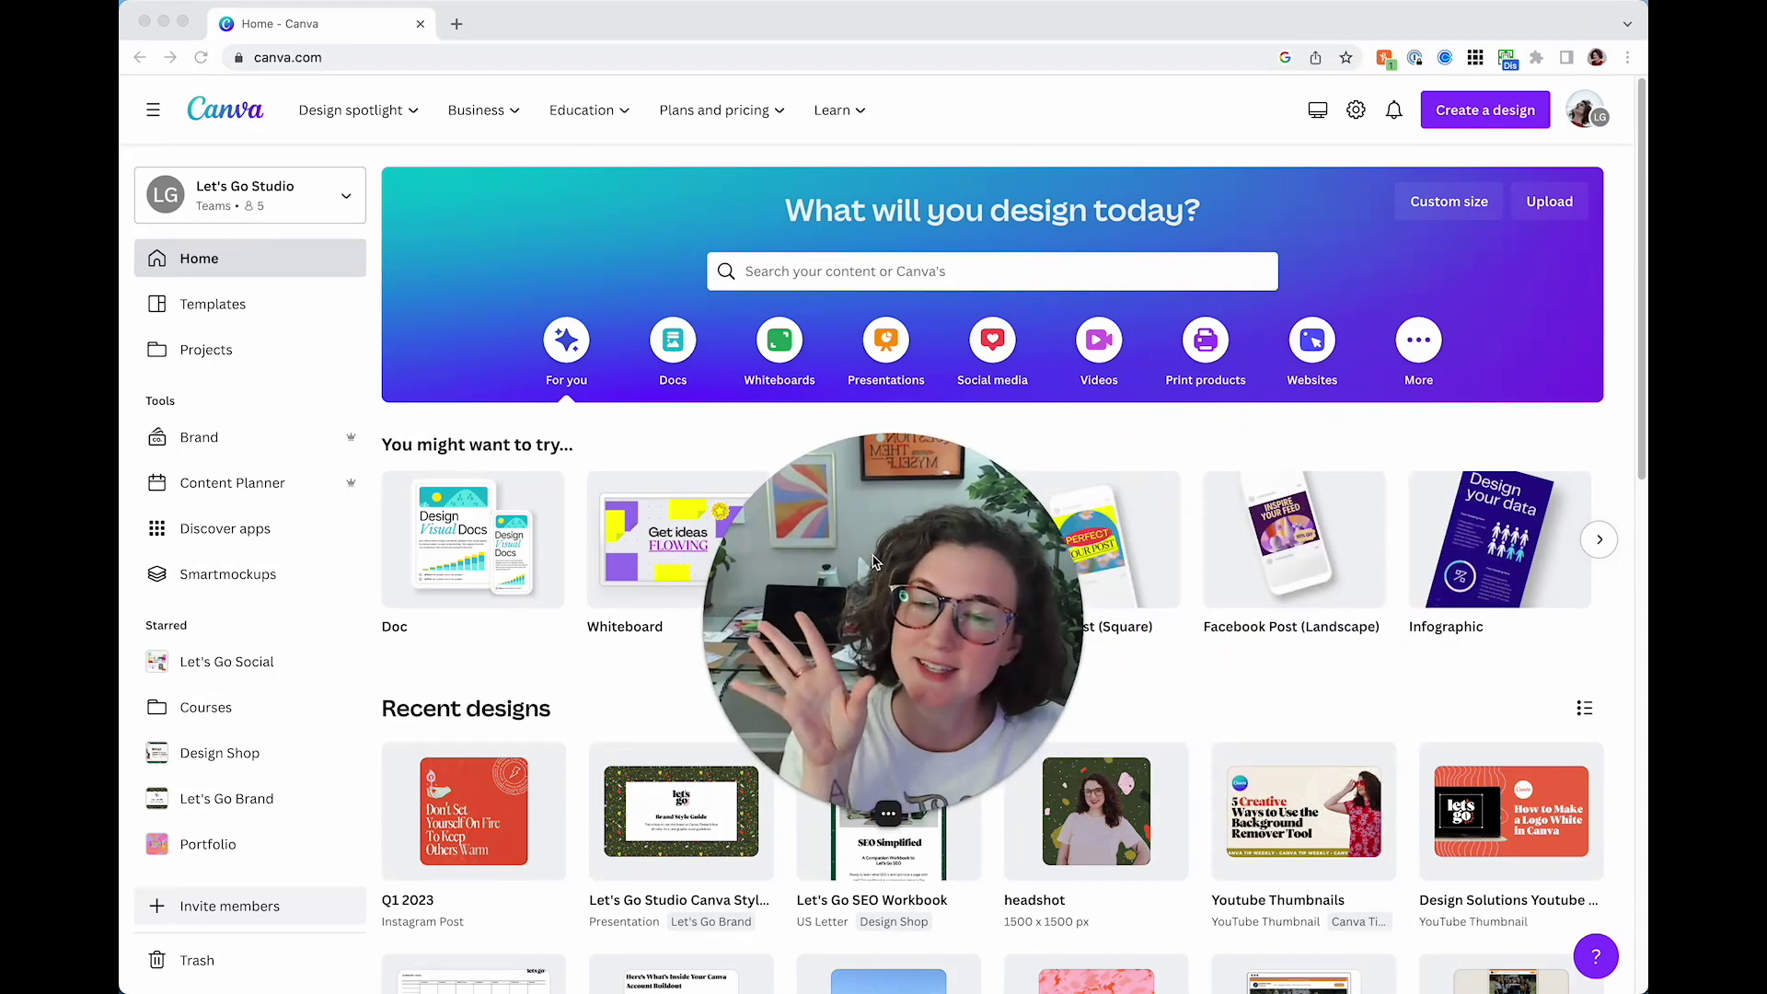
Pick the Whiteboards category on the Canva home page and scroll to its Whiteboard templates row
click(692, 290)
scroll(594, 635, down, 5)
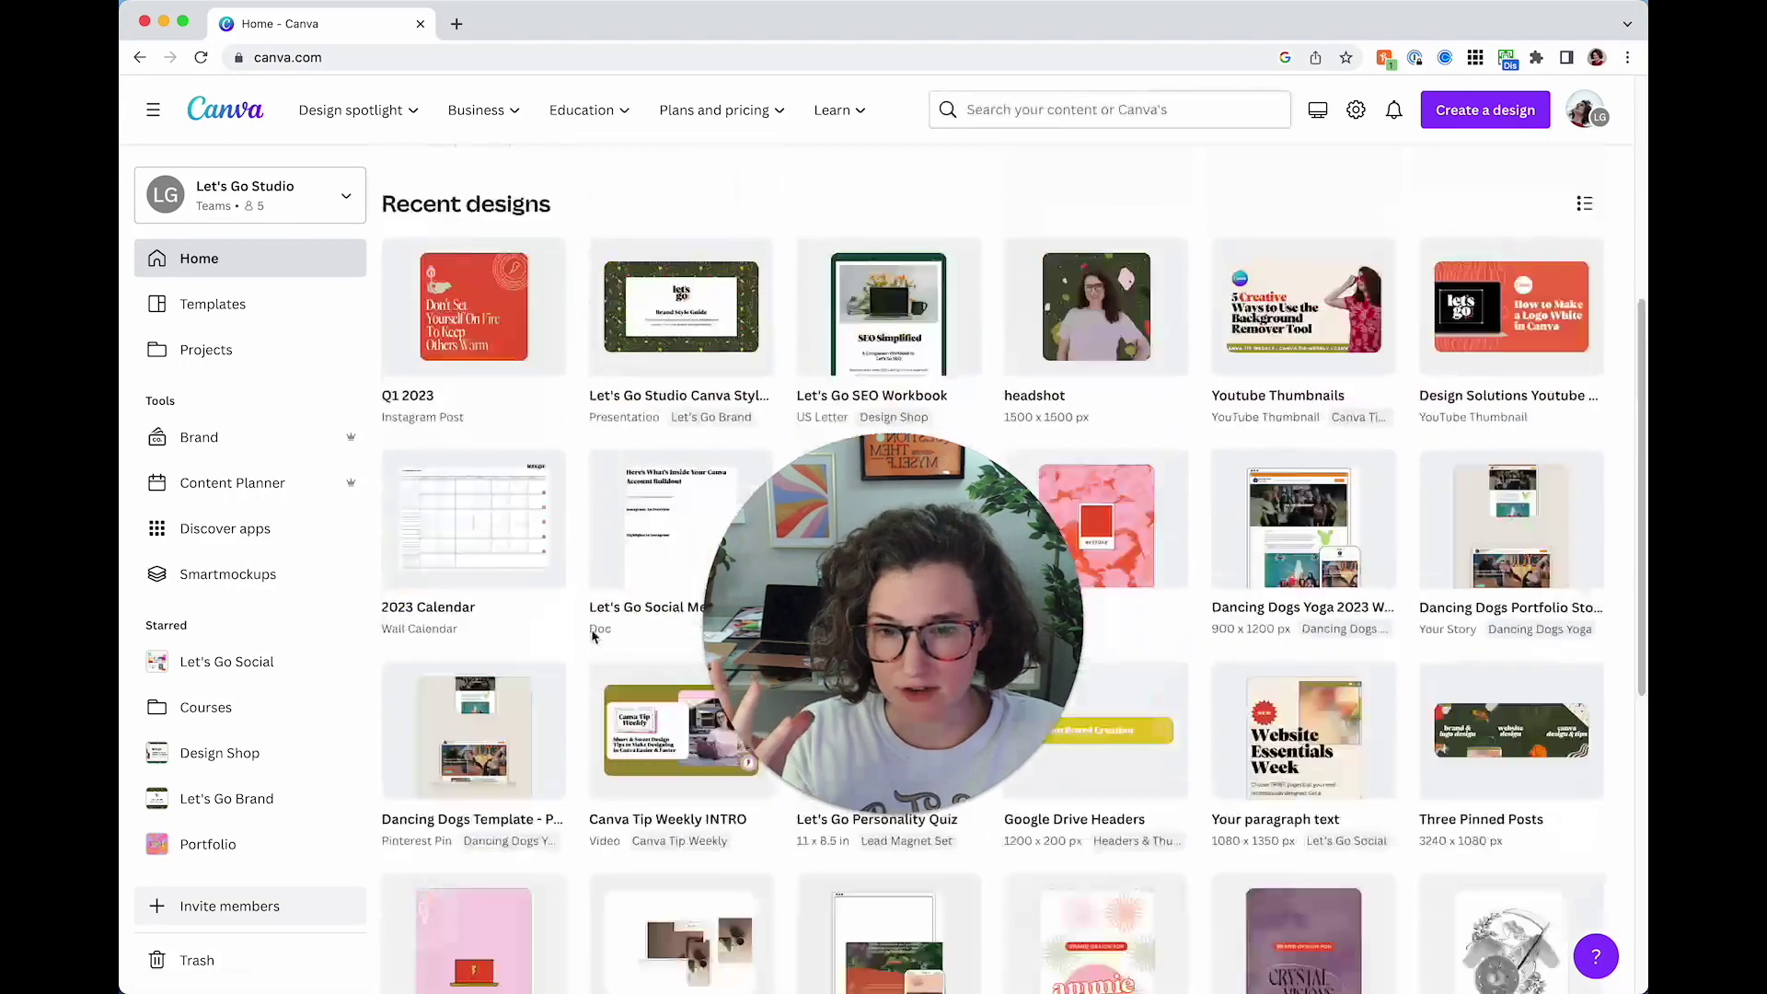
scroll(594, 635, up, 5)
scroll(545, 578, down, 4)
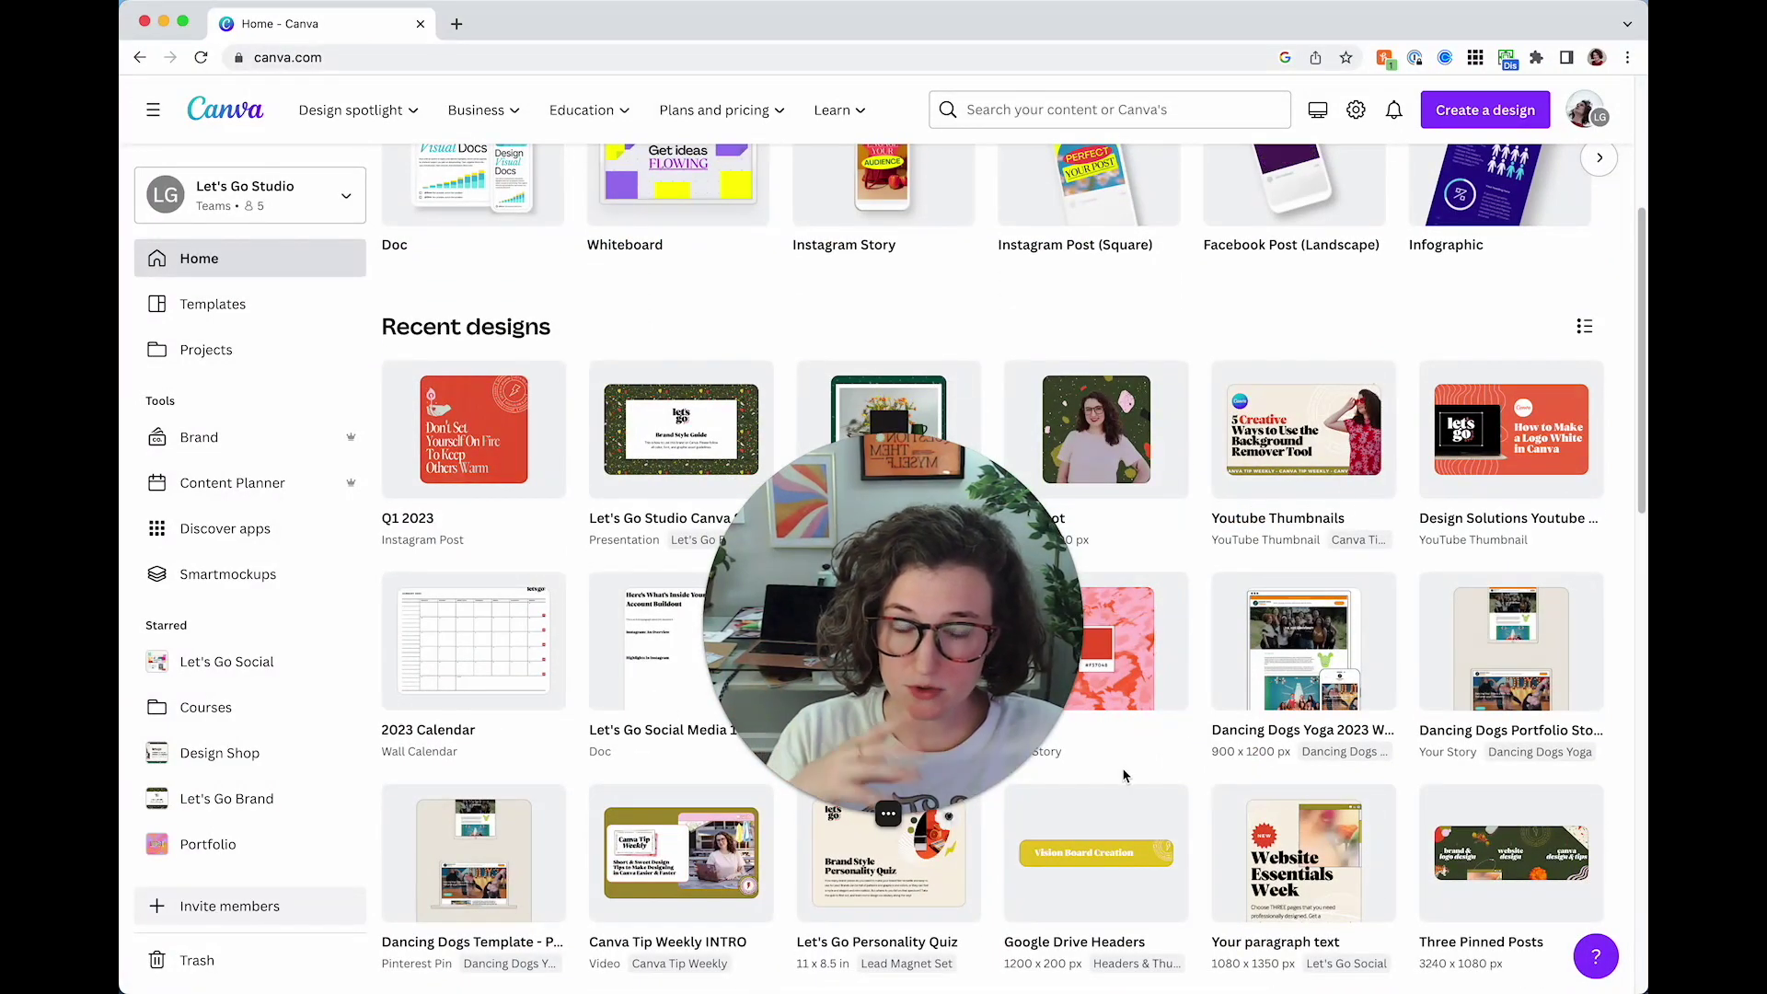
scroll(594, 552, up, 4)
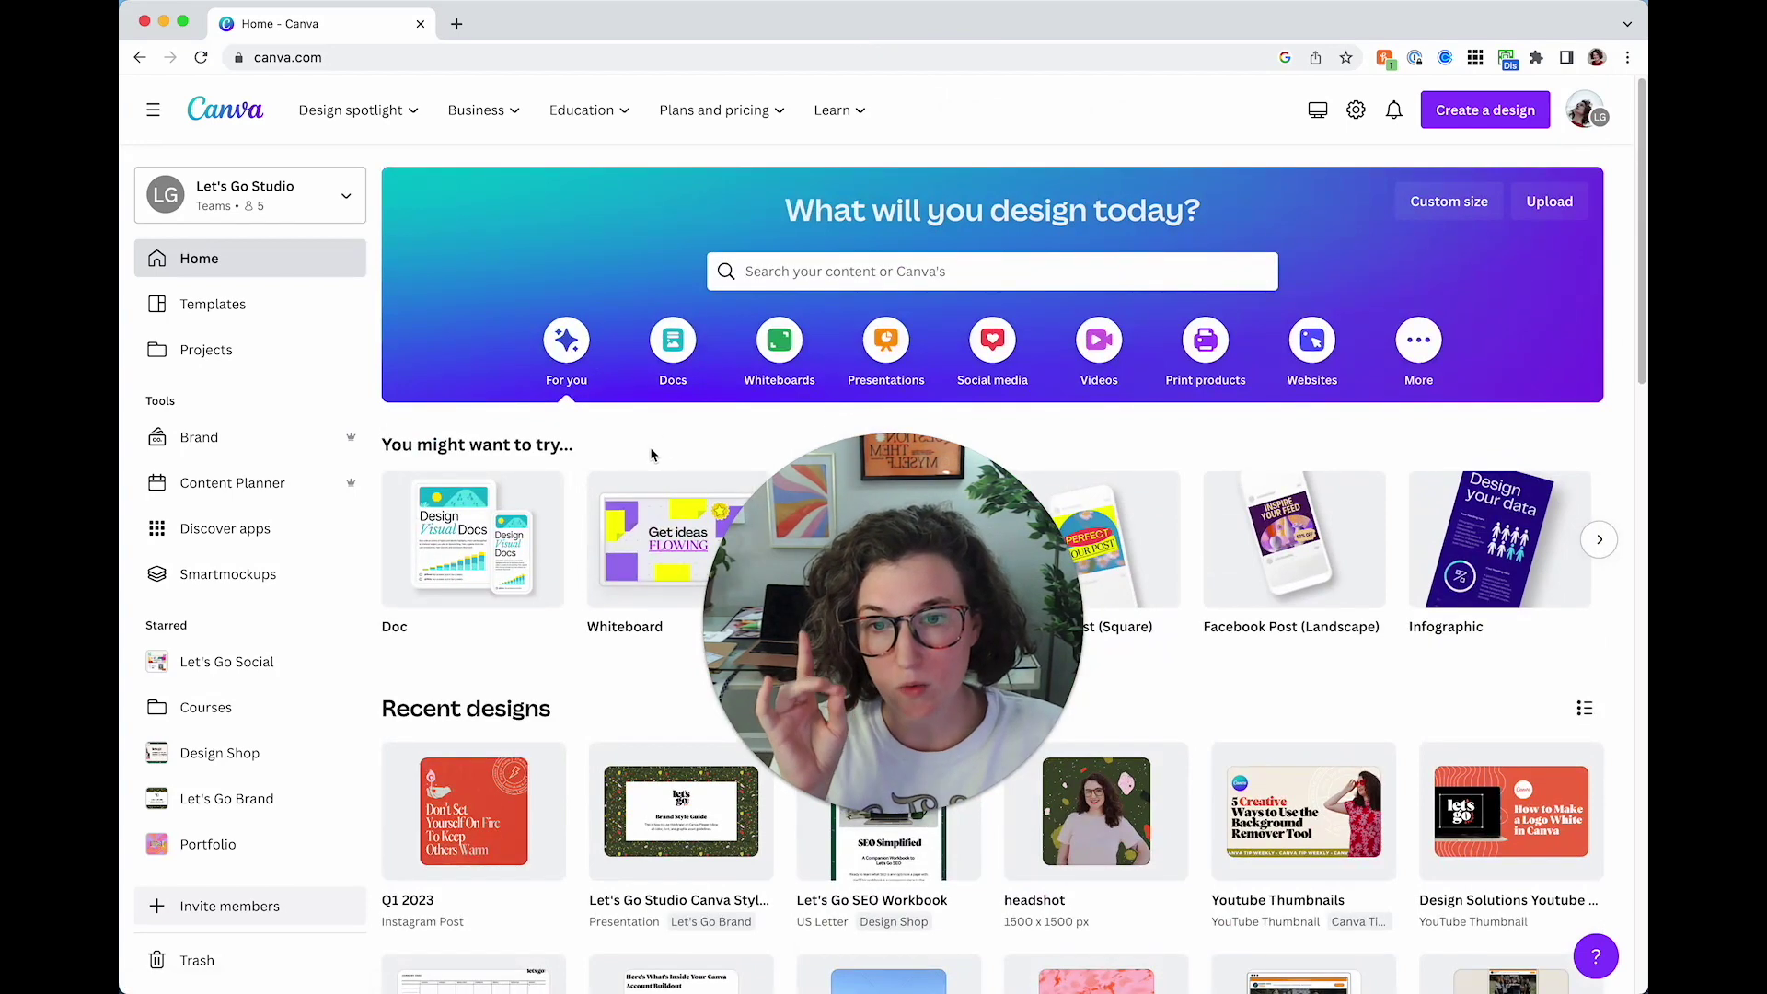
click(783, 356)
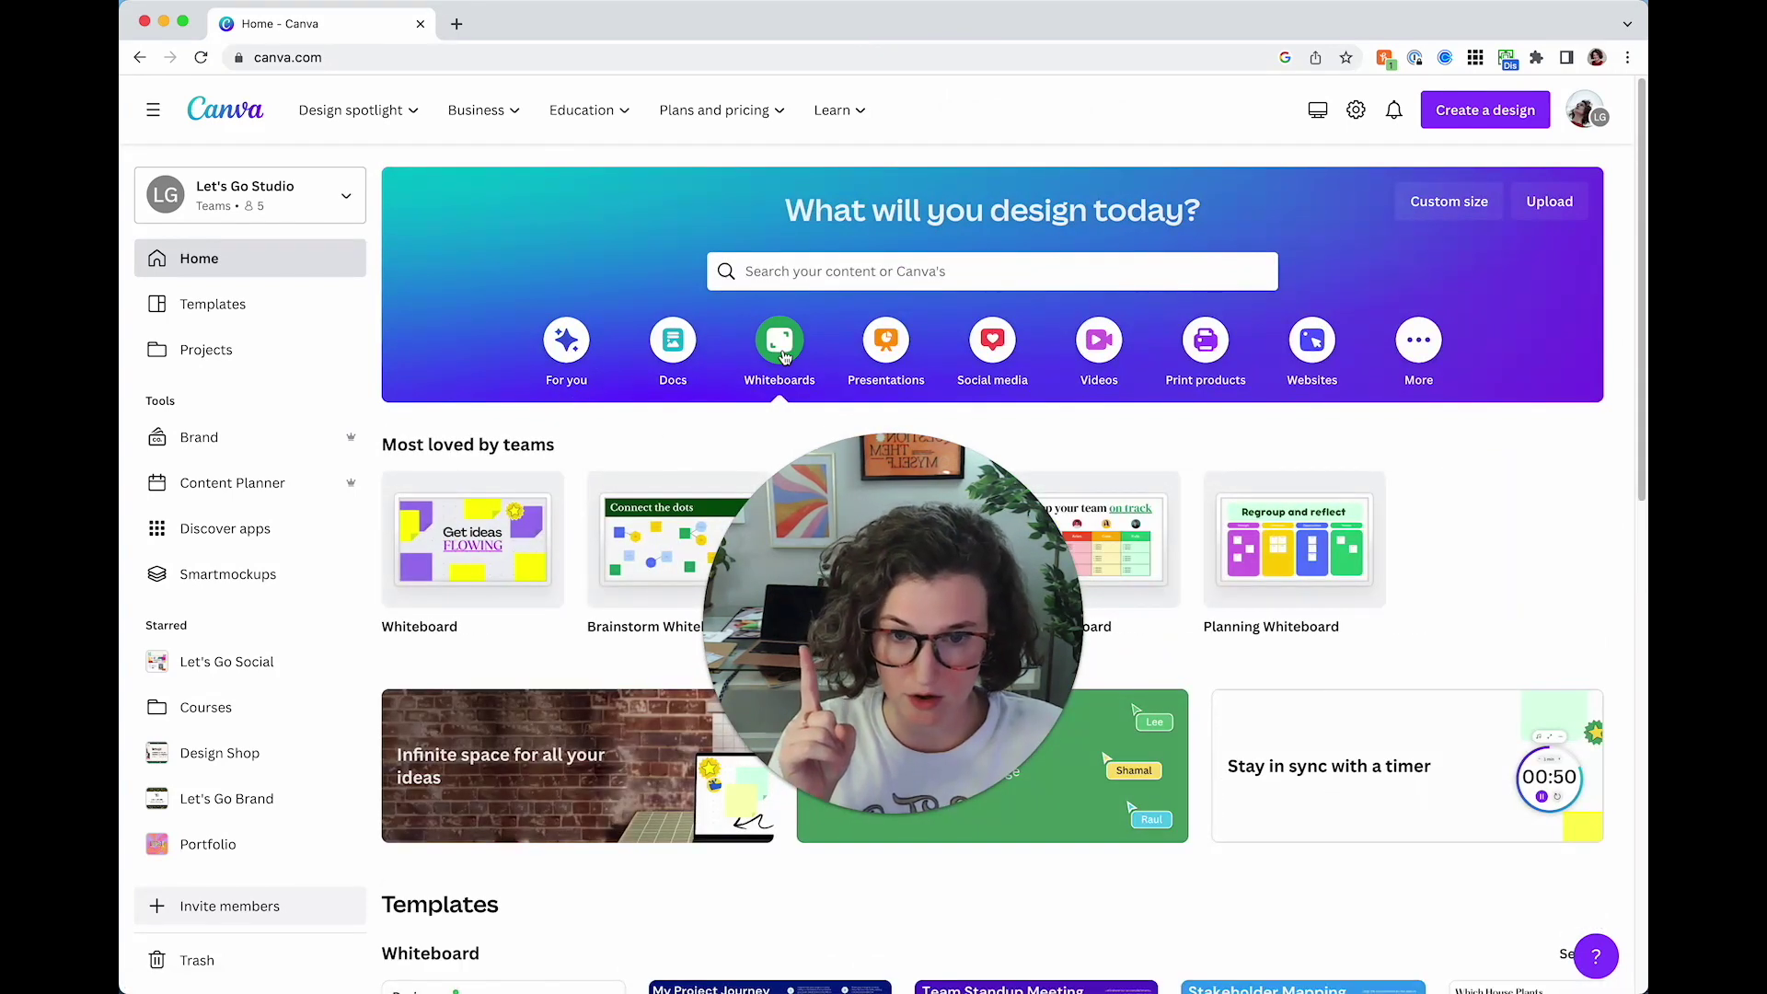
drag(787, 624, 877, 425)
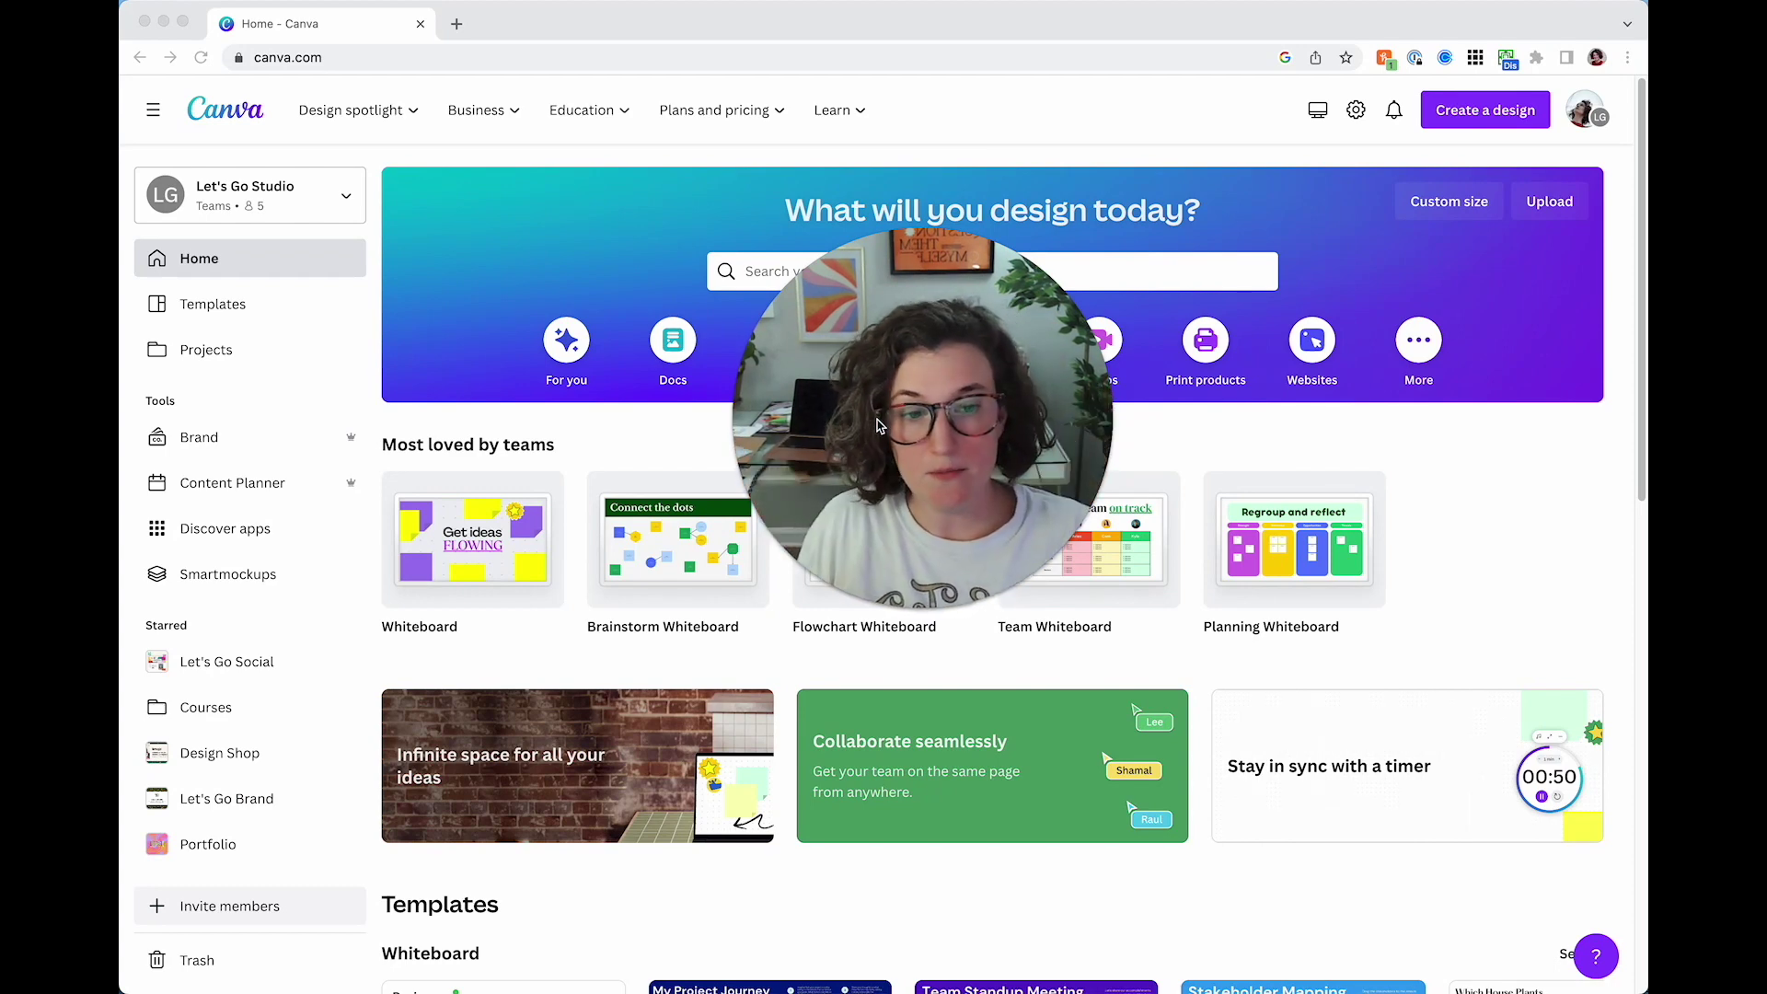
click(1296, 773)
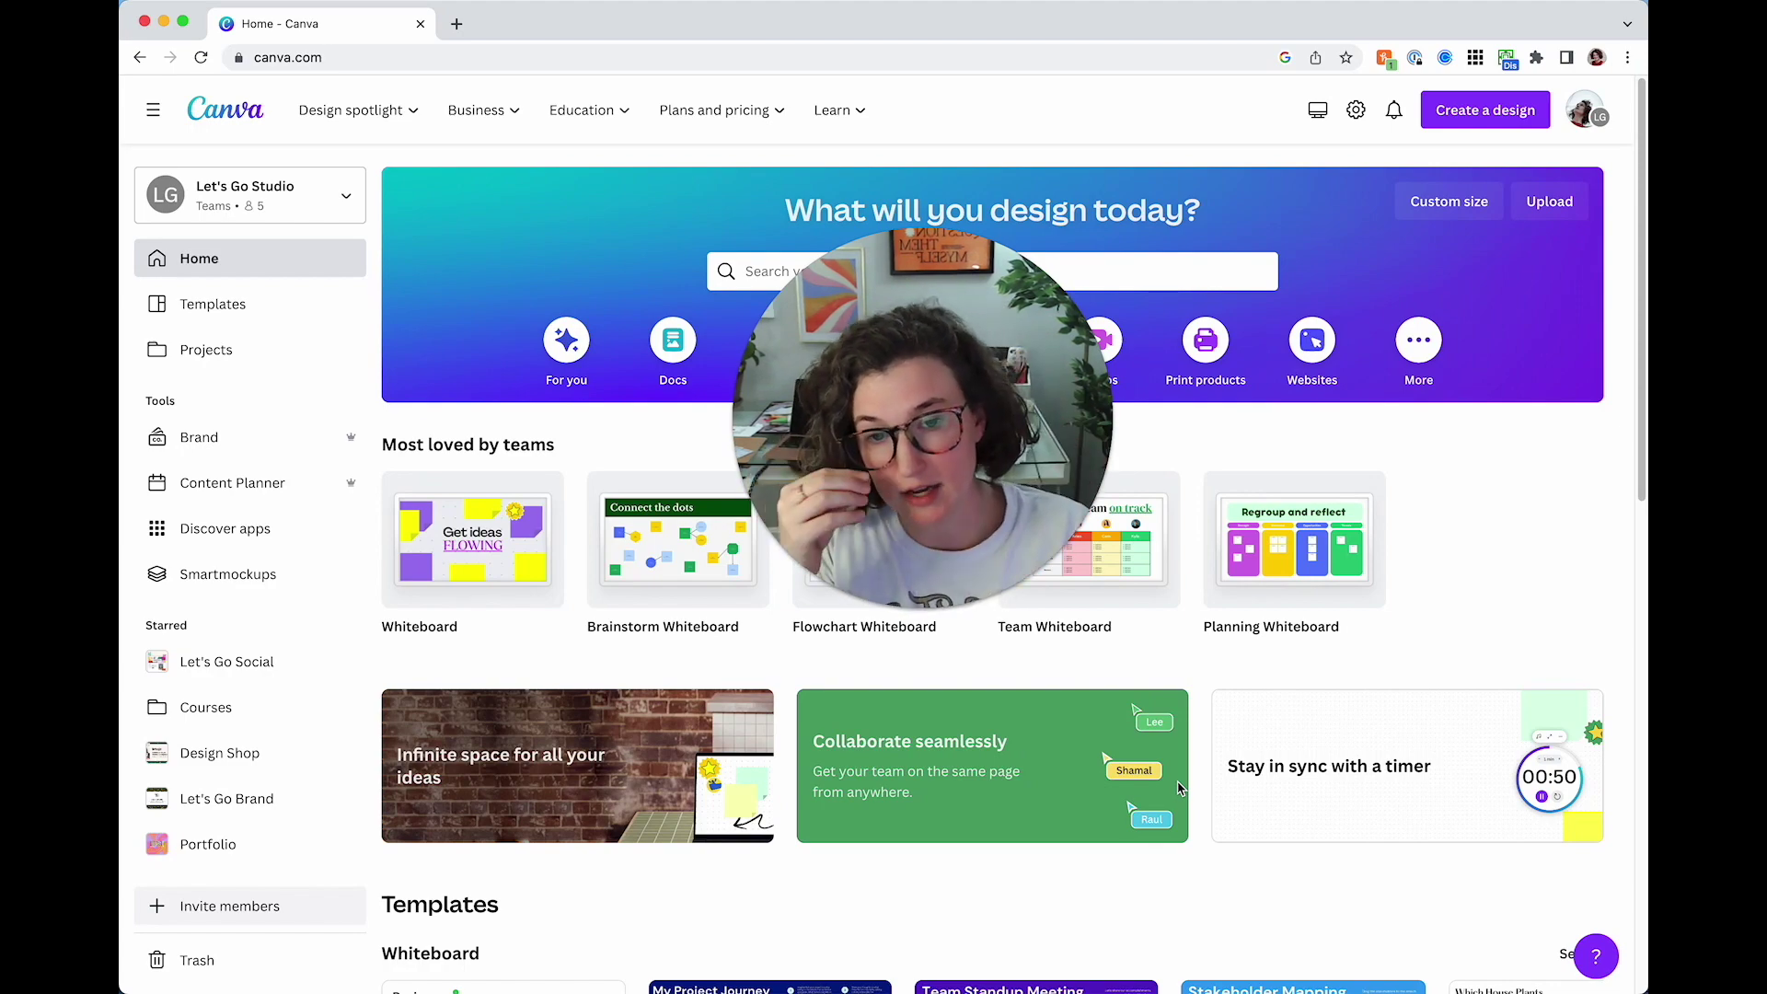
scroll(1181, 789, down, 5)
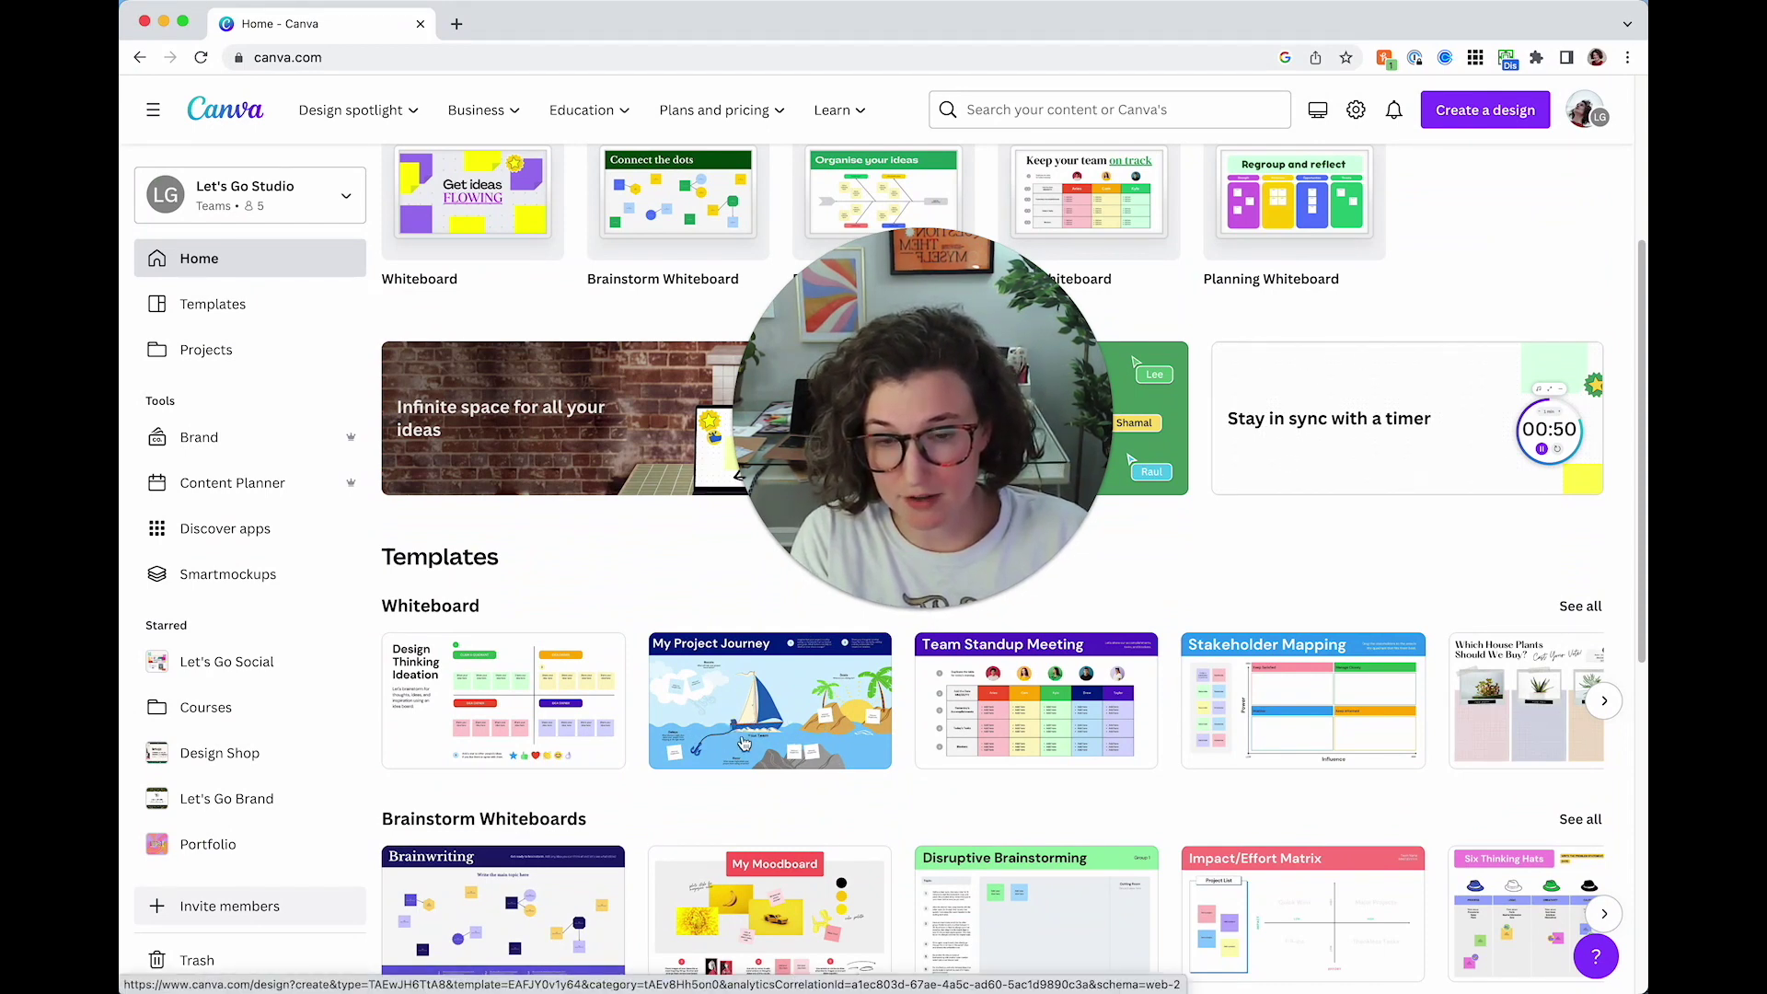
Page the Whiteboard carousel forward and scroll down to the Team and Planning Whiteboards rows
scroll(632, 736, down, 1)
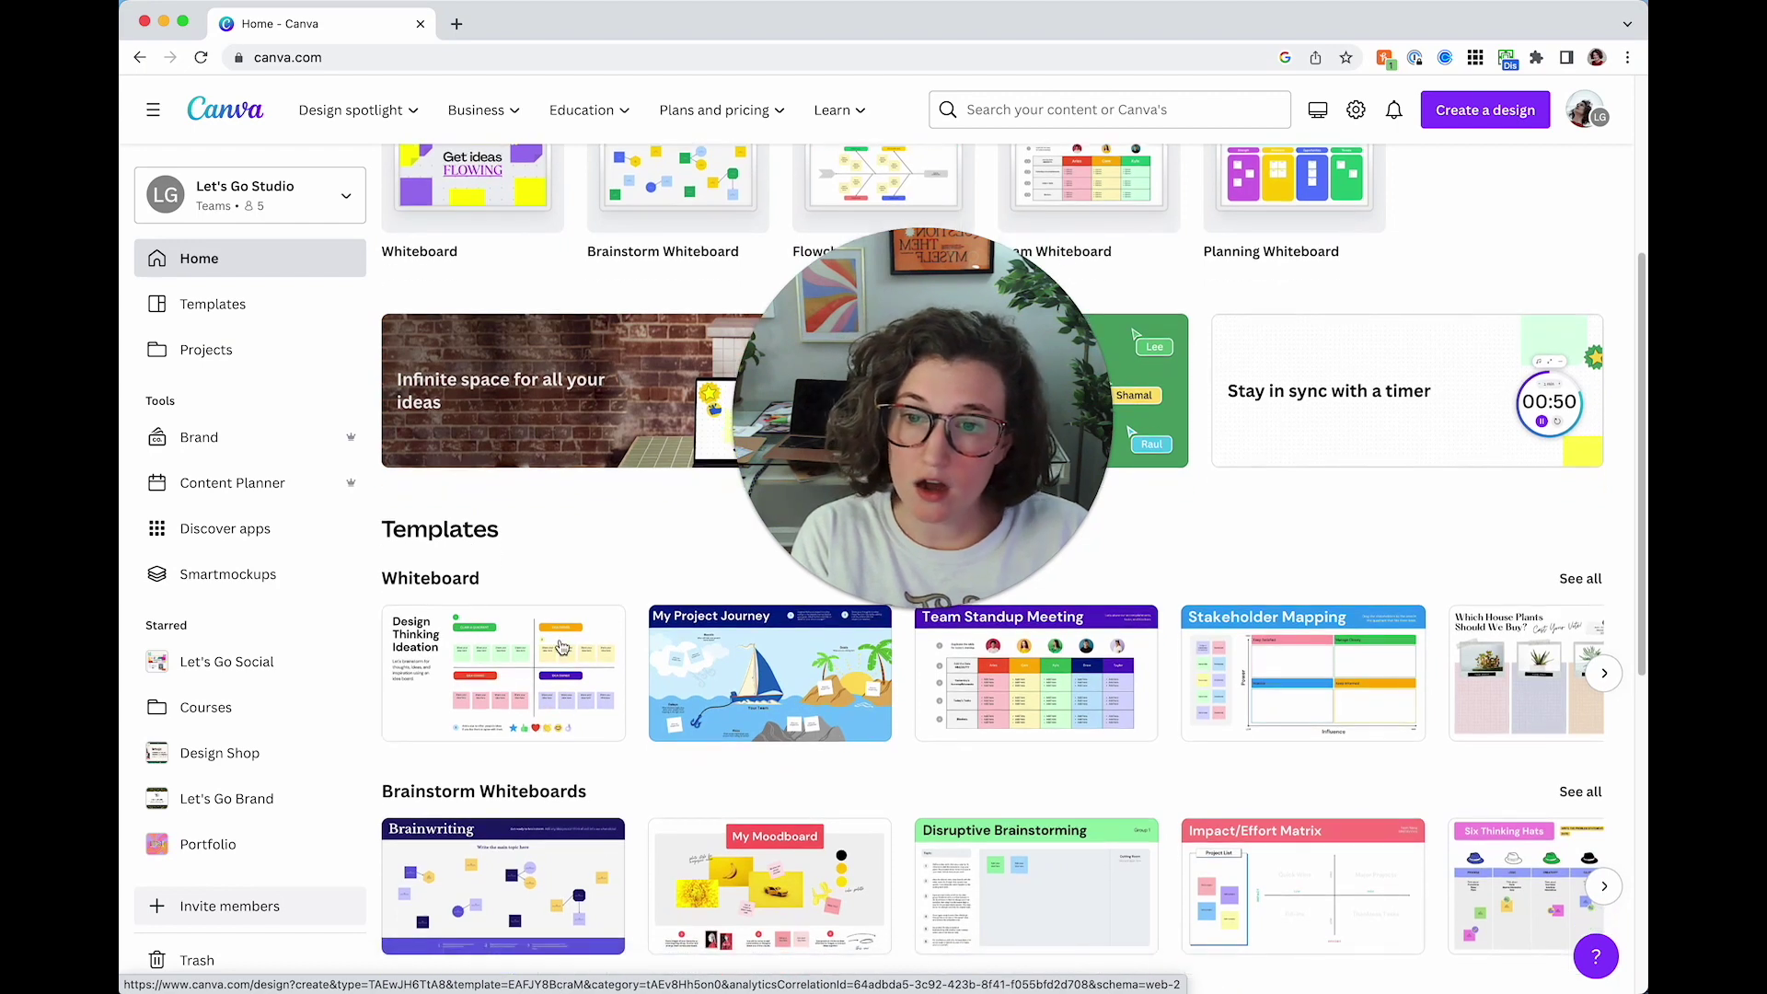
scroll(547, 691, down, 1)
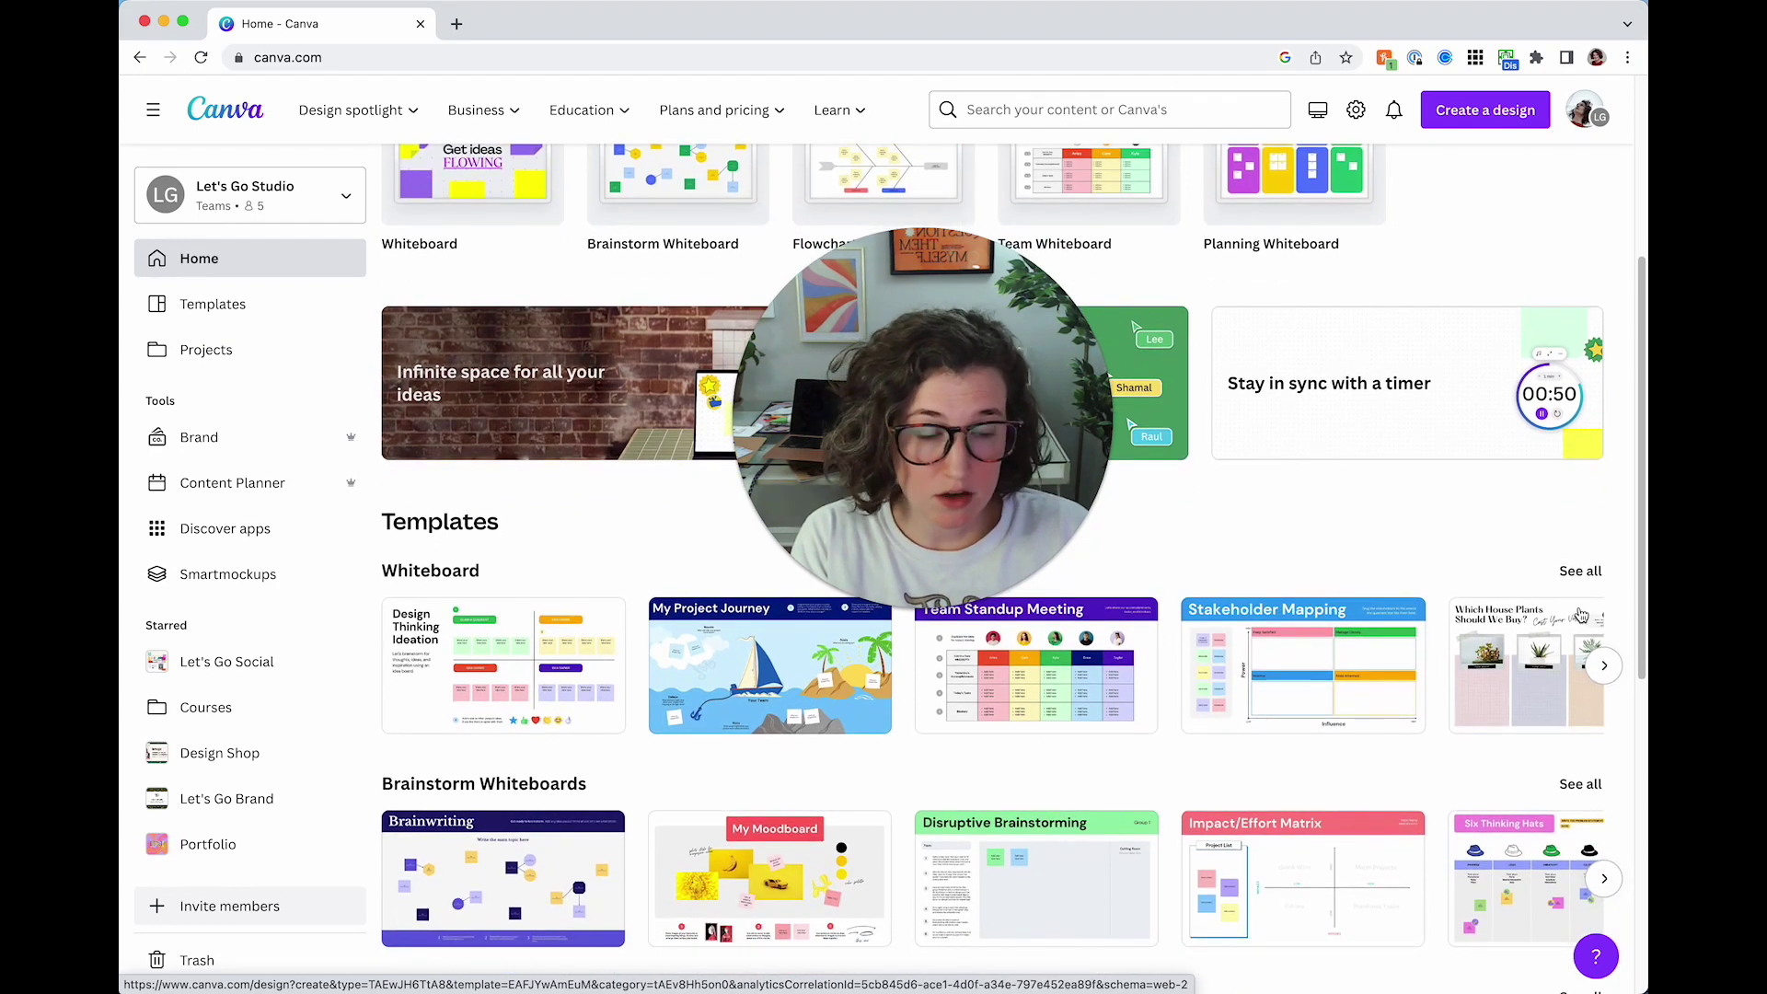
click(1608, 668)
scroll(497, 649, down, 1)
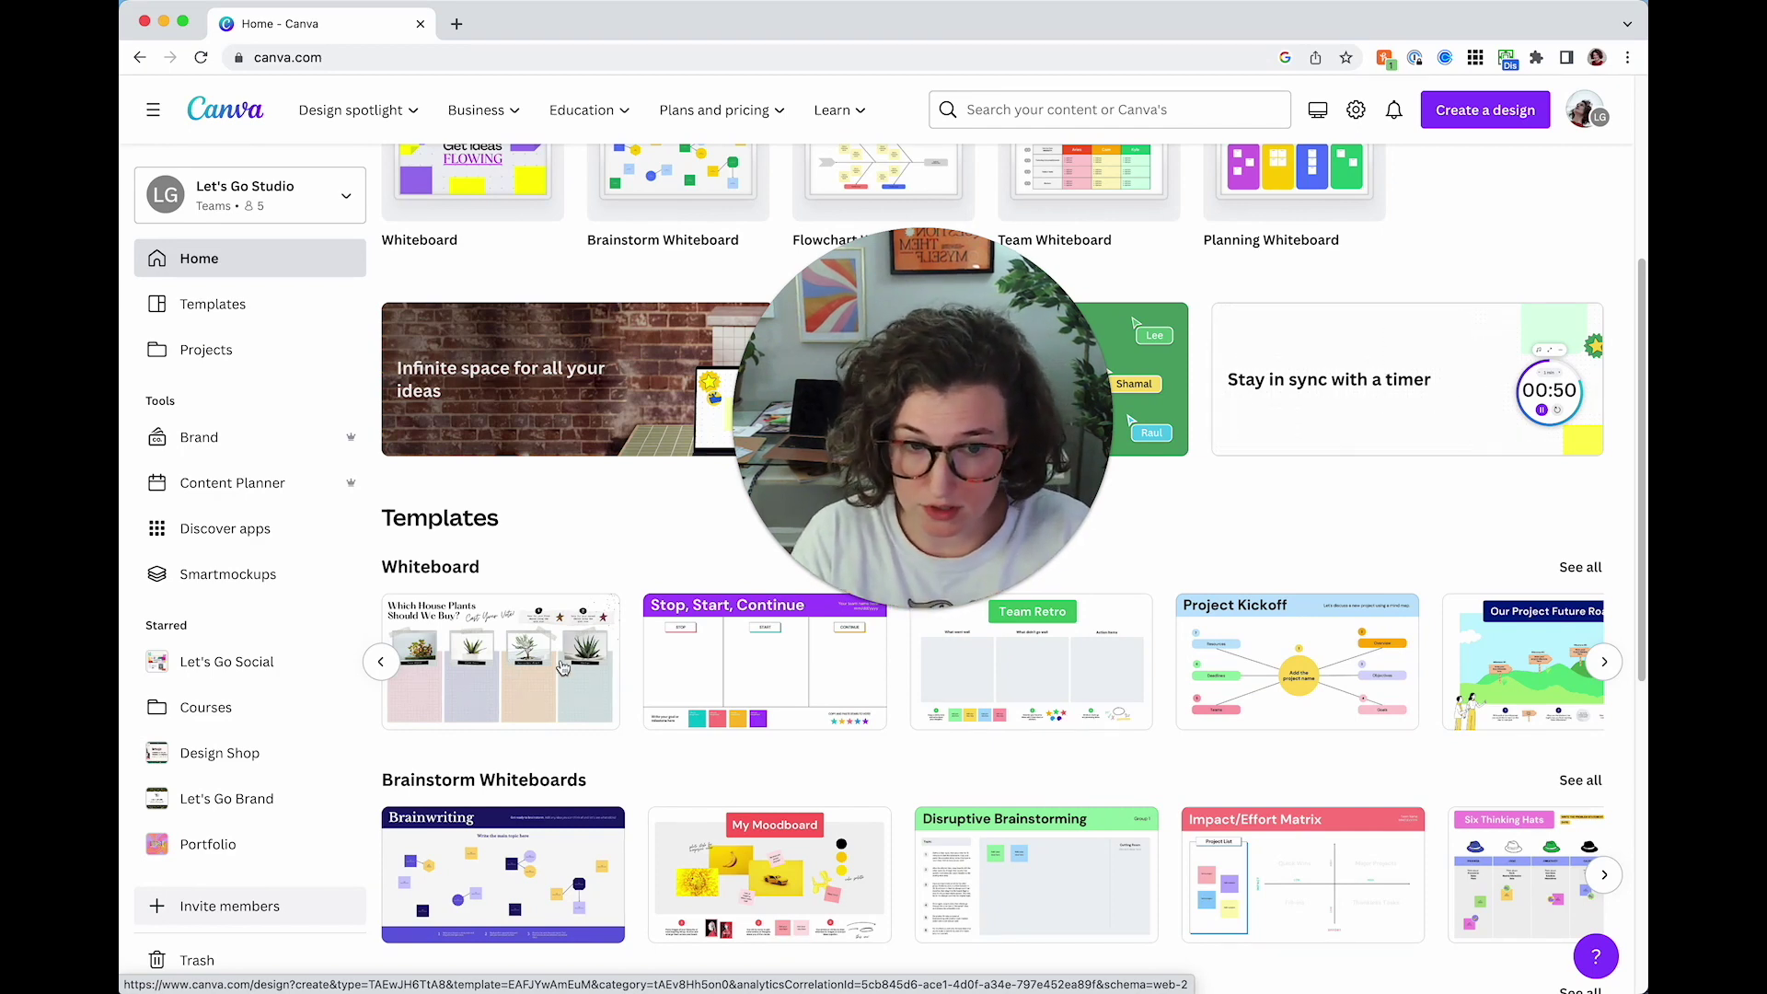
scroll(700, 717, down, 2)
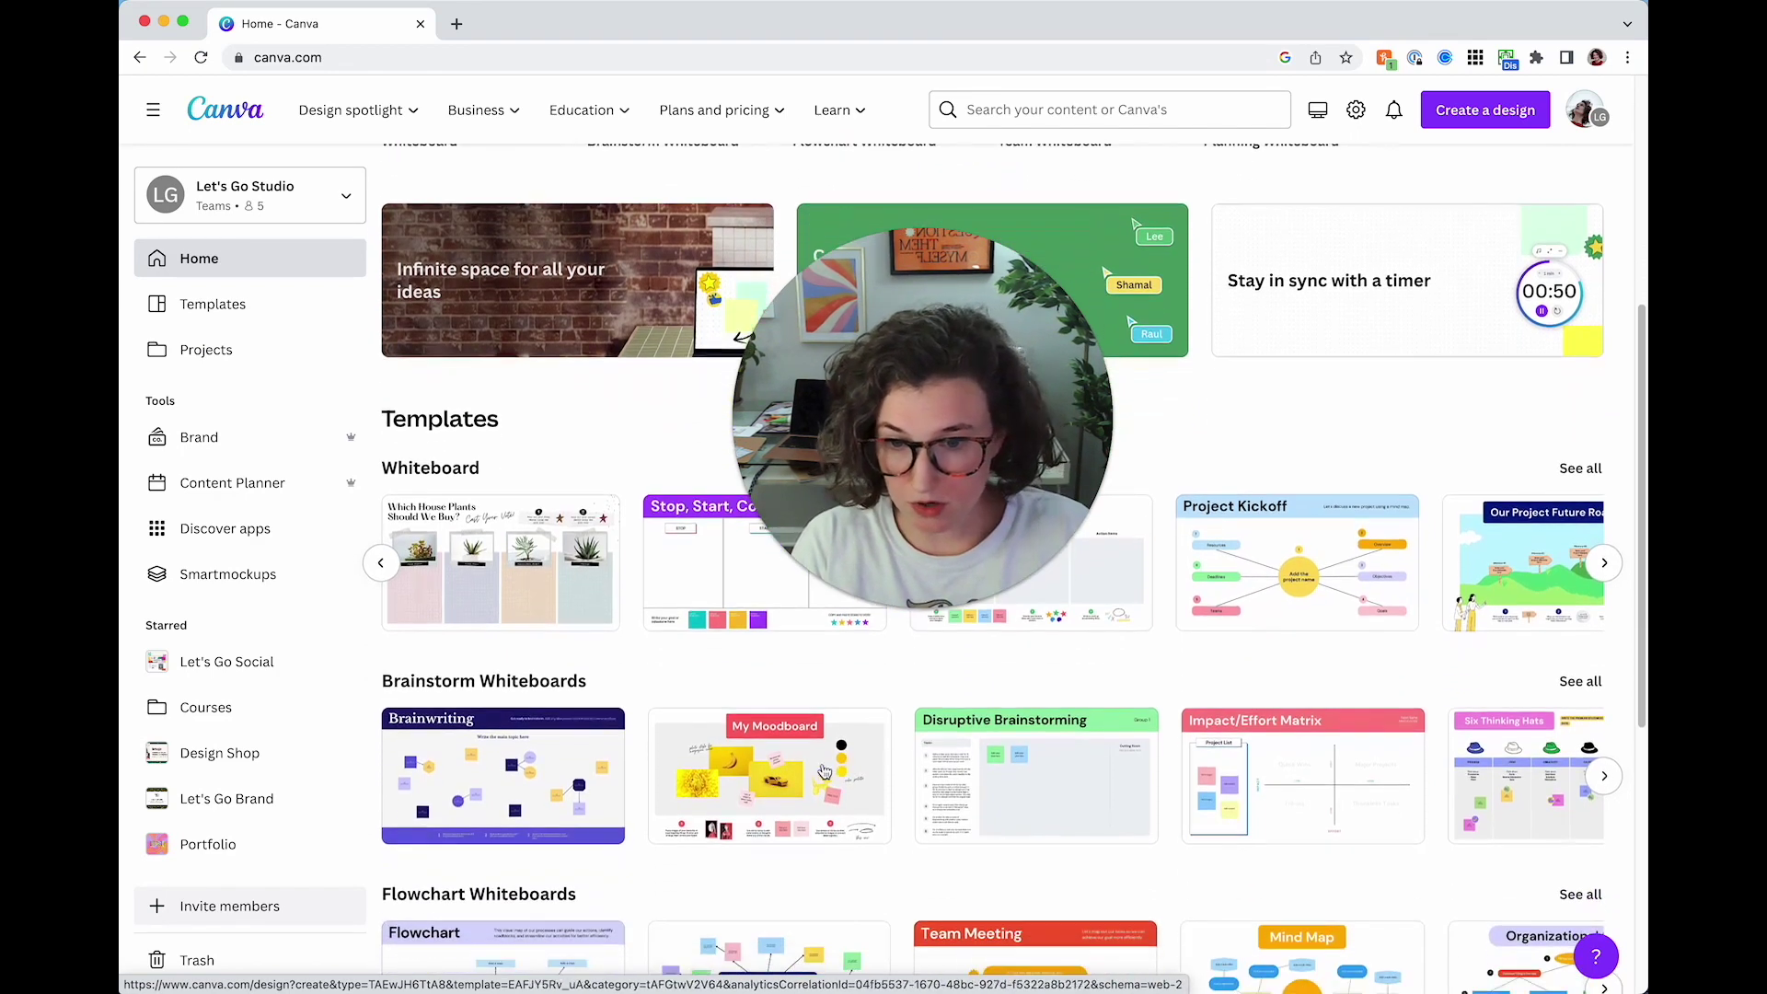
scroll(762, 783, down, 6)
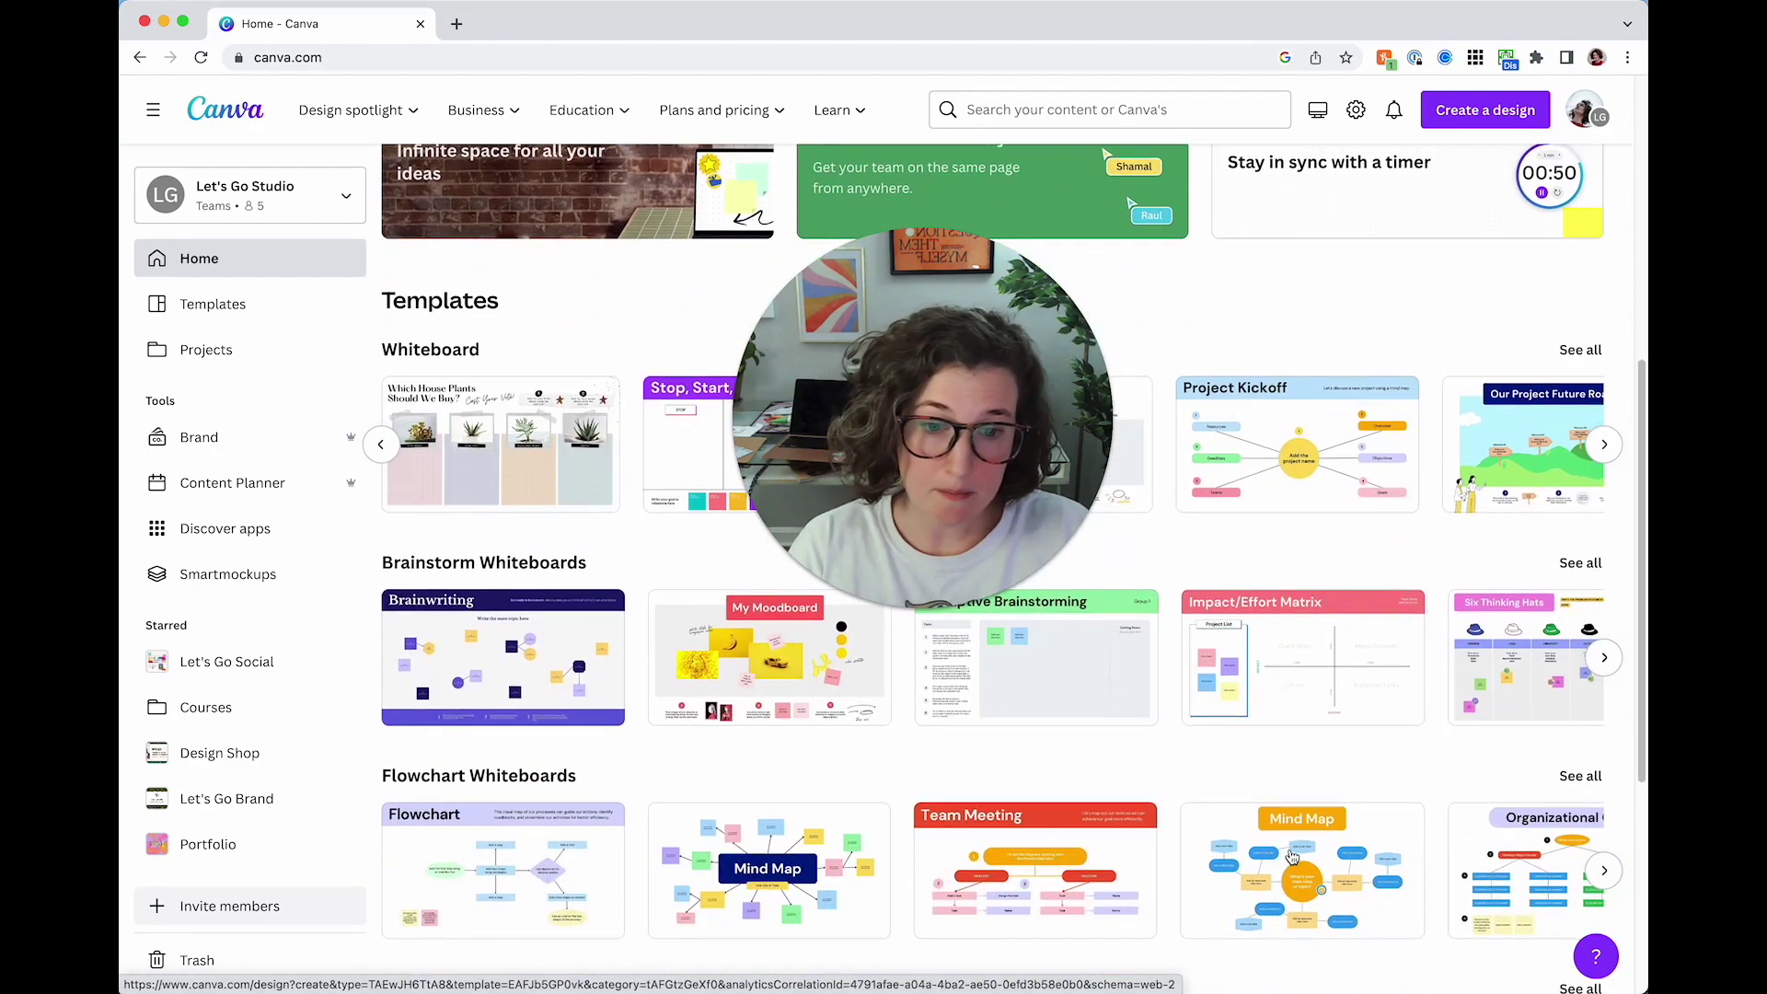
scroll(1291, 851, down, 5)
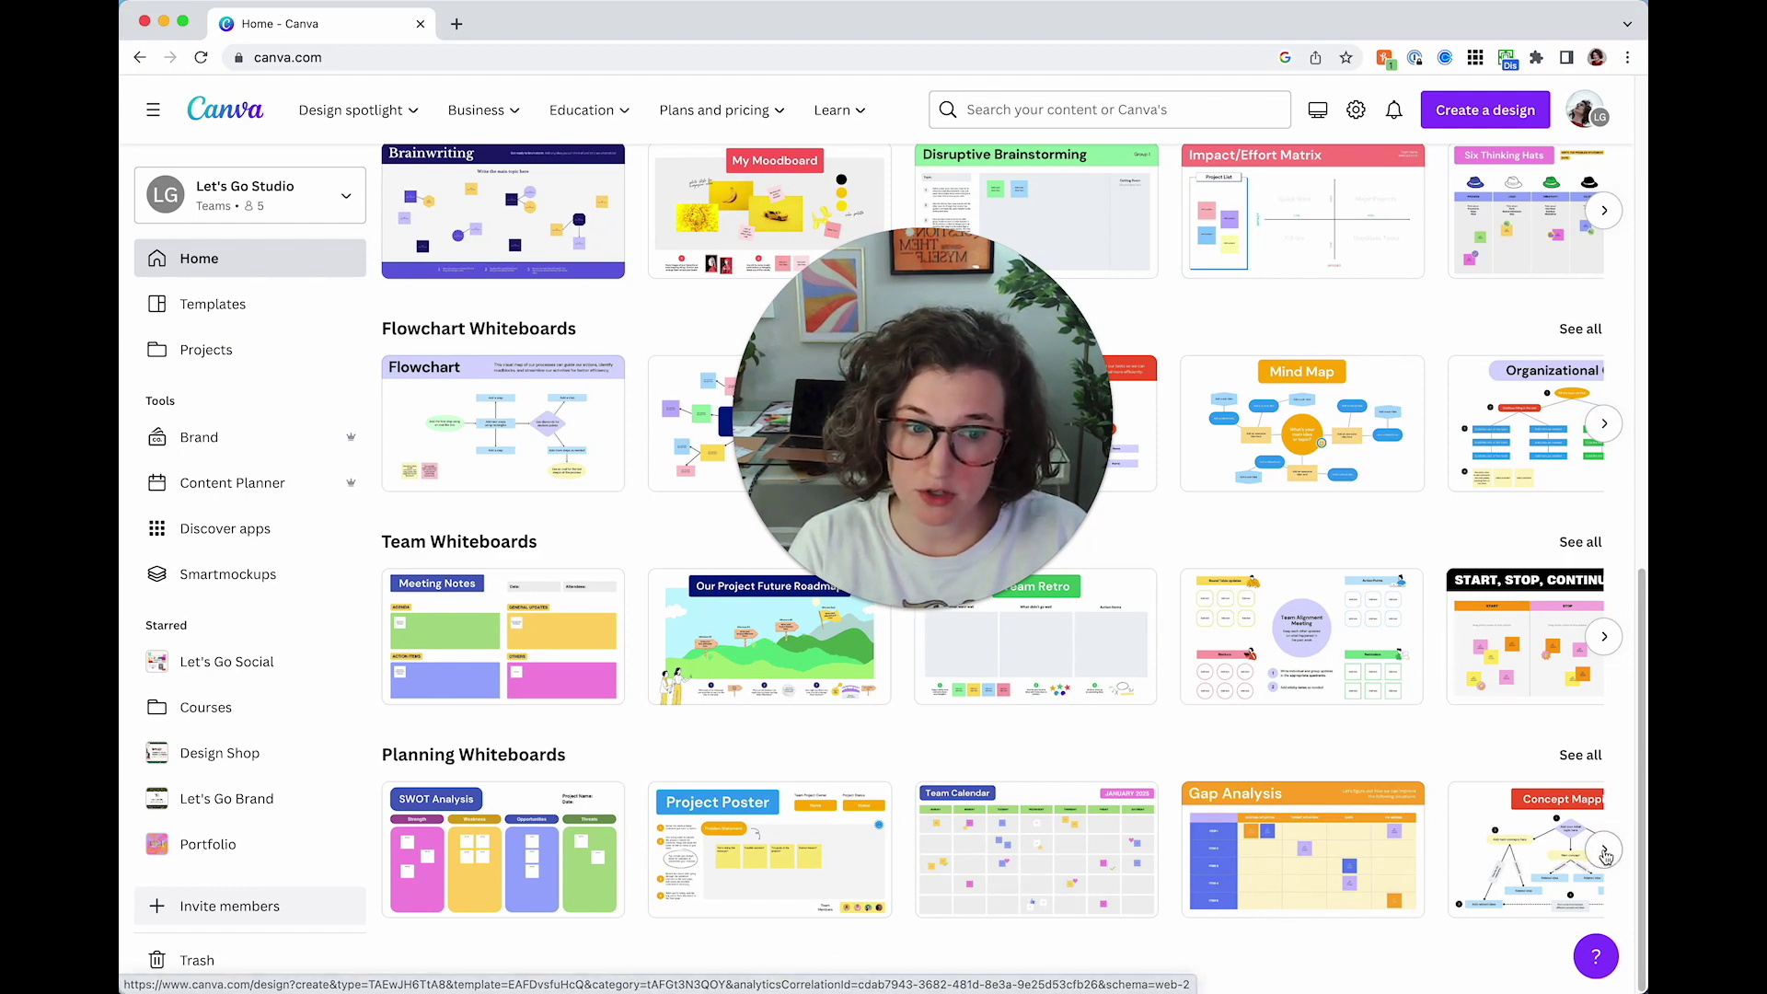
click(1604, 851)
Page forward through the Planning and Team Whiteboards carousels toward the BINGO template
click(1602, 848)
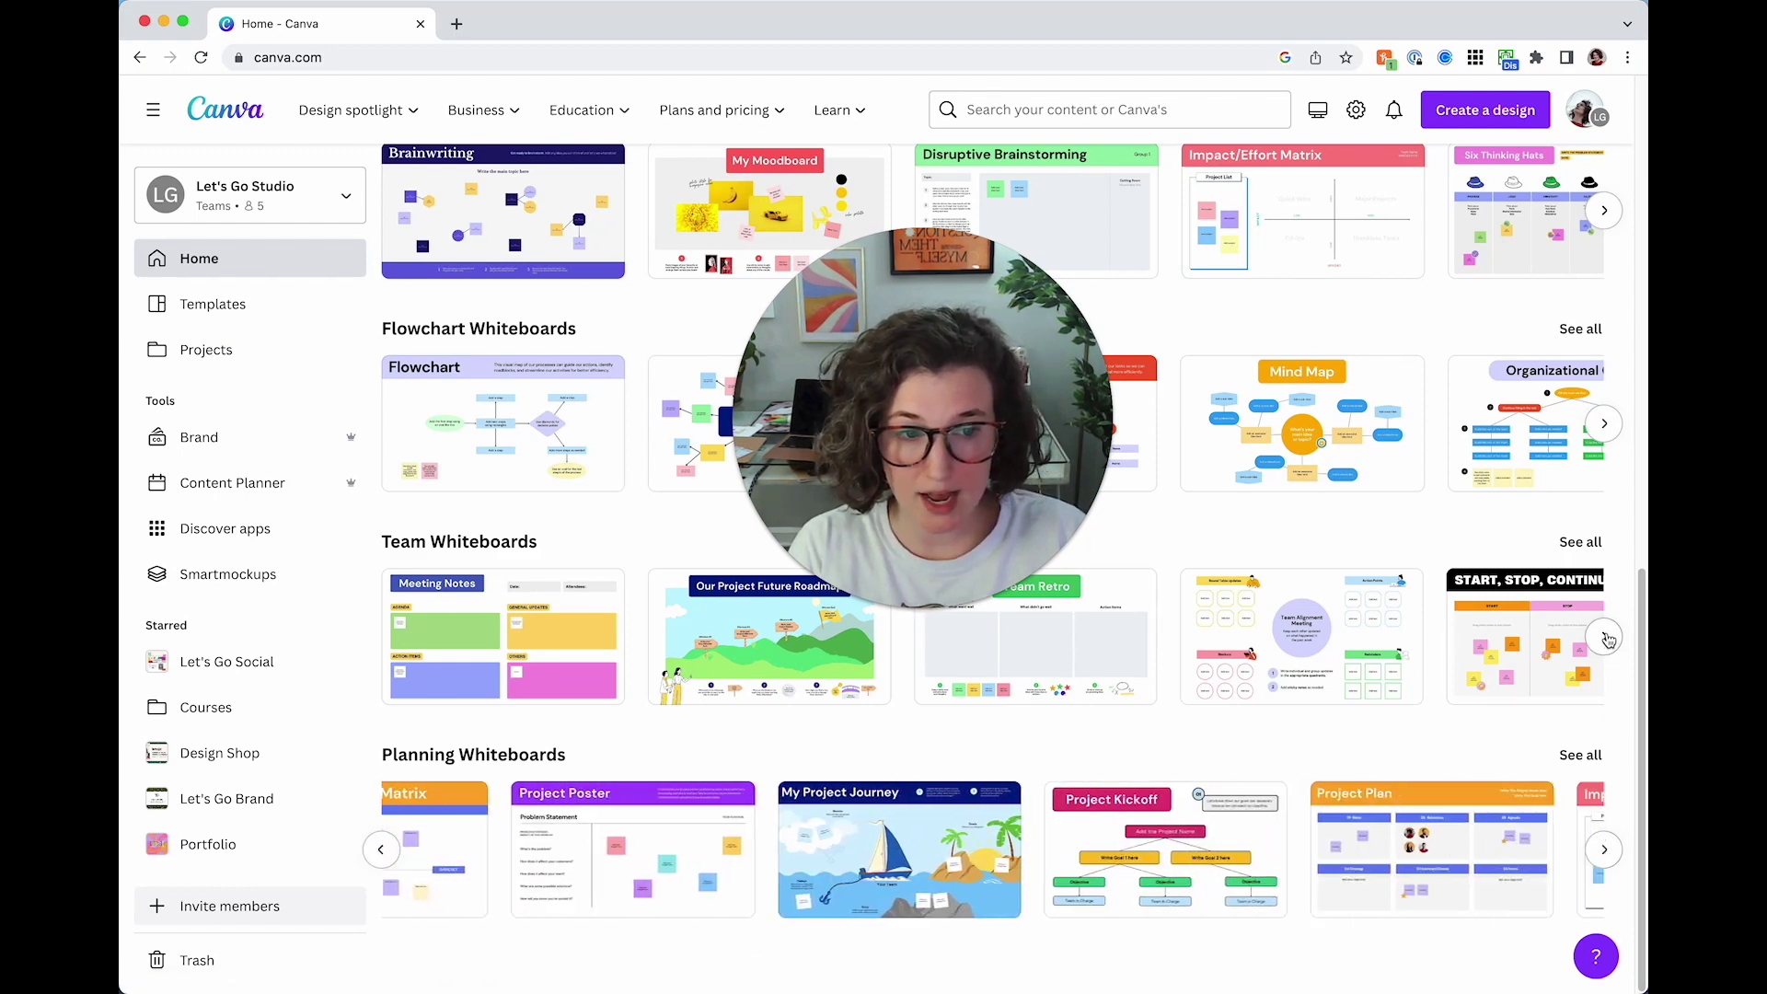
click(1606, 637)
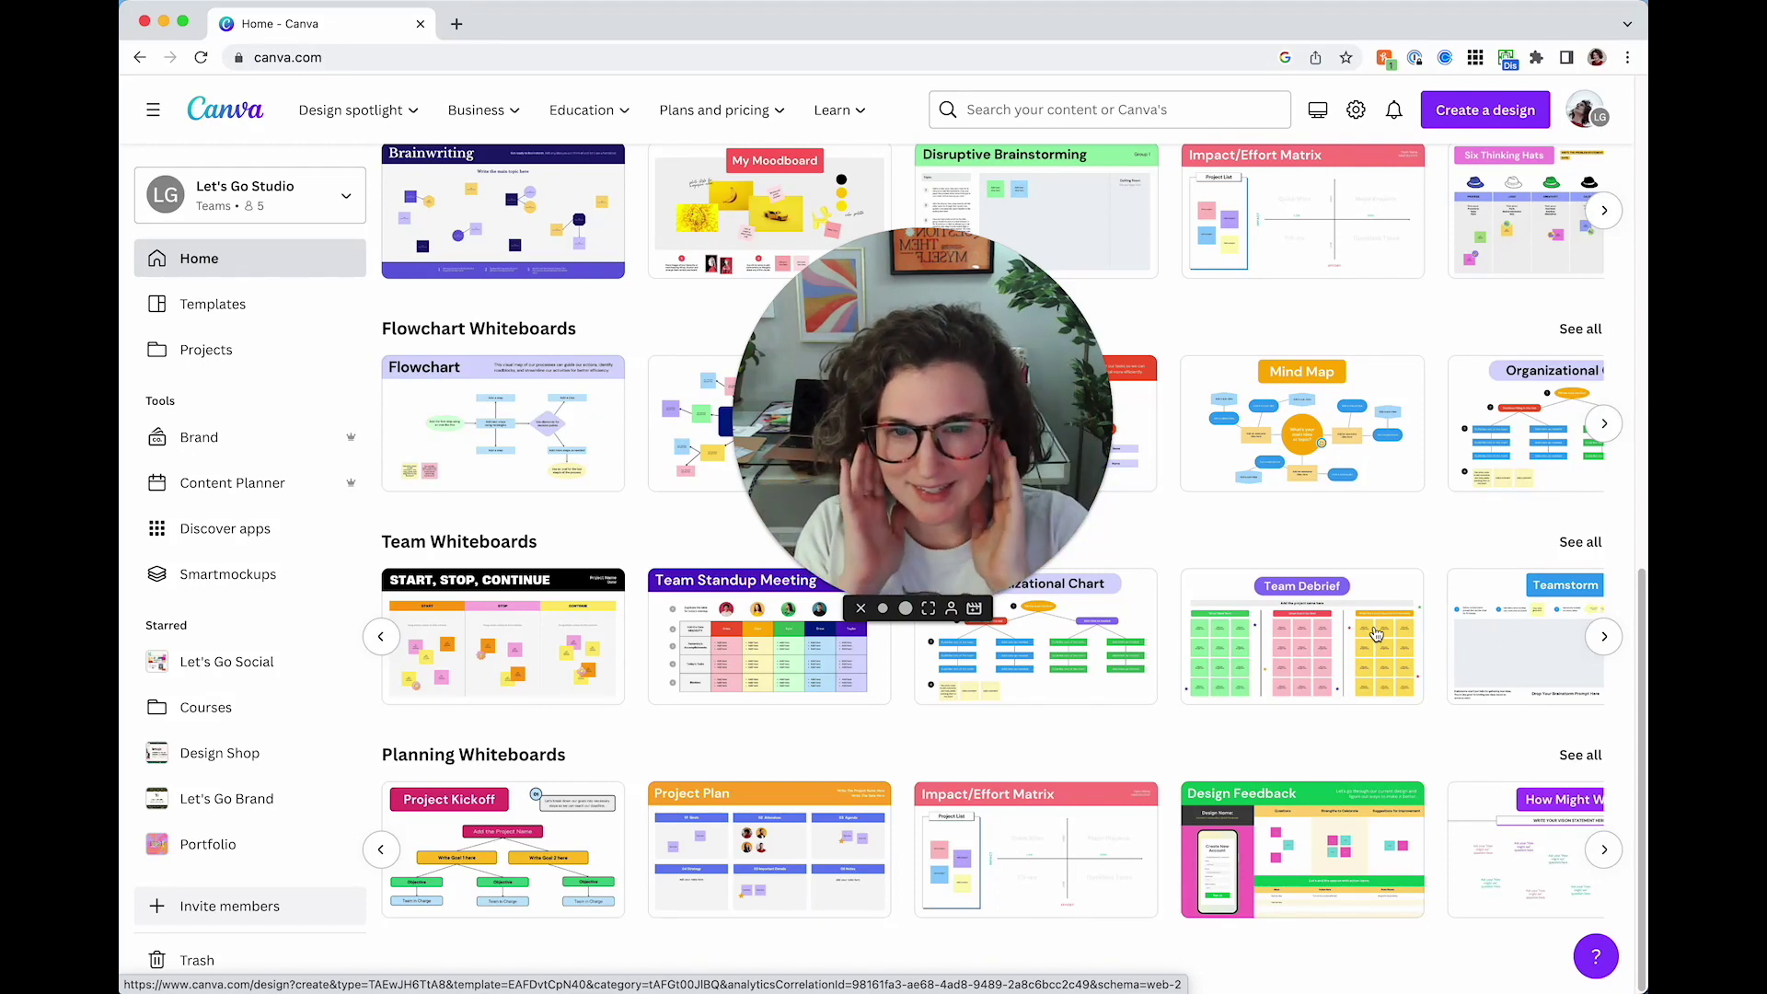
click(1602, 637)
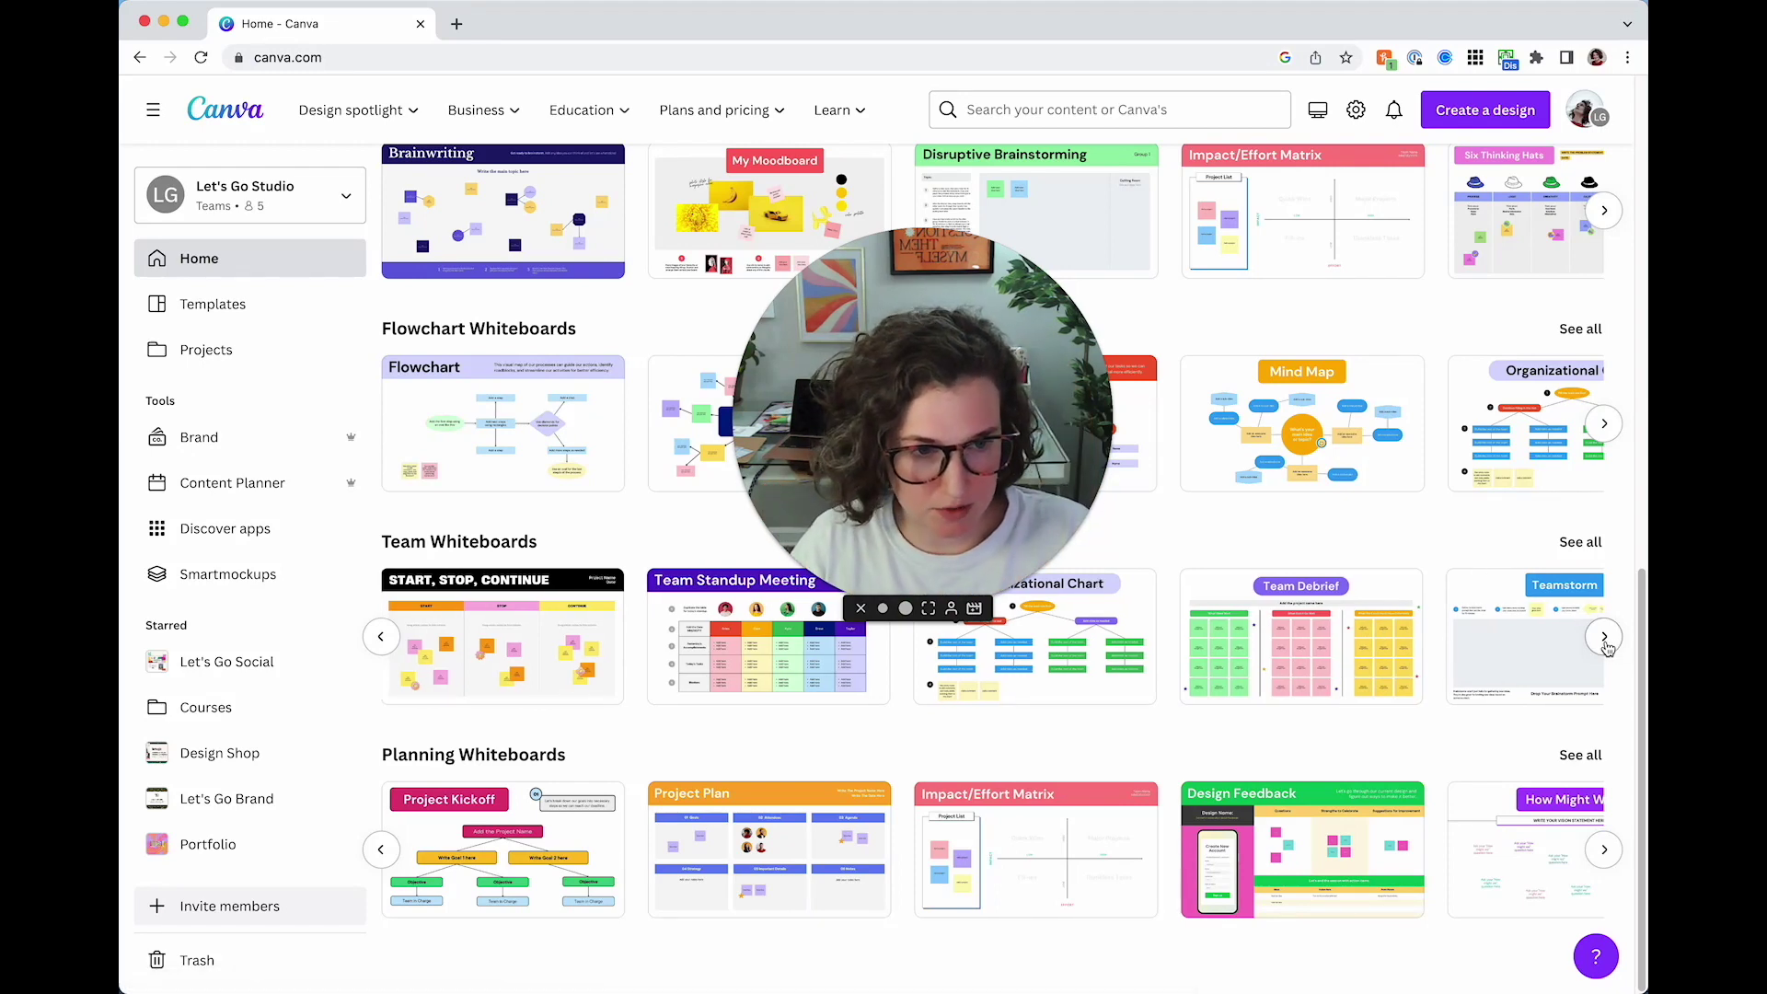
click(1603, 637)
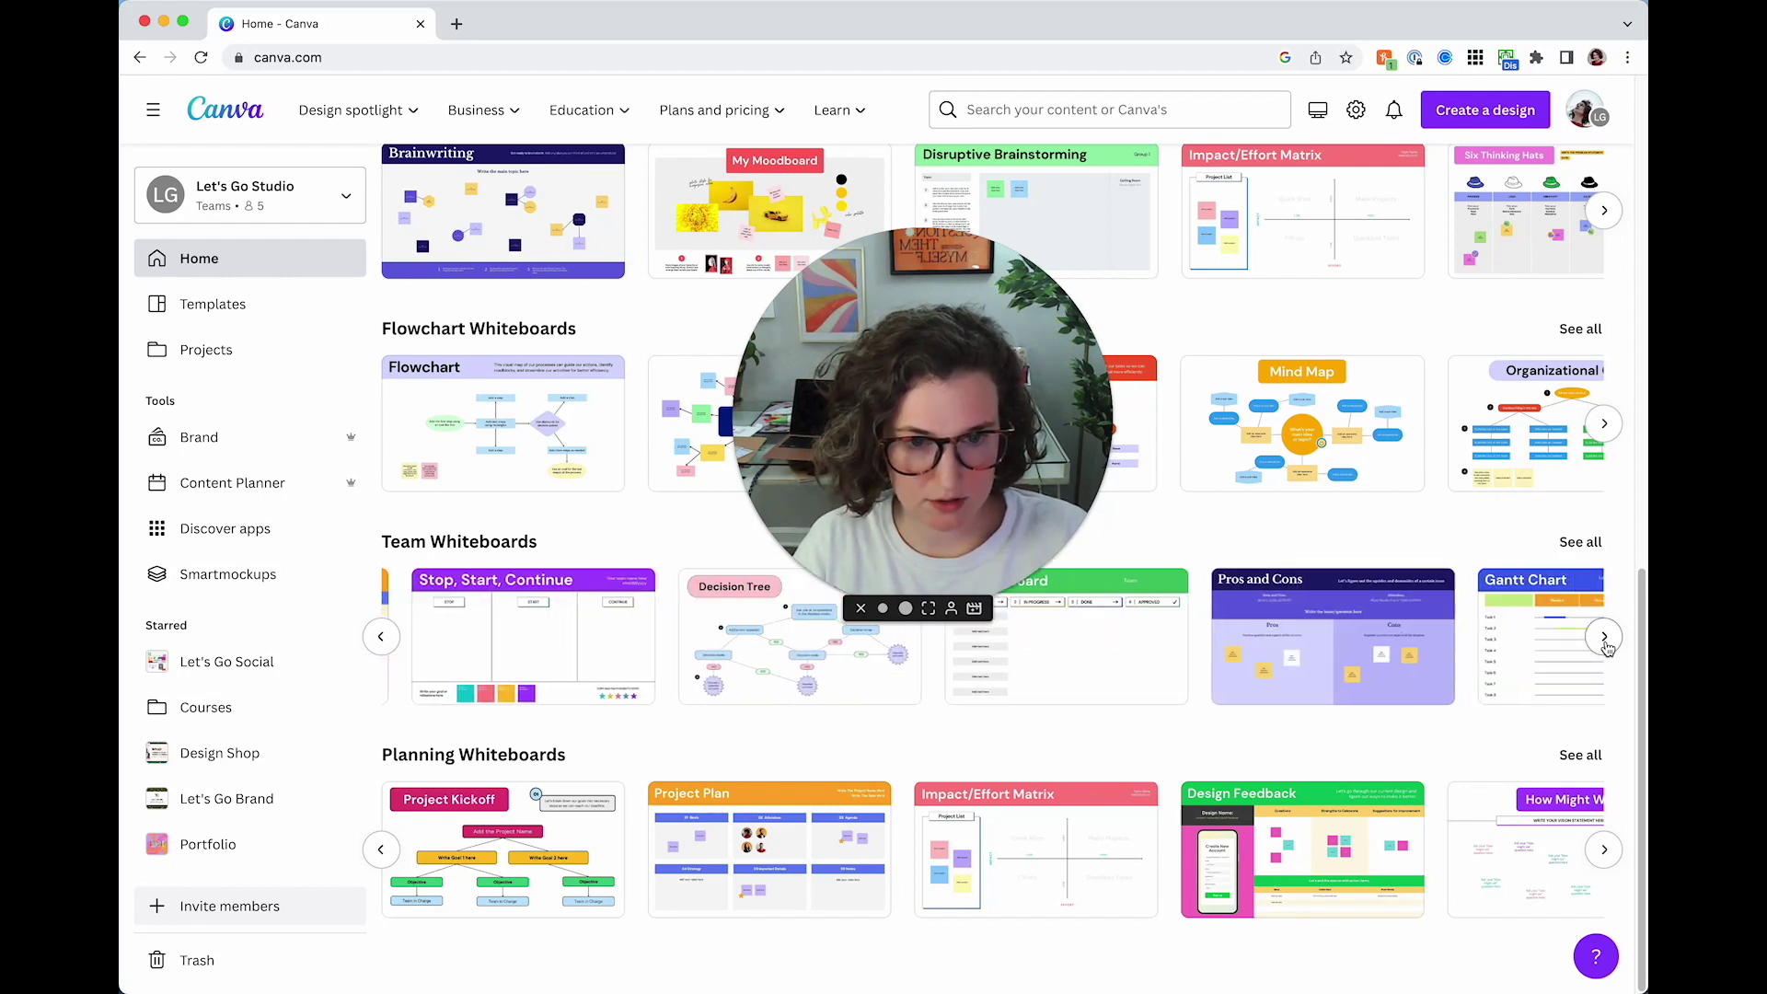
click(1606, 644)
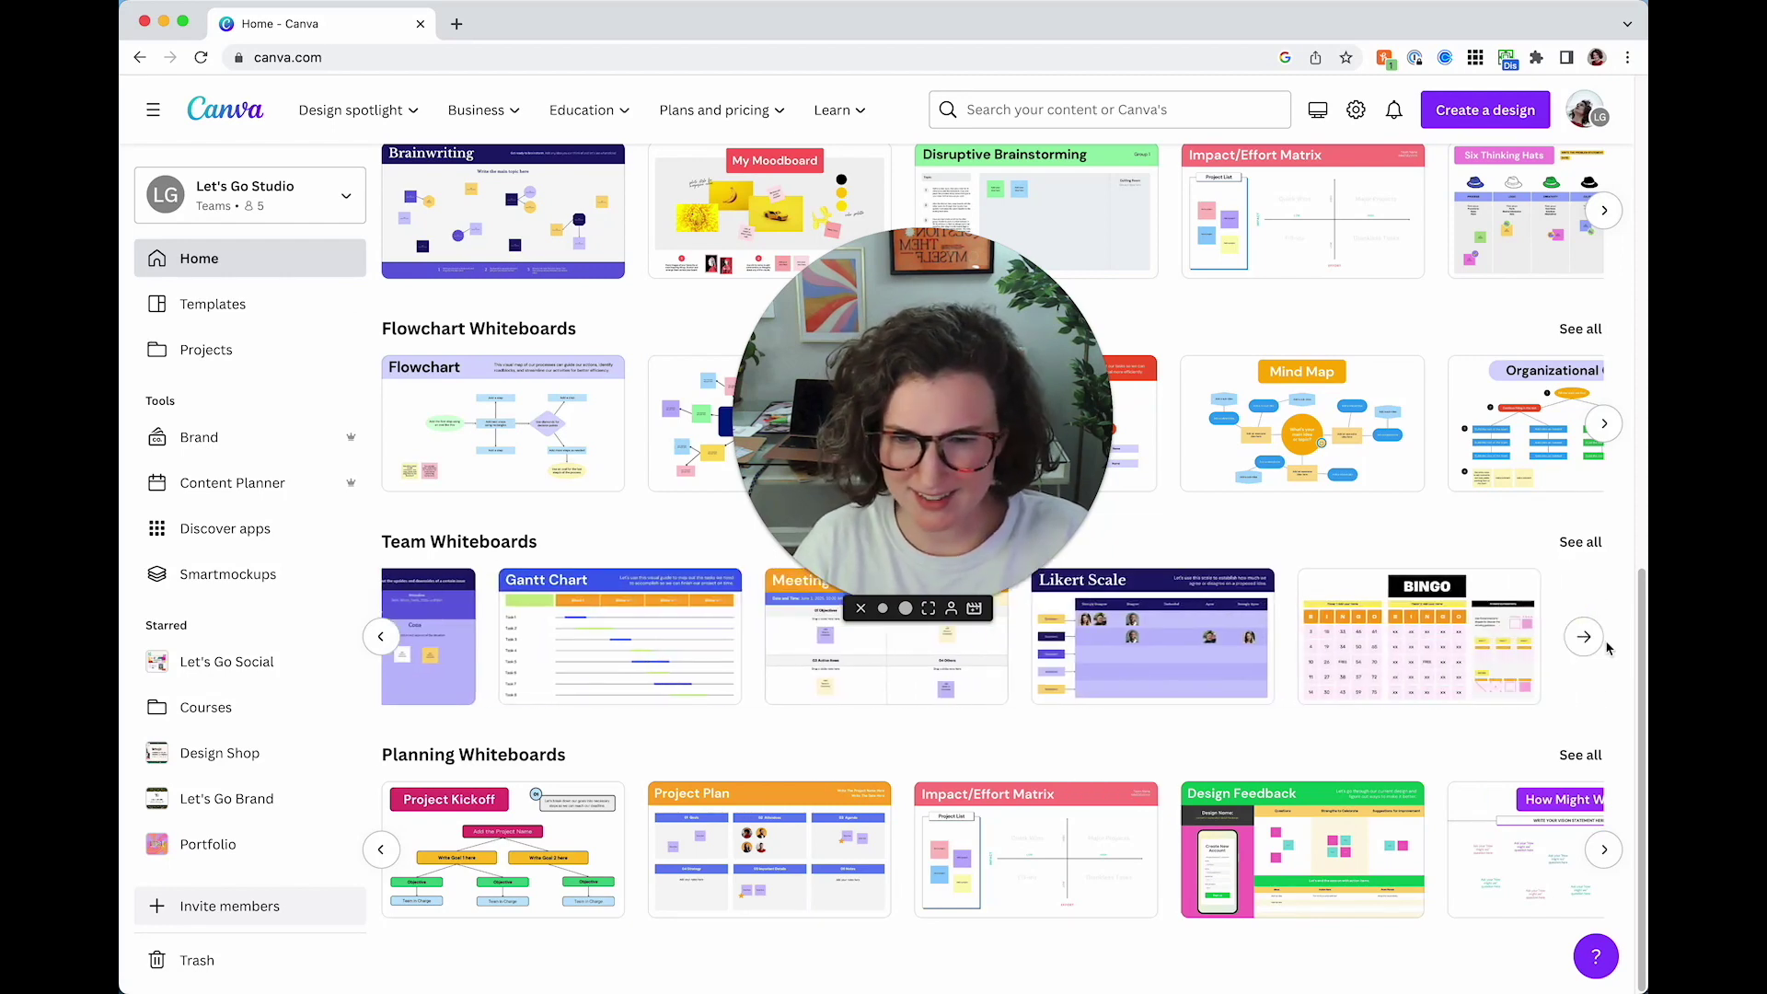
Open the BINGO team whiteboard template as a new Bingo Game design
scroll(1335, 644, up, 10)
scroll(1339, 649, down, 10)
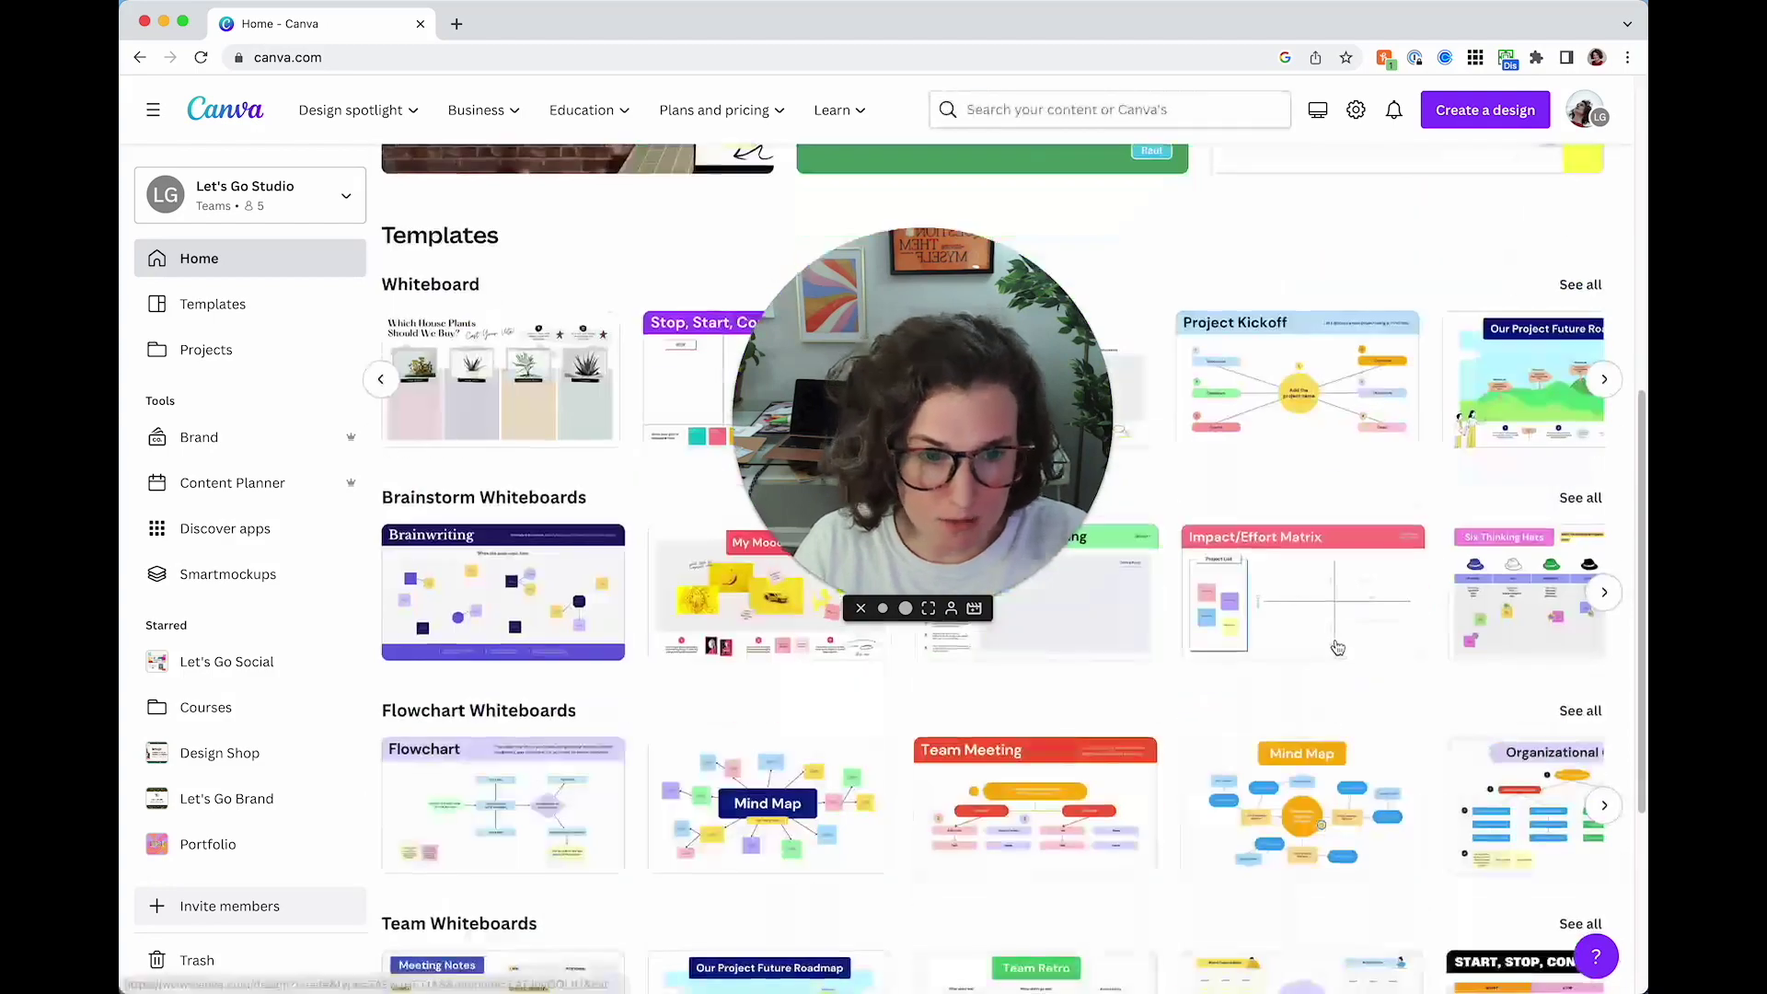
scroll(1337, 647, down, 1)
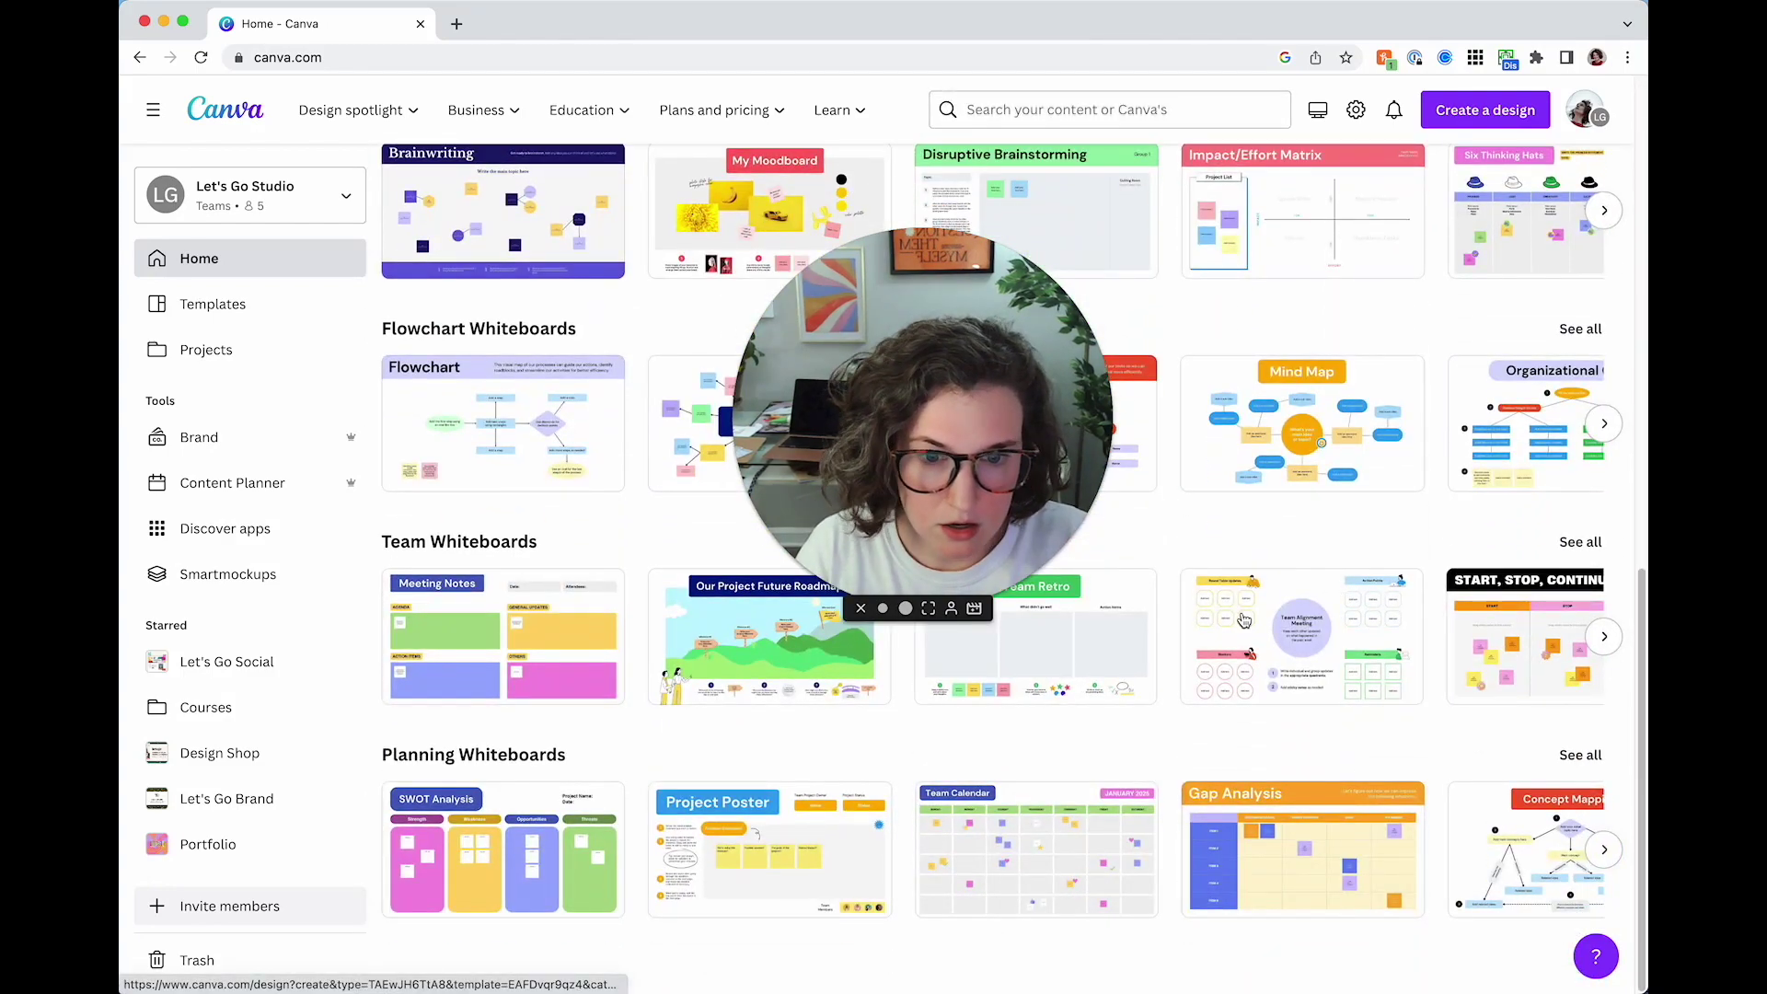
scroll(1369, 553, up, 1)
scroll(1527, 654, down, 1)
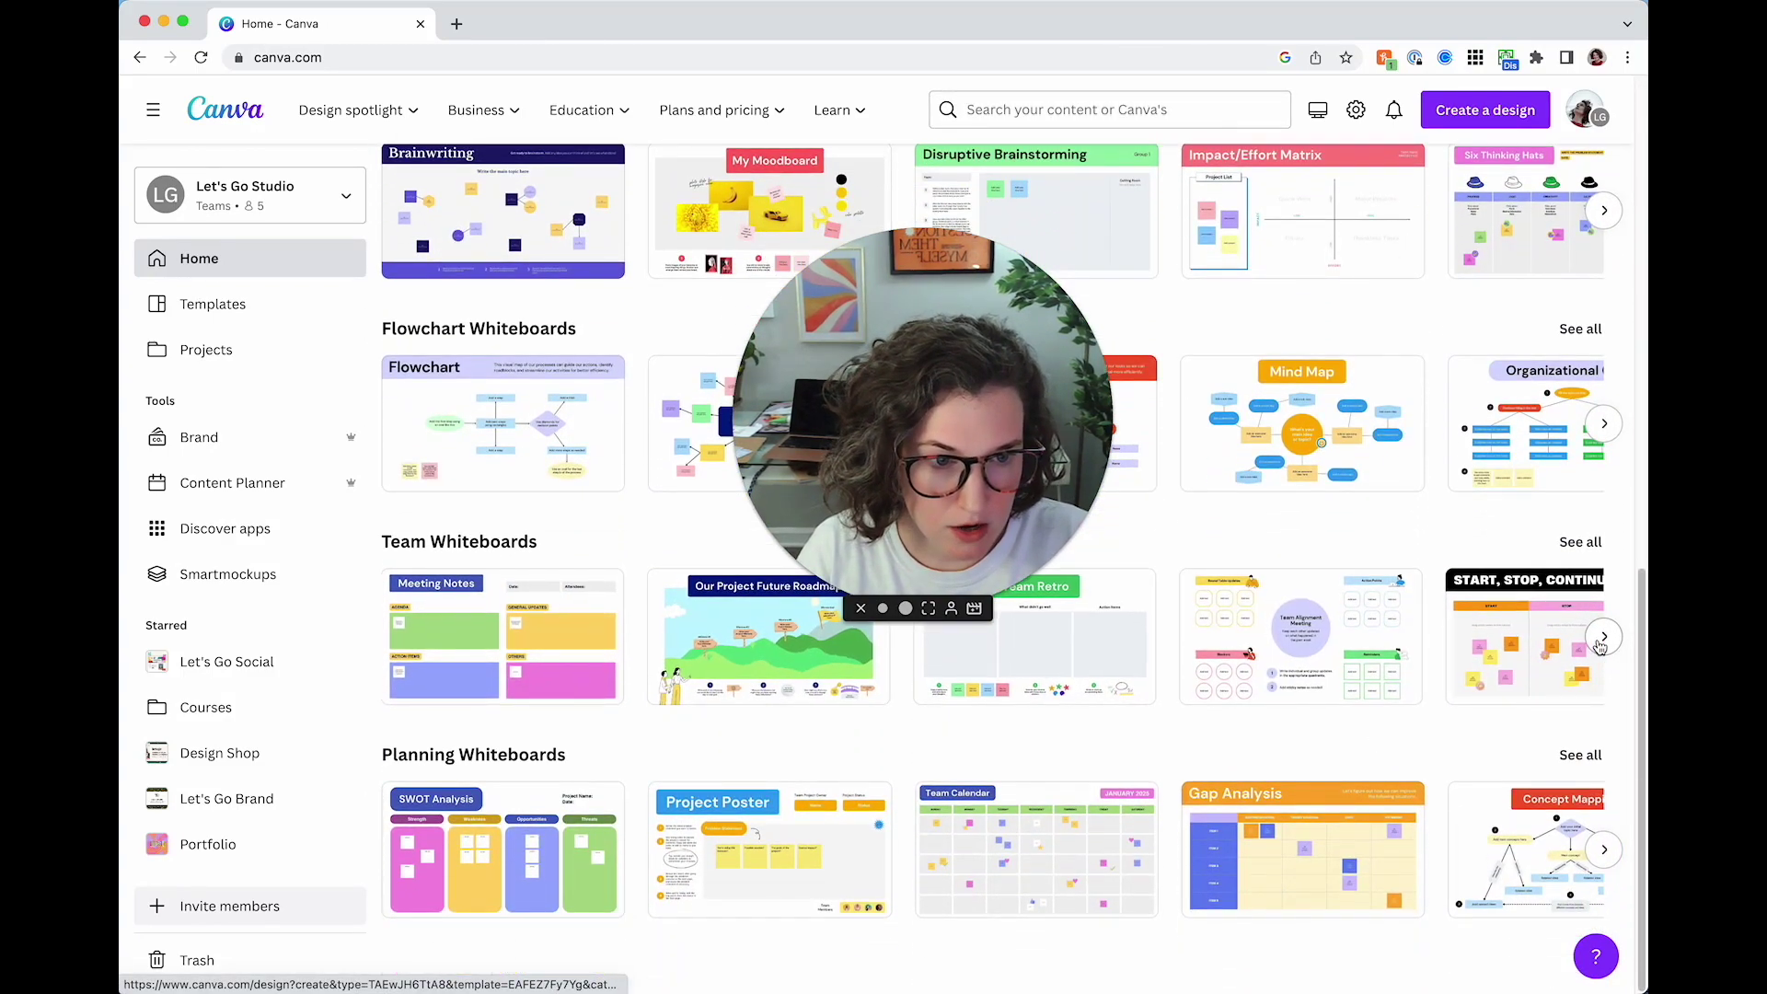
scroll(1473, 644, right, 15)
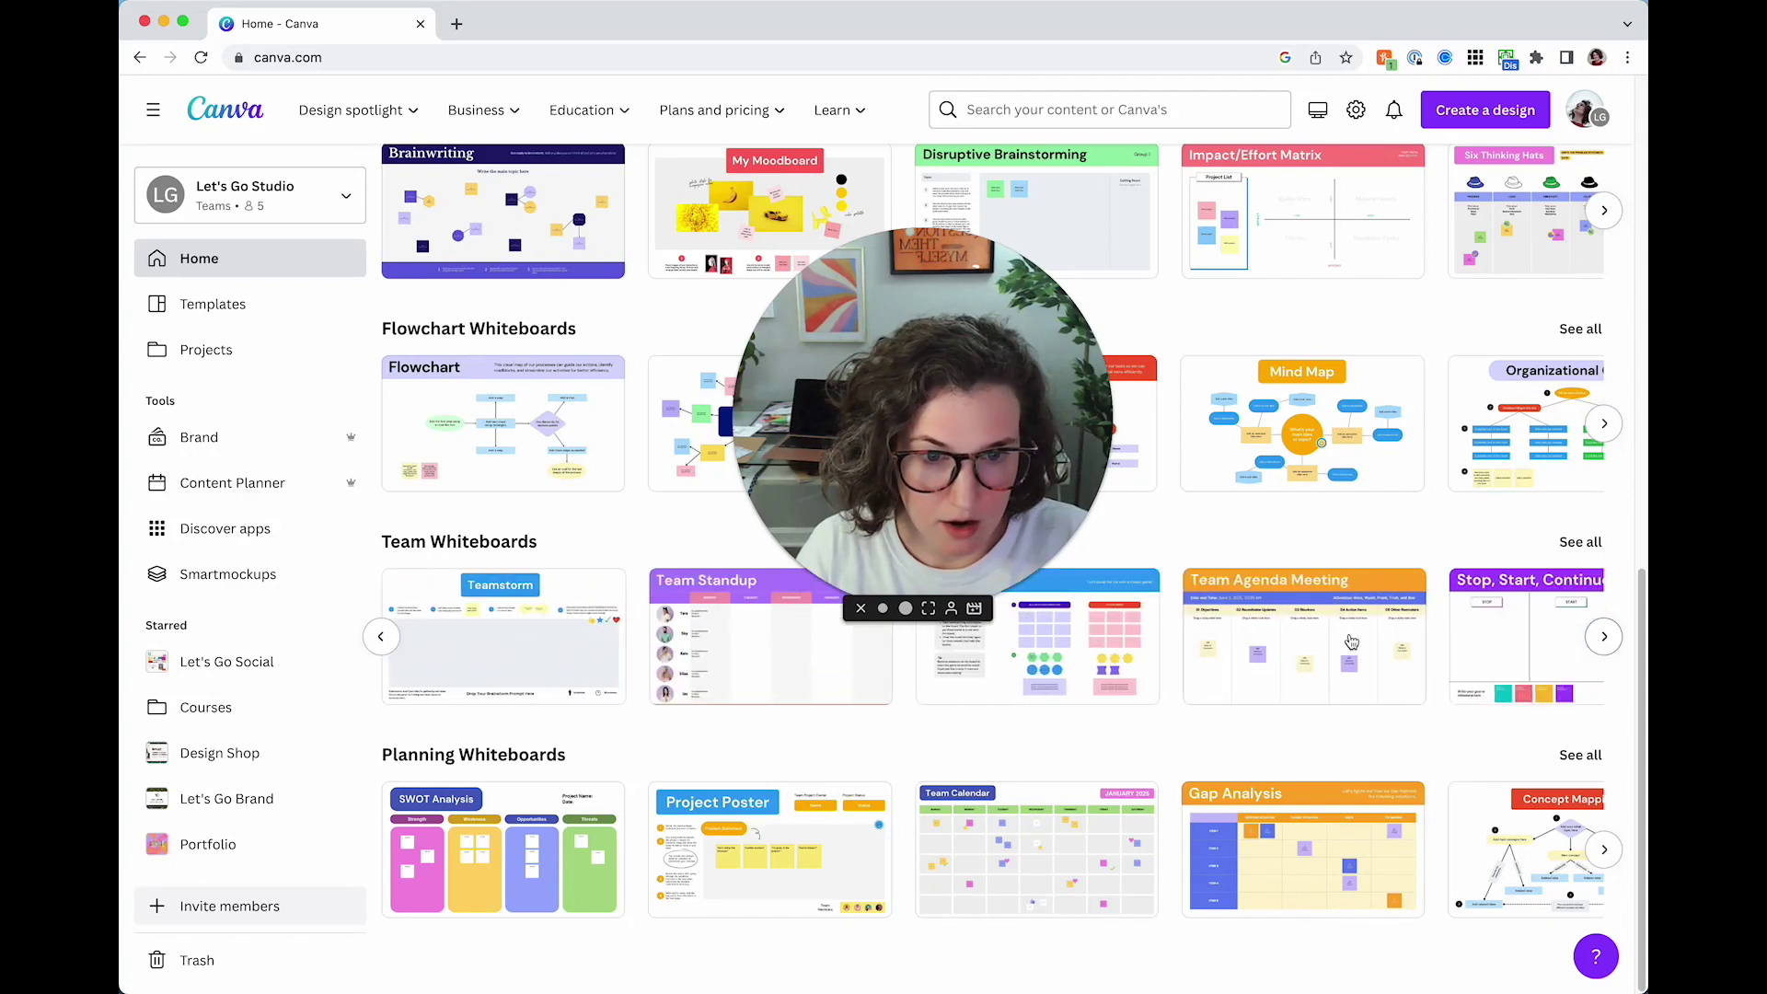
click(1603, 637)
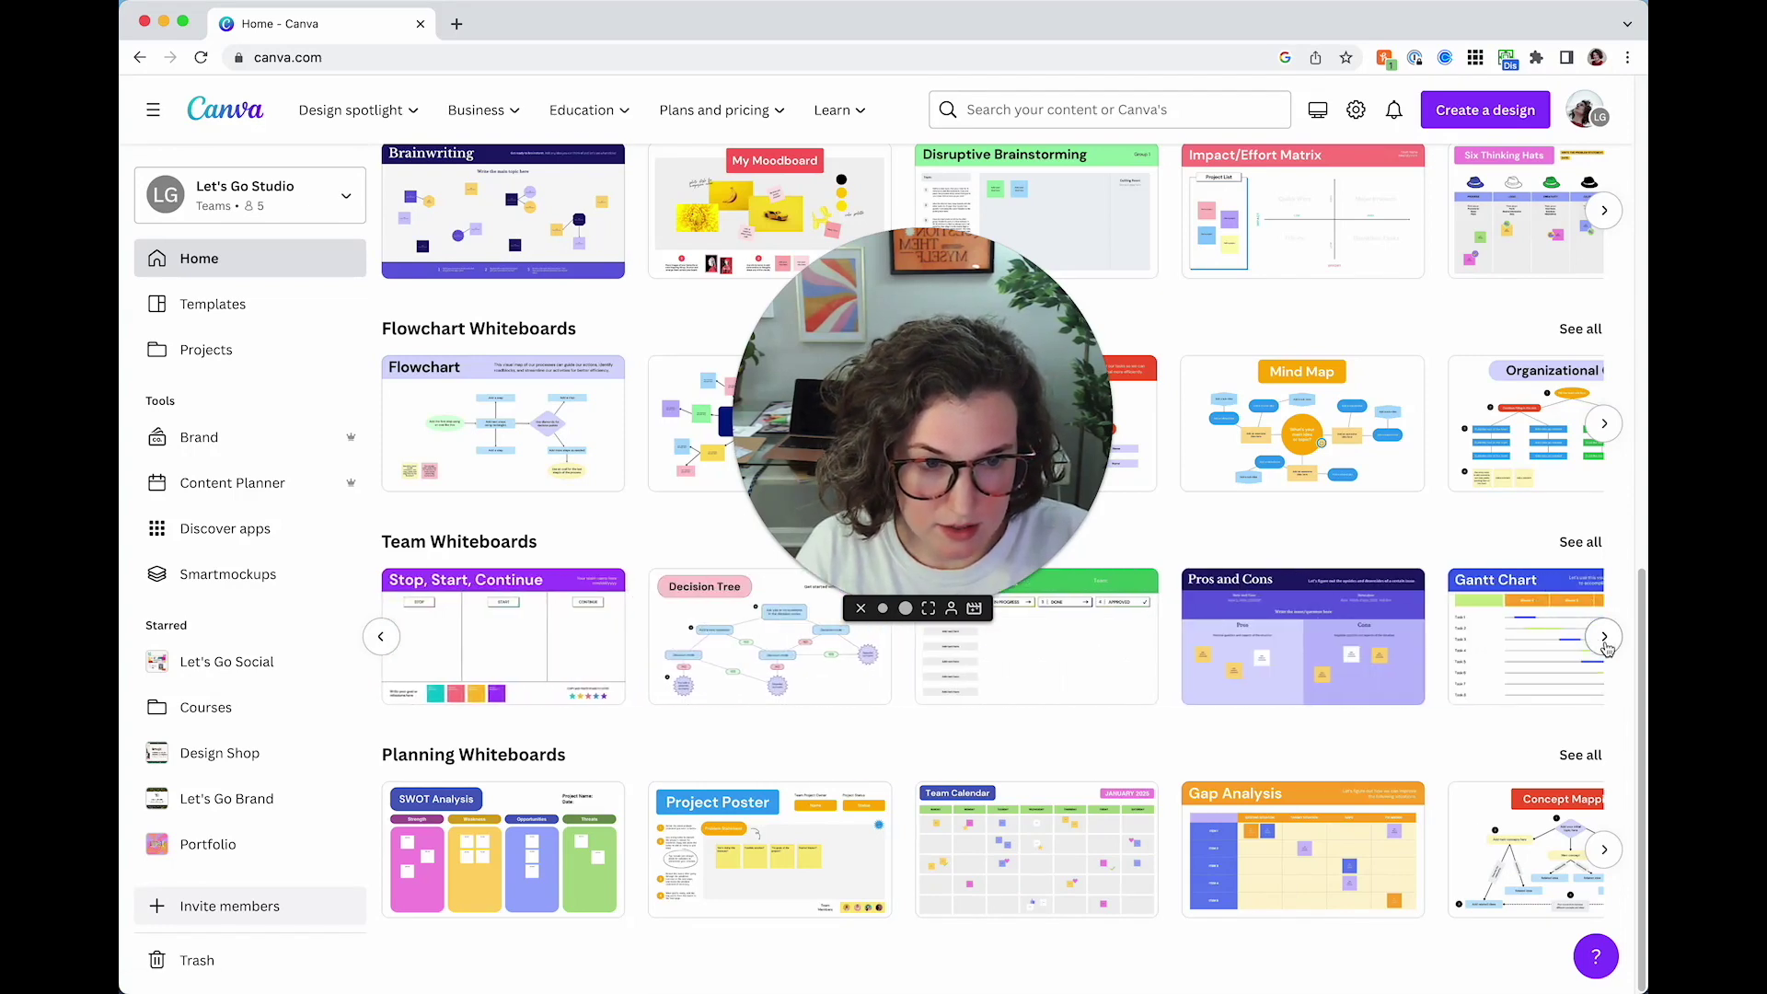
scroll(1279, 607, right, 10)
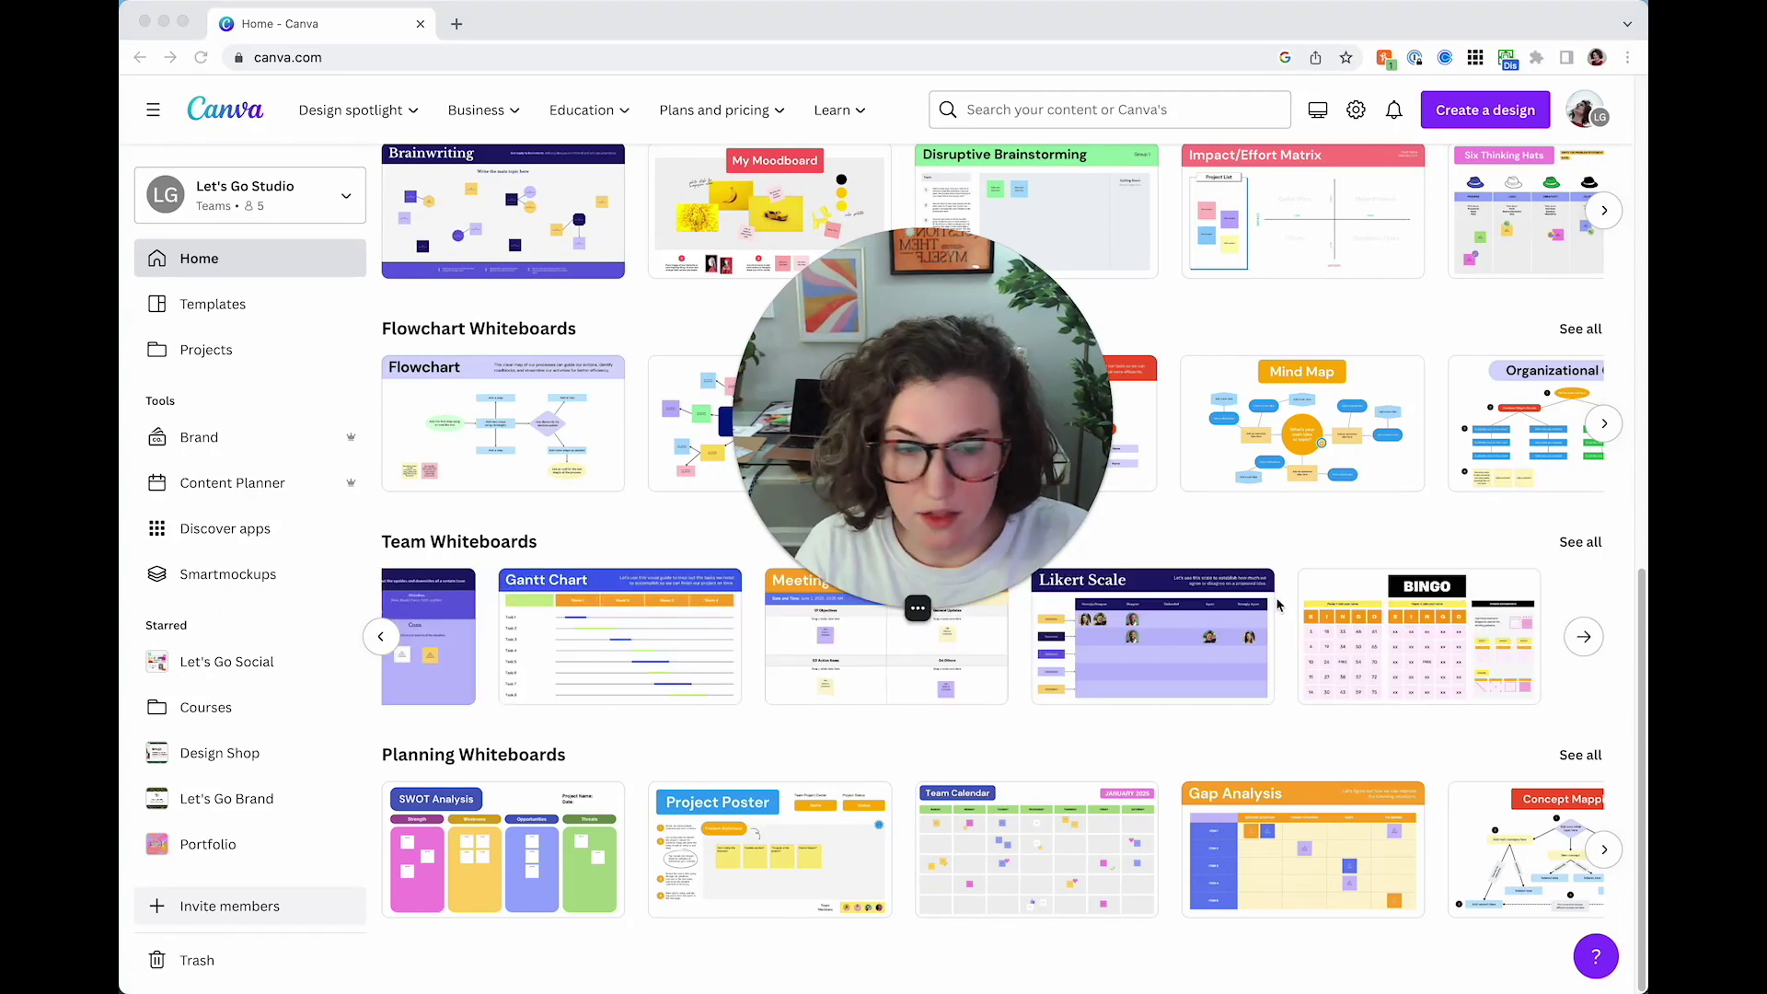
click(1351, 656)
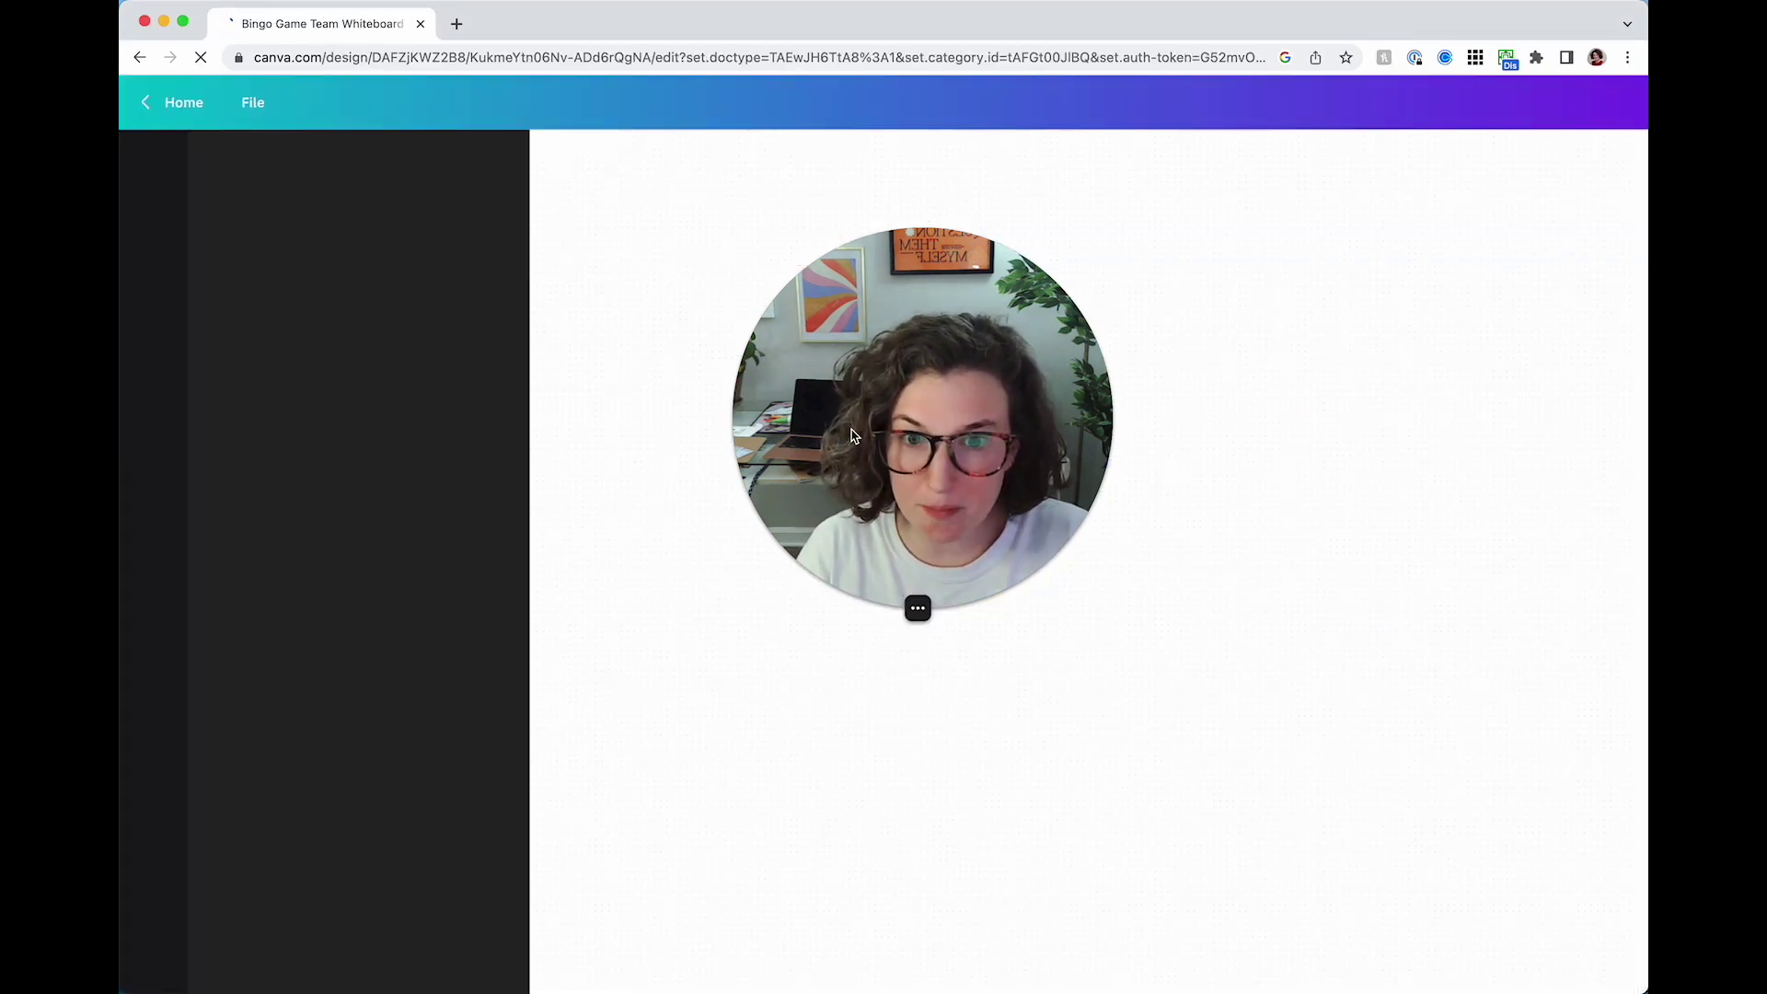
Rearrange the browser tabs to set up a blank tab beside the Bingo Game whiteboard
drag(850, 435, 411, 344)
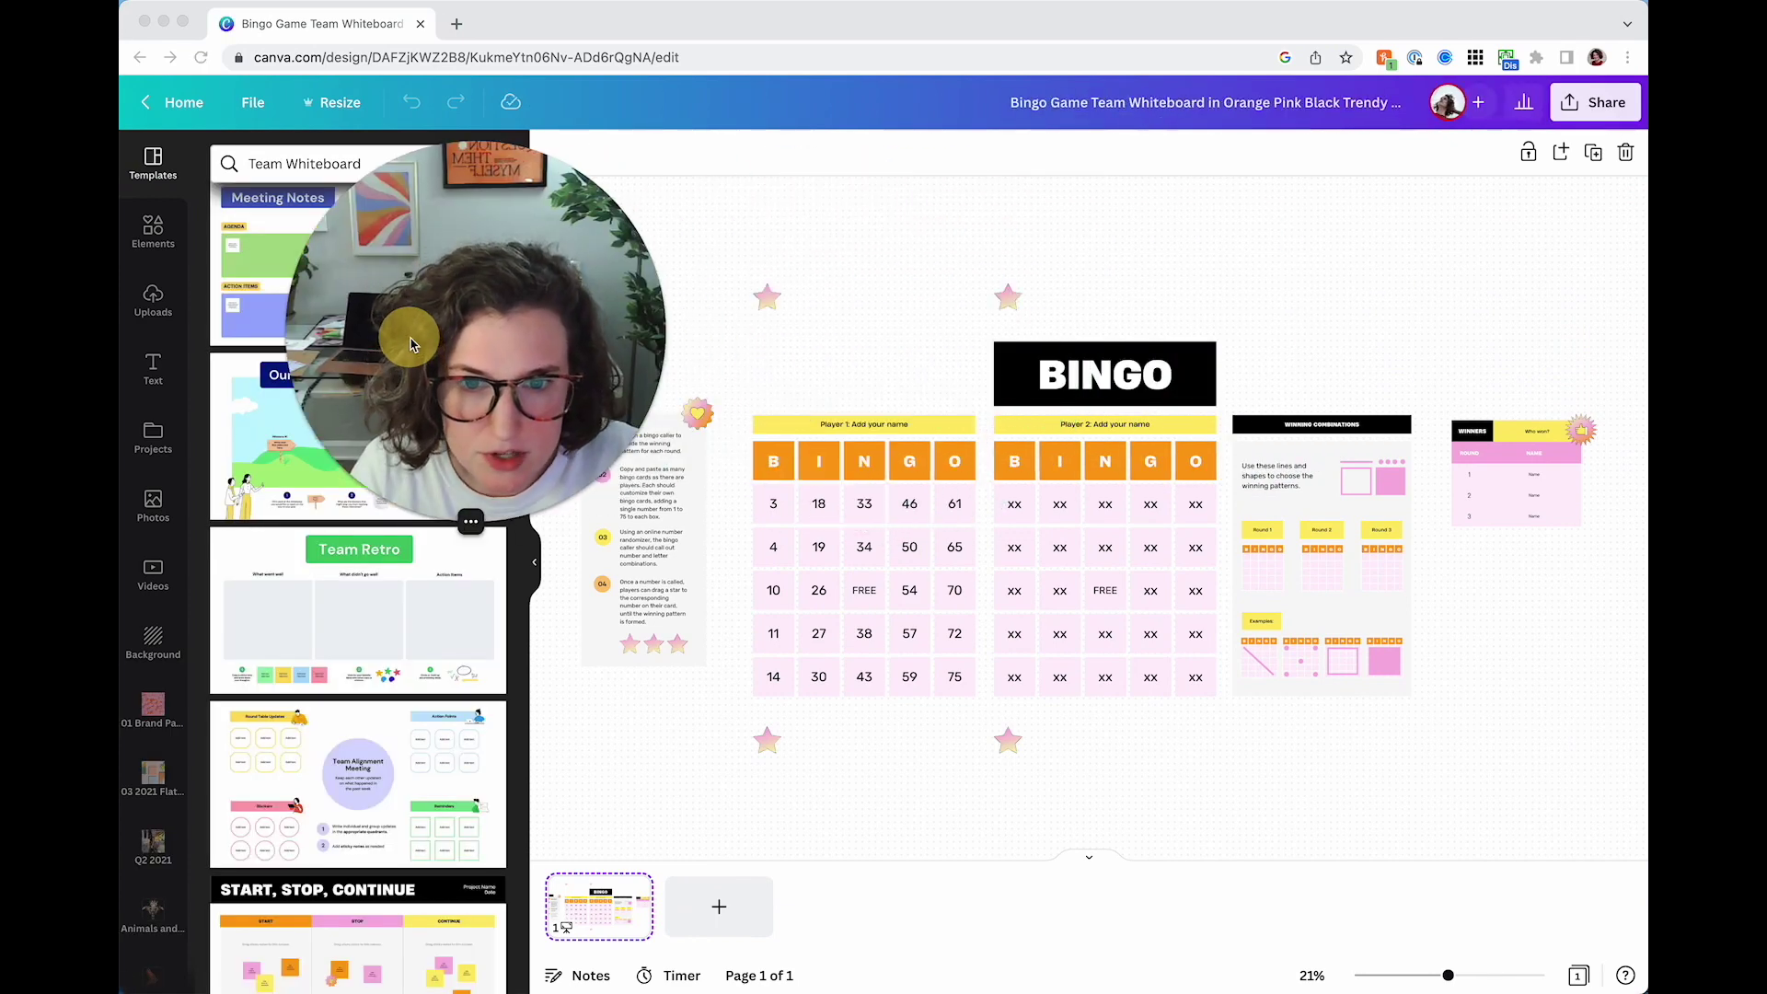
drag(410, 344, 383, 349)
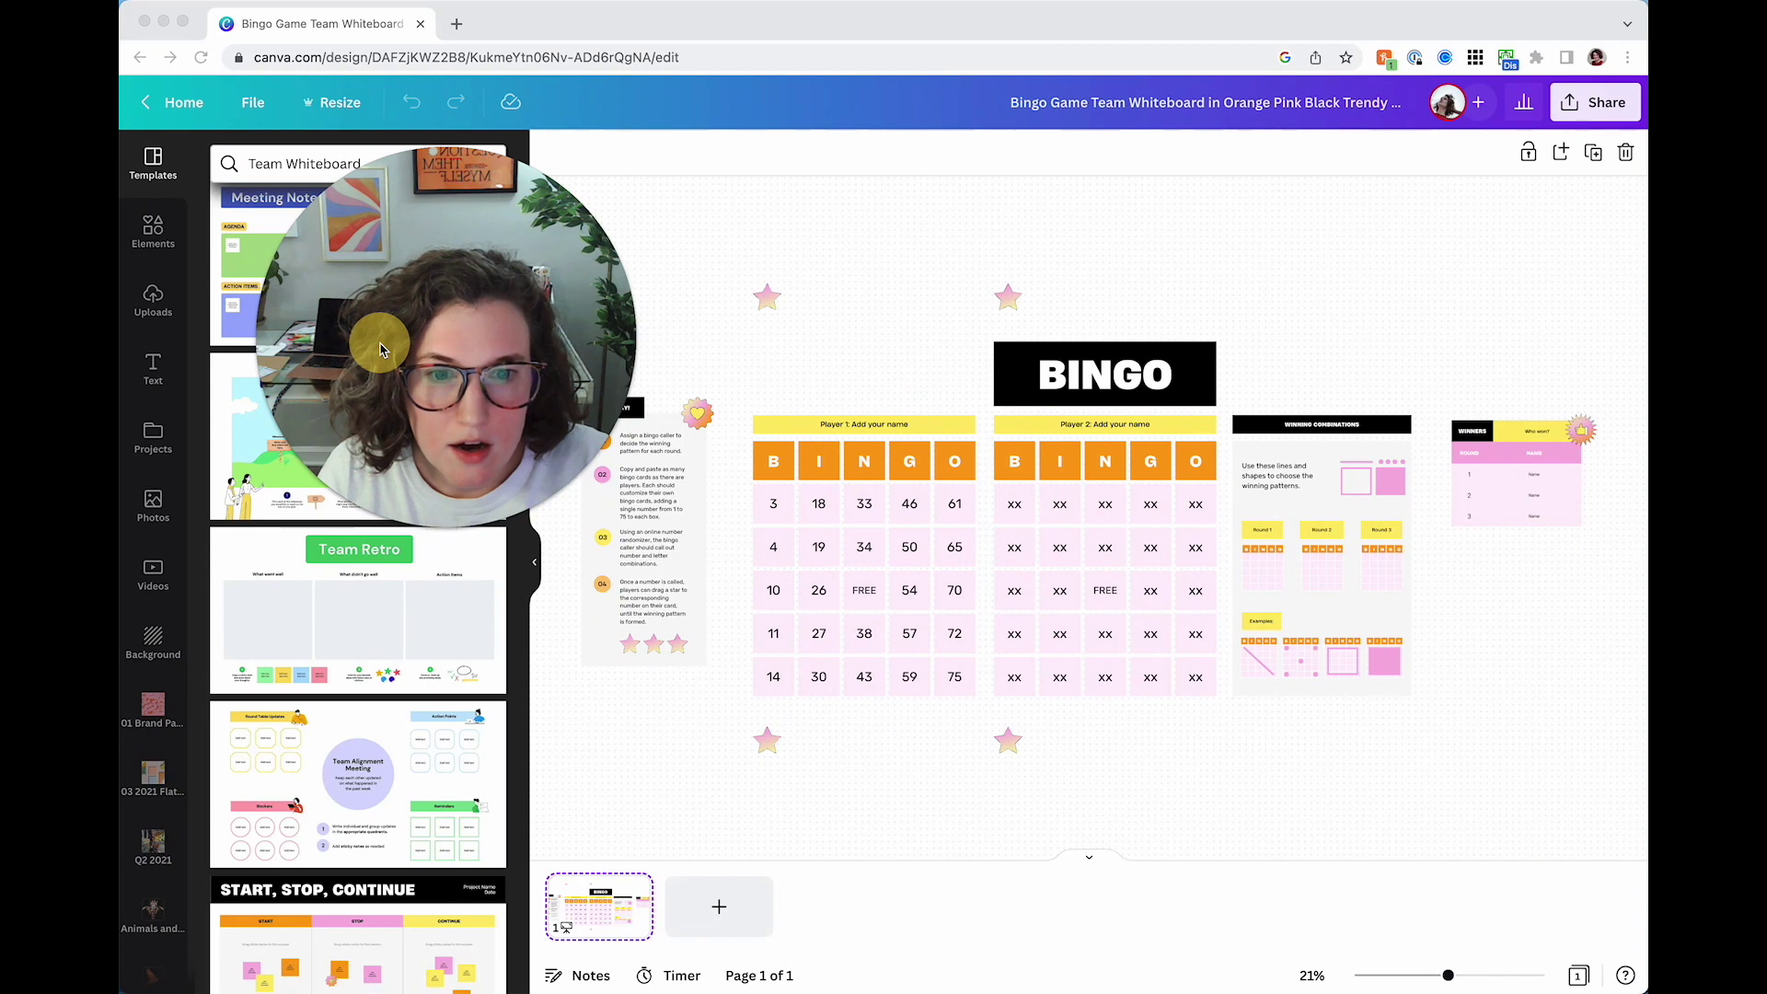
drag(383, 349, 683, 346)
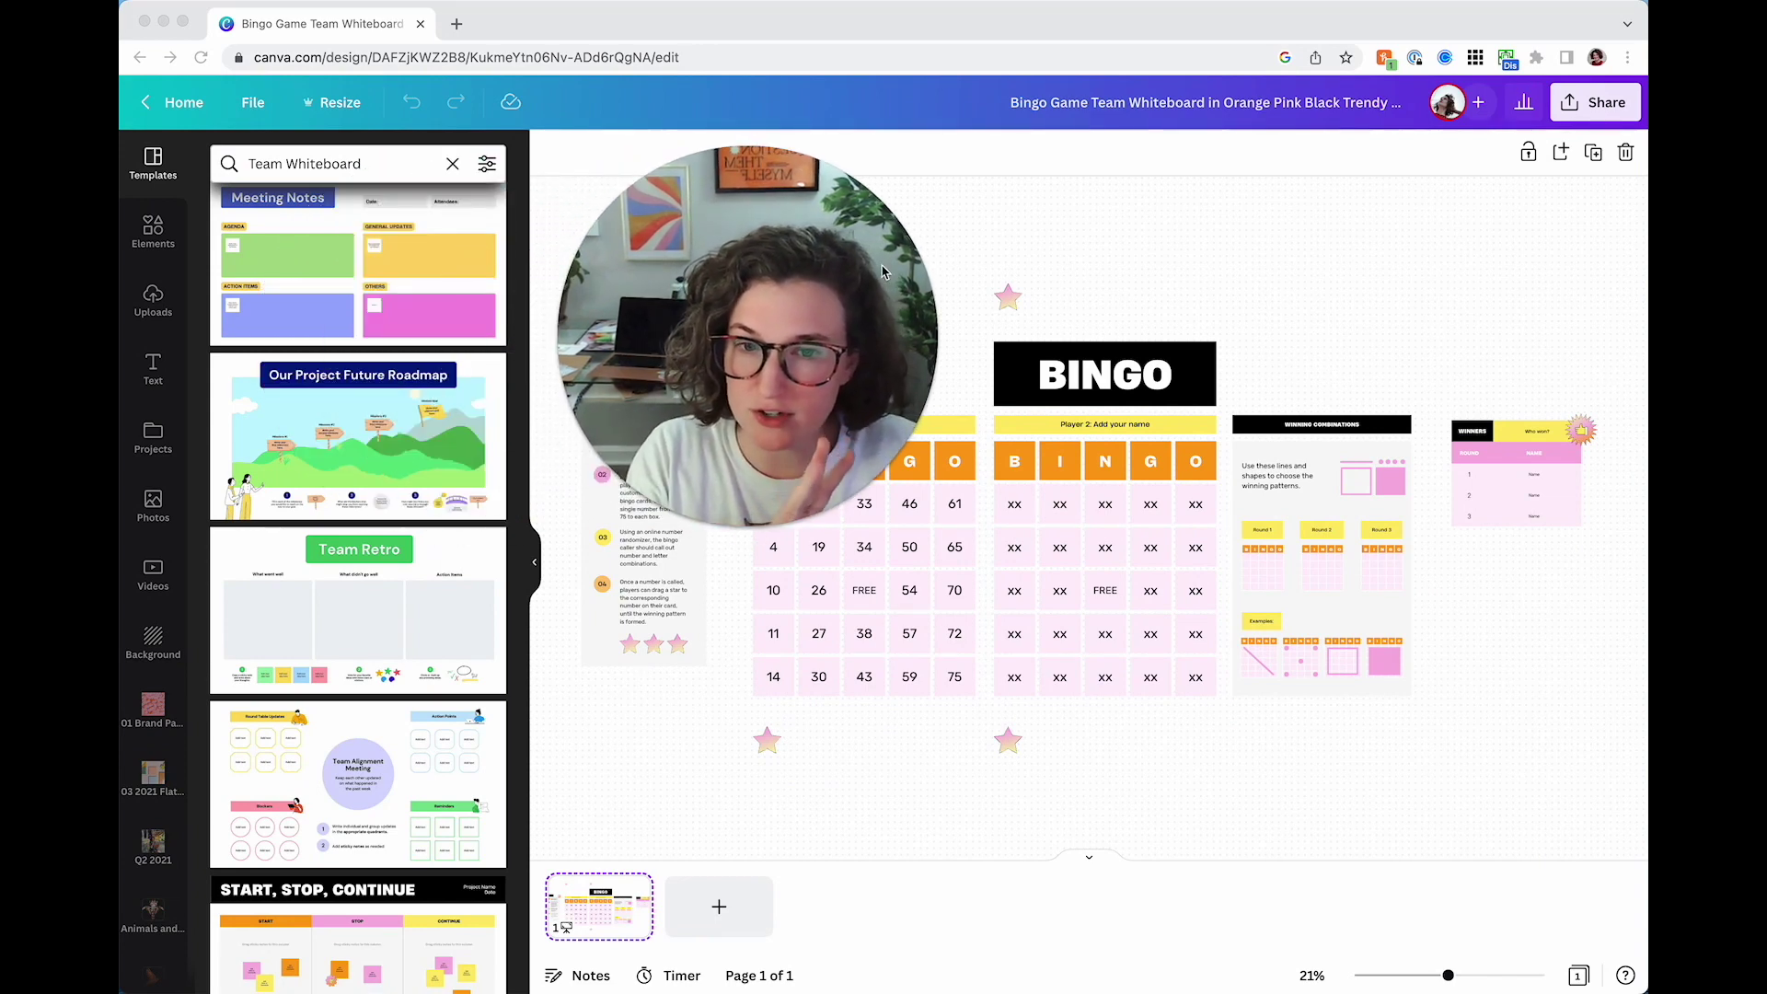
Load canva.com in the new tab and start a blank Whiteboard design
click(457, 23)
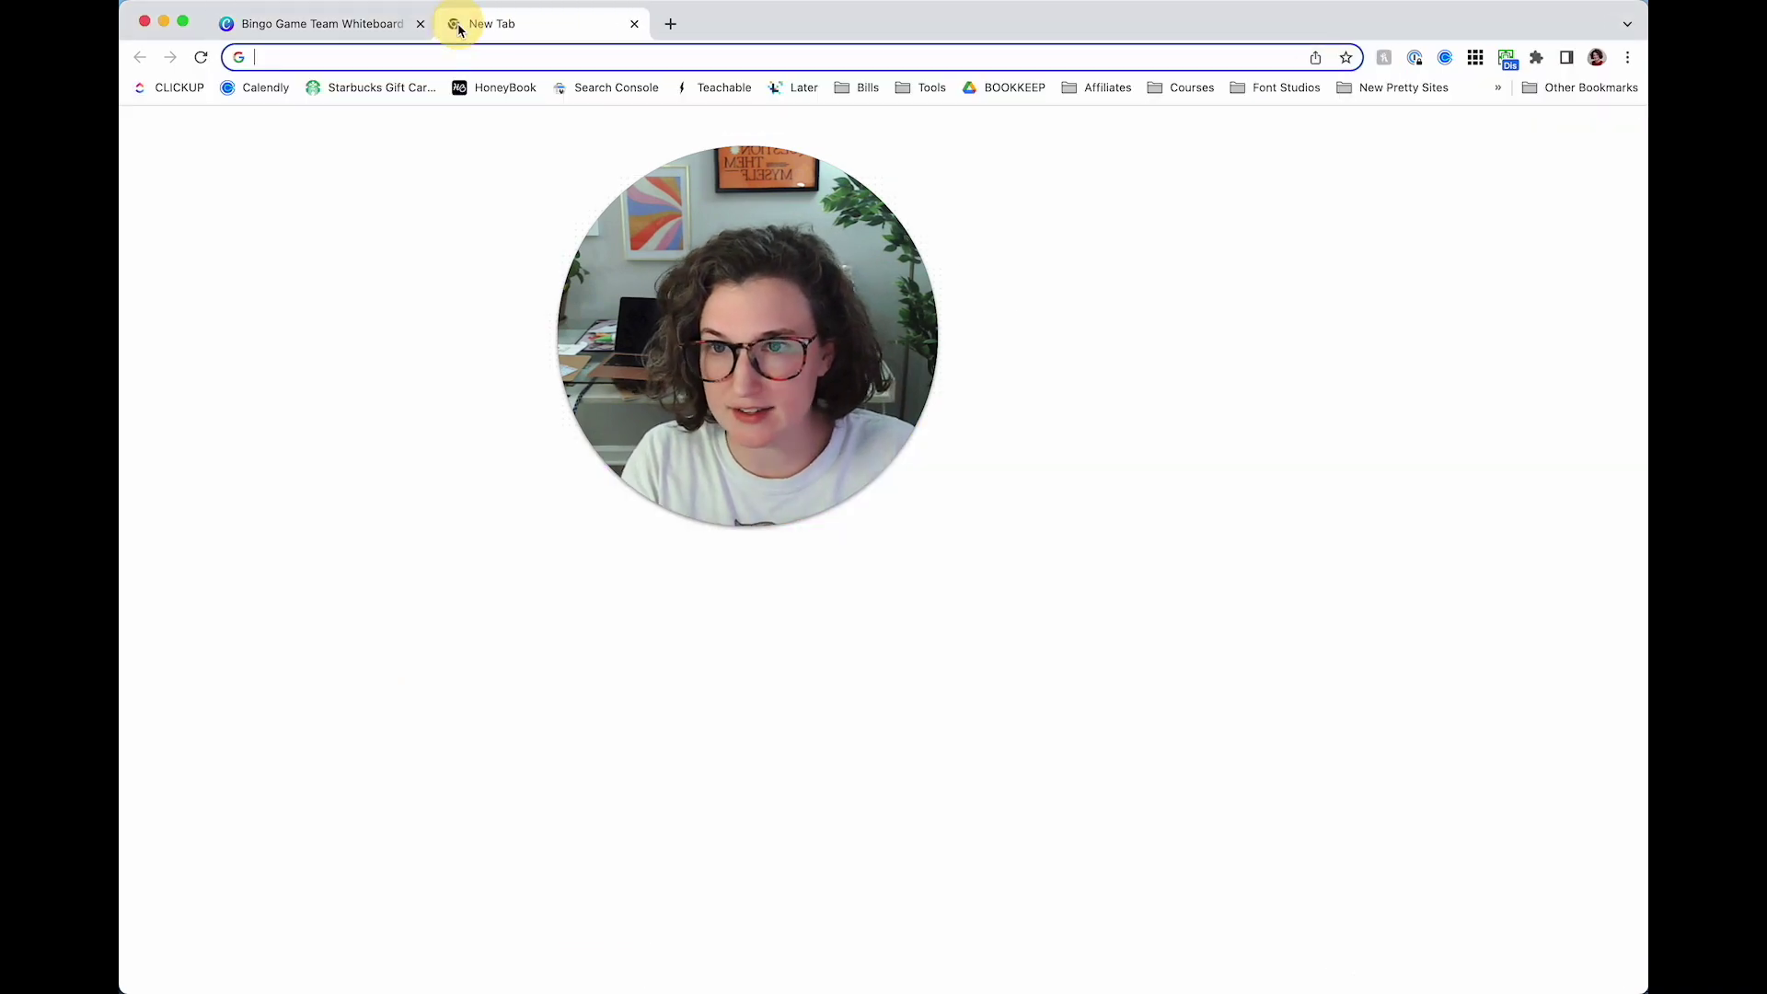
text(canva.com)
key(Return)
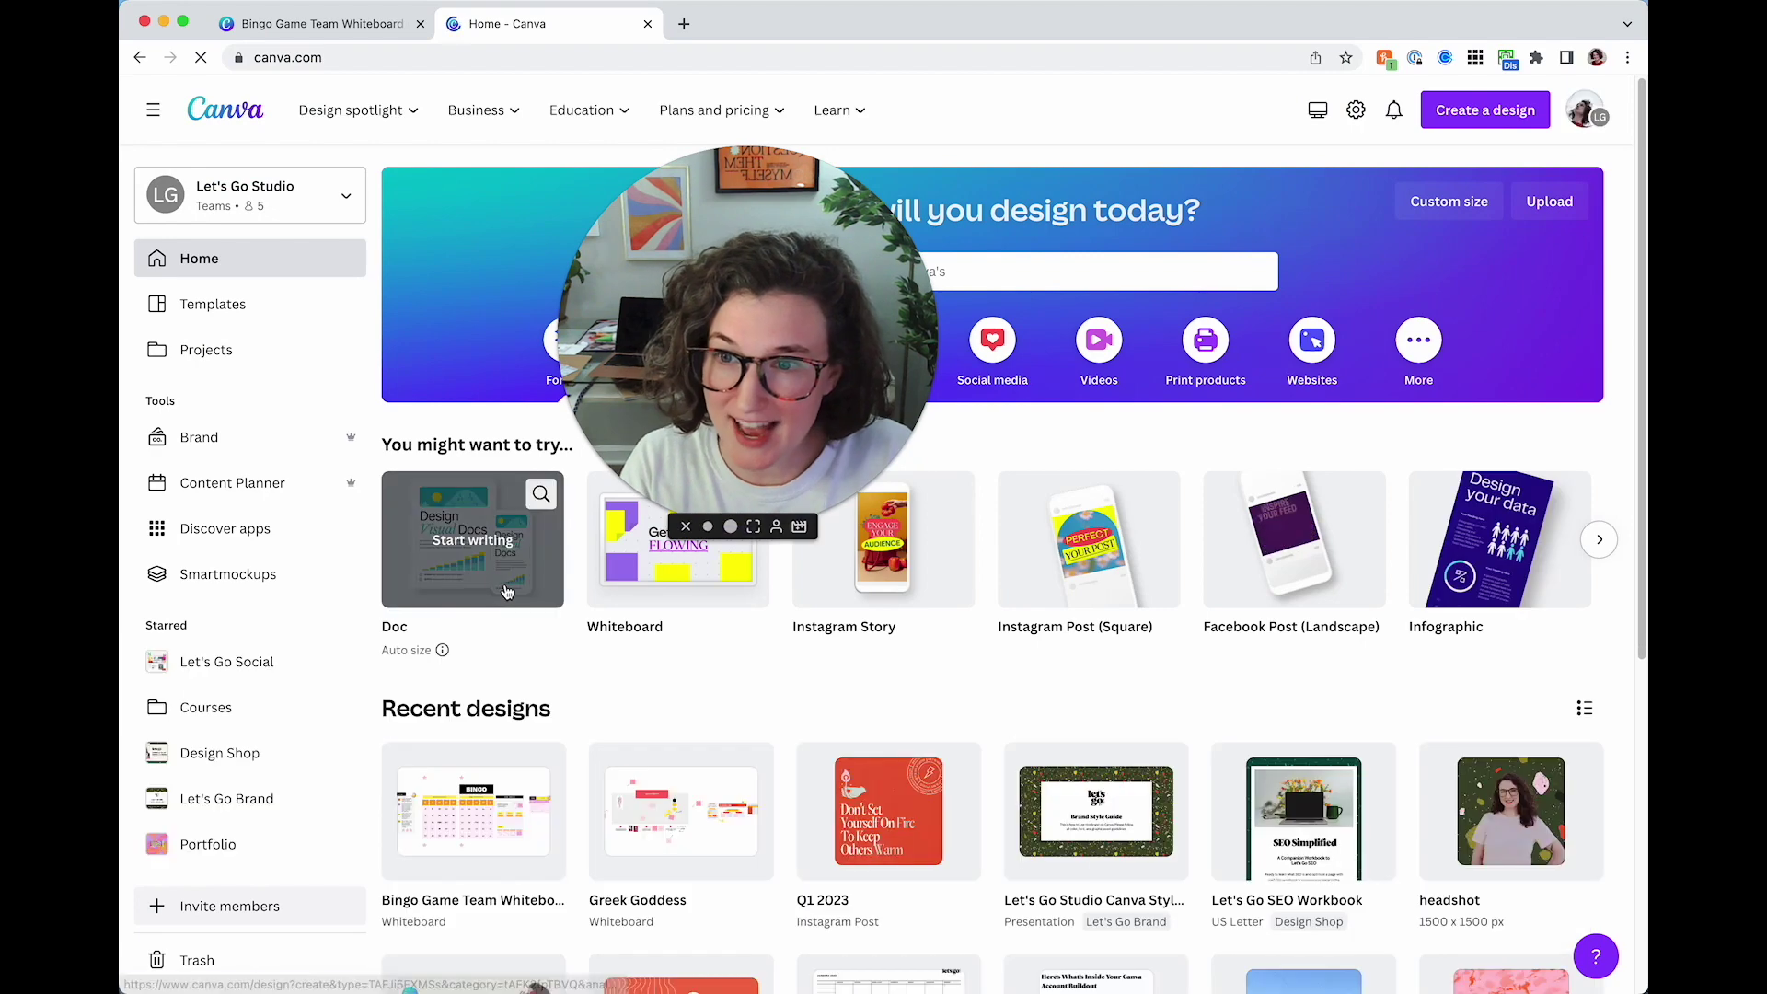
click(628, 596)
drag(665, 379, 1149, 360)
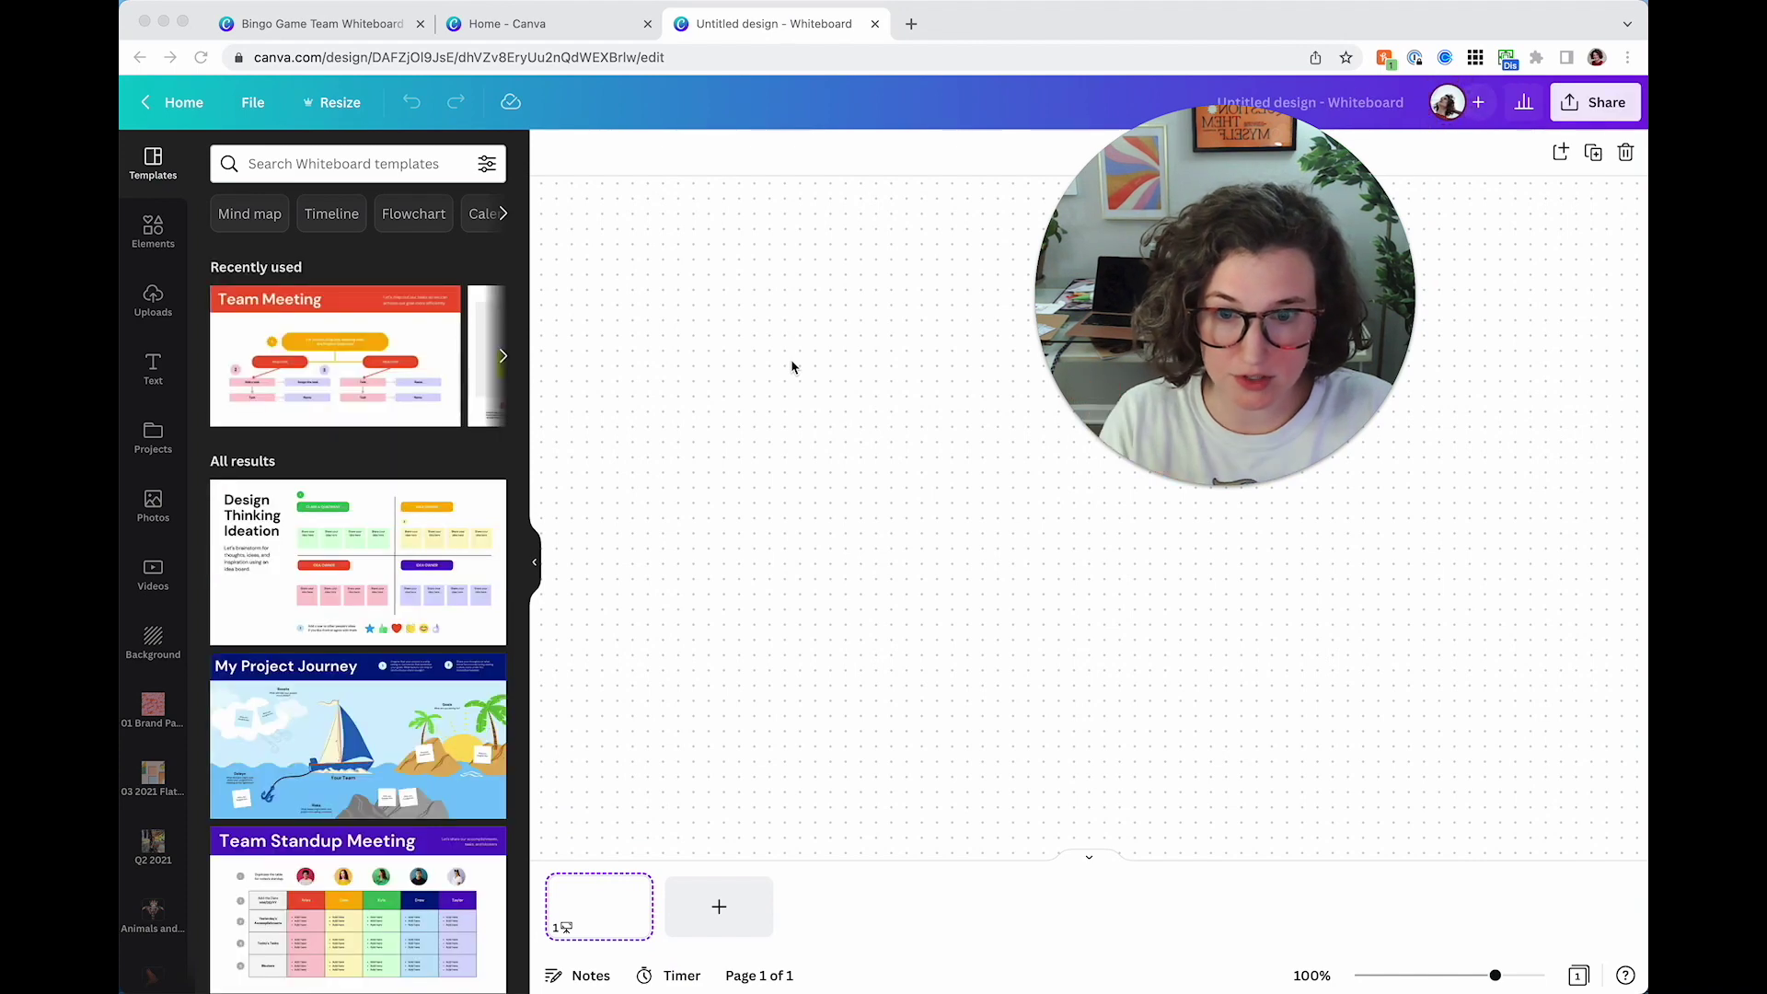
click(791, 367)
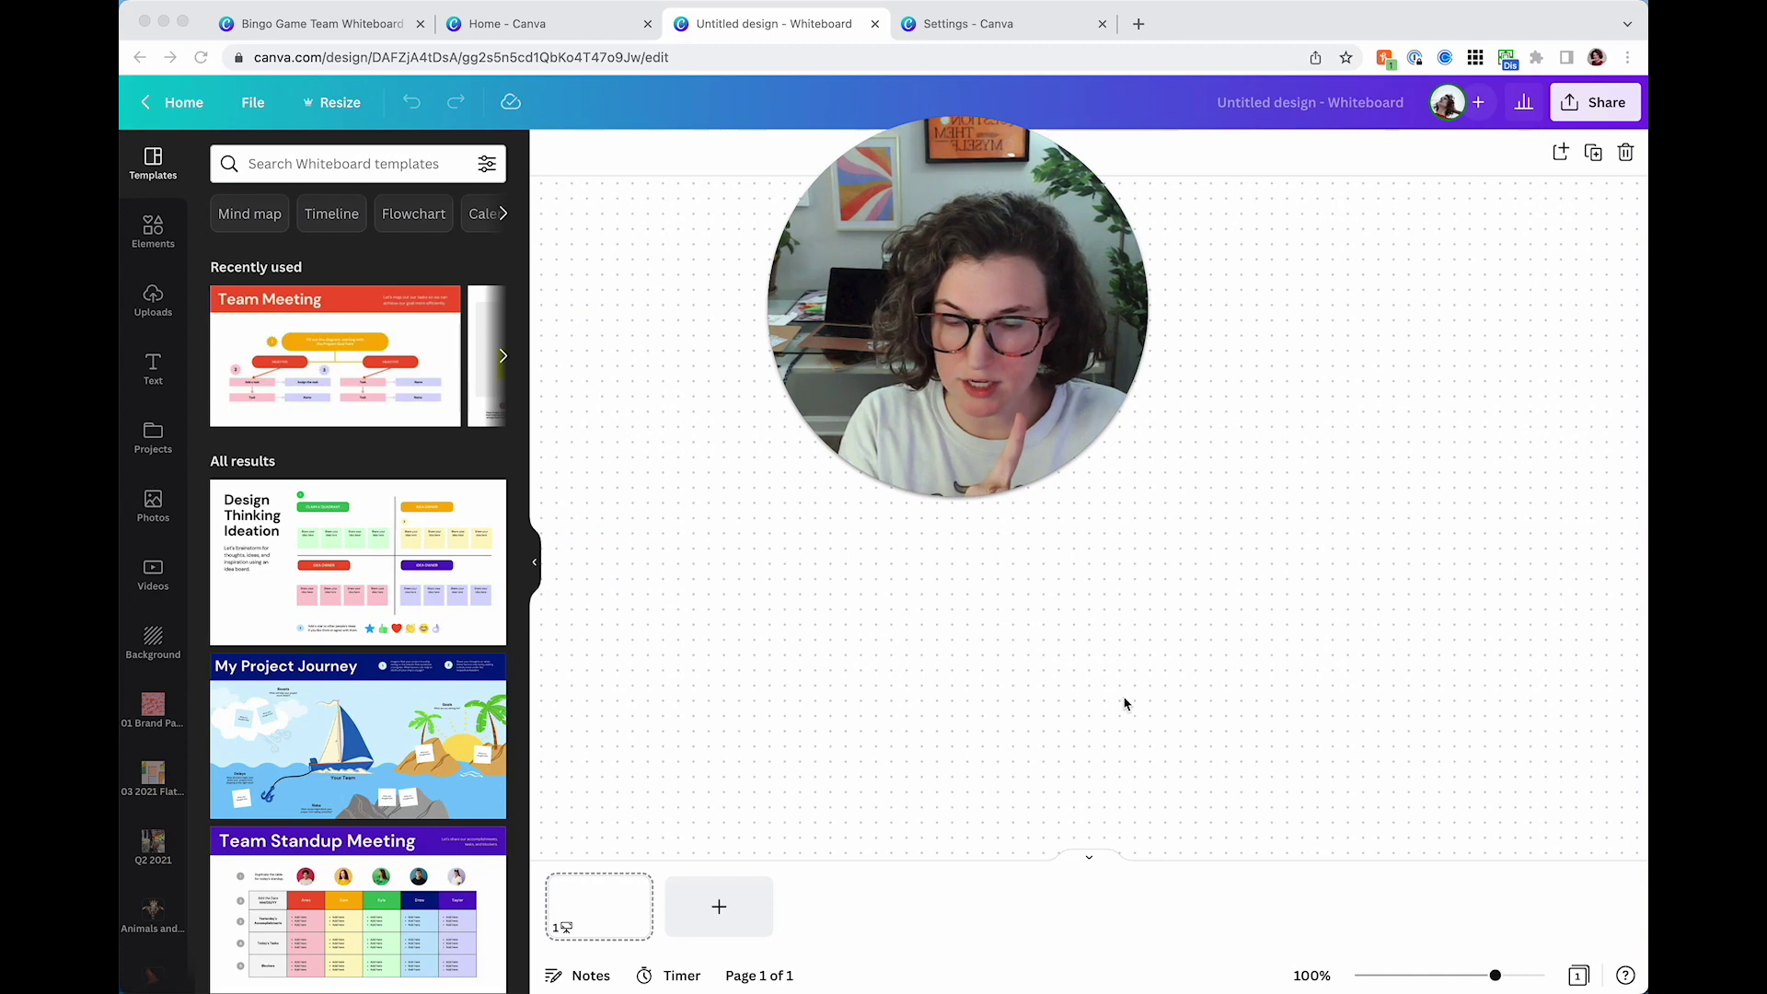
Toggle the page notes open and closed, returning to the side panel
click(584, 973)
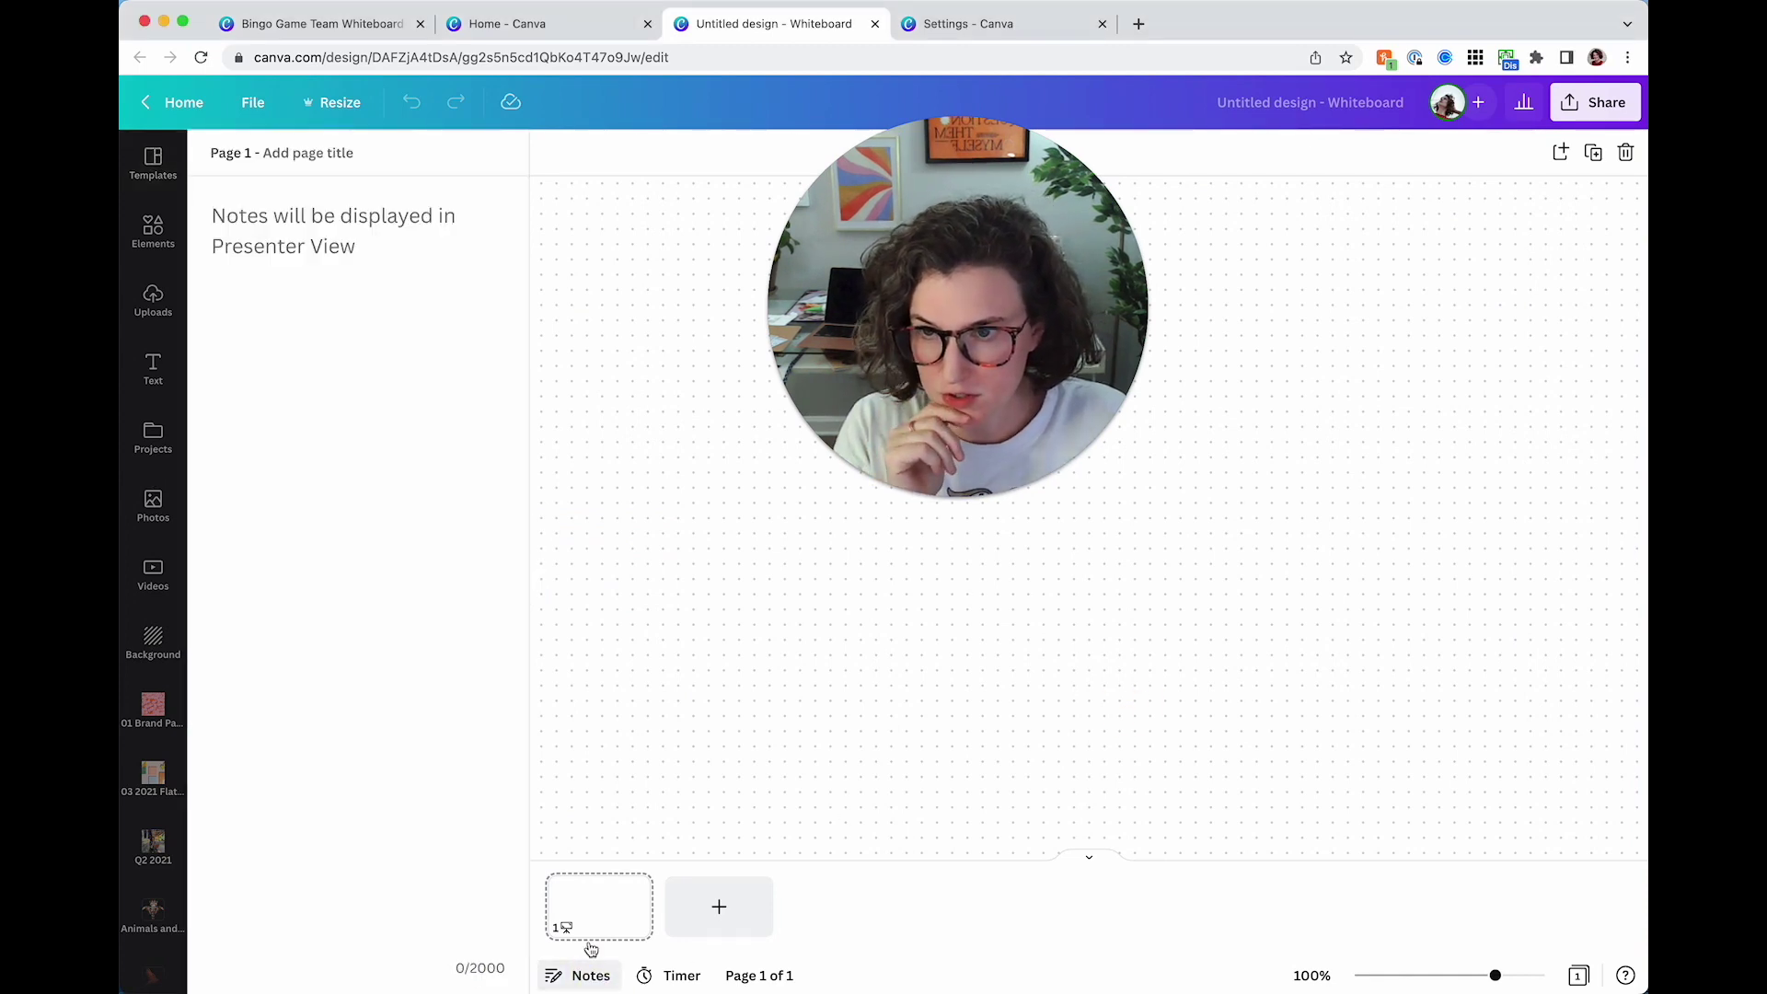
click(583, 974)
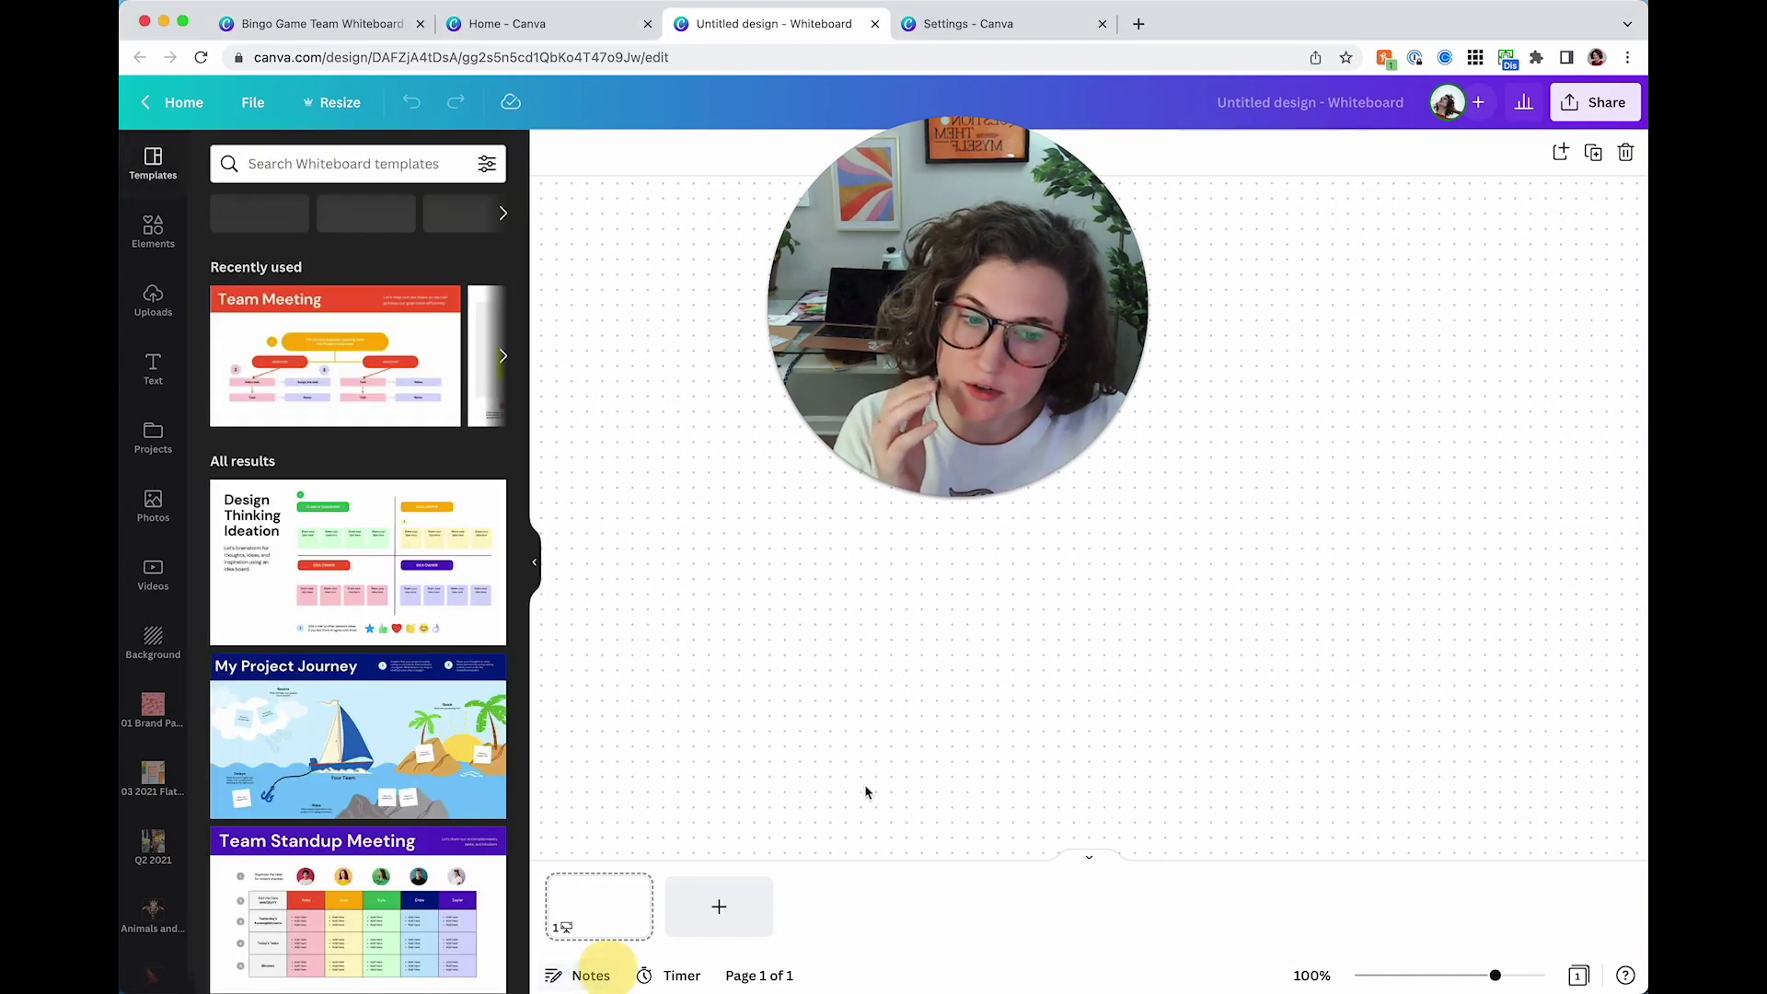
mouse_move(964, 448)
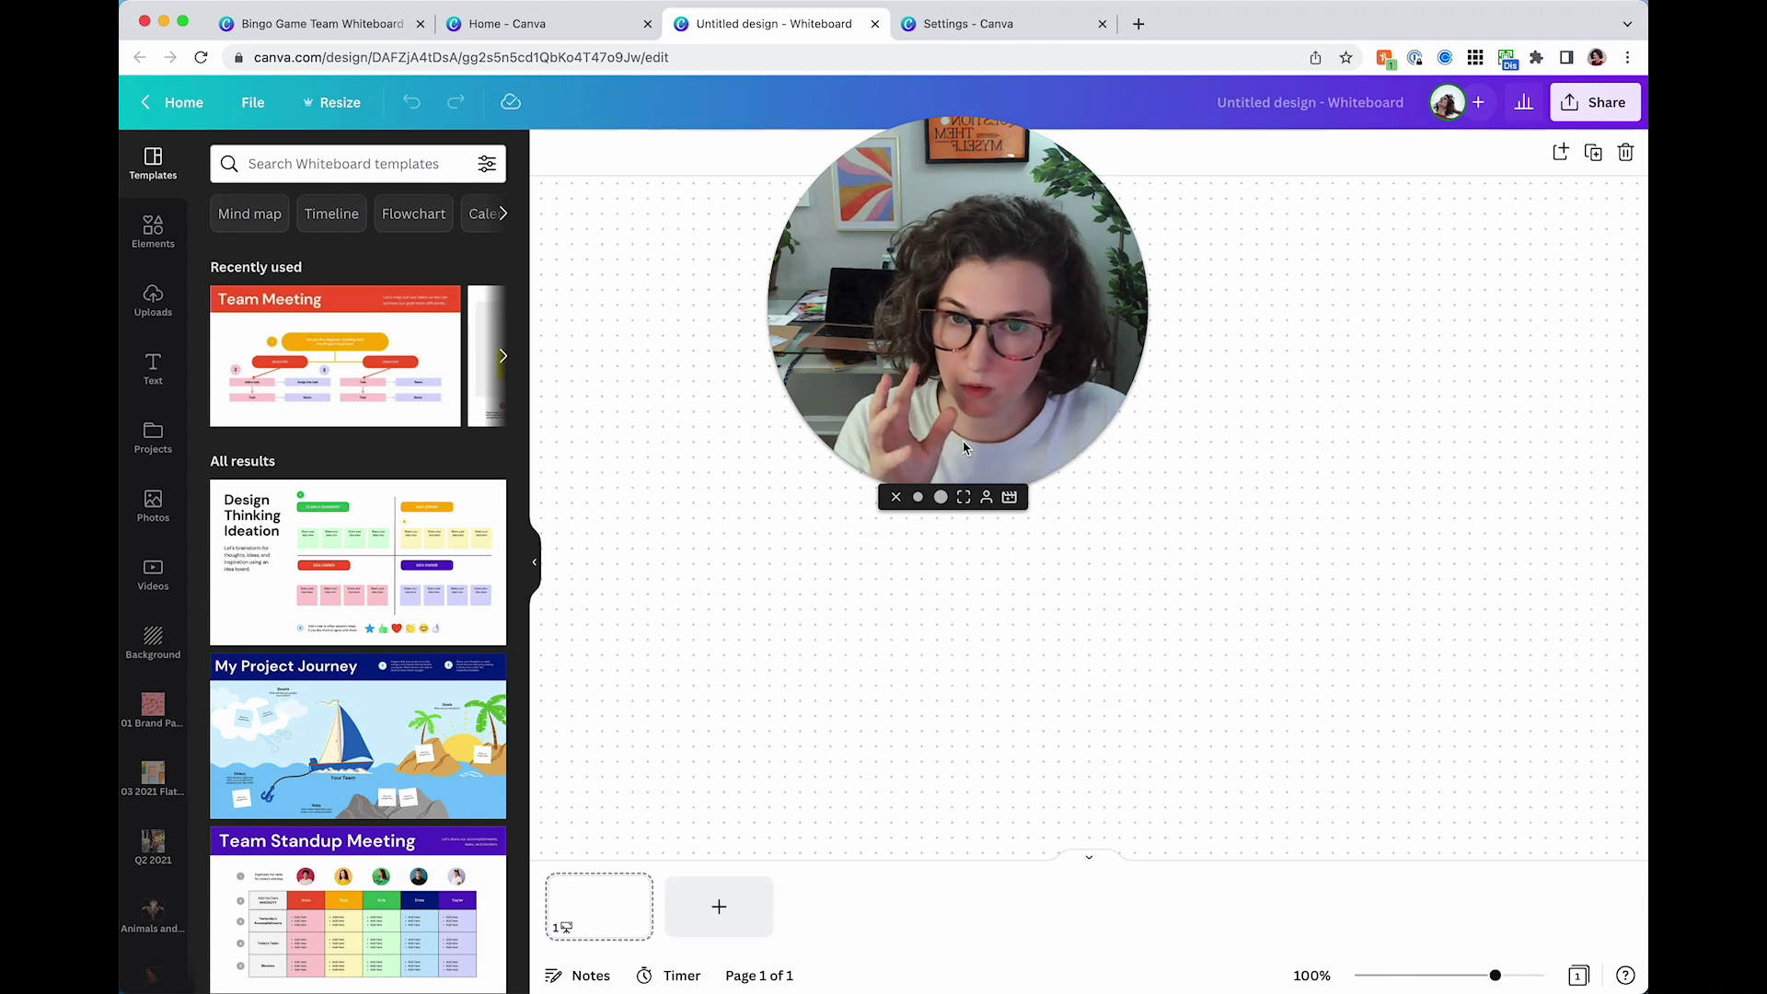
drag(963, 261, 757, 273)
Add a grey sticky note from Elements and move it up and right
click(153, 230)
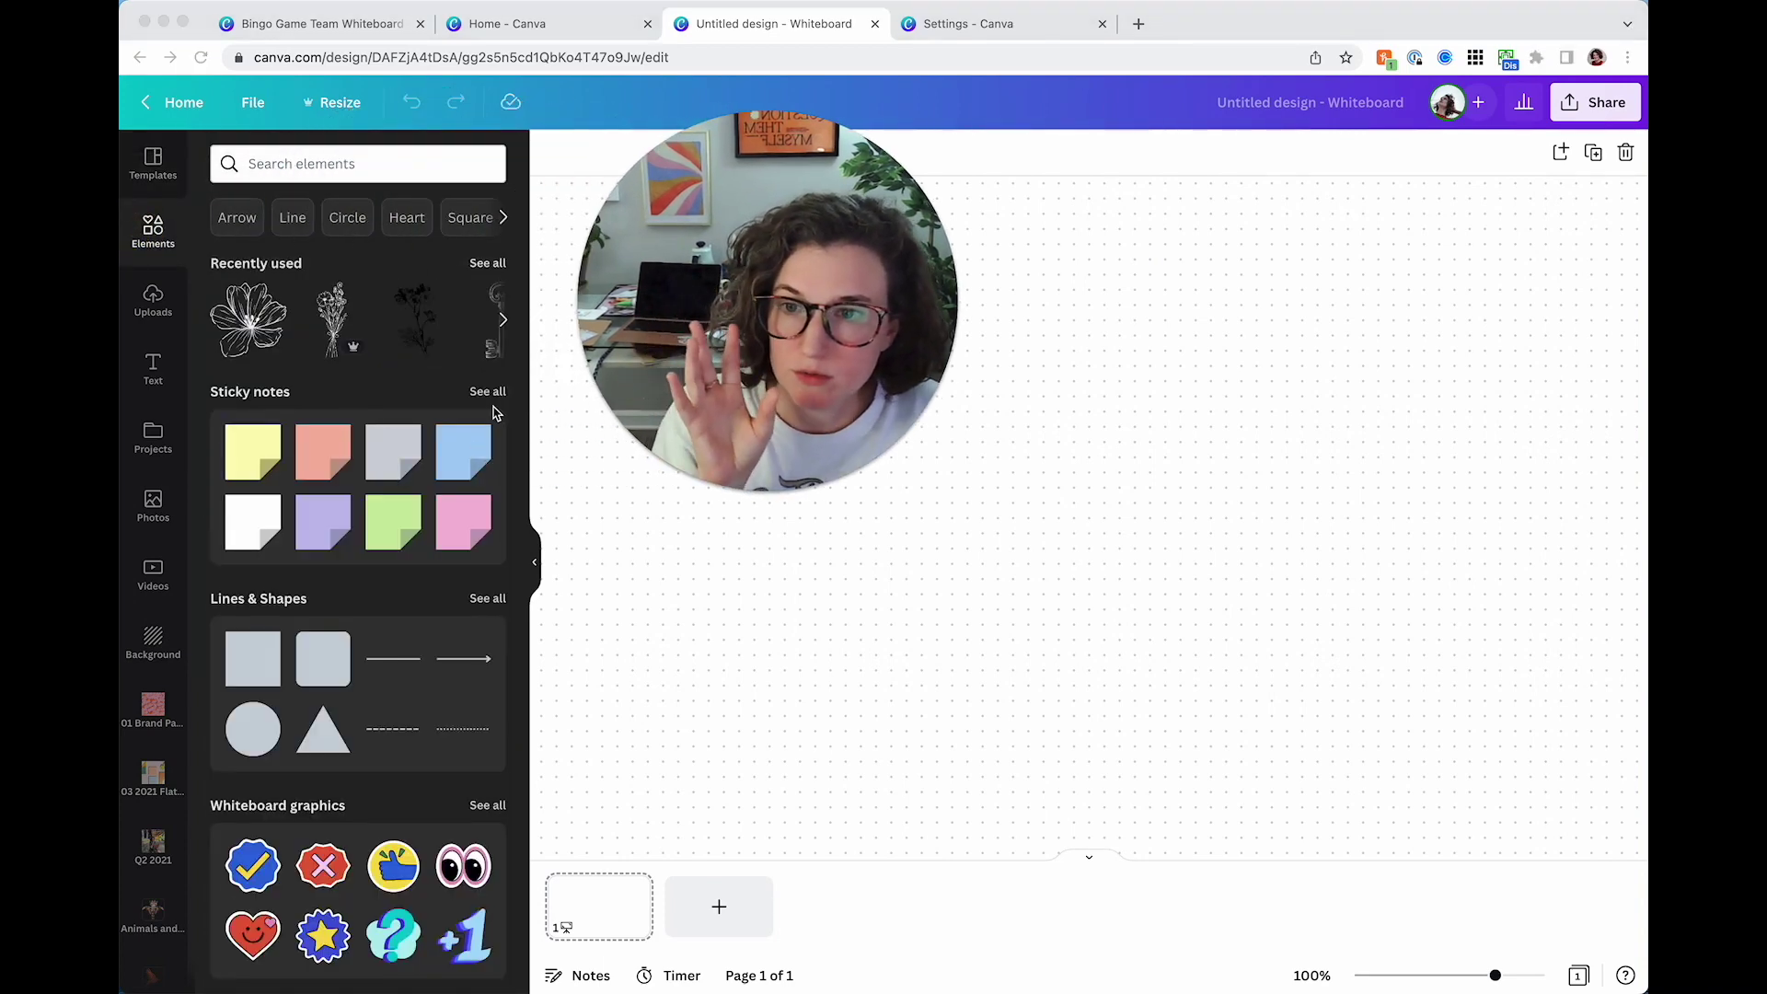
scroll(433, 395, down, 2)
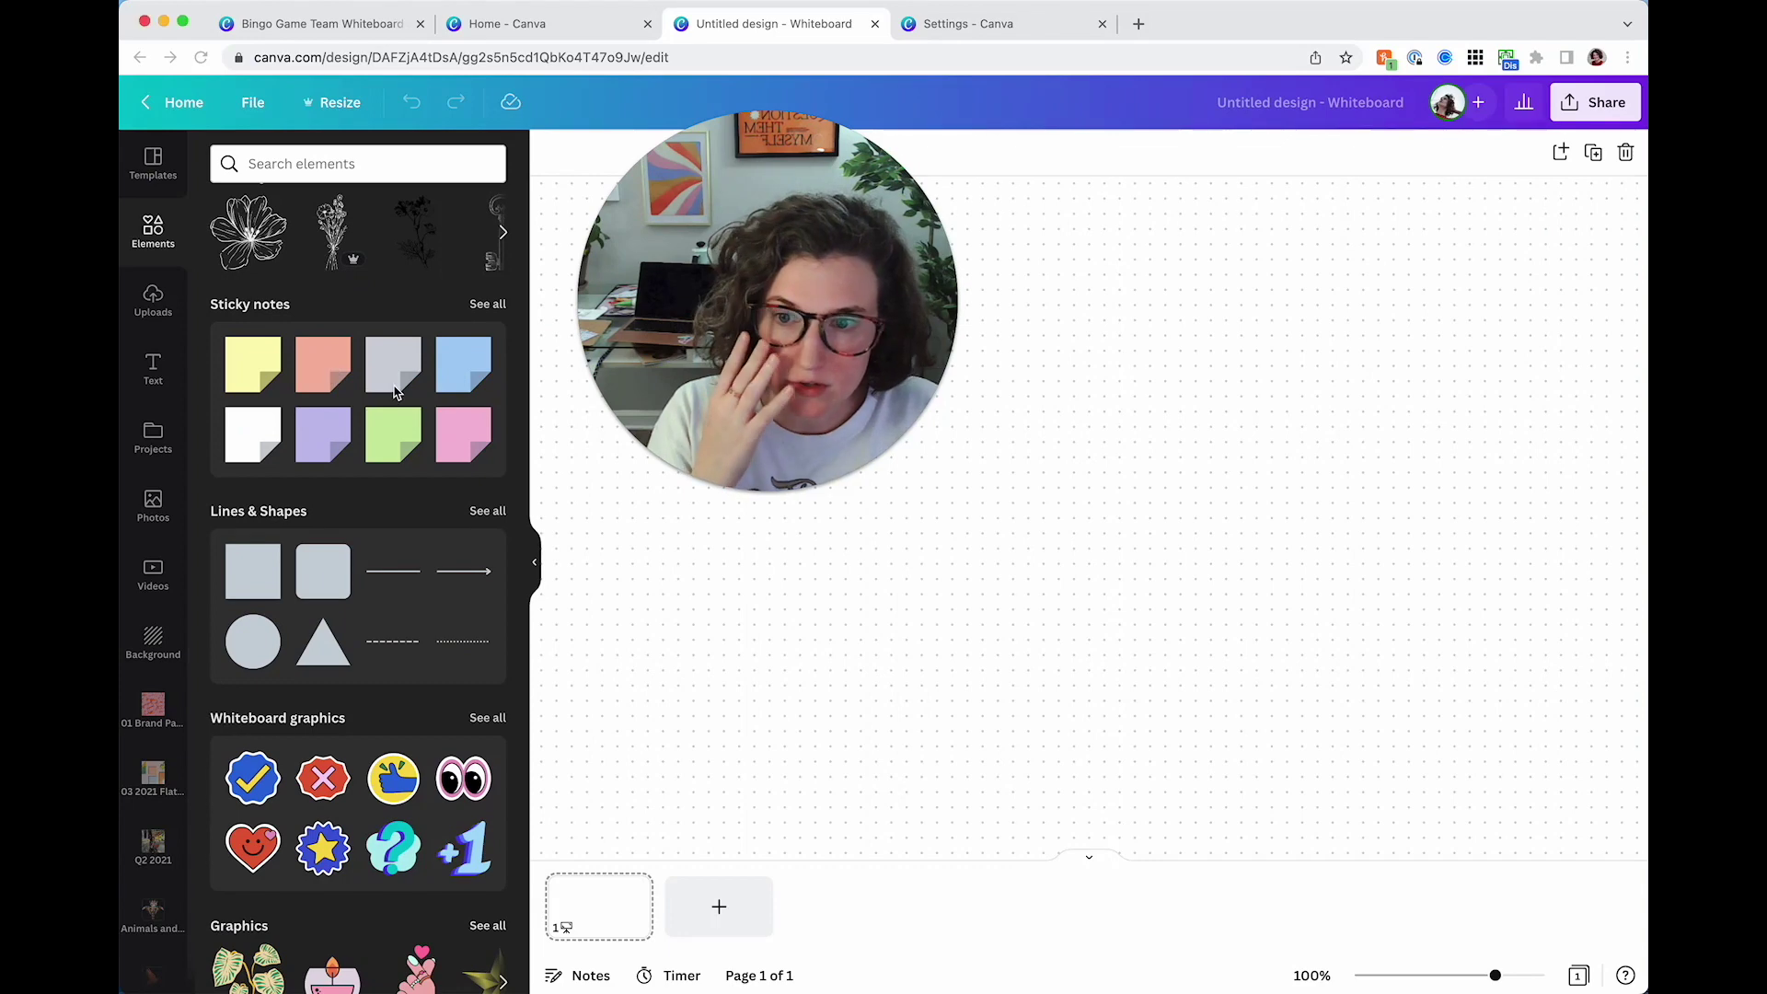
click(394, 391)
drag(1057, 505, 1107, 417)
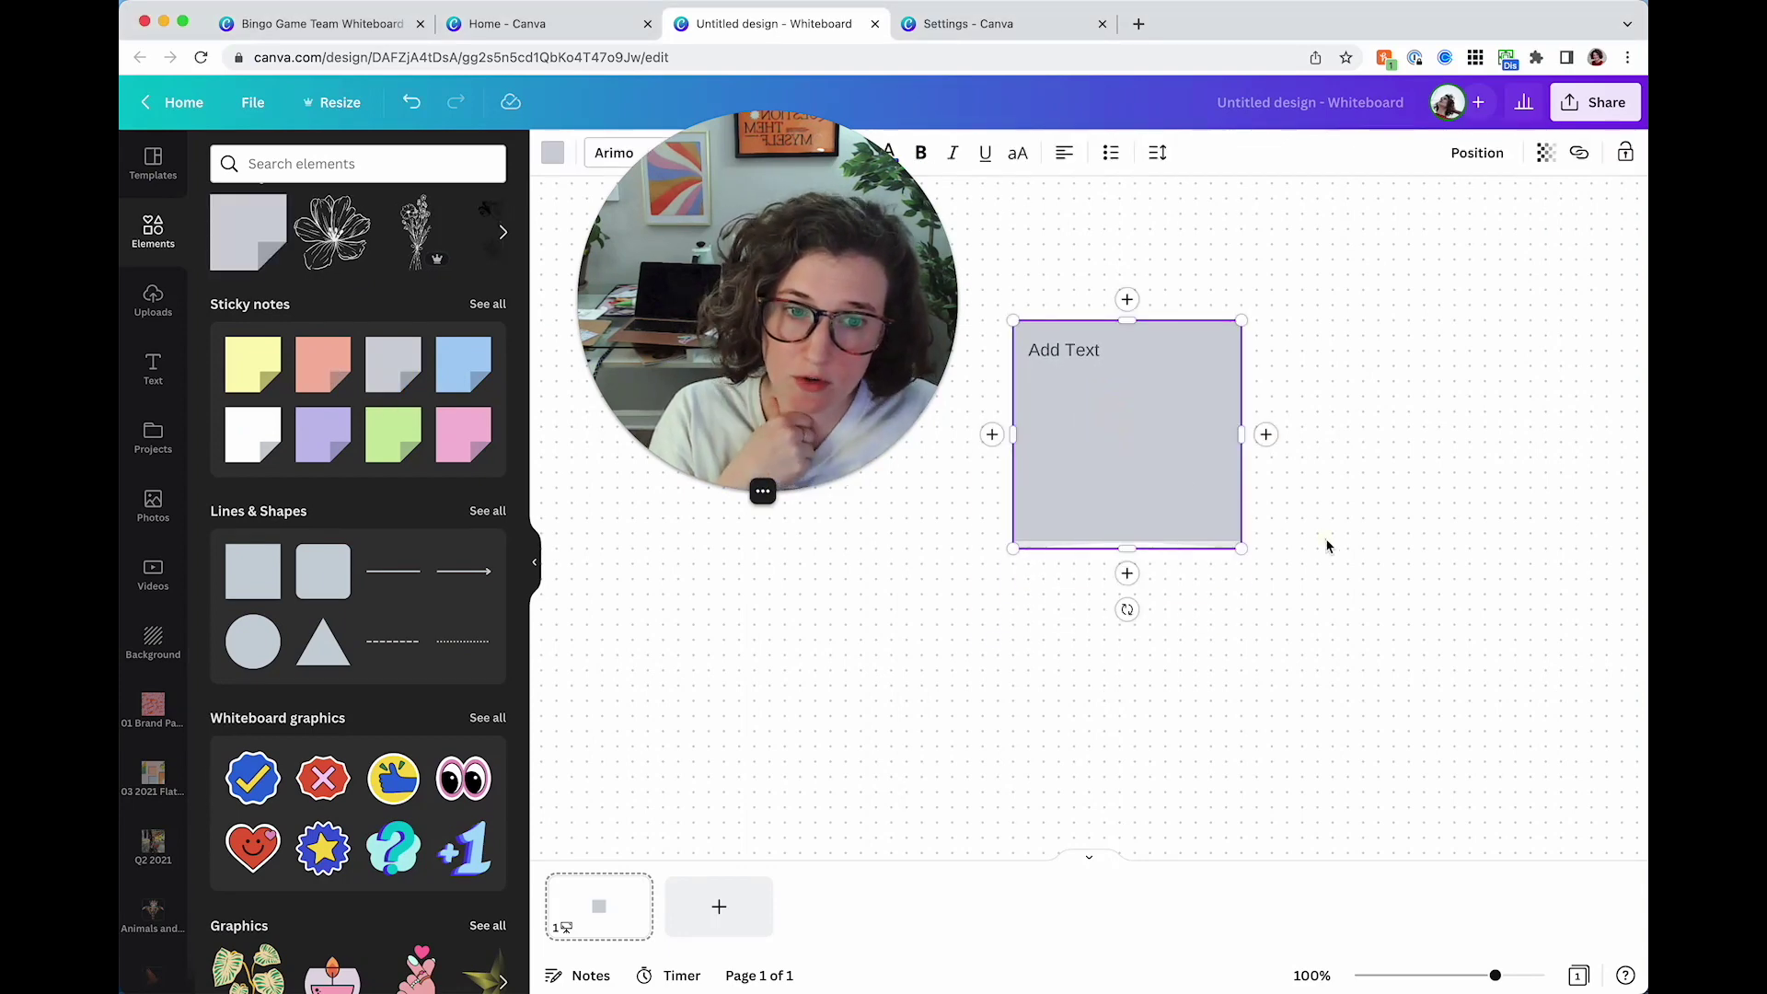
click(1327, 546)
click(1176, 509)
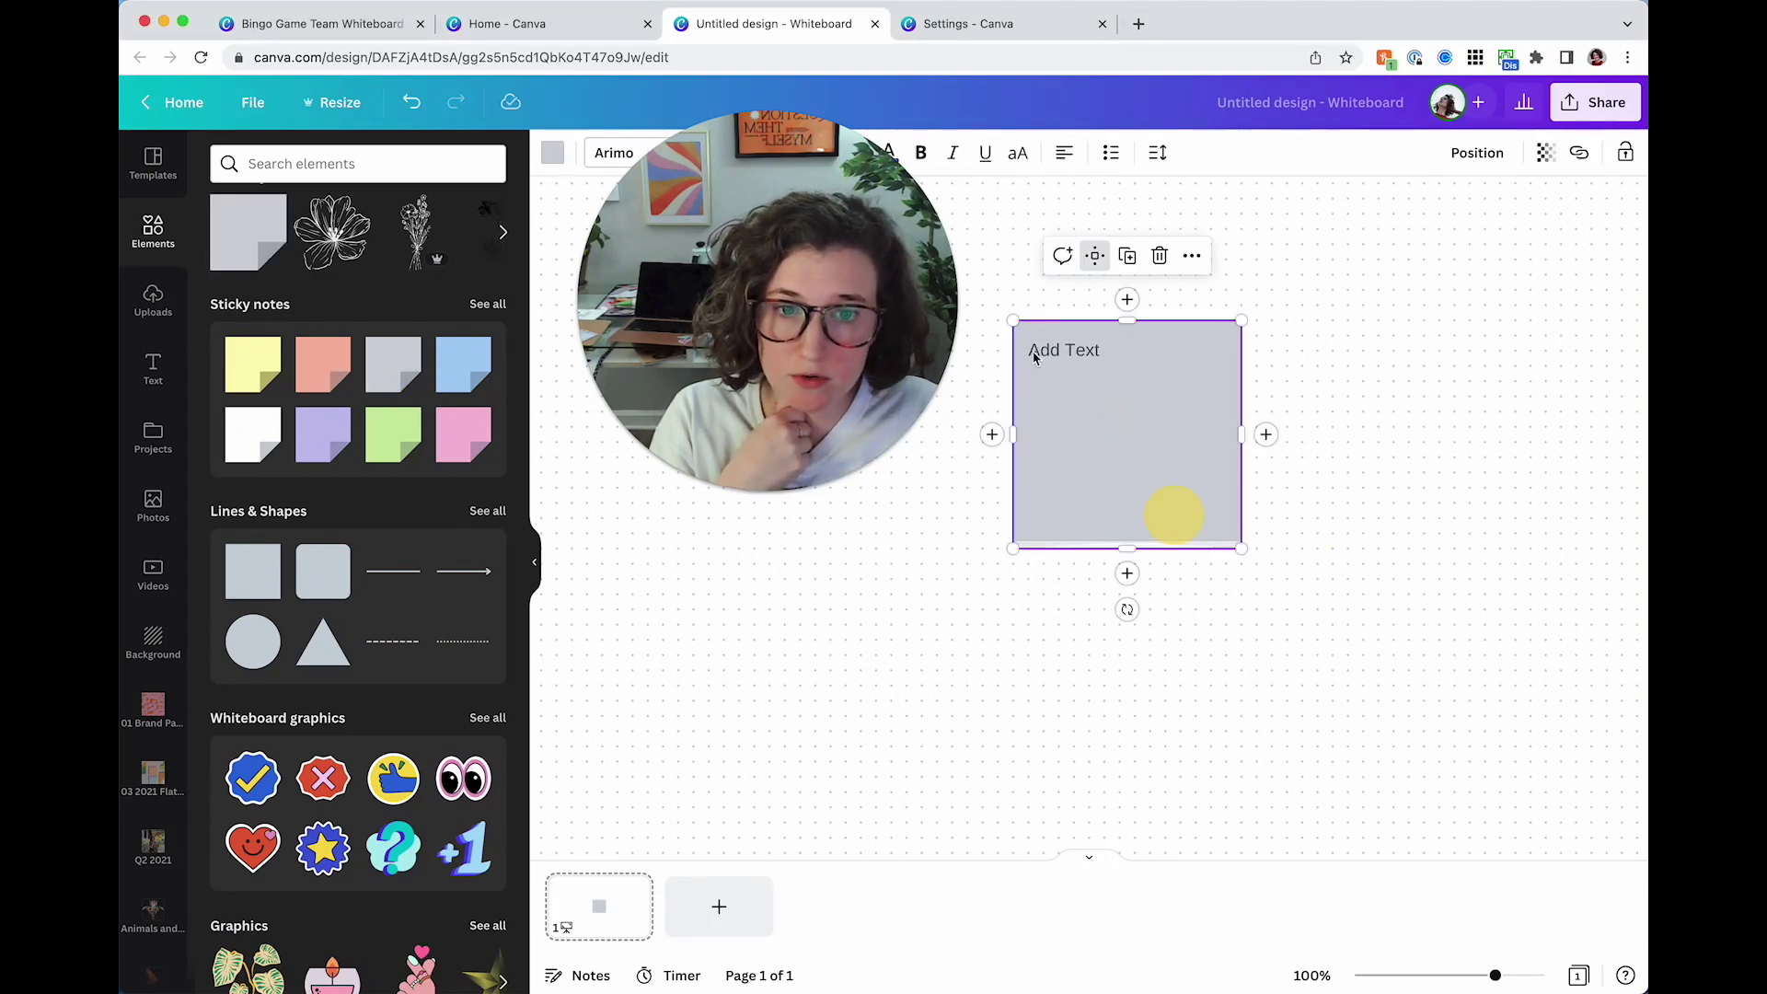
click(487, 305)
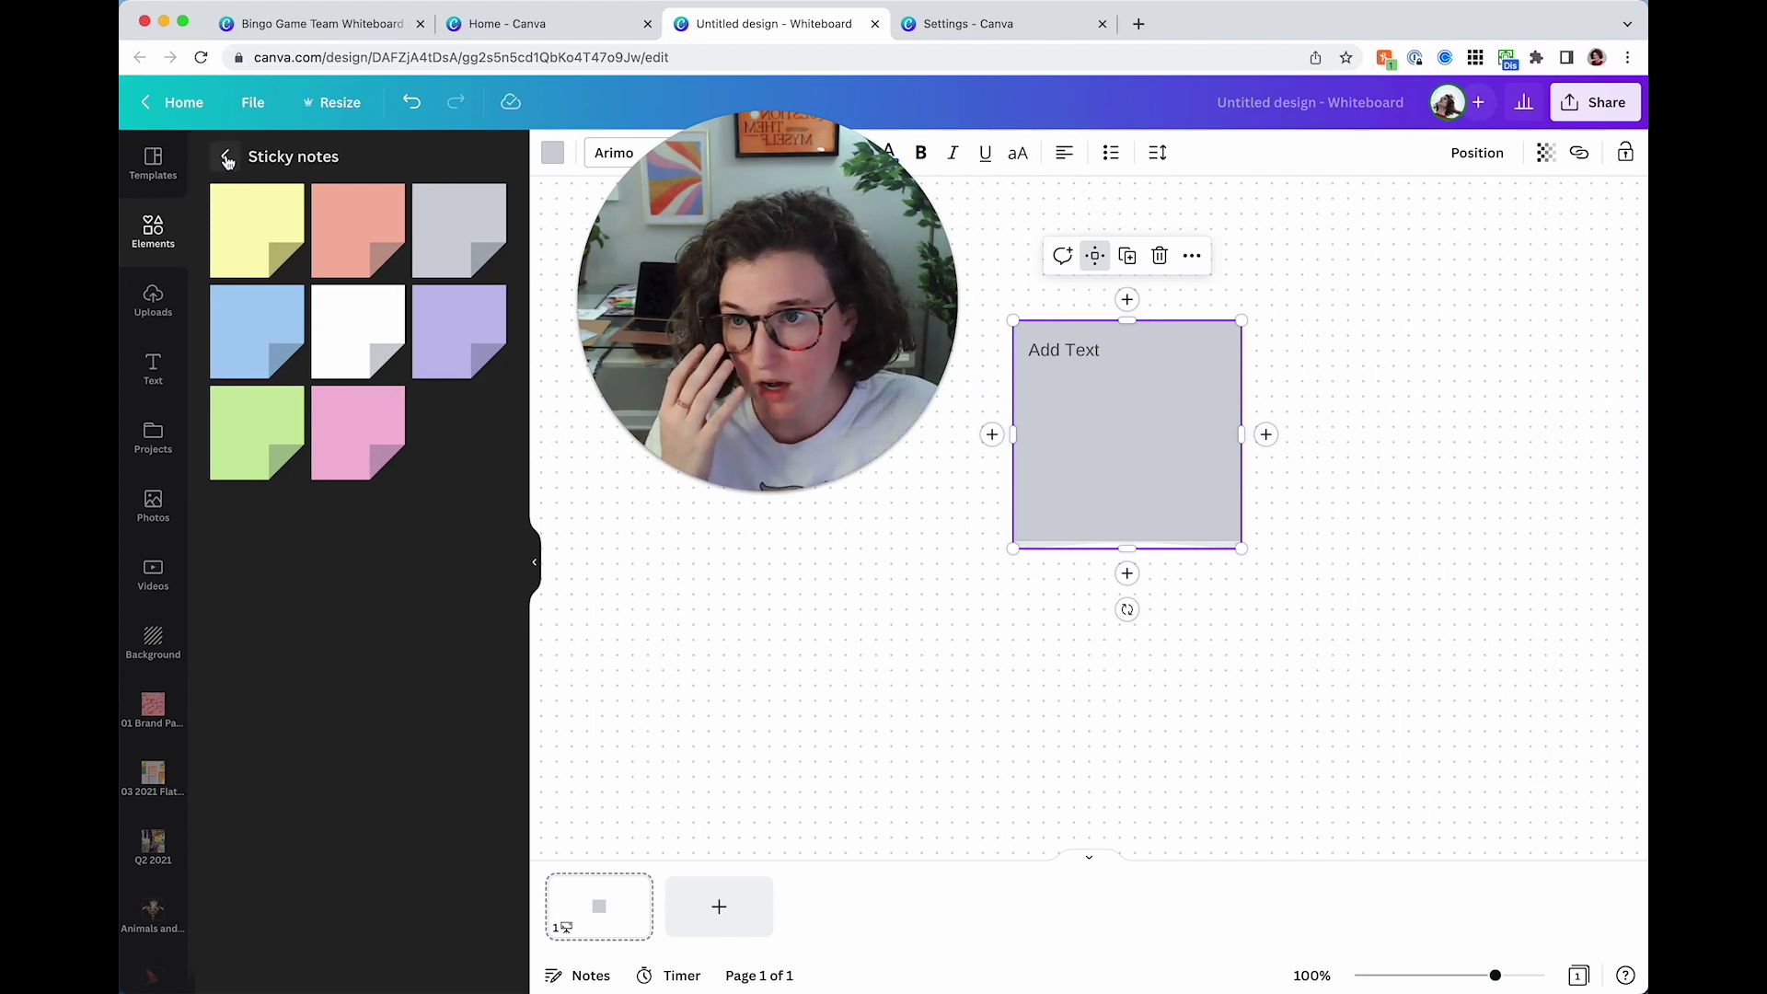
click(225, 156)
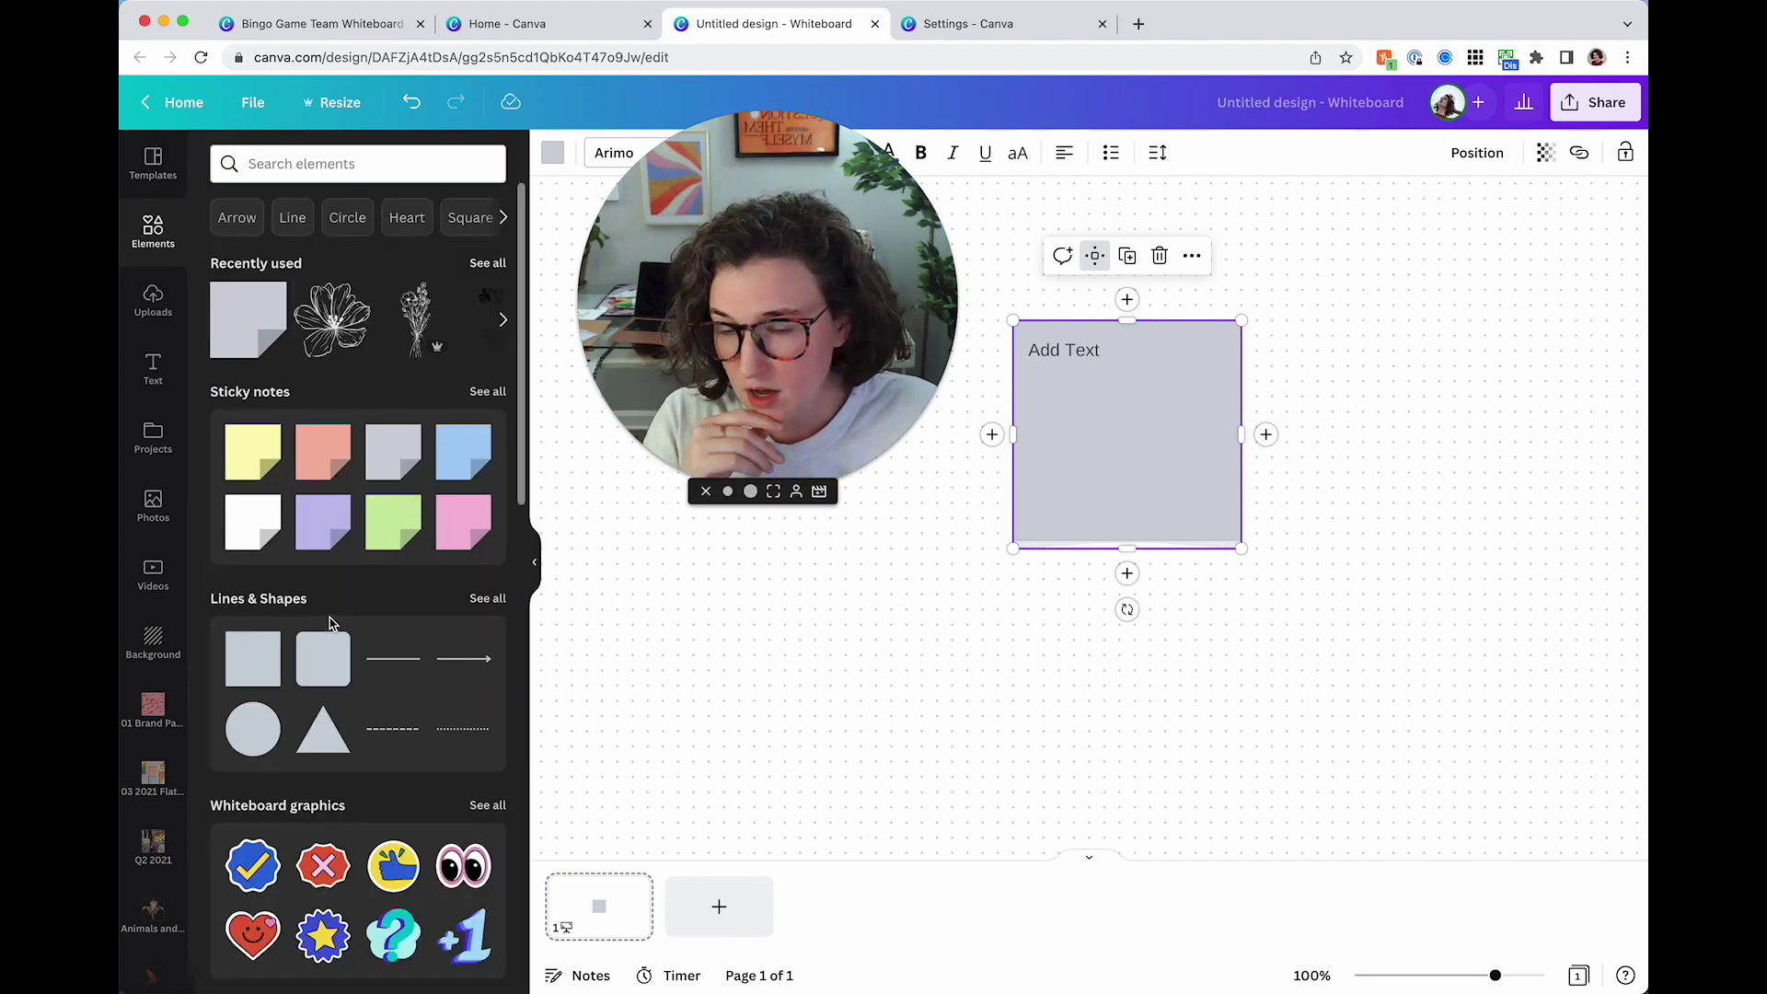
Add the fire sticker, shrink it to about 100×124, and place it at the note's lower-right corner
scroll(446, 671, down, 1)
scroll(378, 715, down, 5)
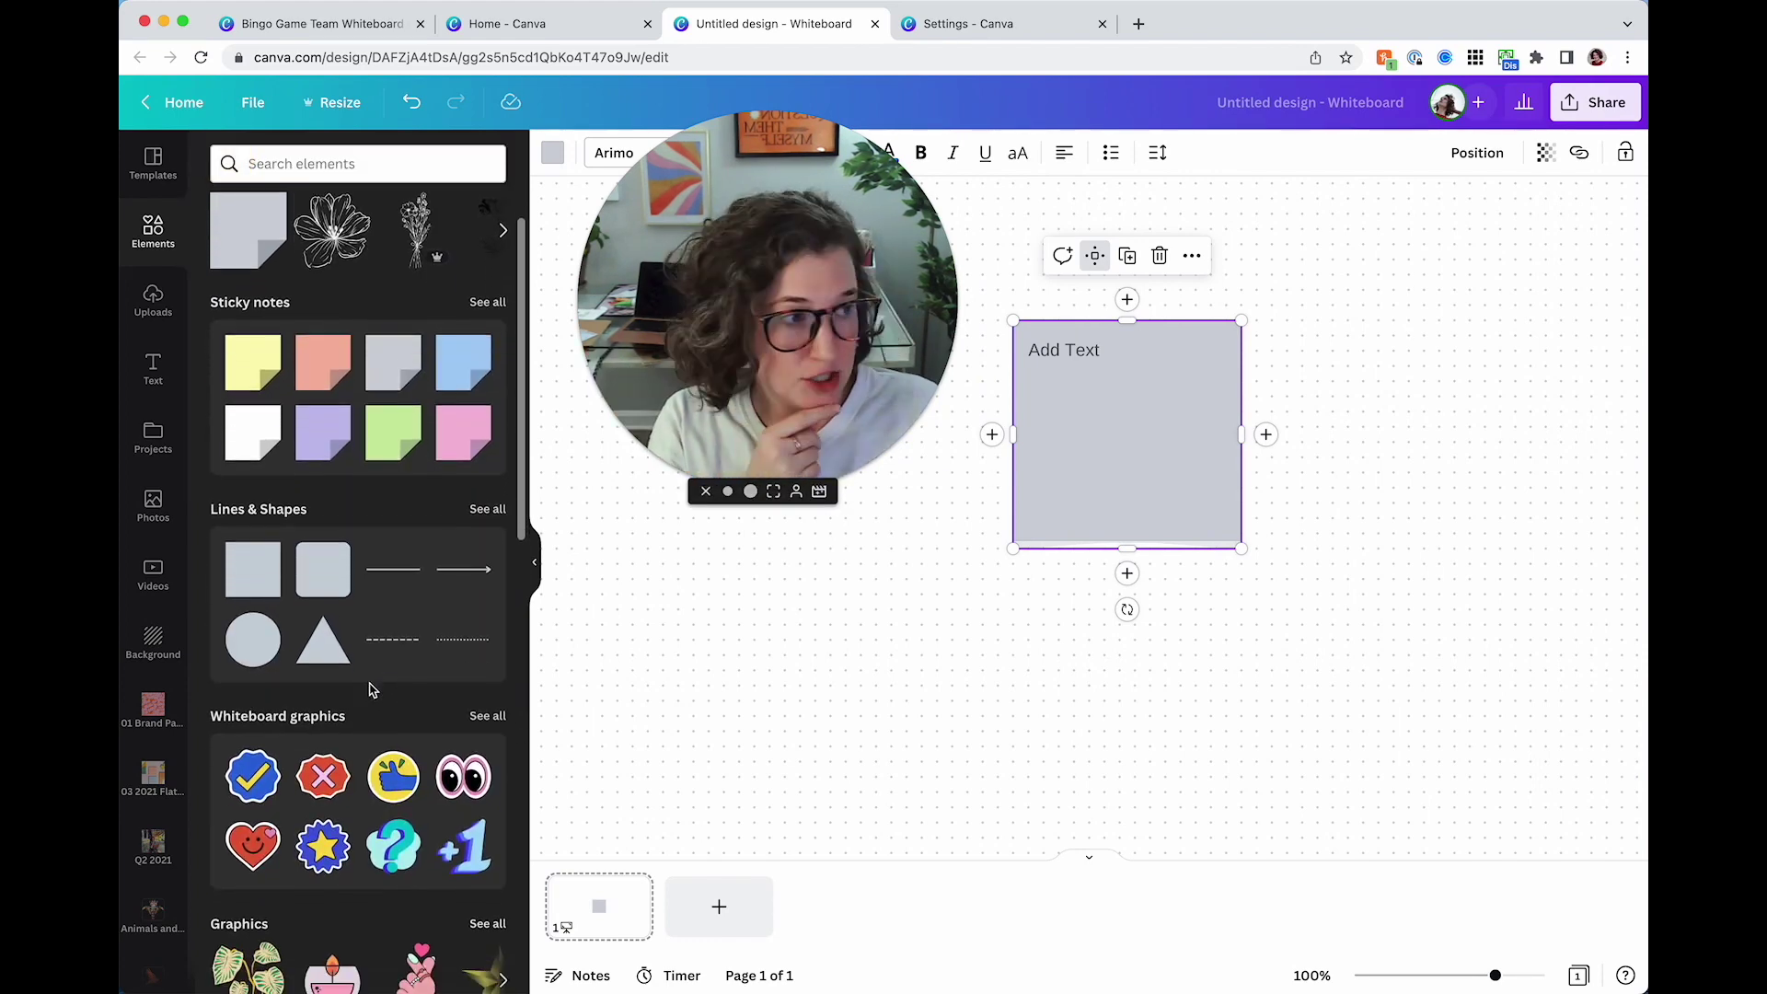
click(272, 653)
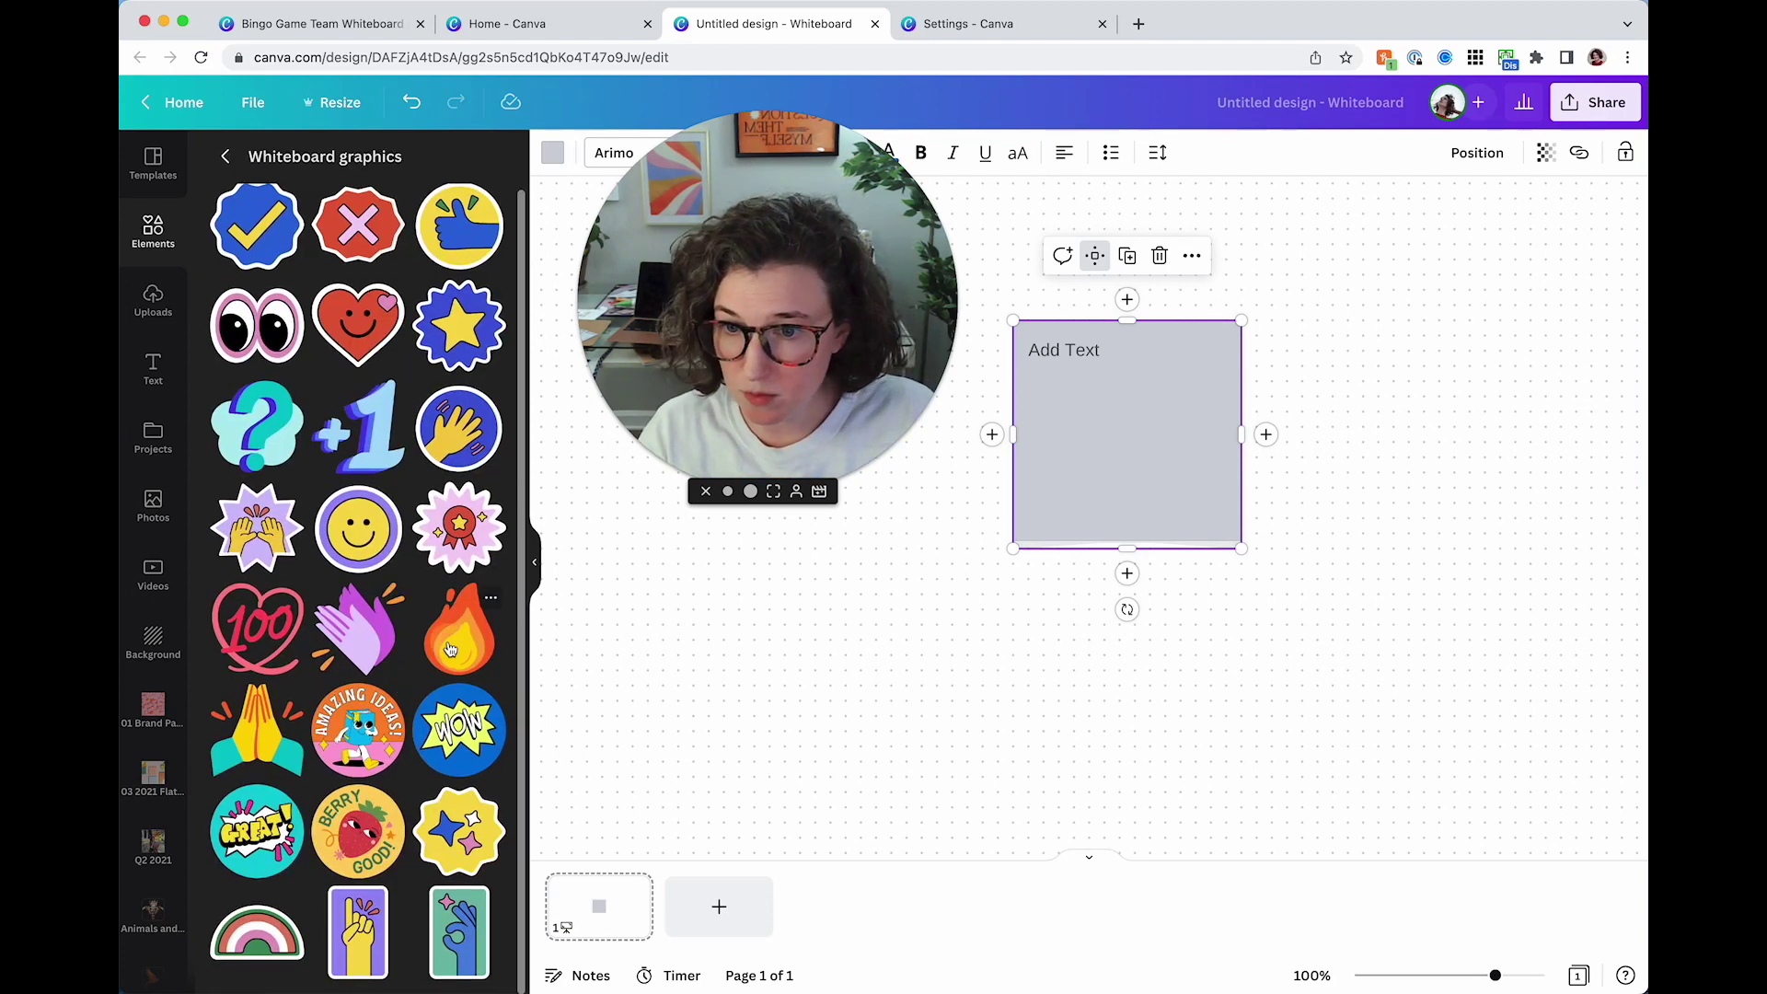
click(451, 650)
drag(1137, 581, 1274, 555)
drag(1339, 628, 1196, 451)
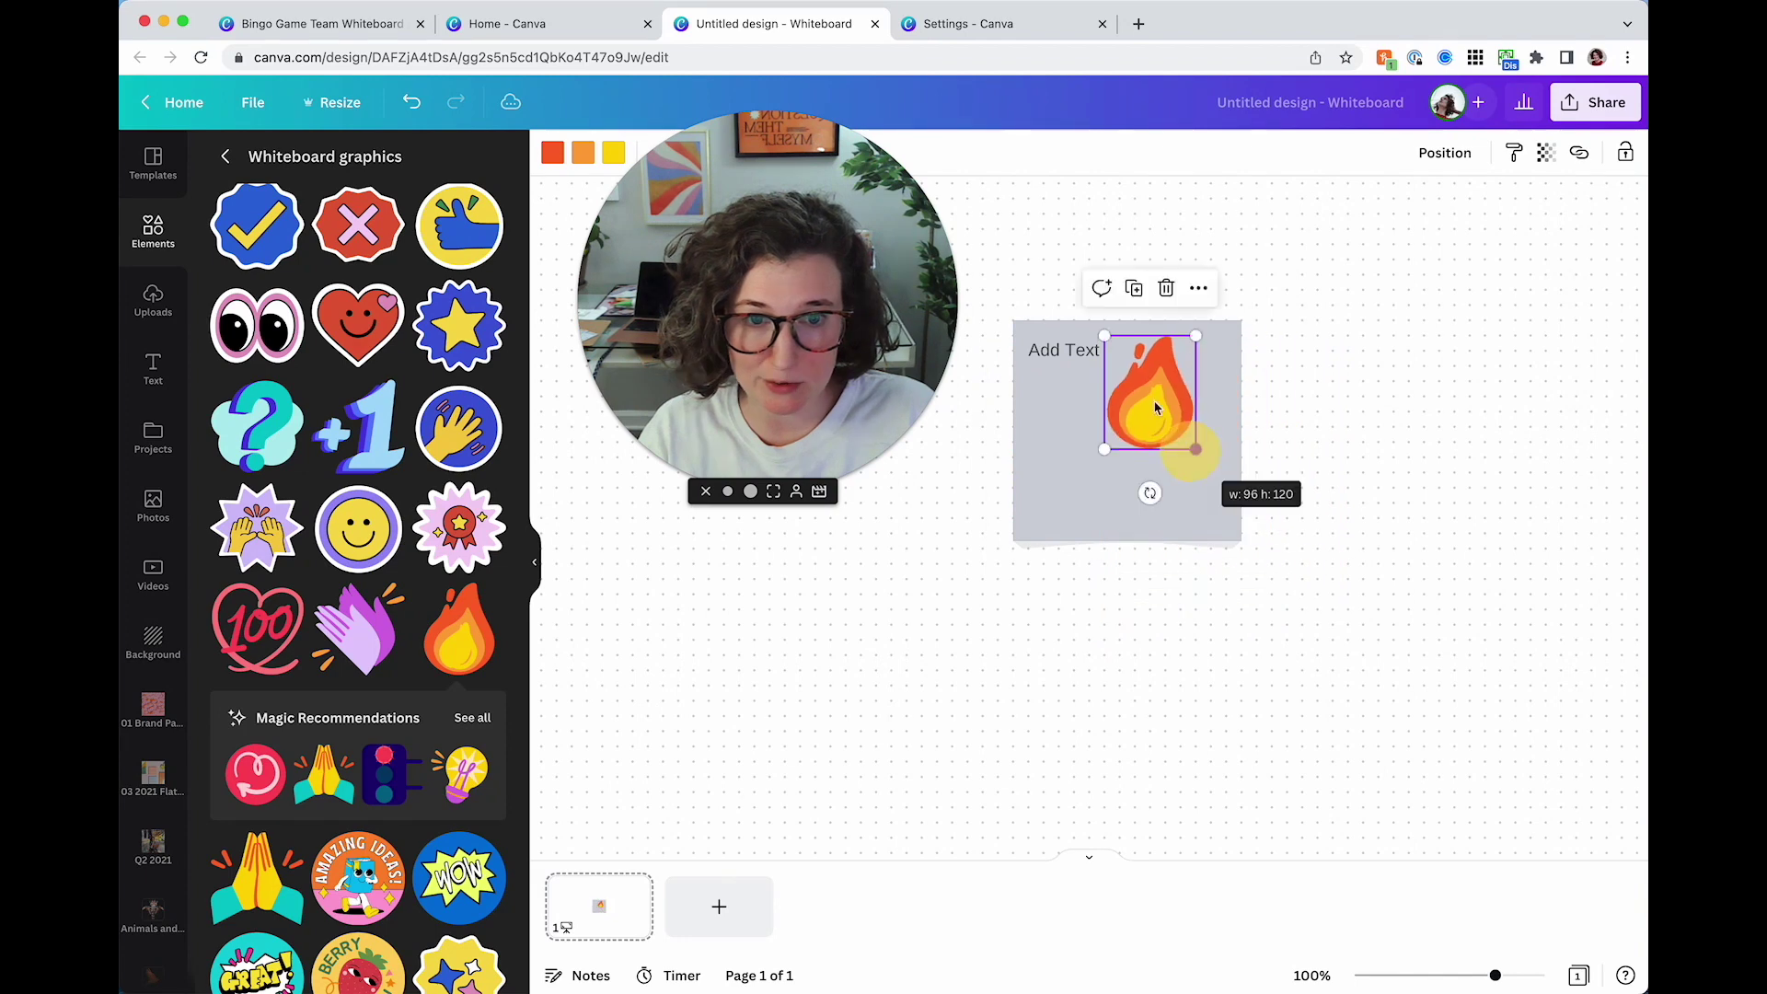
drag(1151, 395, 1227, 517)
click(230, 156)
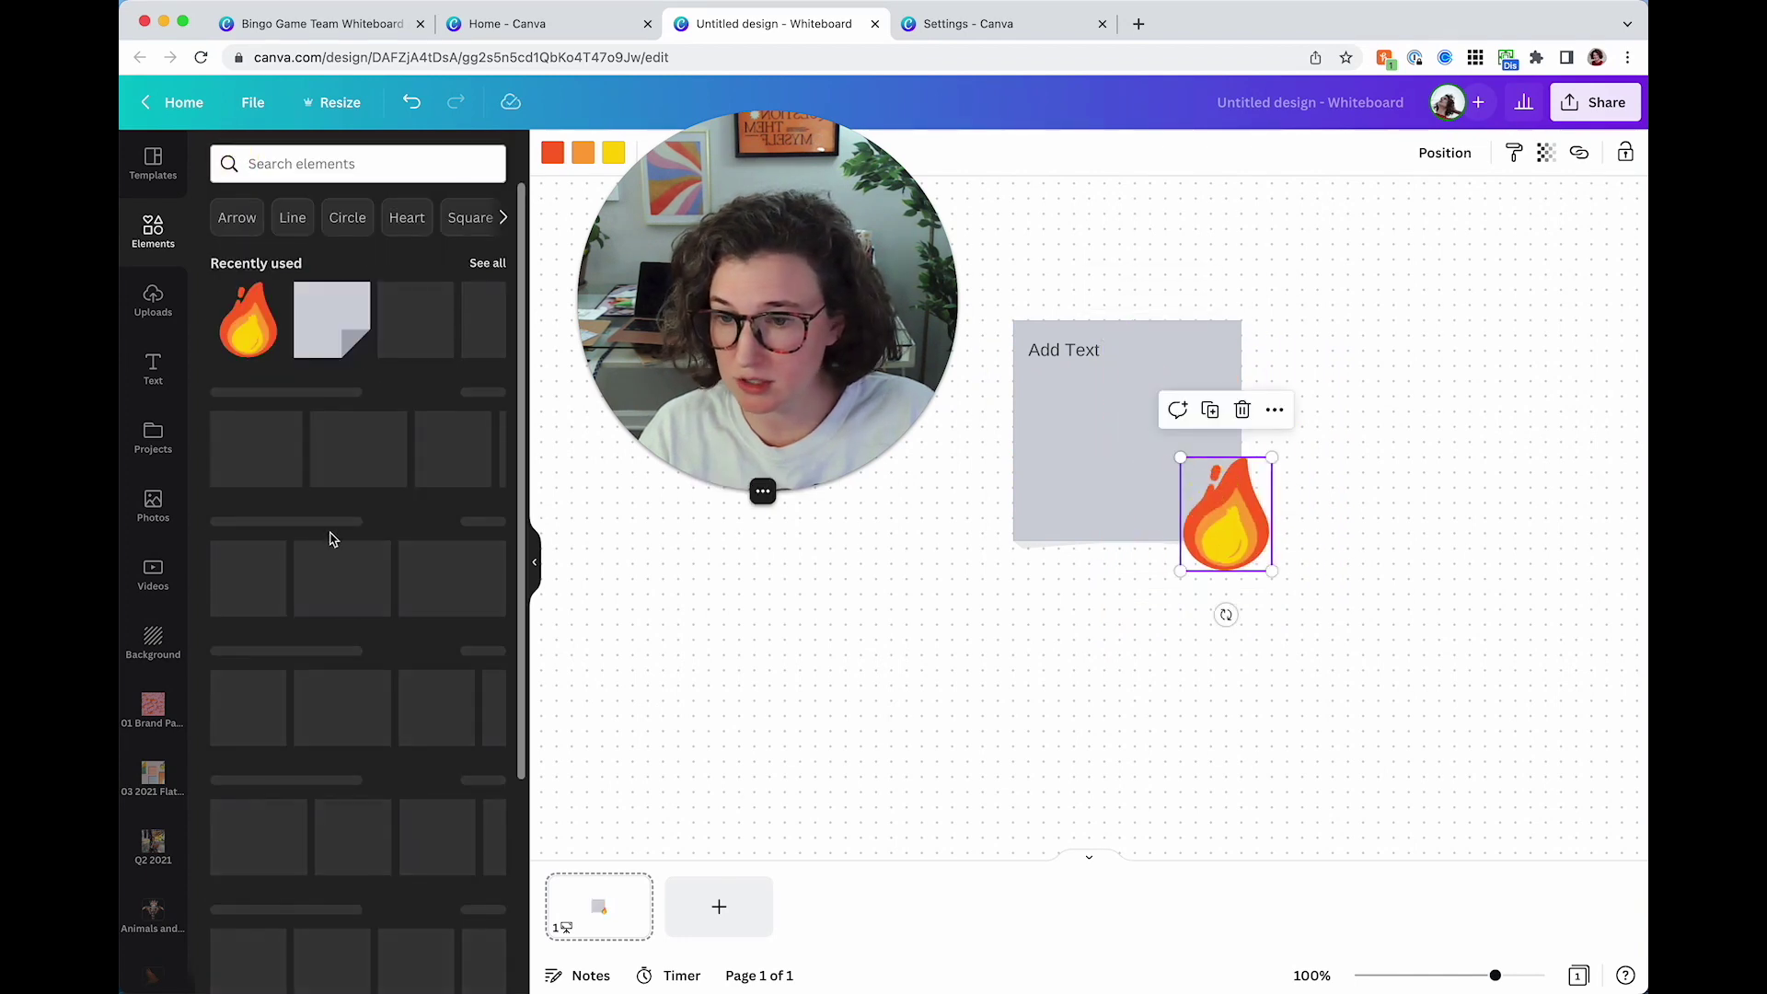
scroll(353, 568, down, 5)
scroll(352, 567, down, 6)
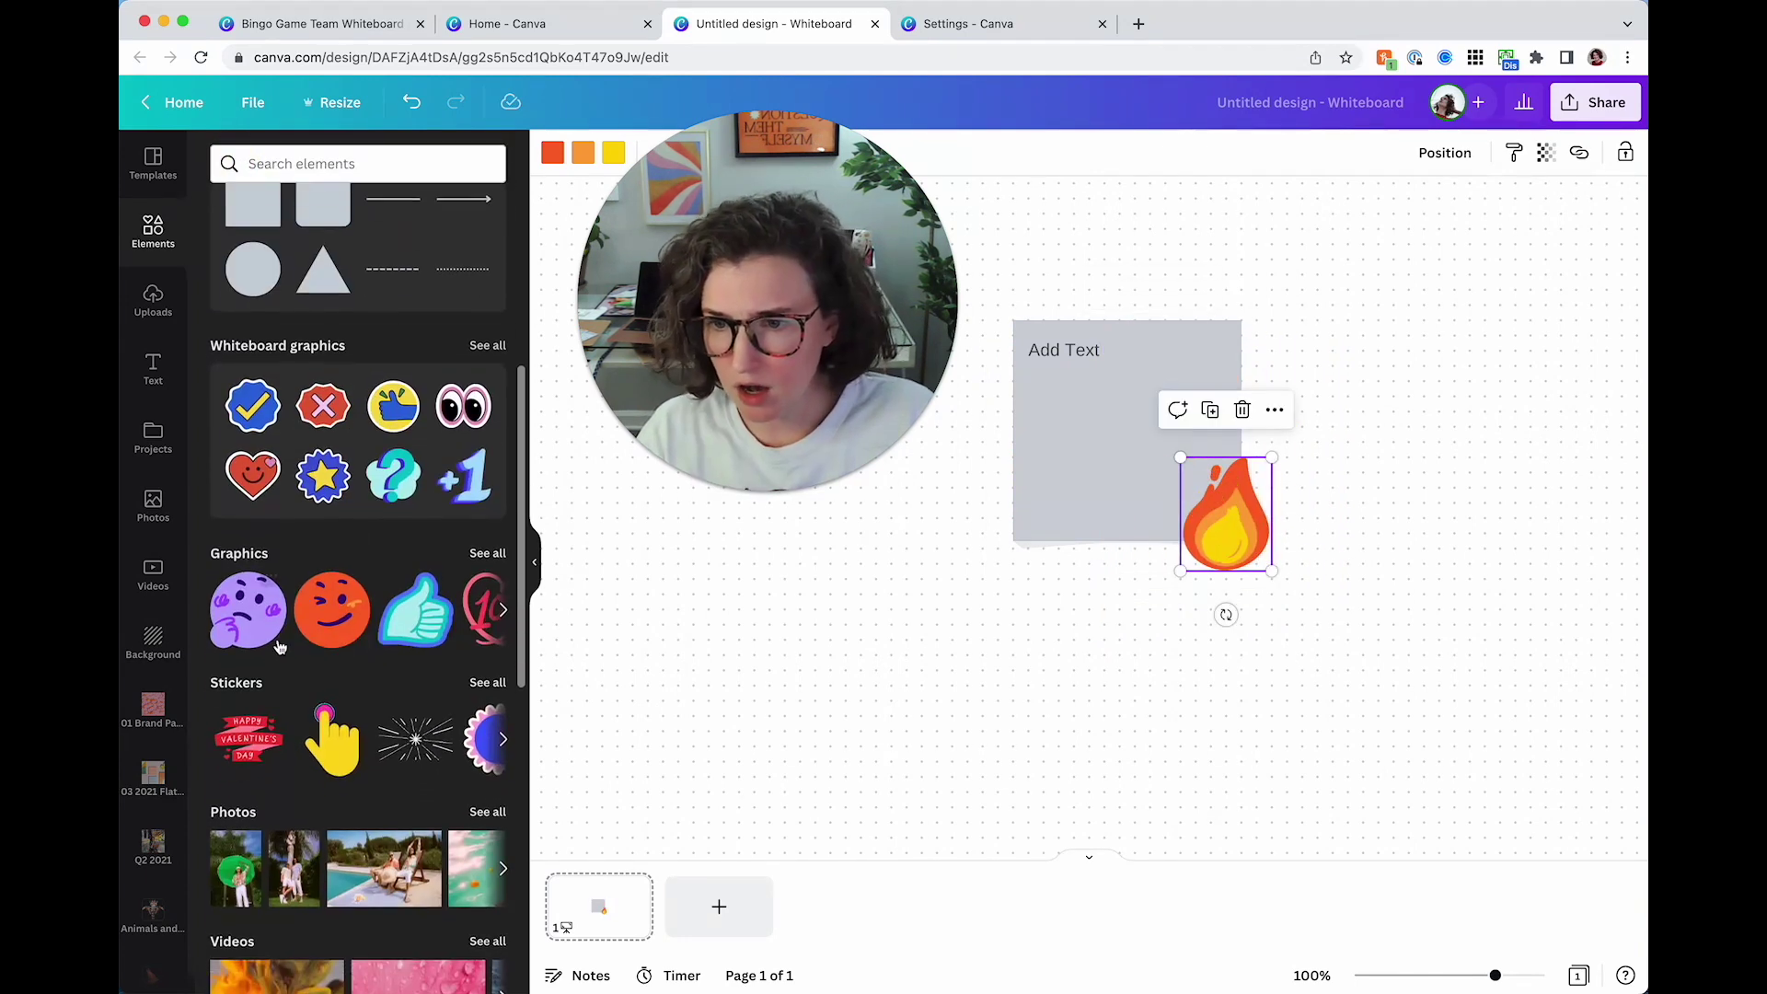
scroll(471, 638, down, 7)
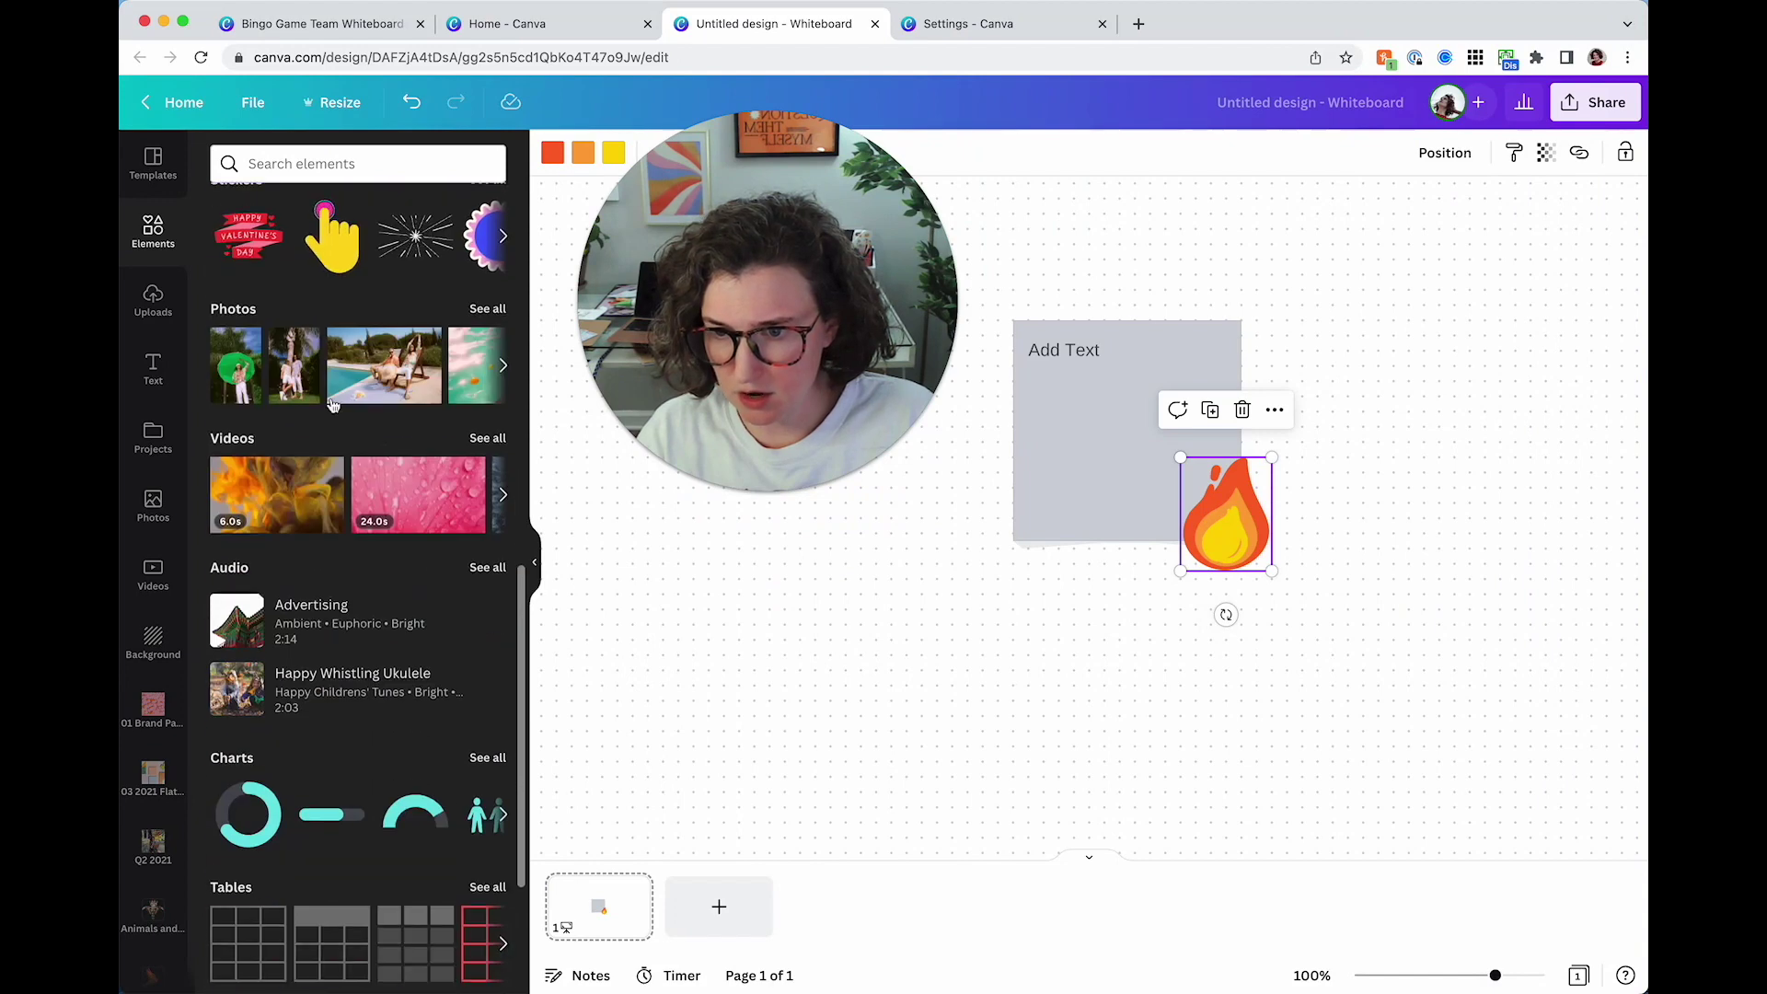
Add a 3×4 table and position it below and left of the sticky note
click(237, 386)
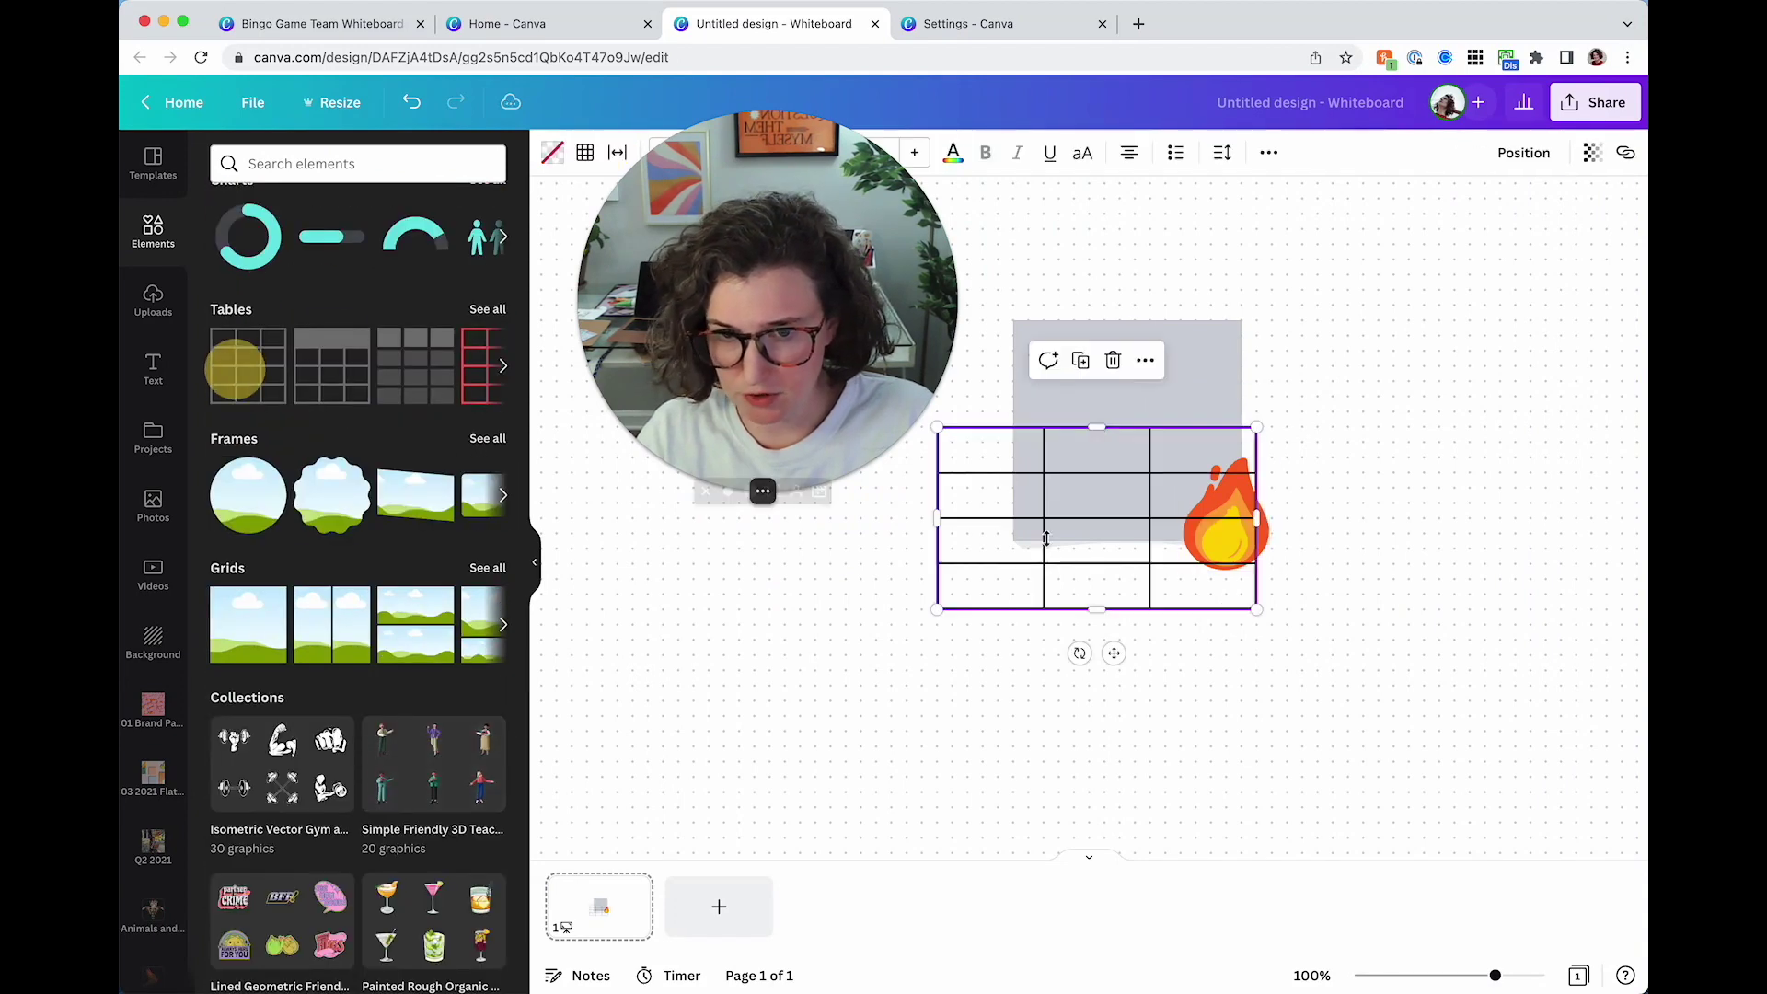
drag(1067, 557, 810, 710)
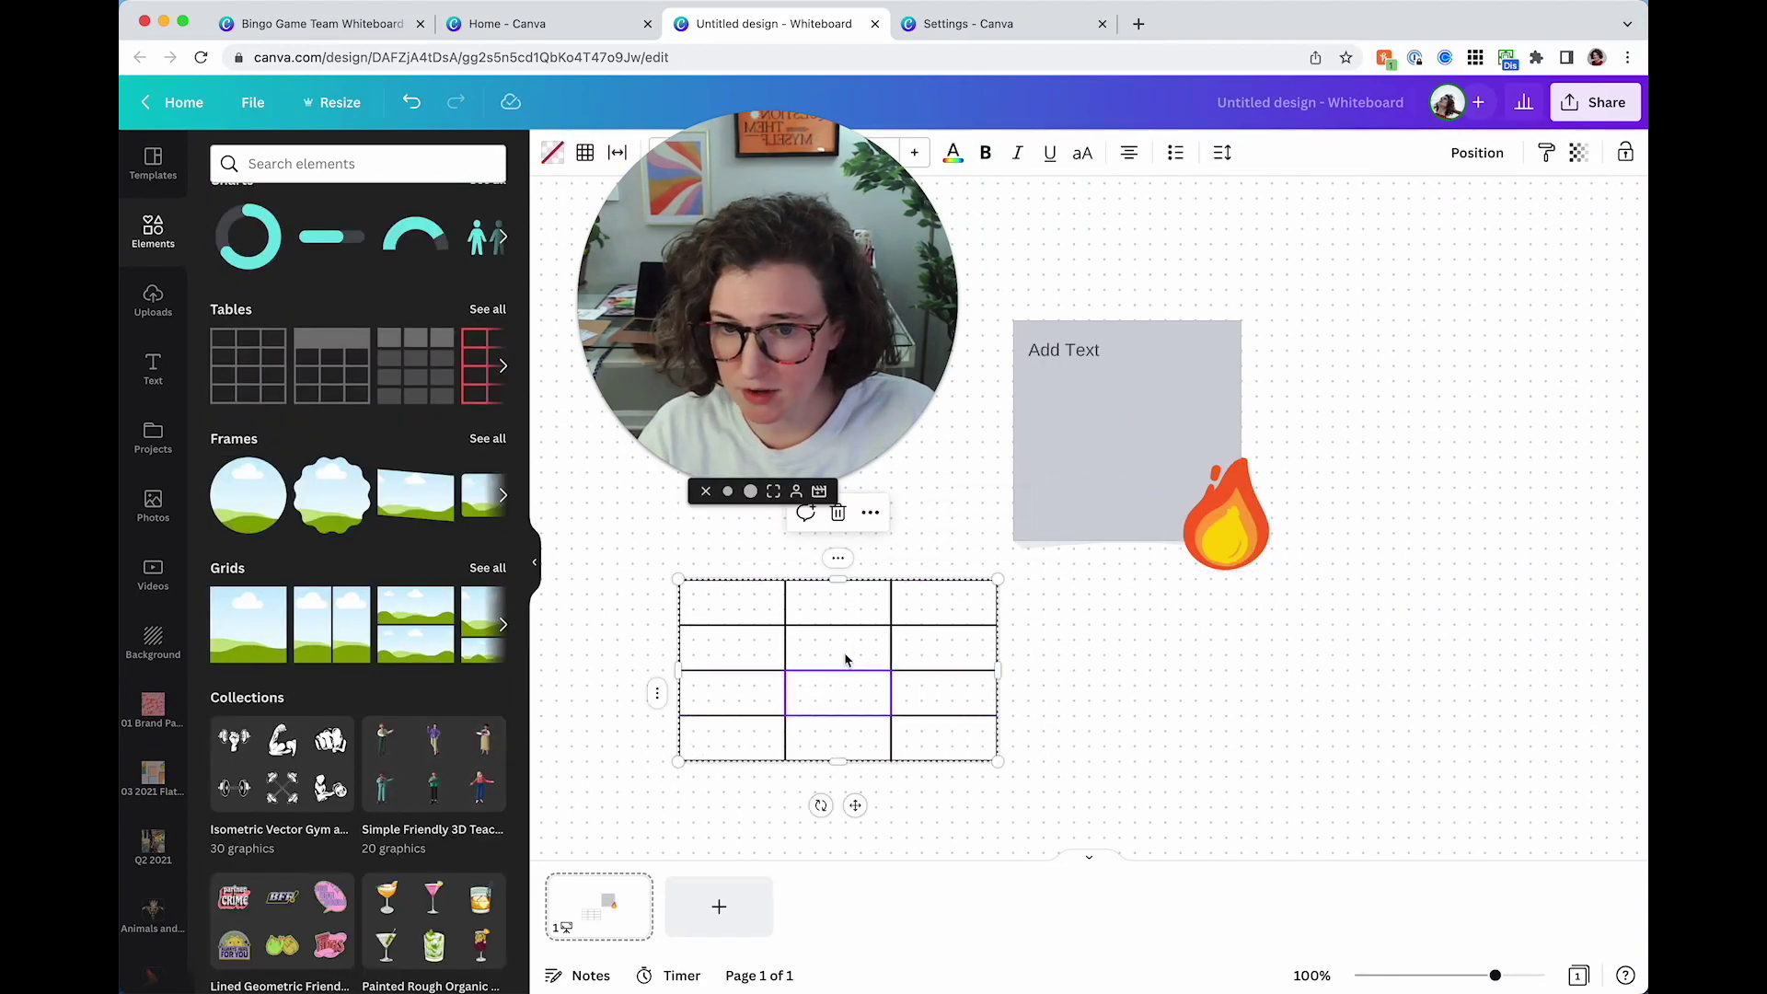
click(1256, 701)
scroll(350, 706, down, 5)
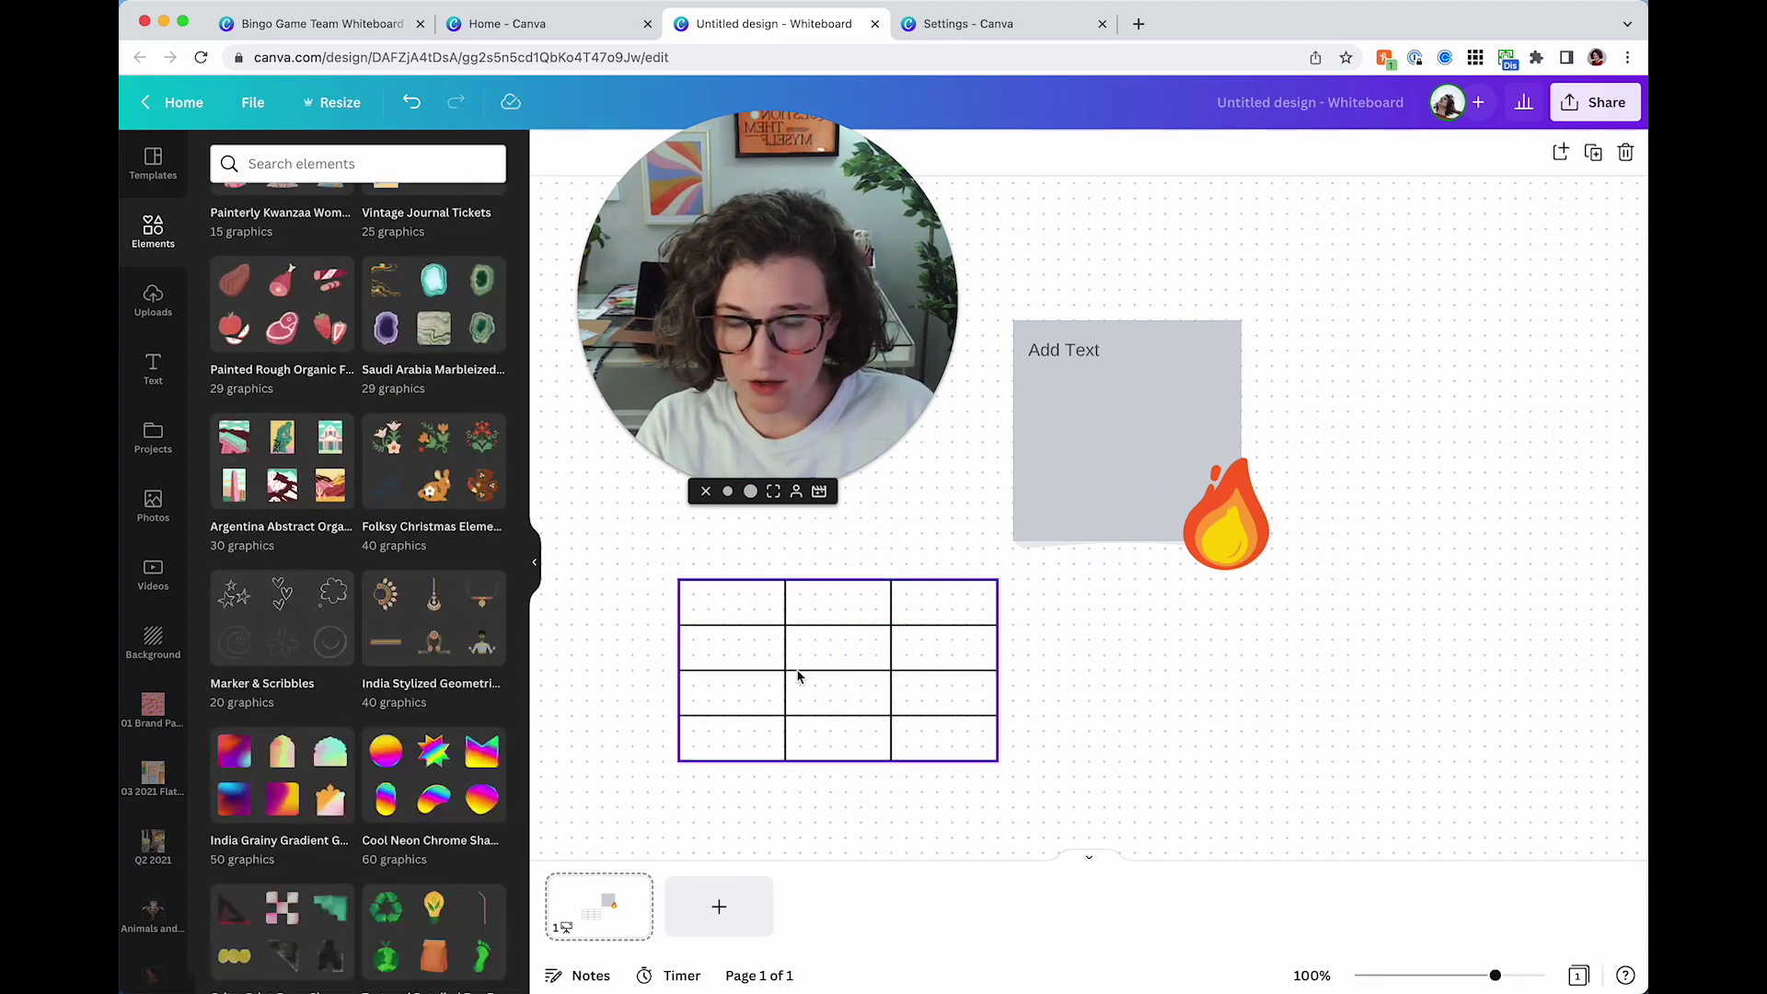
scroll(416, 720, up, 15)
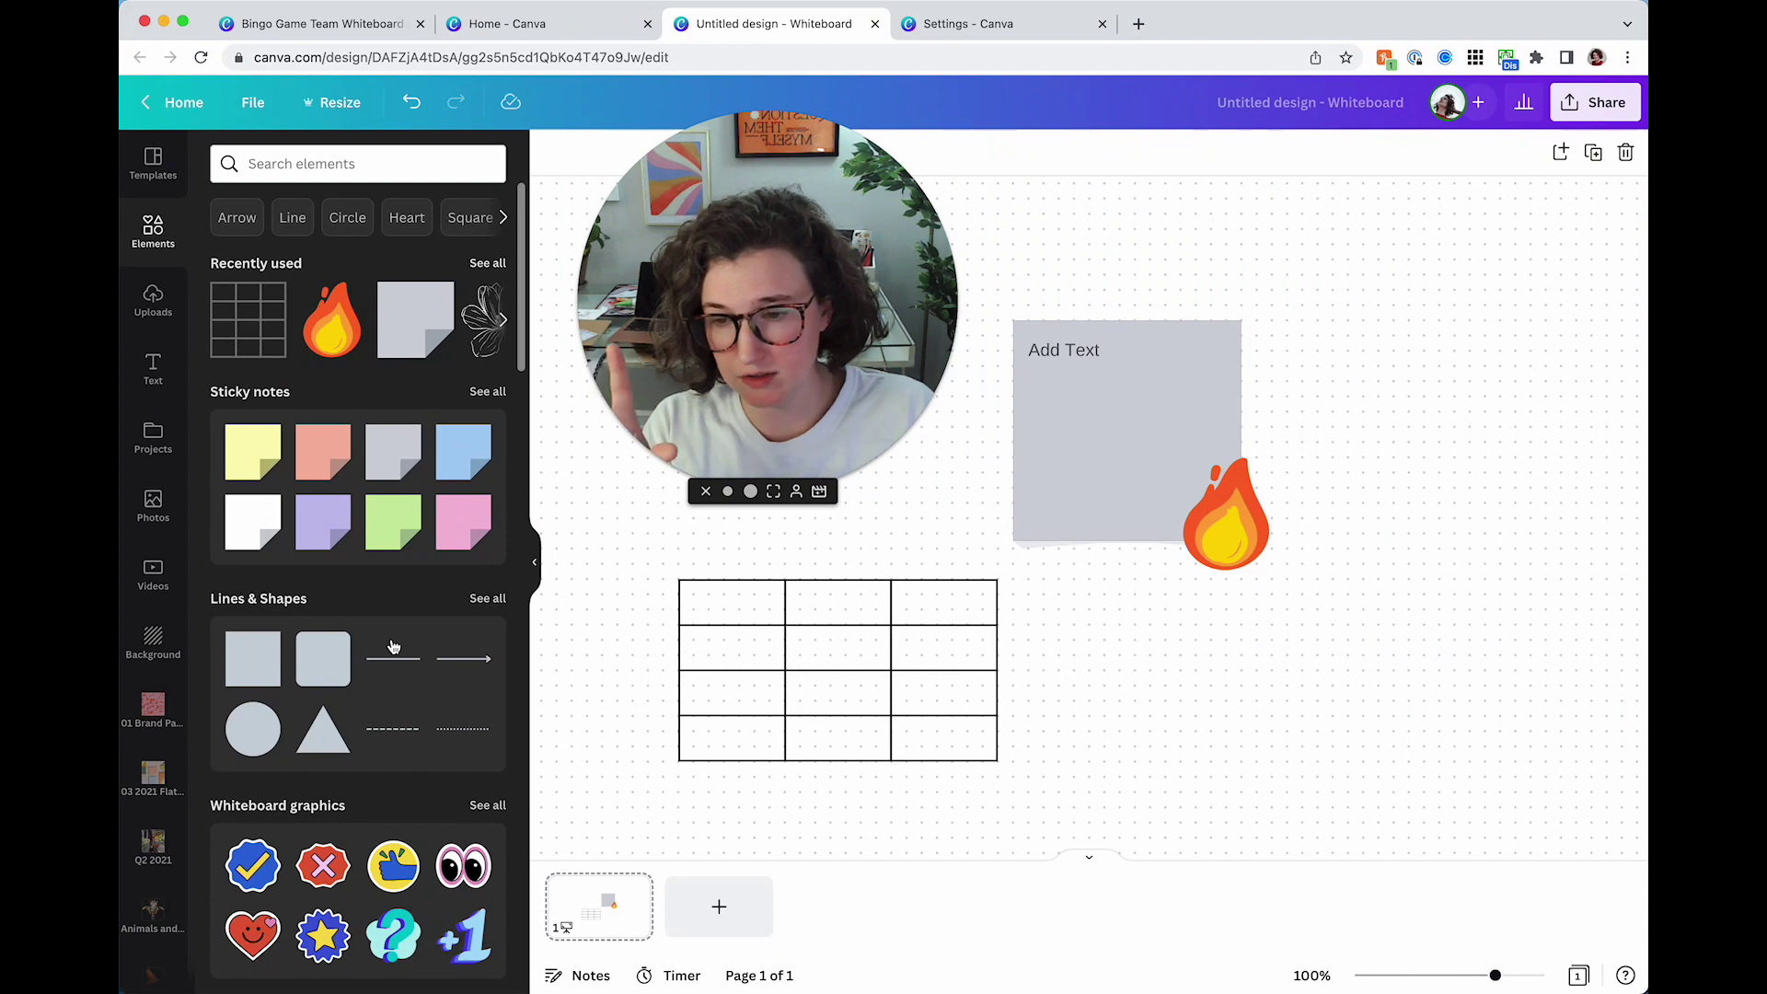
scroll(393, 647, down, 2)
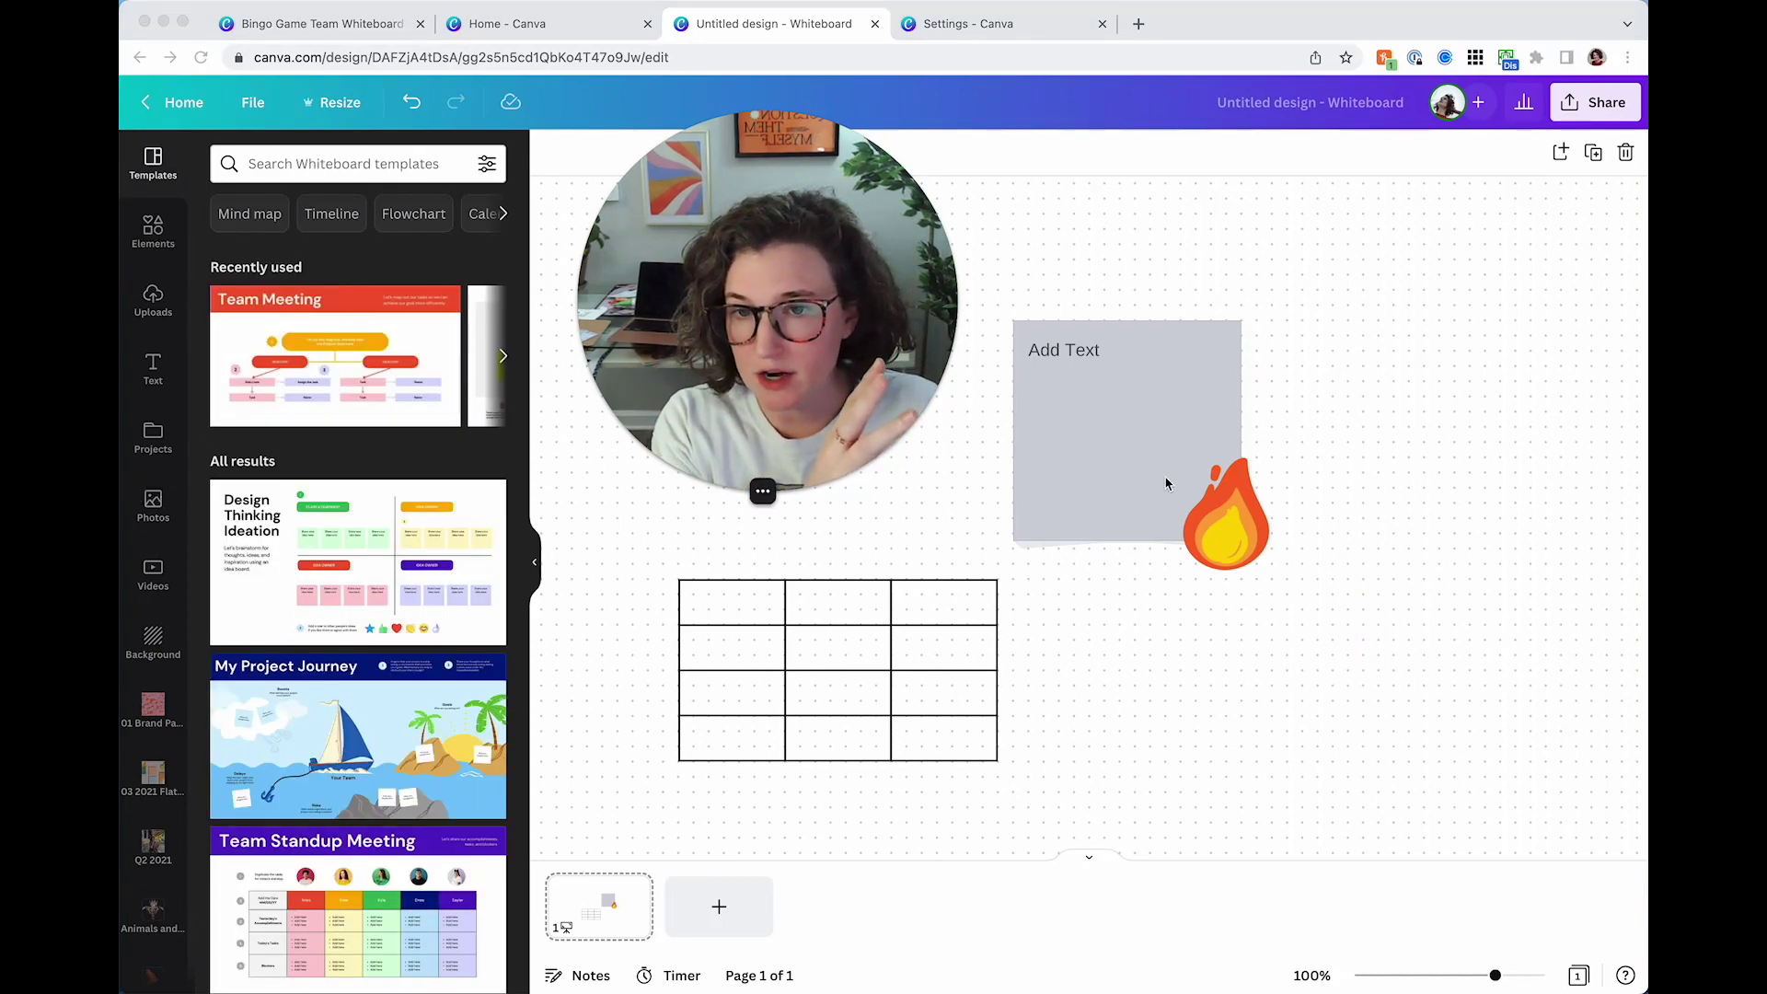
Scroll down to the Whiteboard templates and add Team Meeting as page 2
click(468, 453)
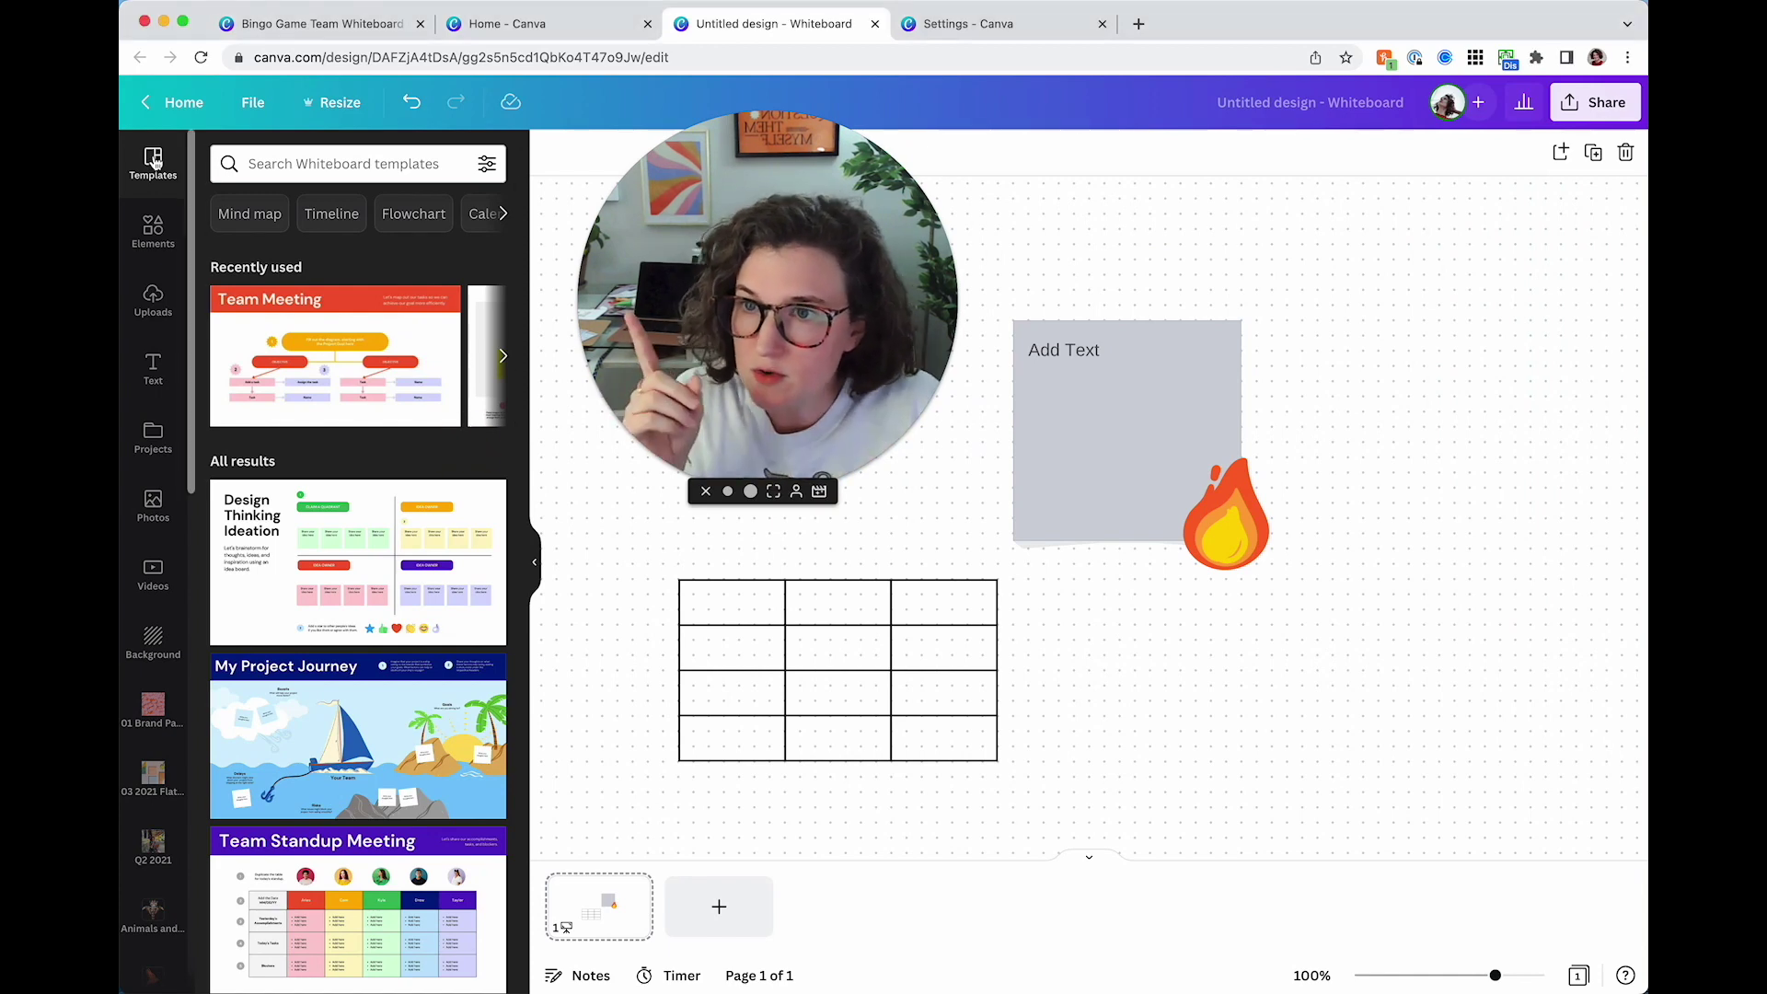
scroll(353, 347, down, 15)
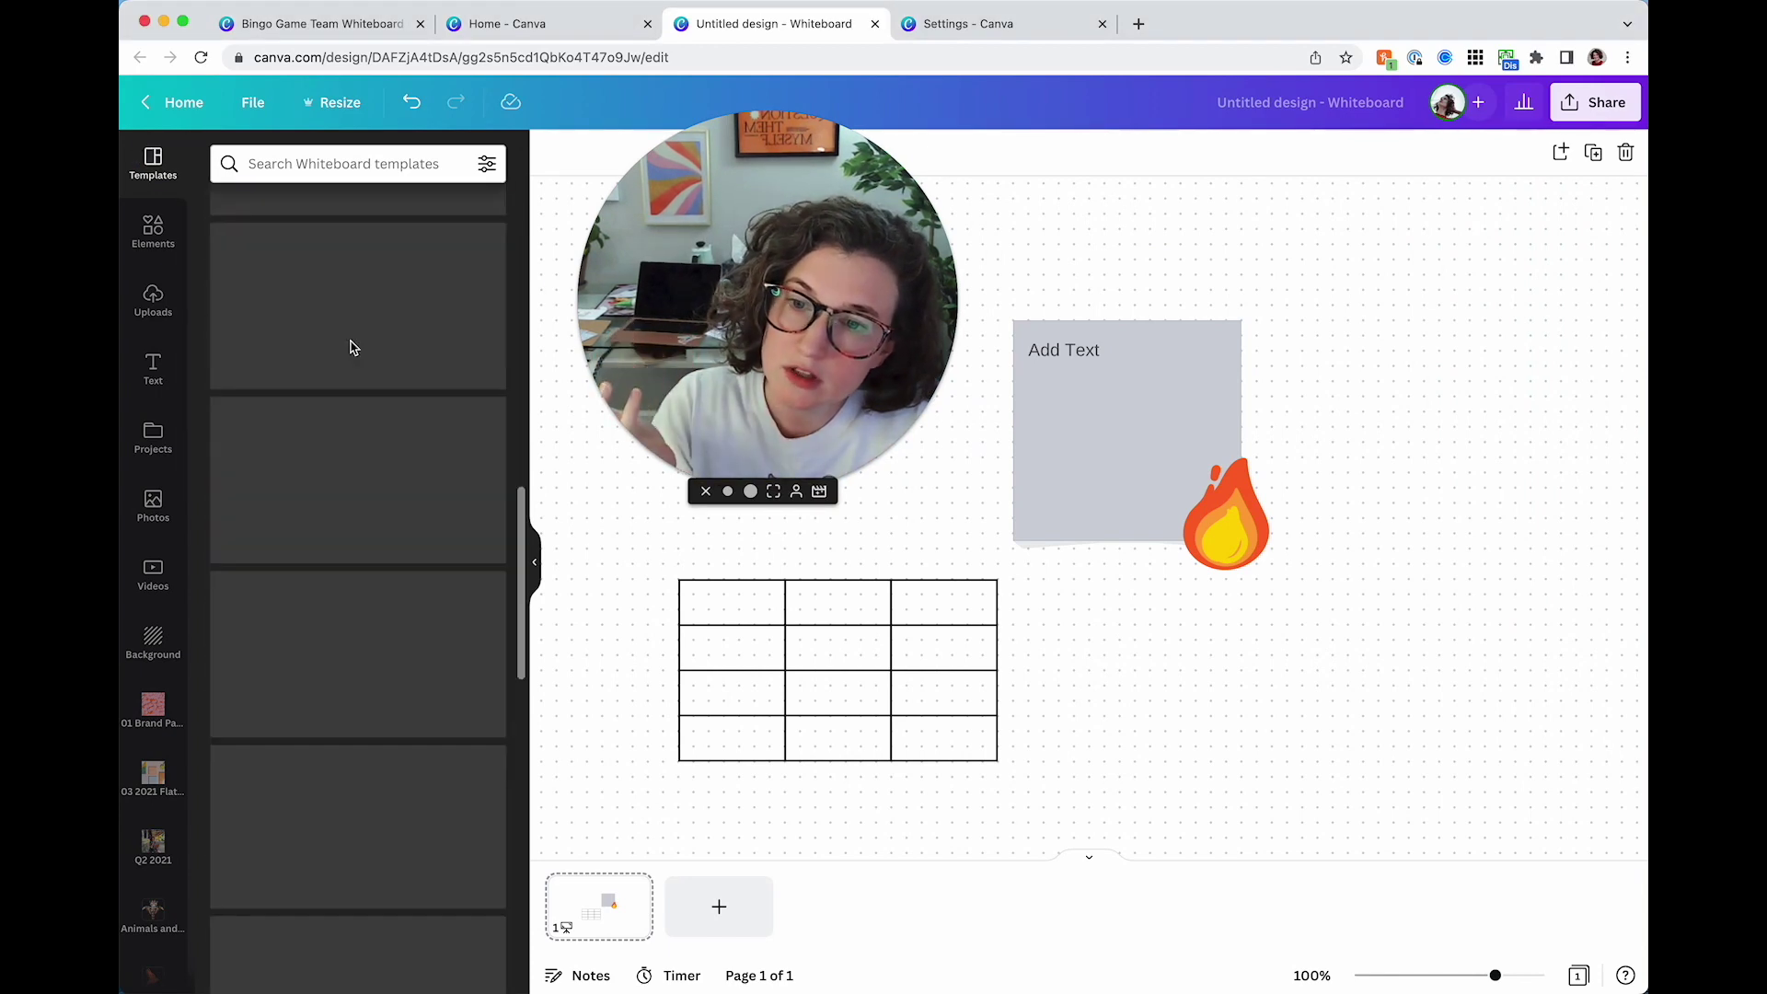
scroll(352, 347, down, 5)
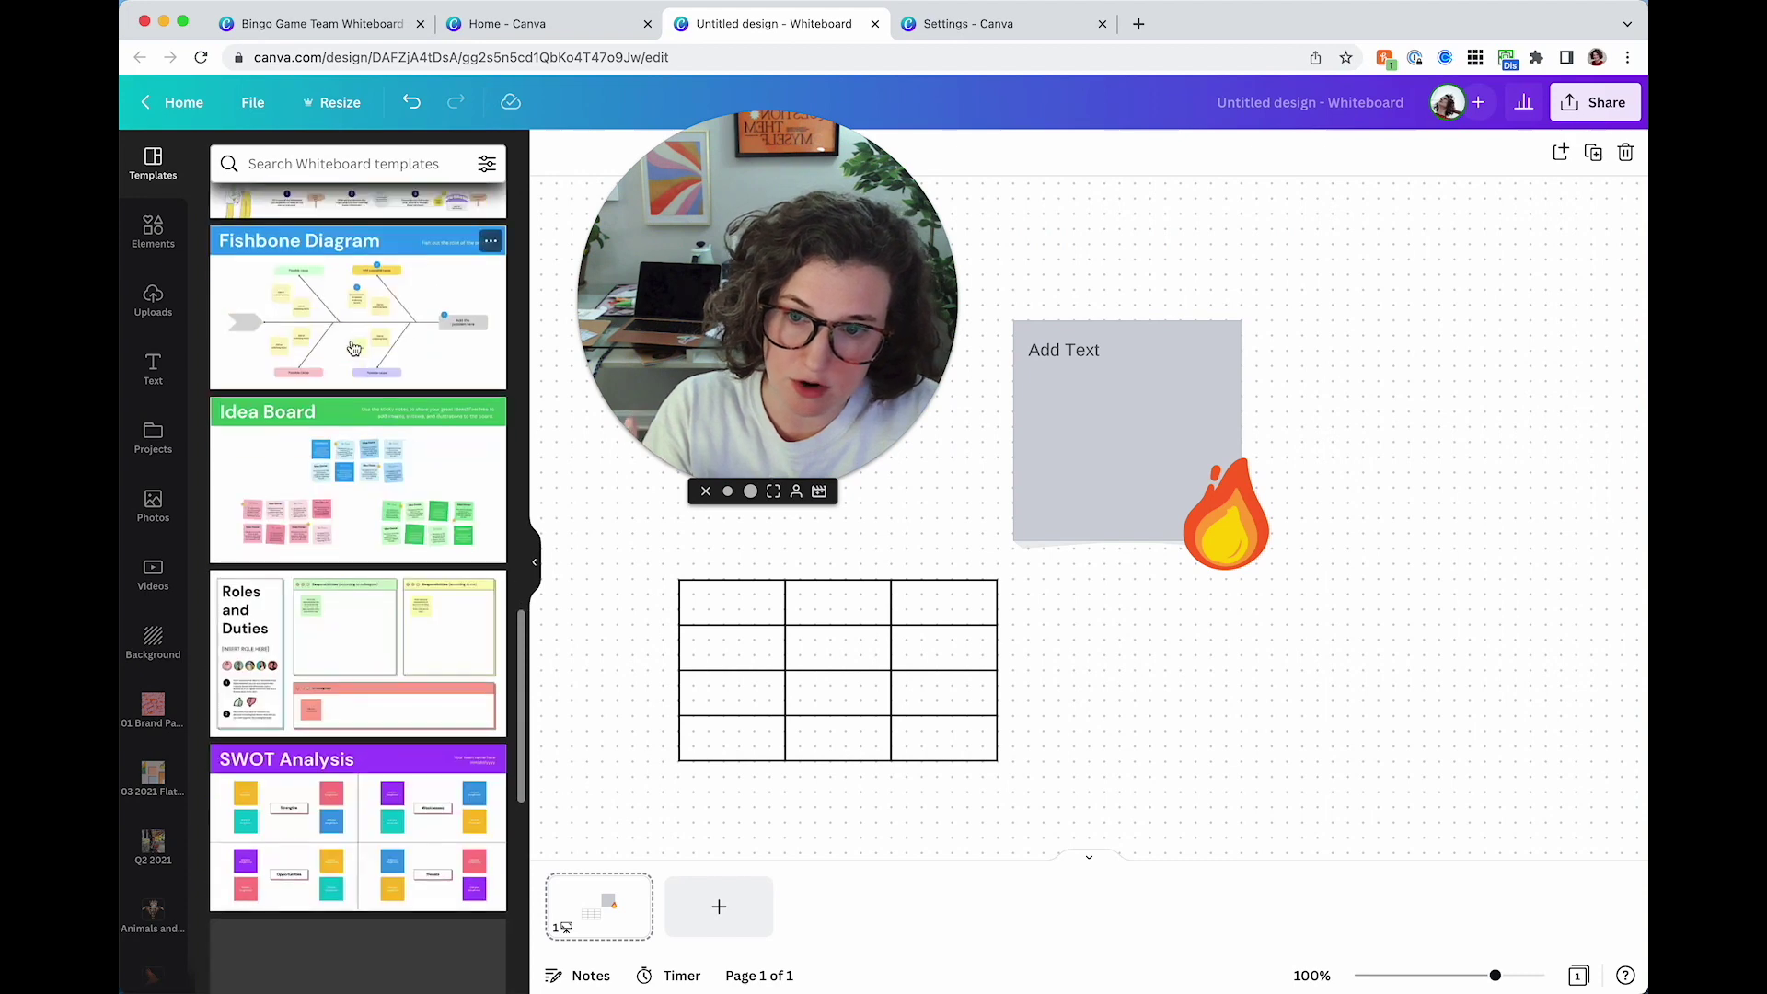
scroll(353, 532, down, 5)
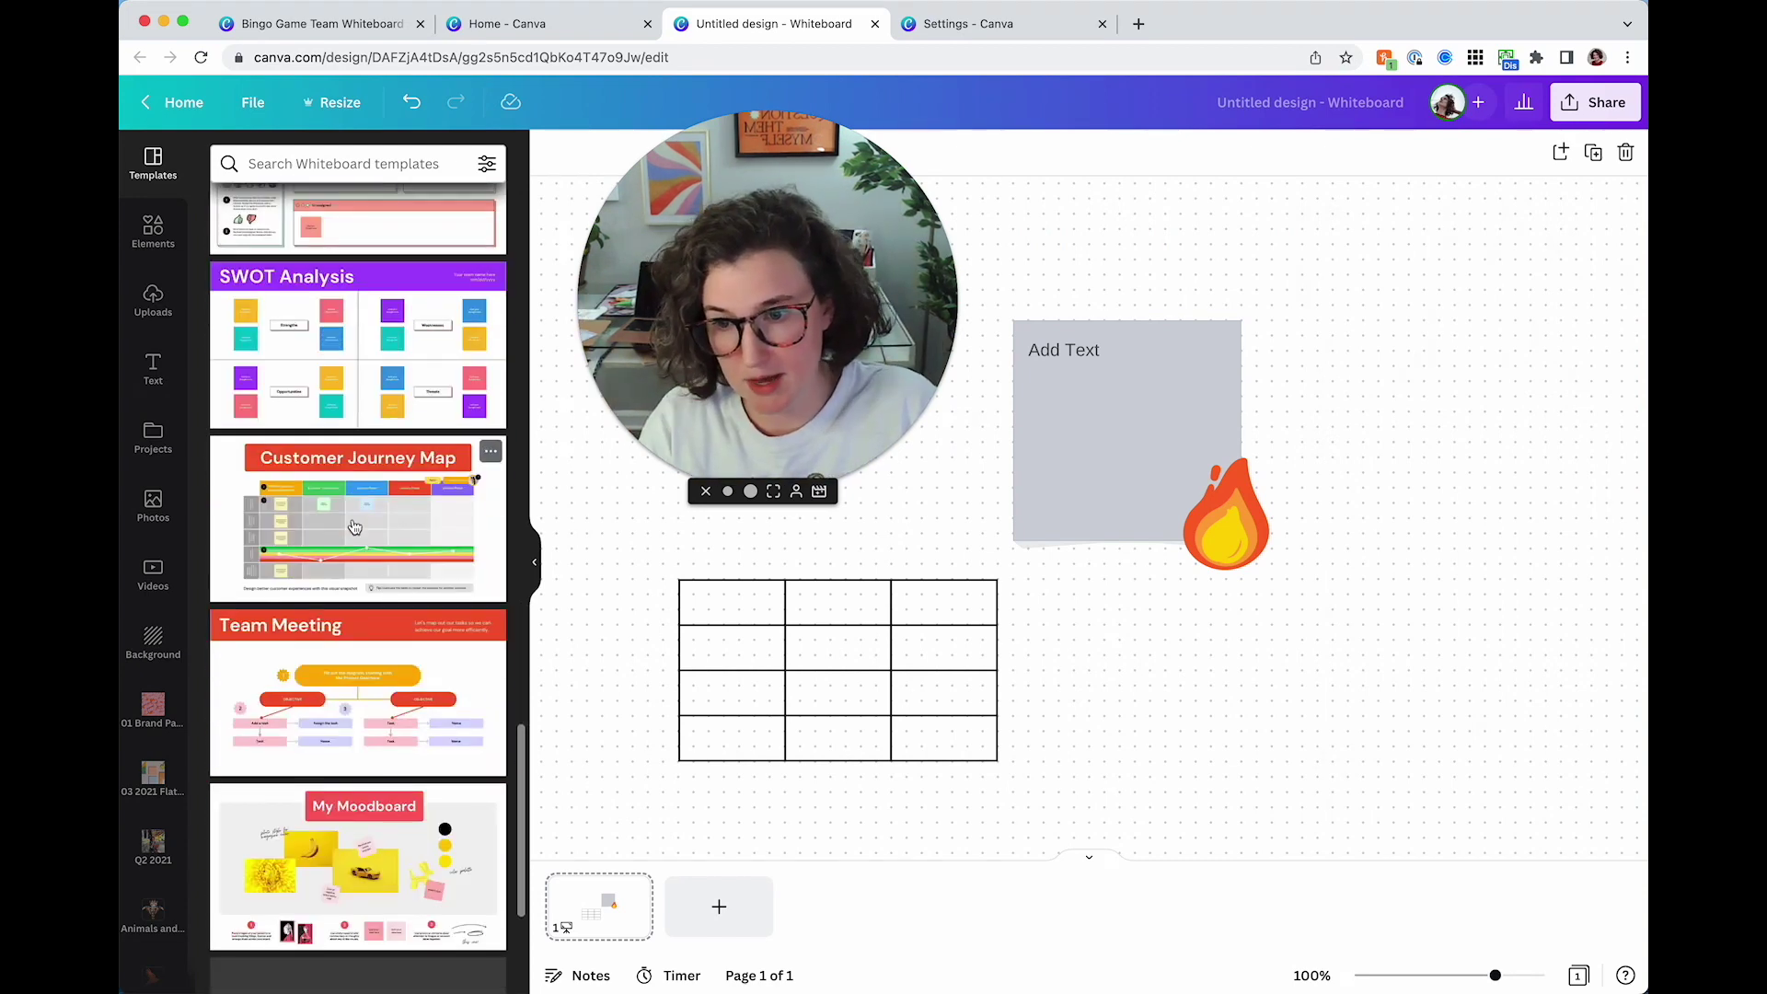
scroll(360, 517, down, 3)
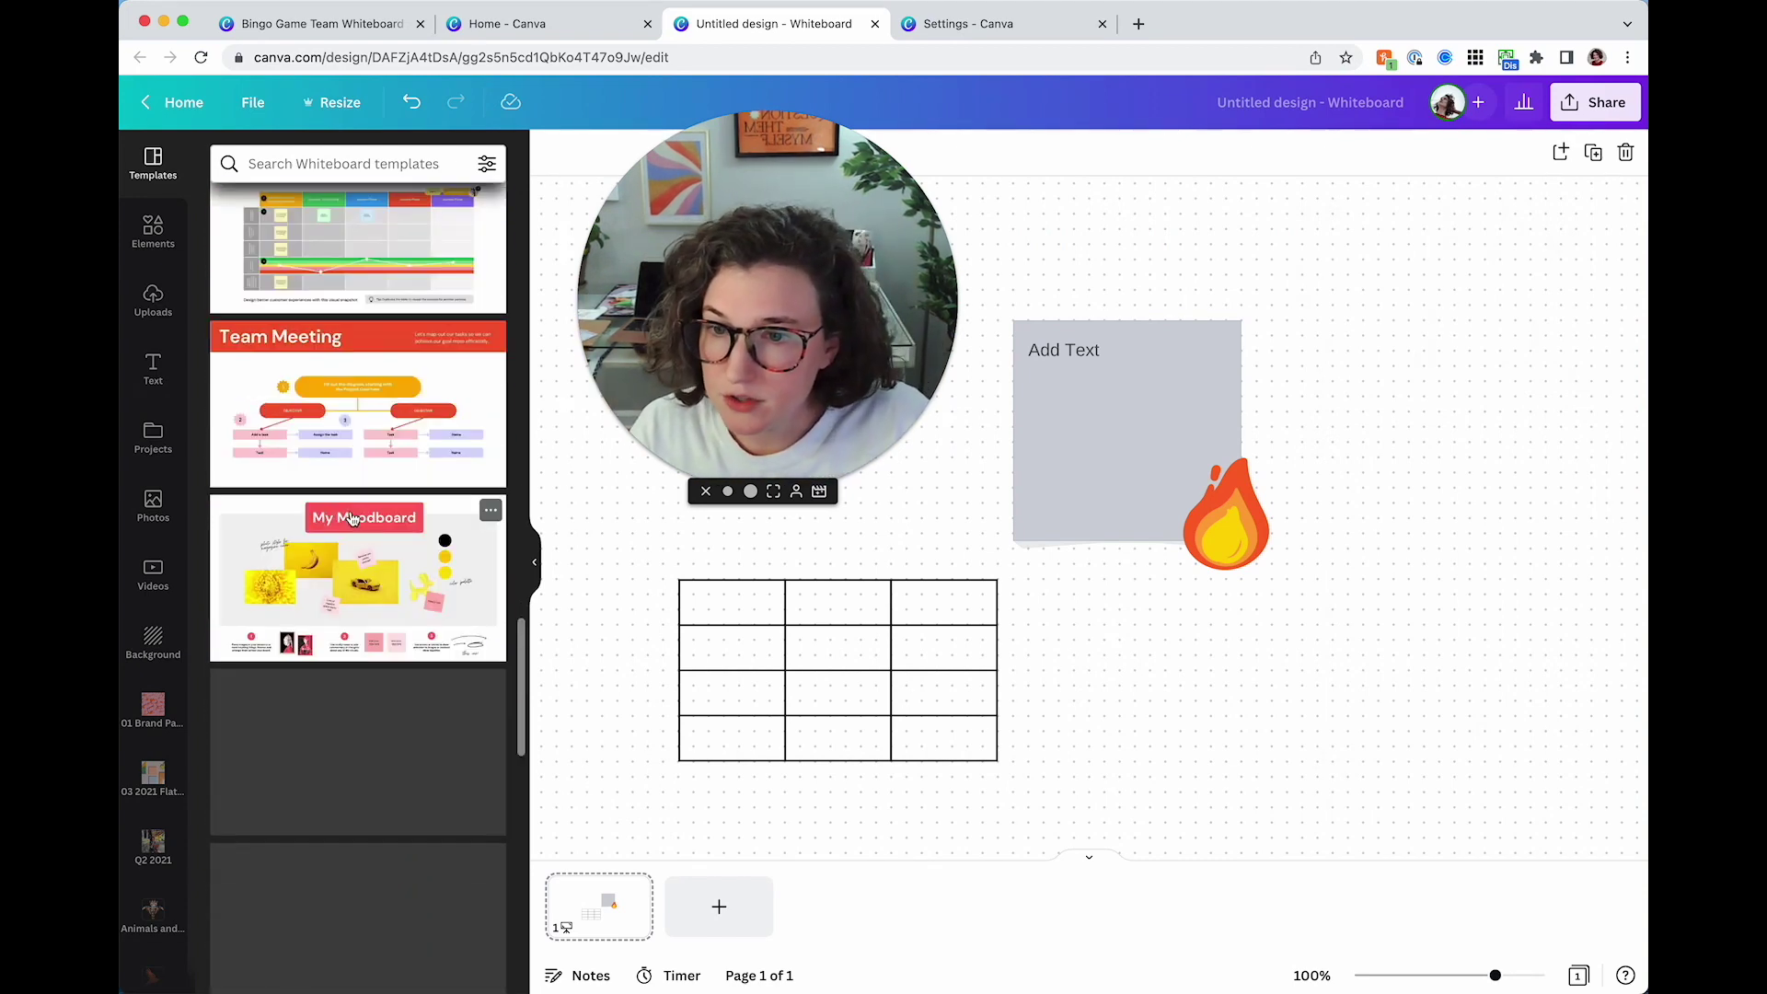
click(416, 447)
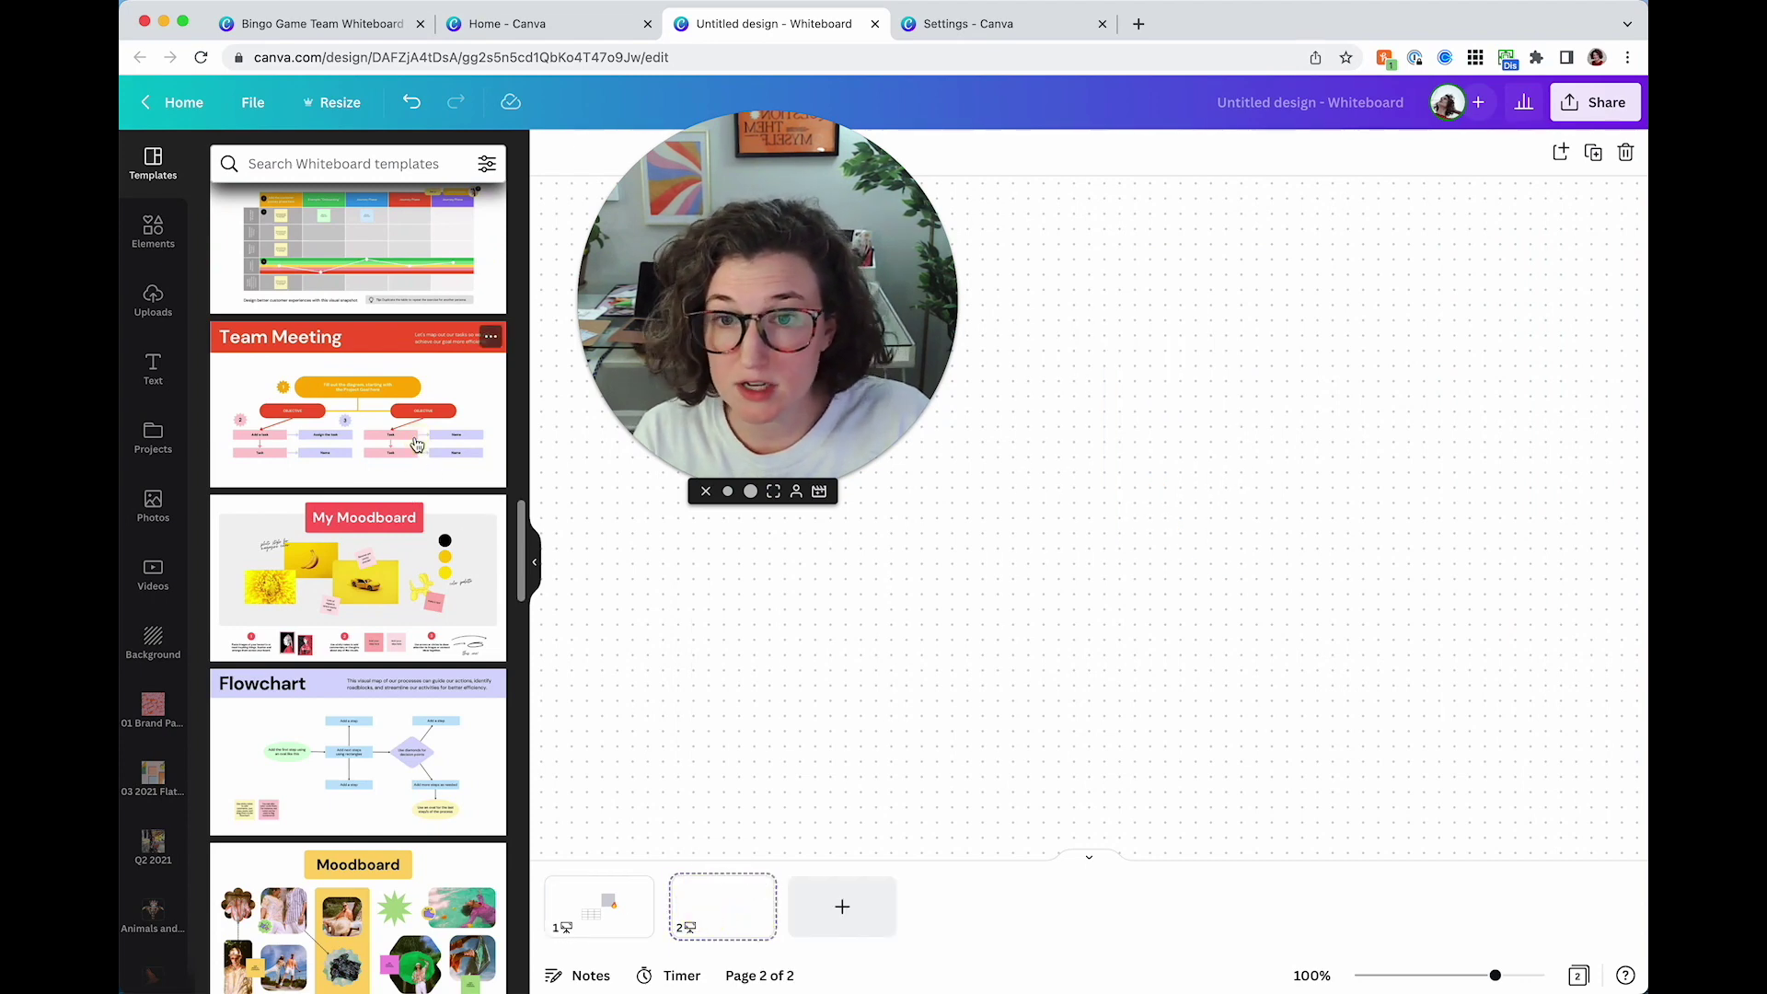
Add a connected empty box below the middle Name box
click(998, 760)
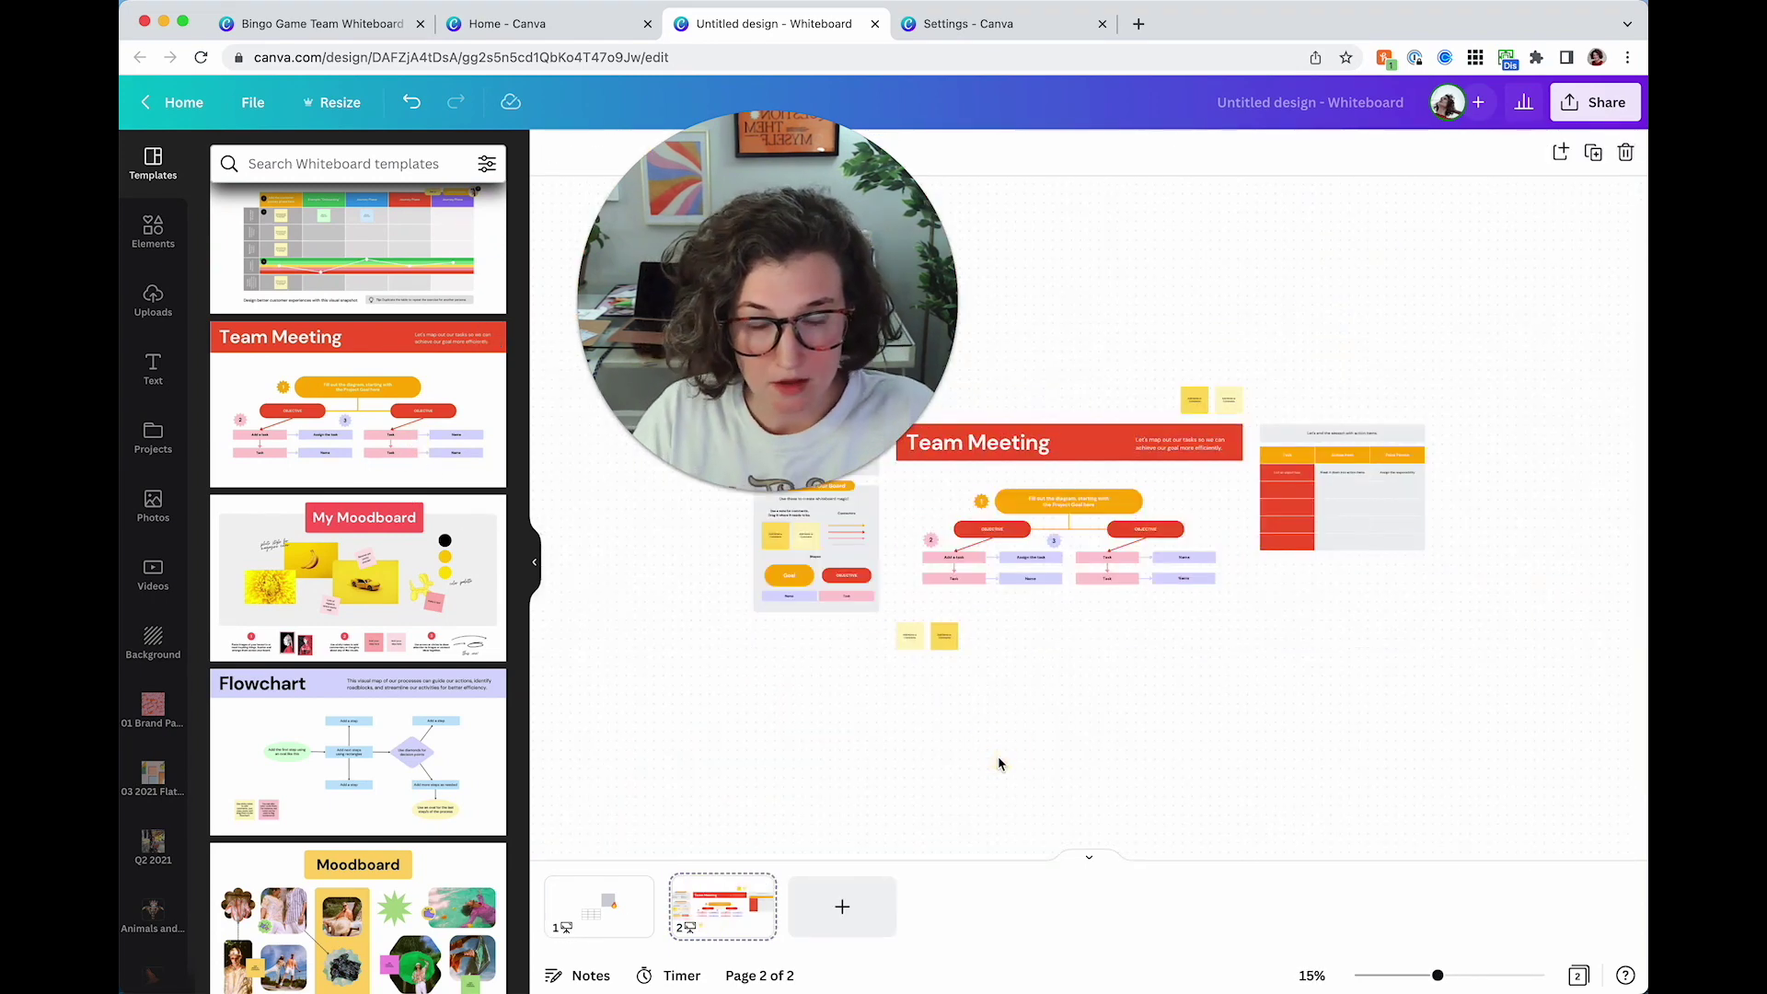
scroll(998, 763, up, 5)
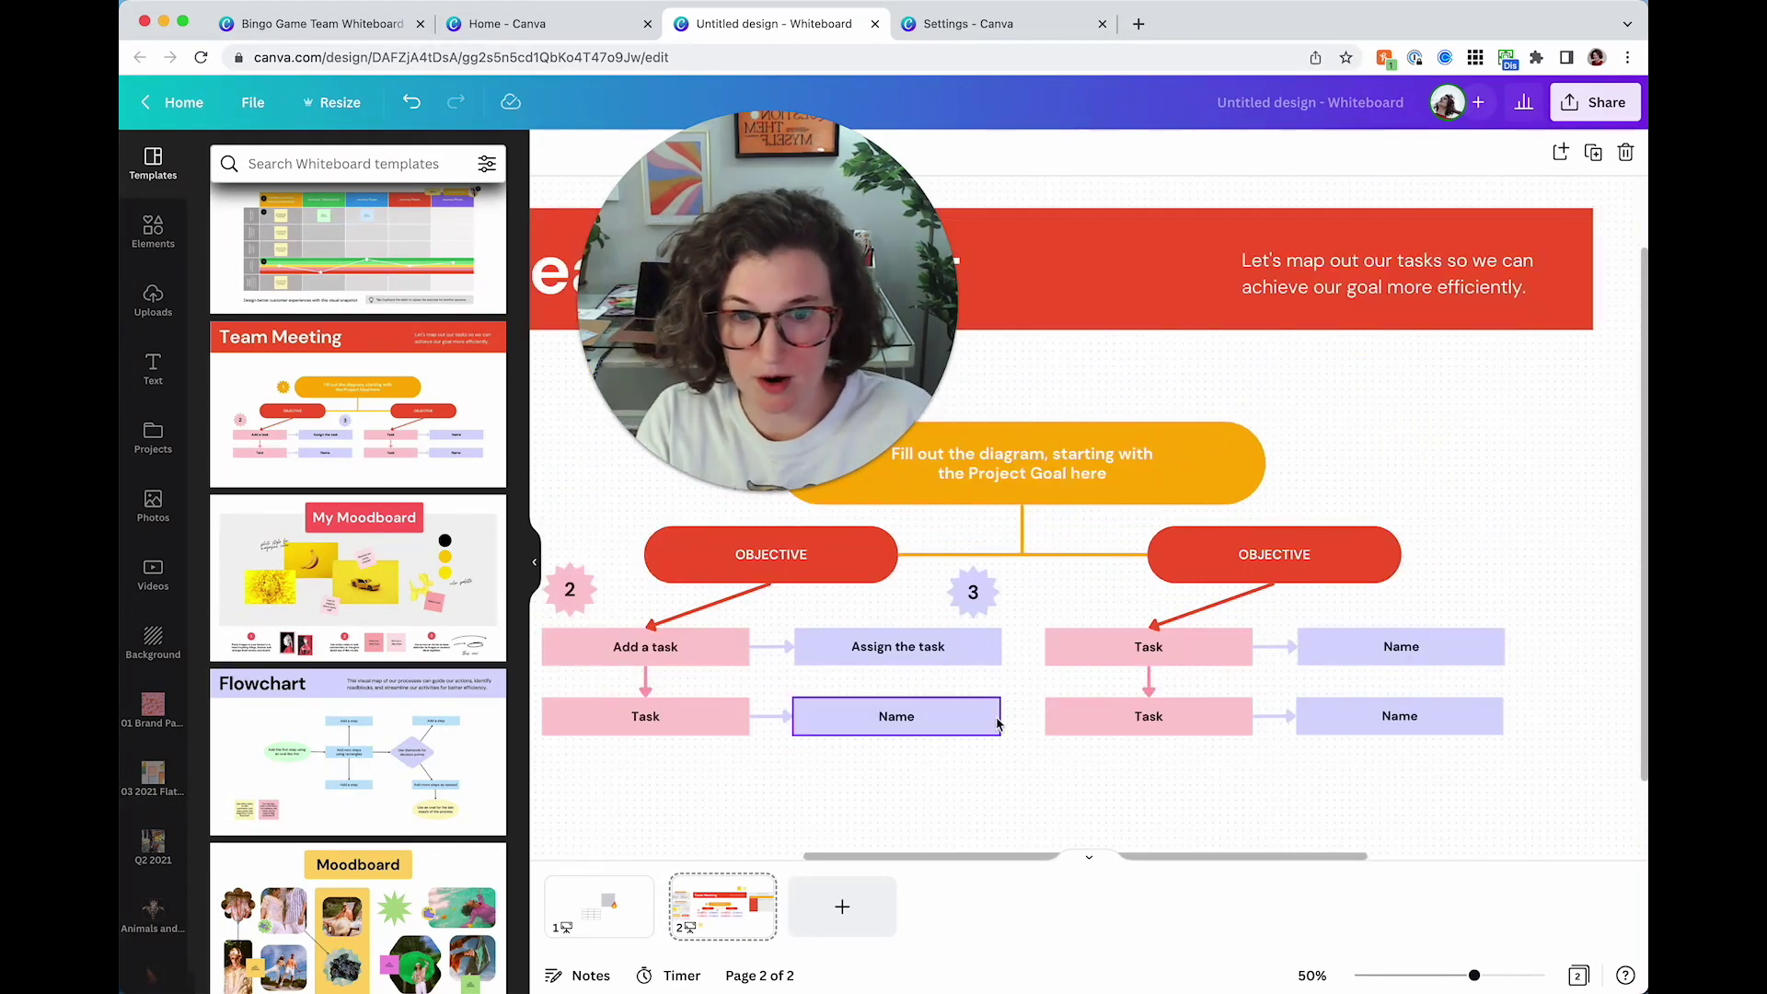
scroll(958, 755, down, 2)
click(954, 633)
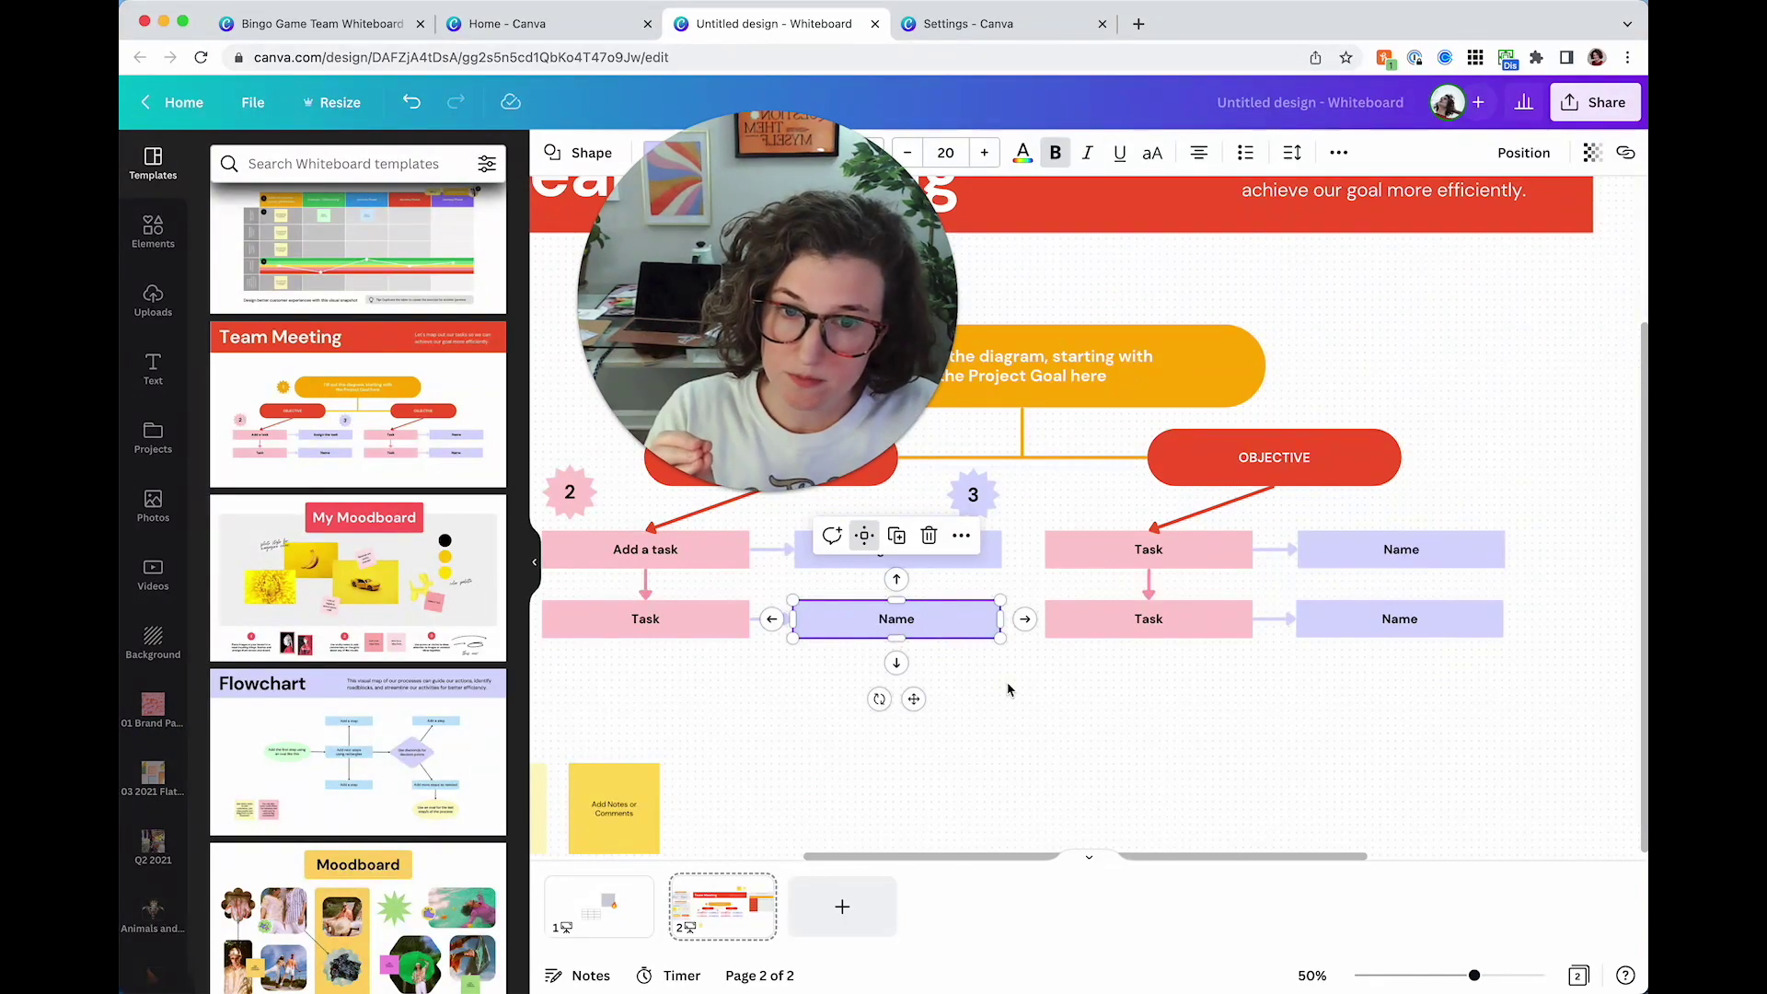
click(1008, 689)
click(974, 632)
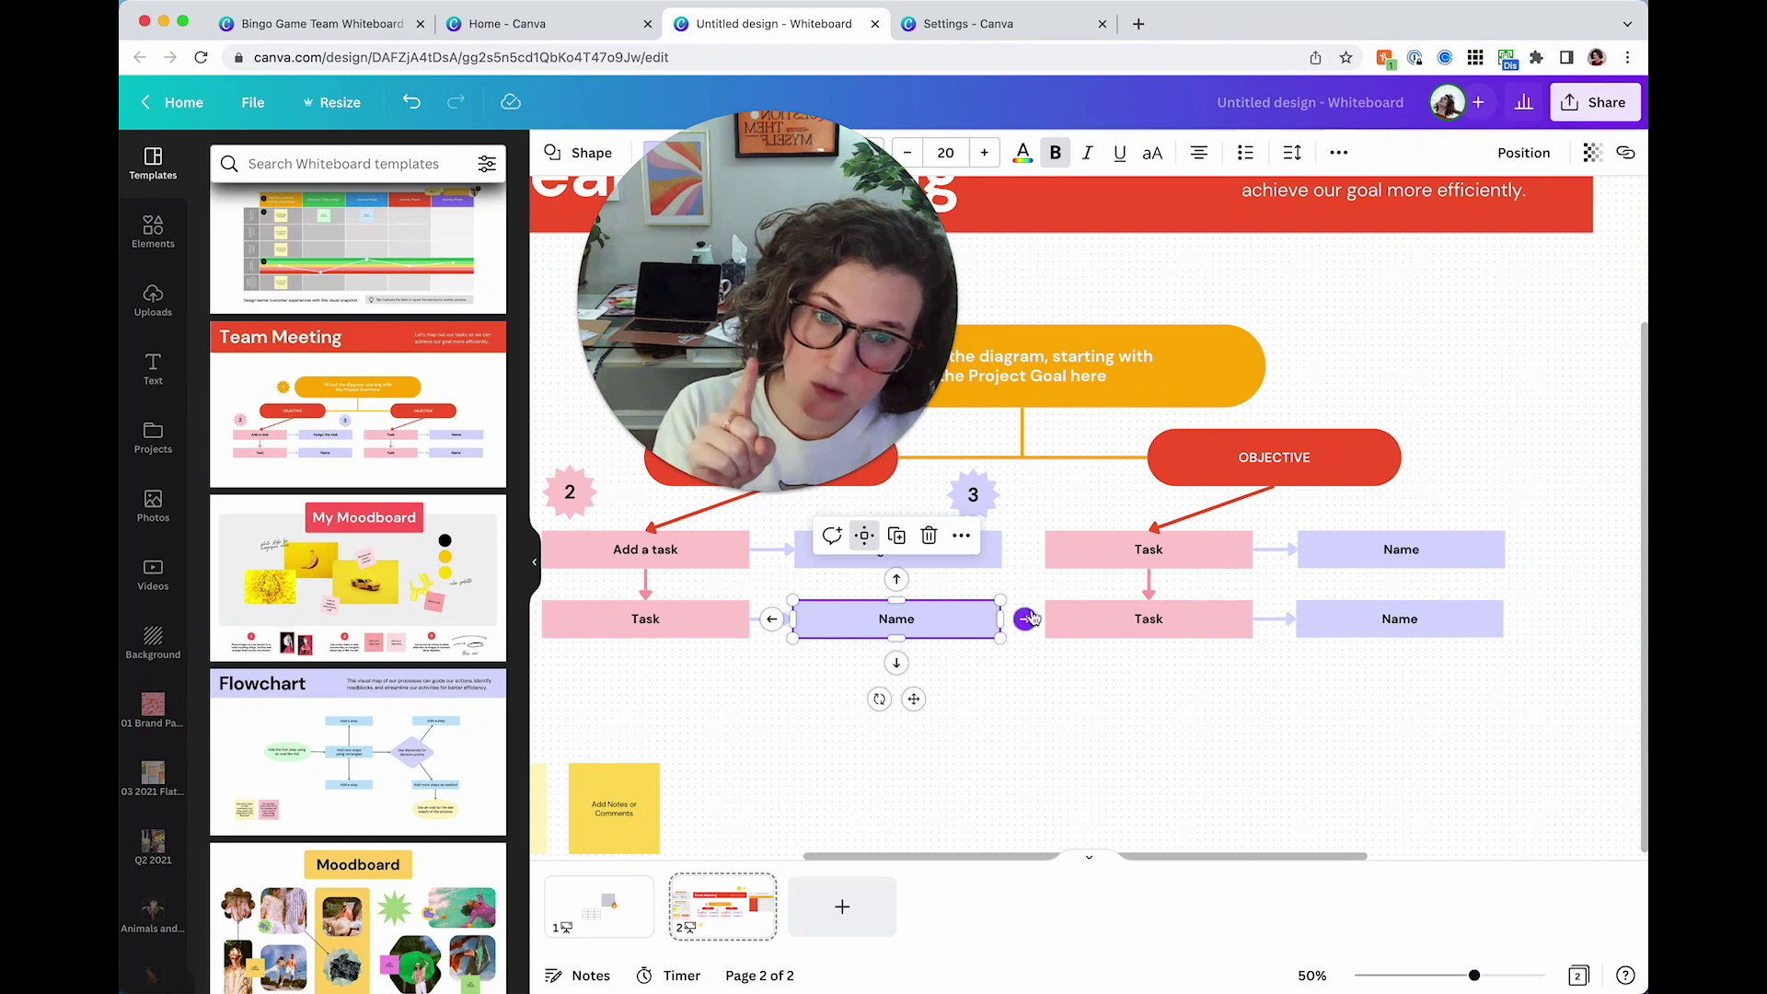
click(899, 663)
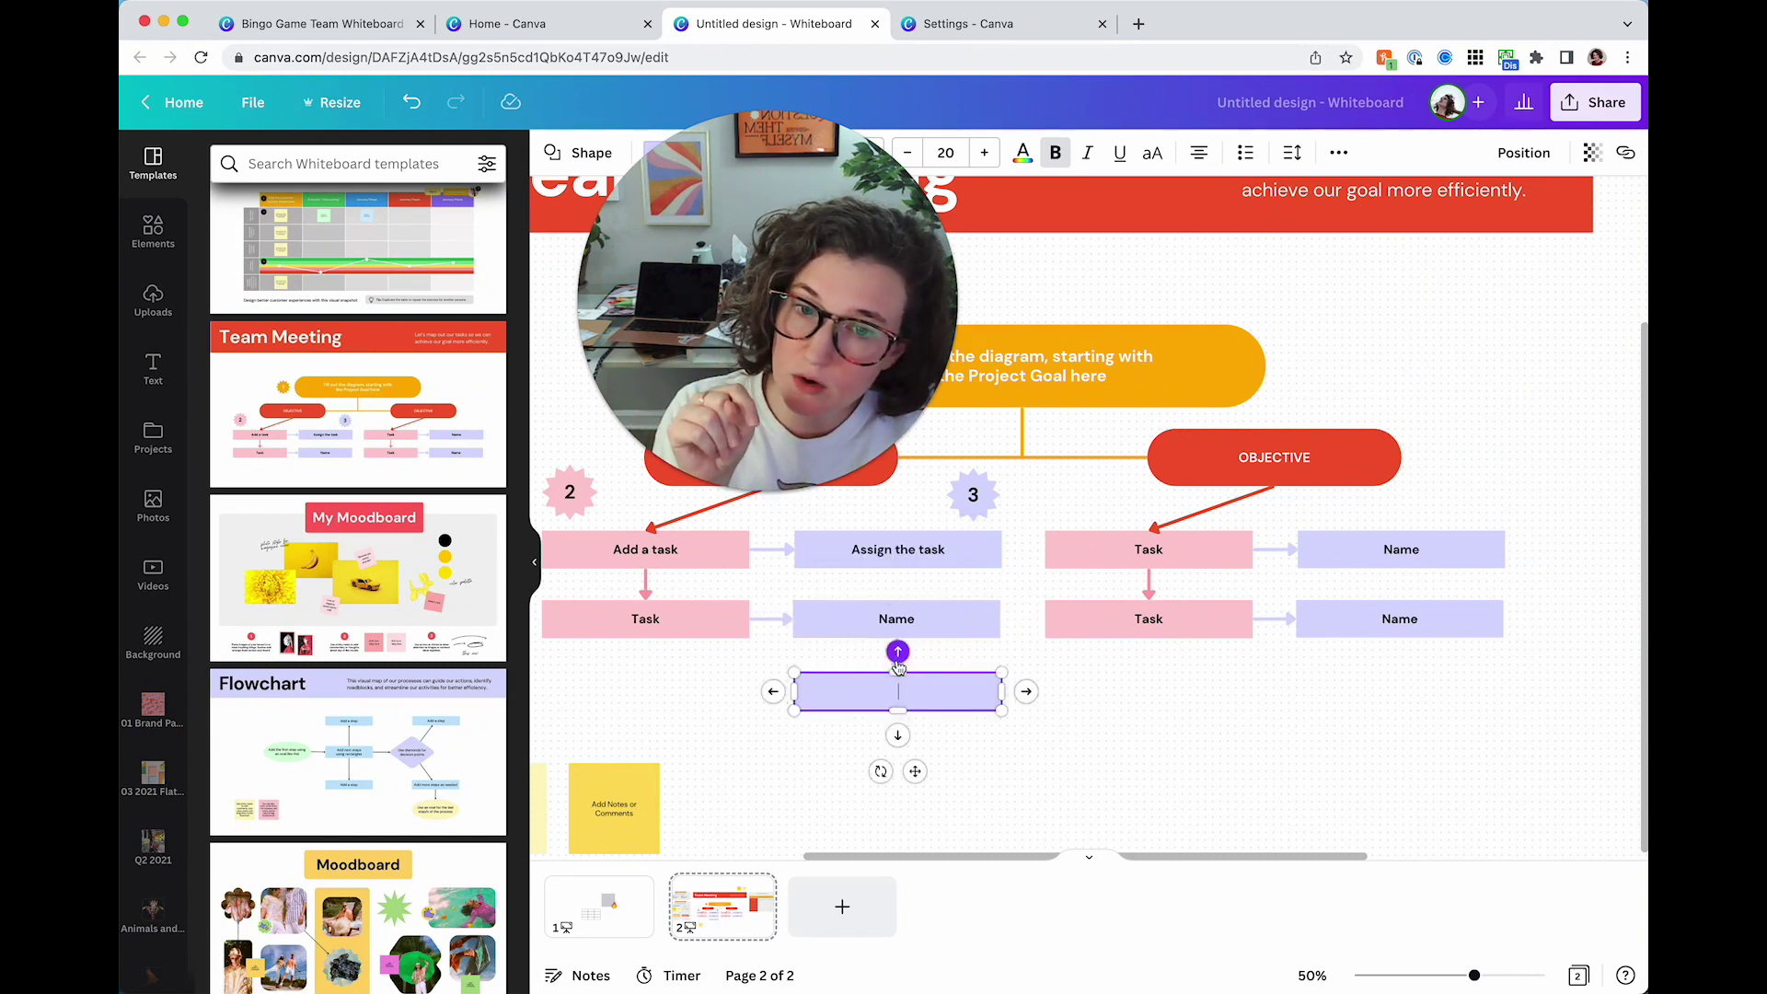
Extend the new box with four more connected boxes to its right and below
click(1046, 757)
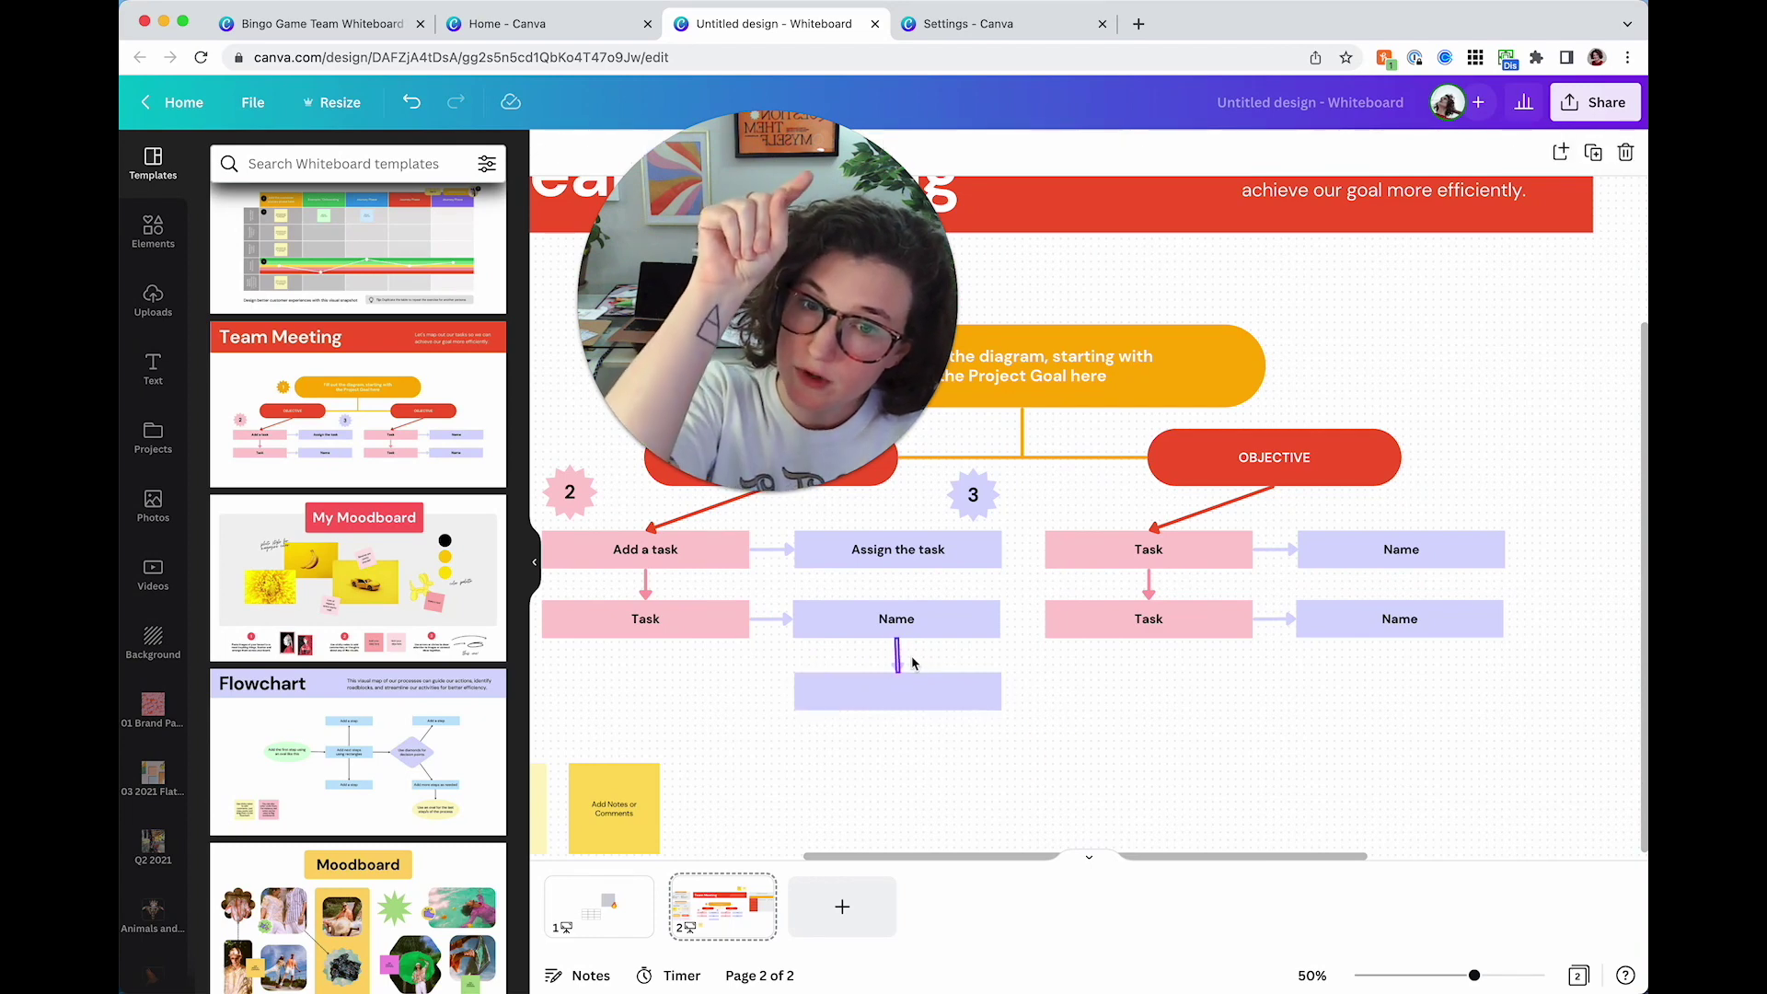
click(908, 703)
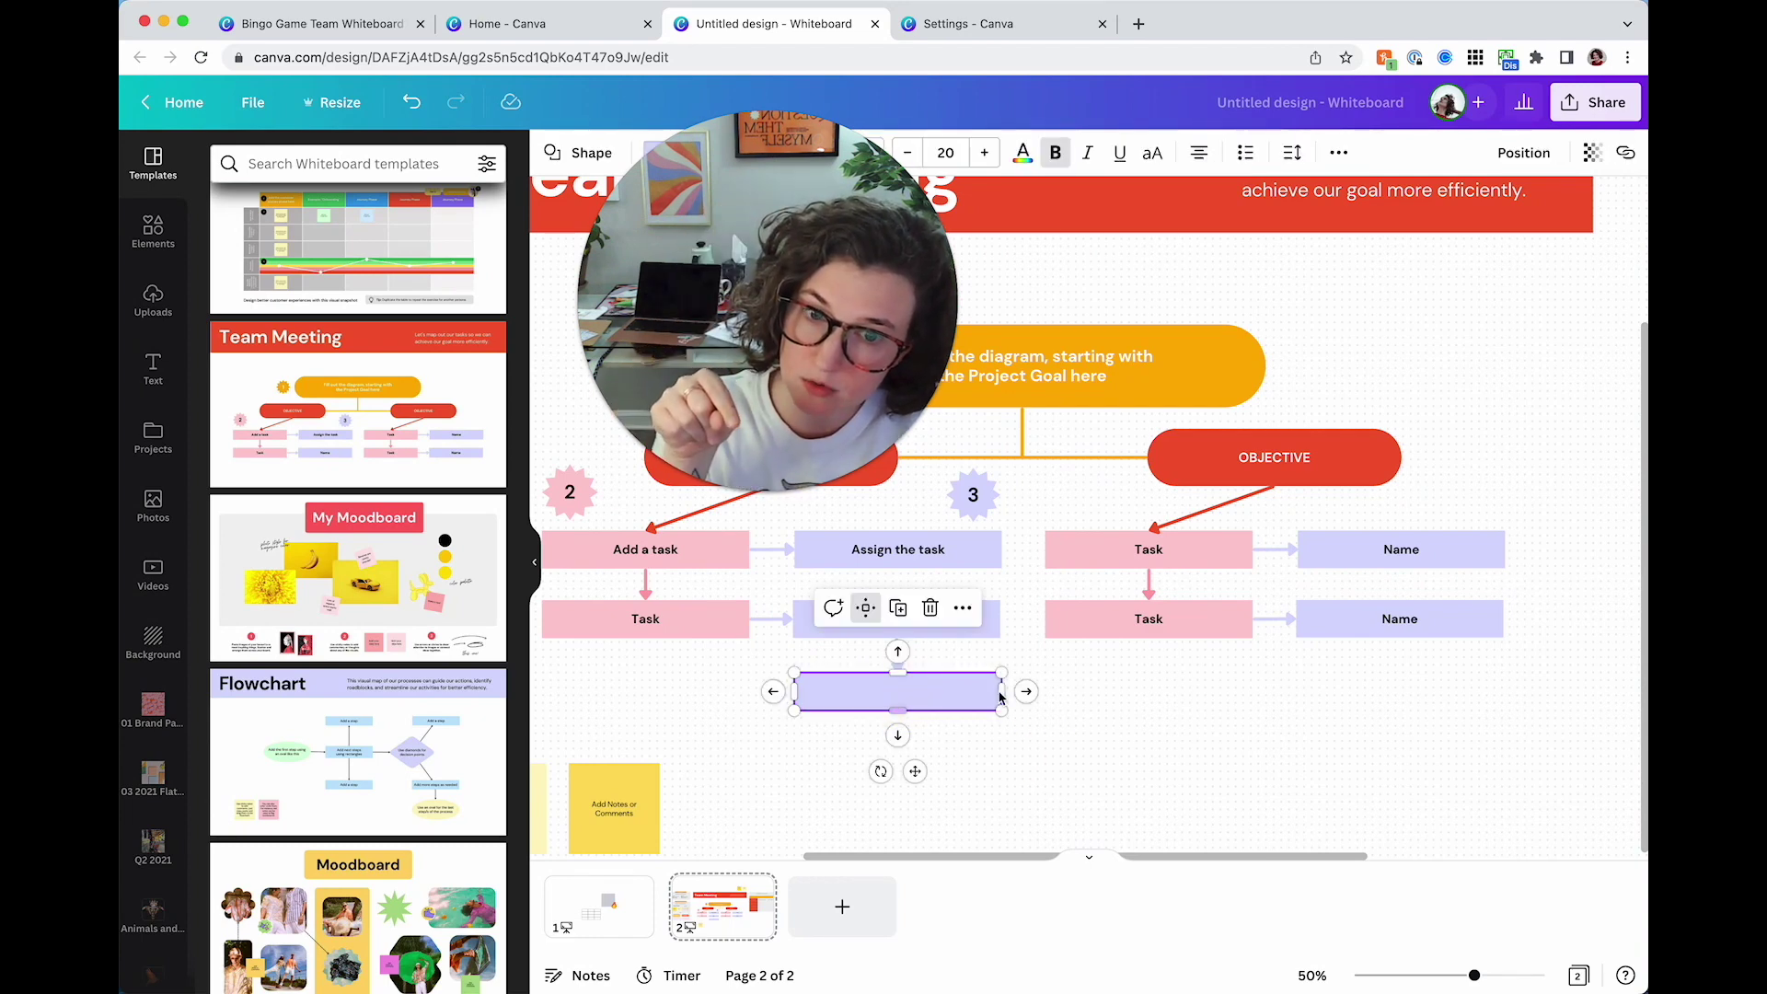
click(1025, 692)
click(1141, 732)
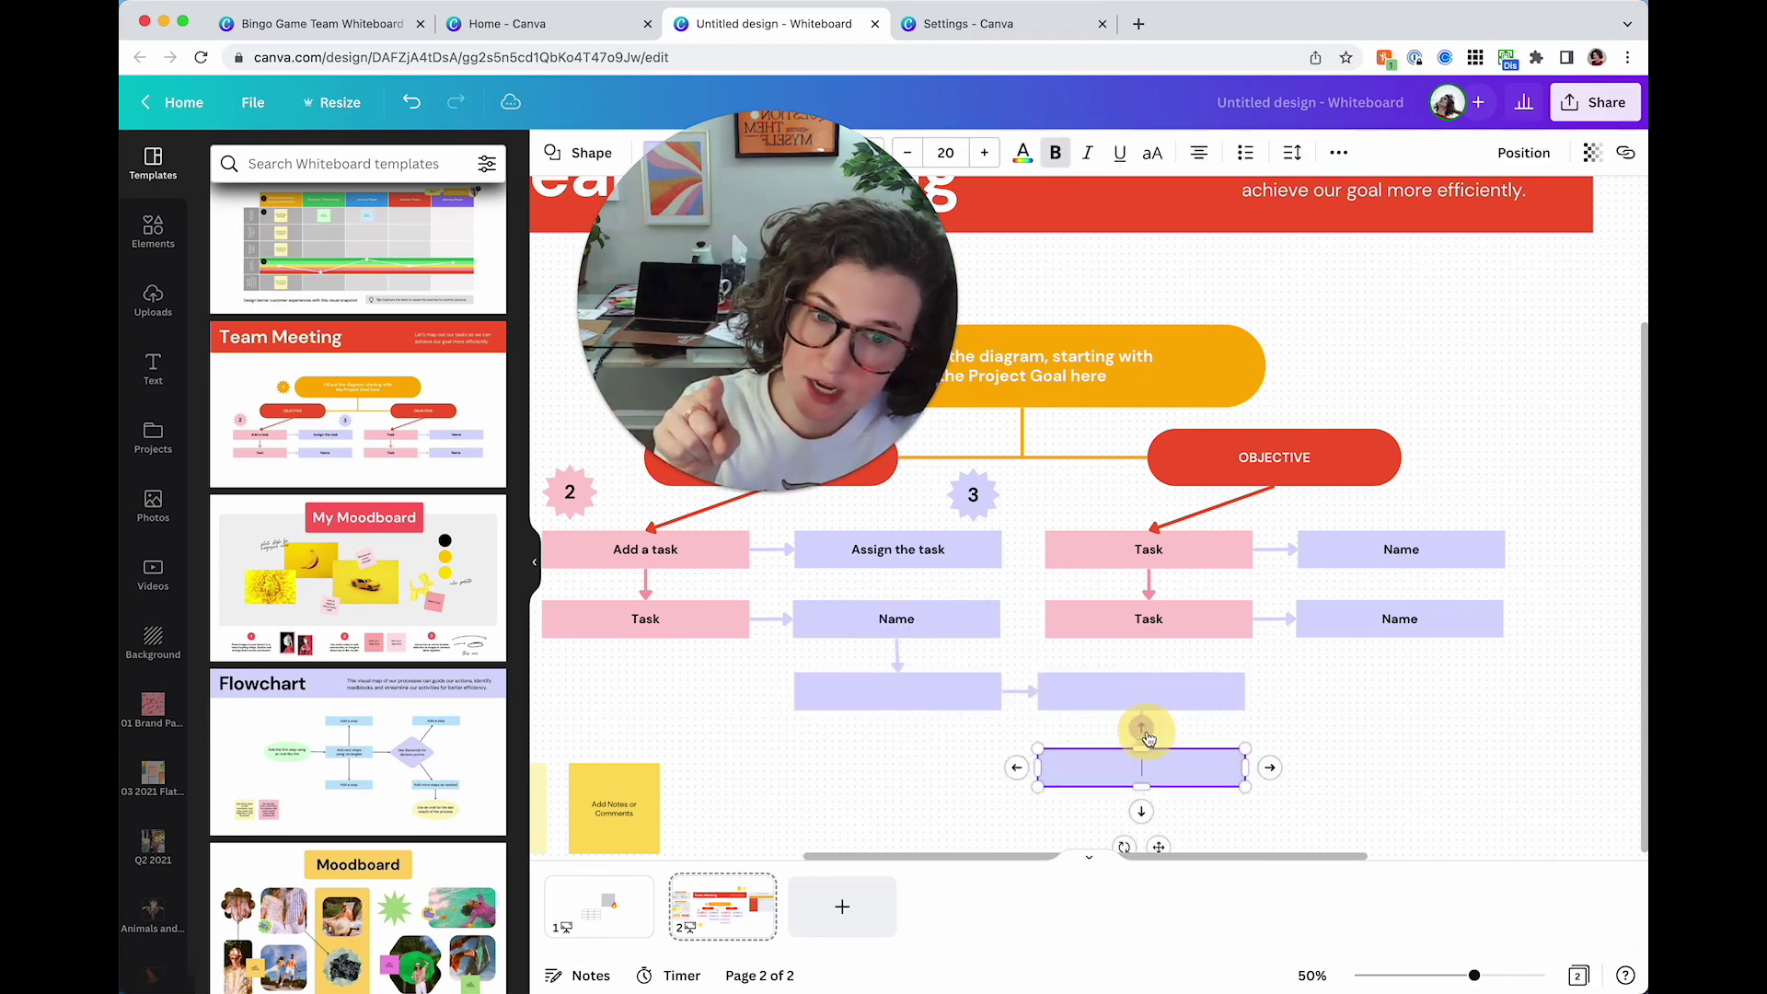
click(1142, 809)
click(1222, 333)
click(1268, 324)
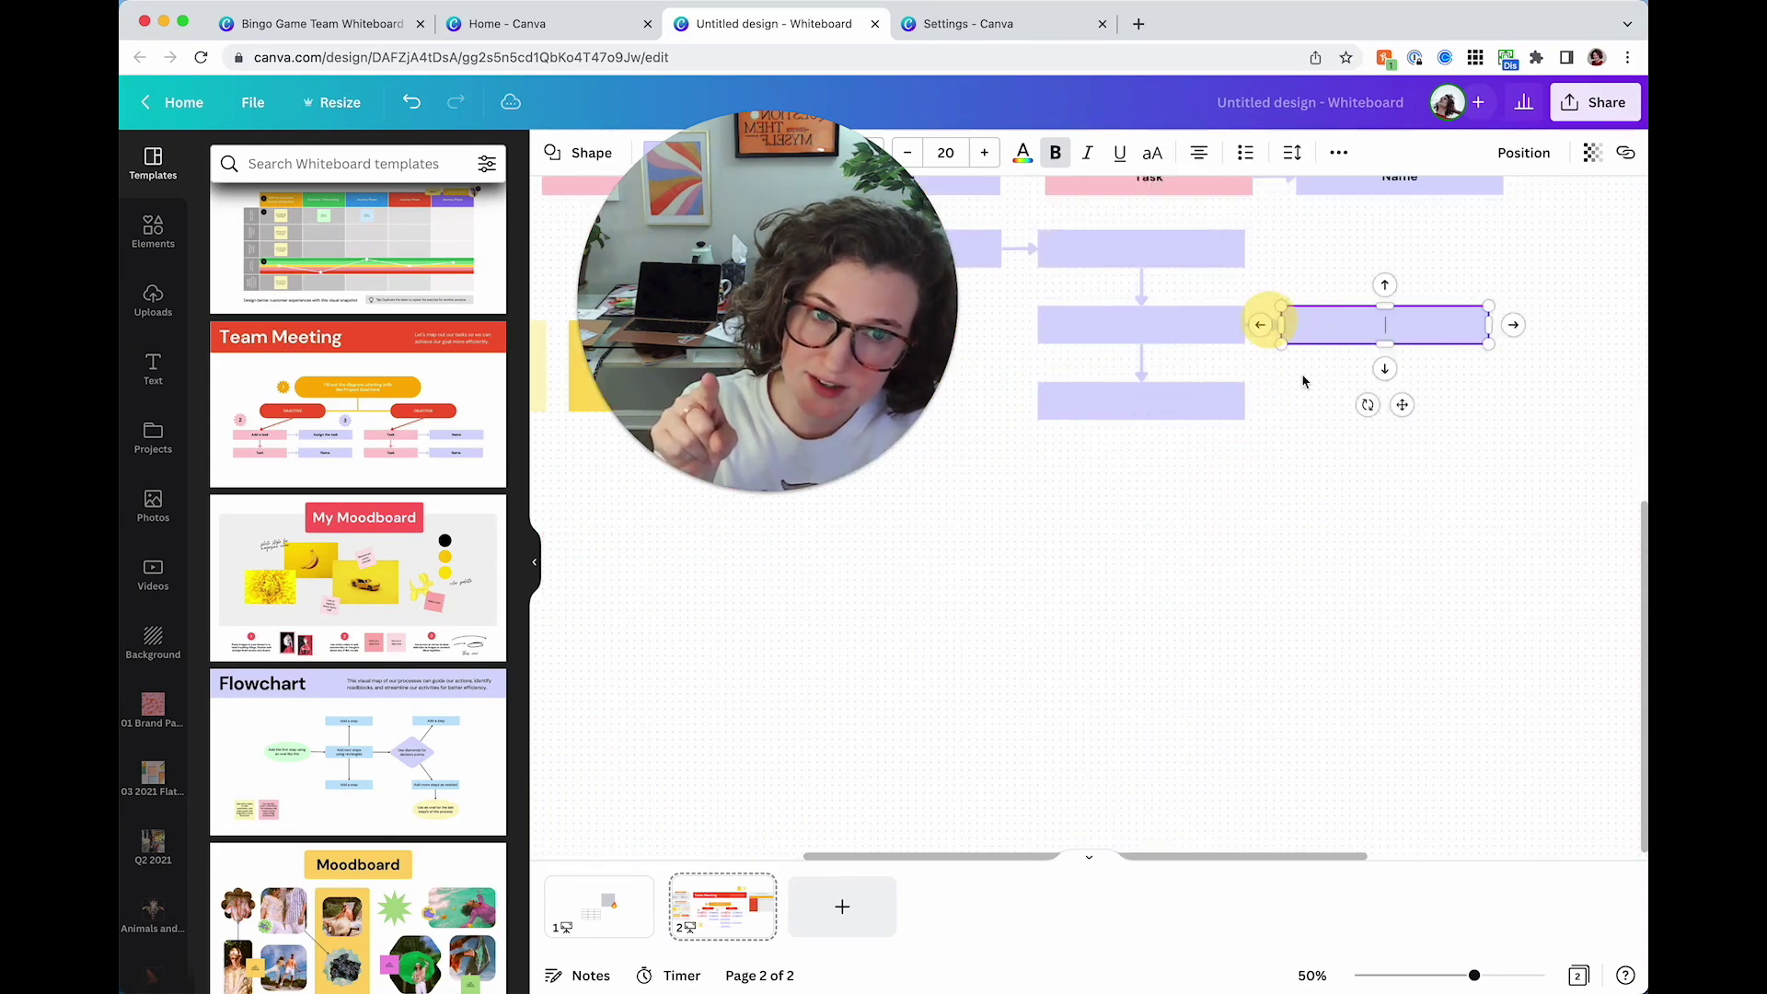
click(1408, 520)
Add a connected red shape to the right of the OBJECTIVE box
scroll(1258, 628, up, 5)
scroll(1254, 623, down, 1)
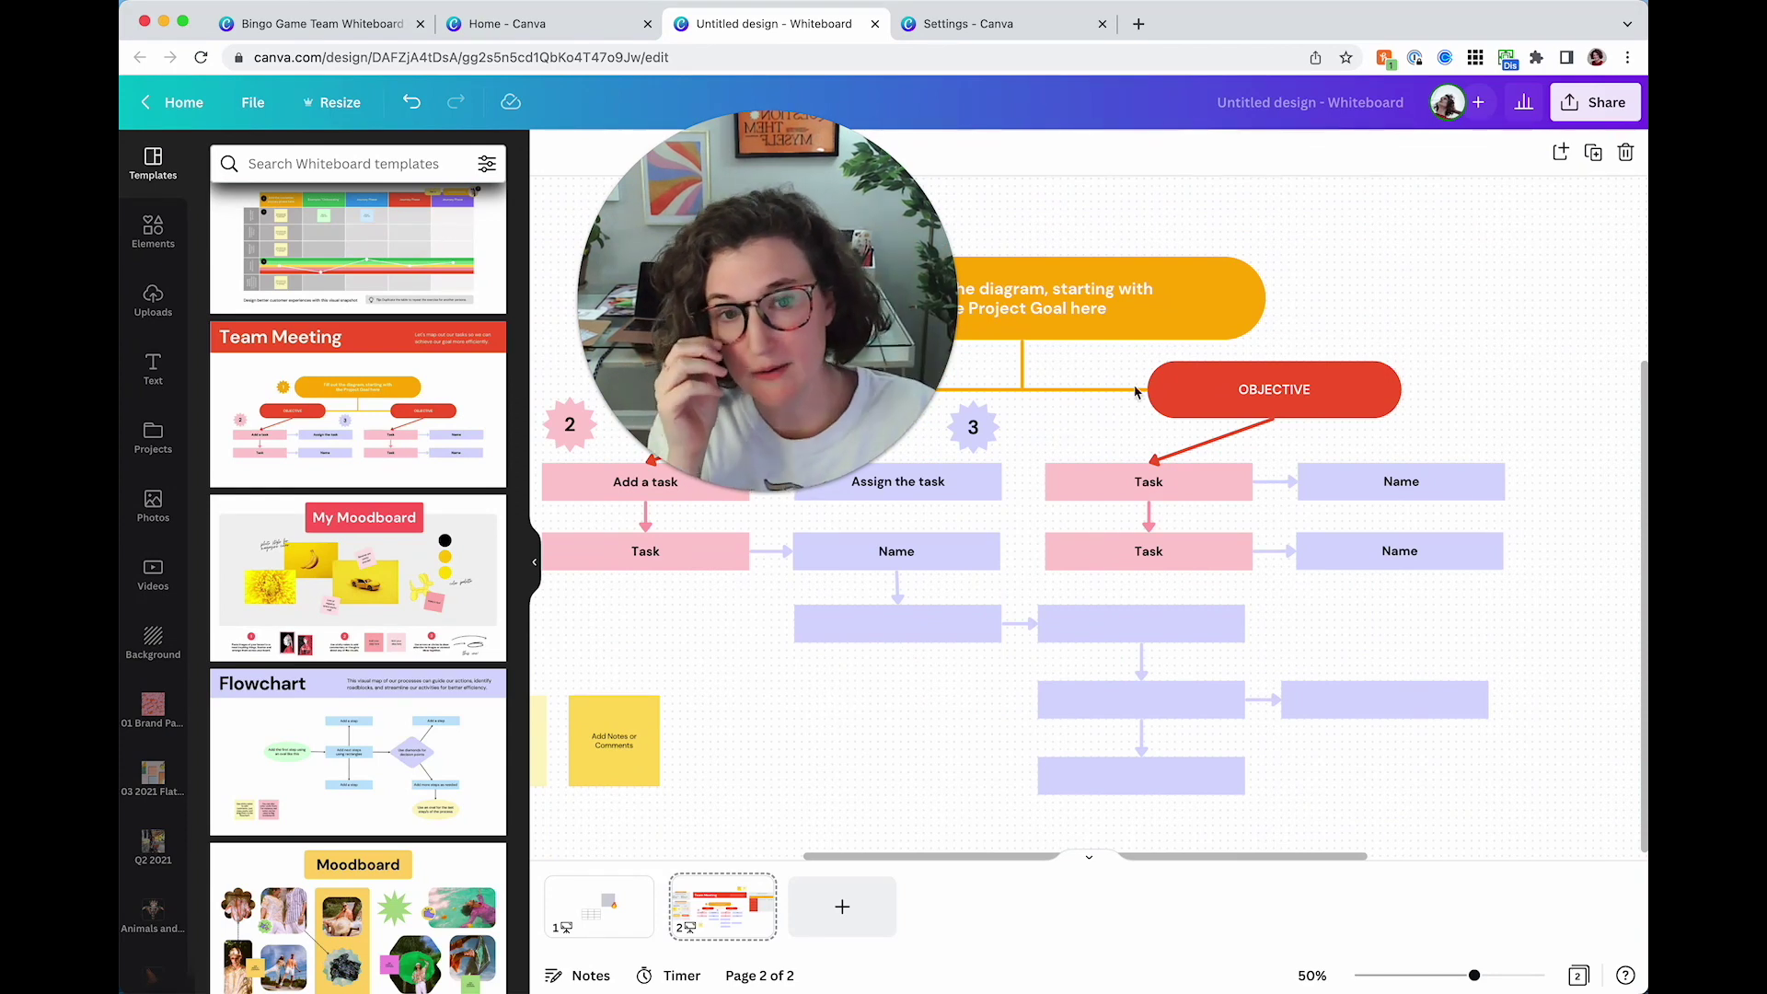
click(1175, 398)
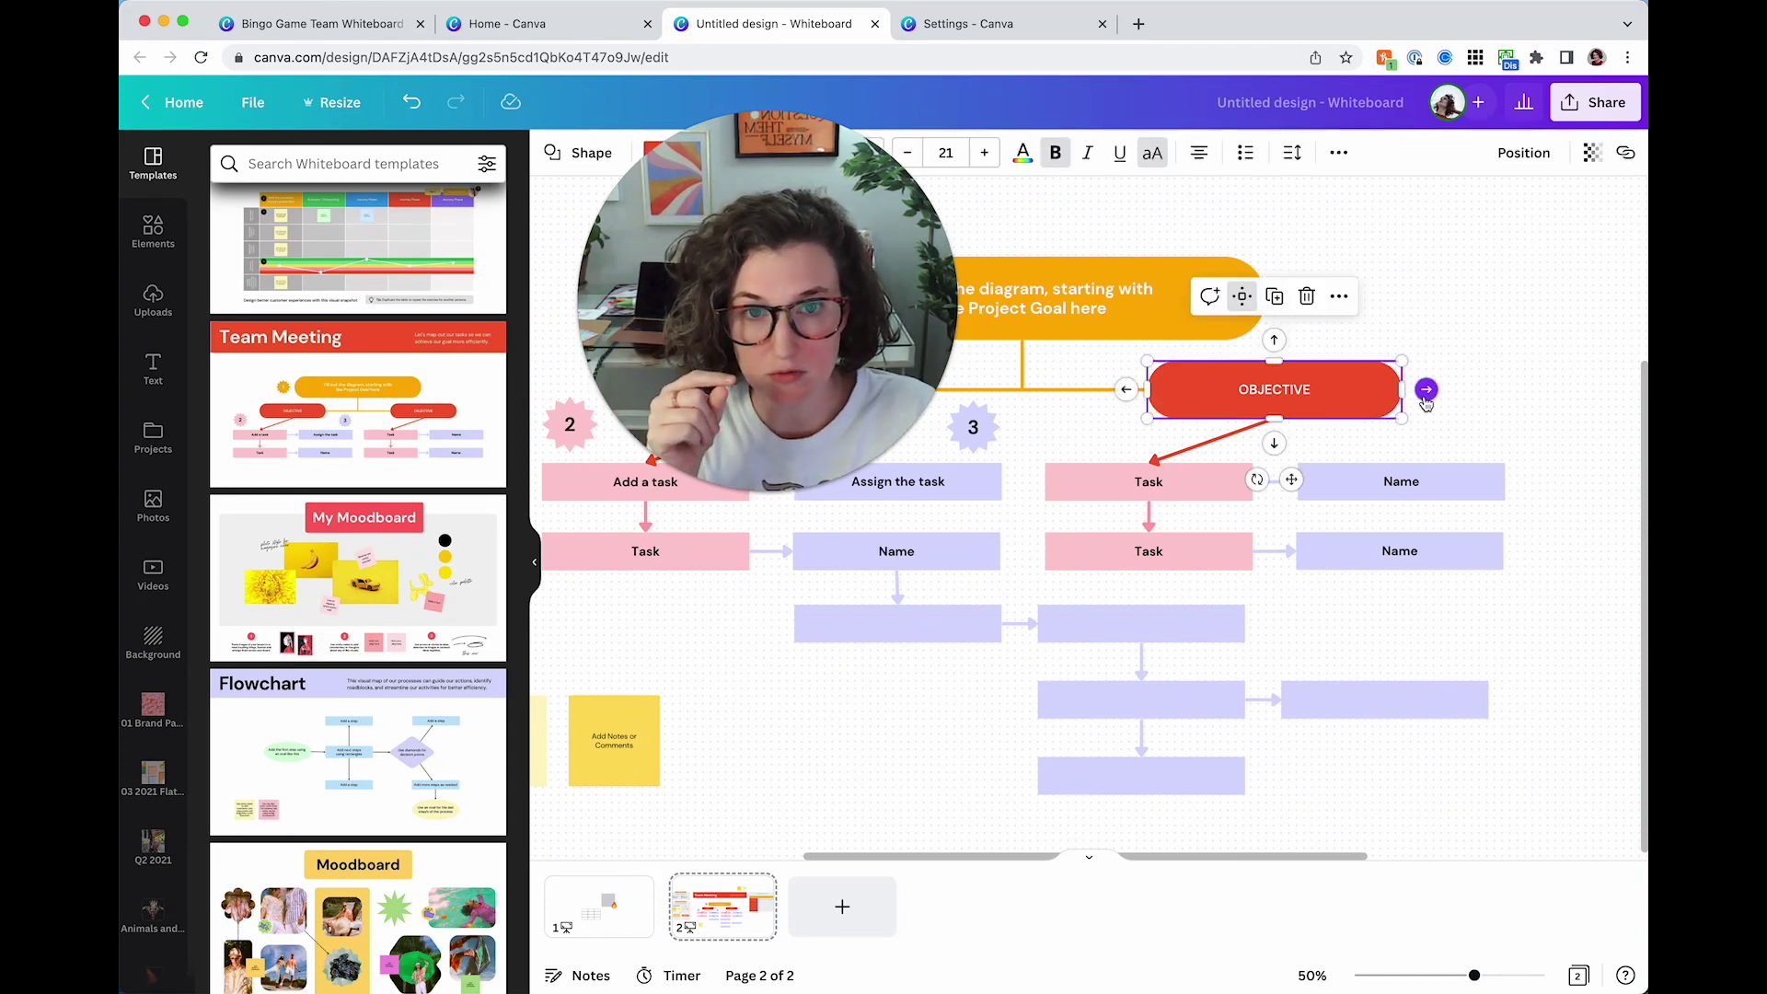
click(1426, 394)
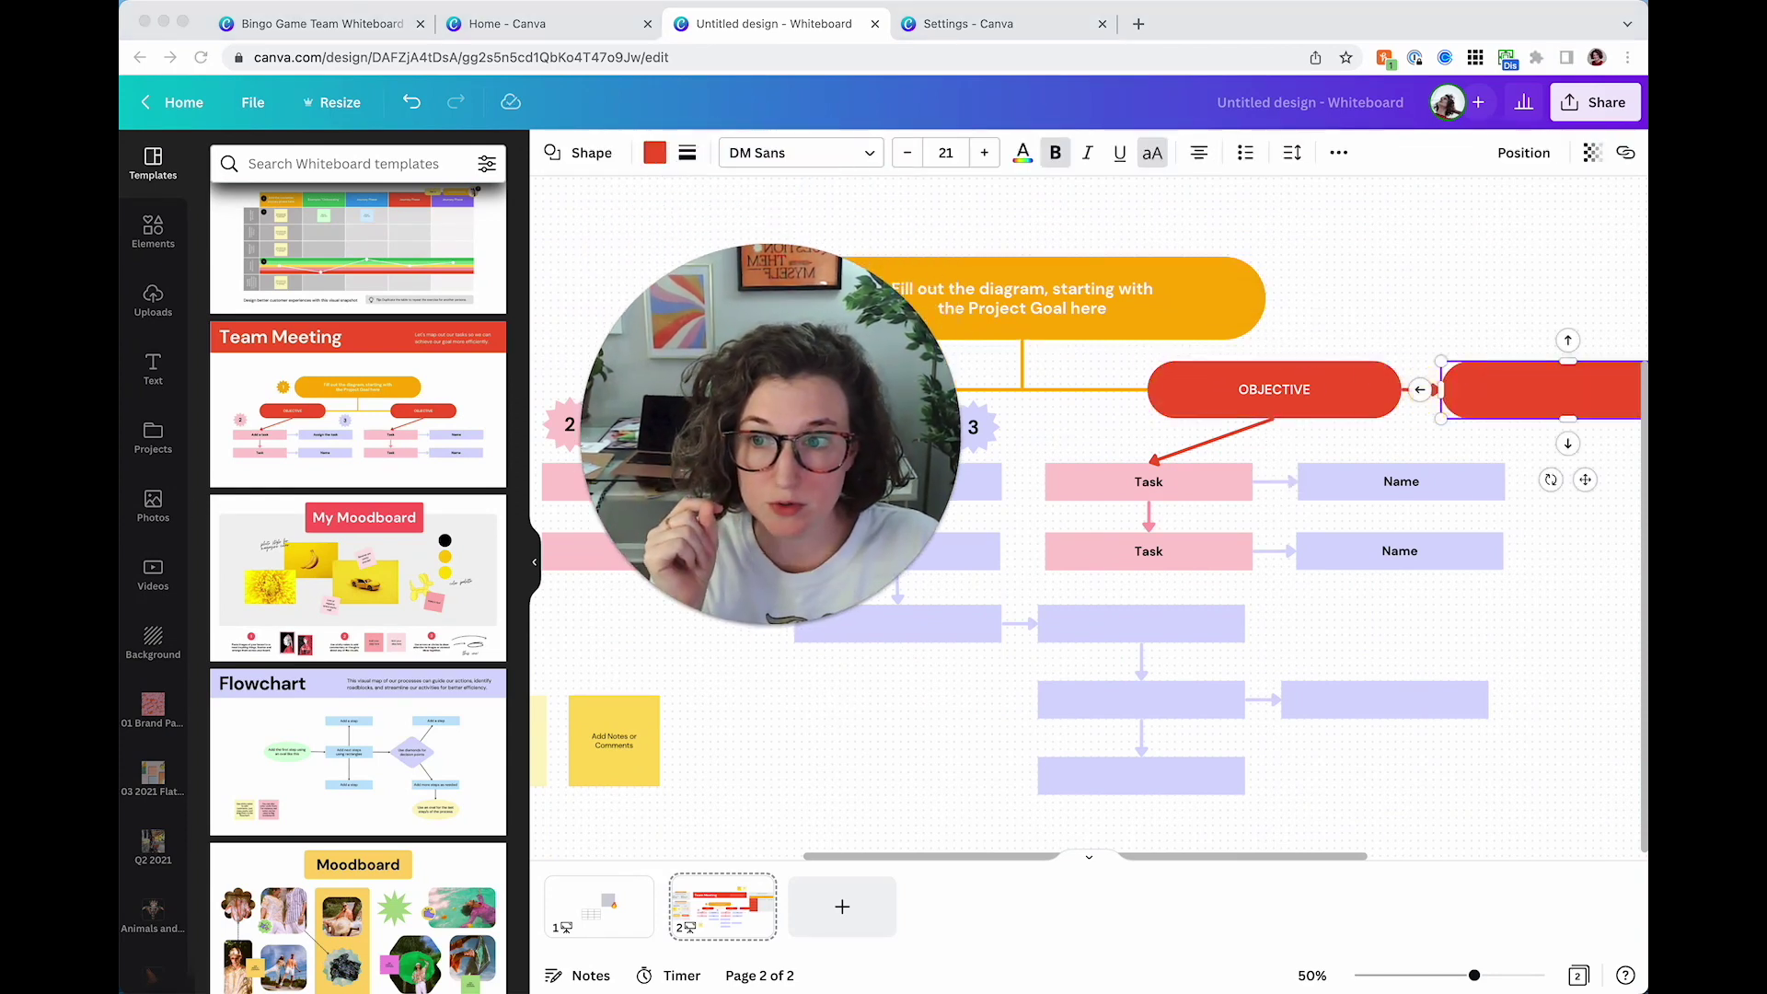
Switch to page 1 and pan to centre the table and sticky note
click(596, 907)
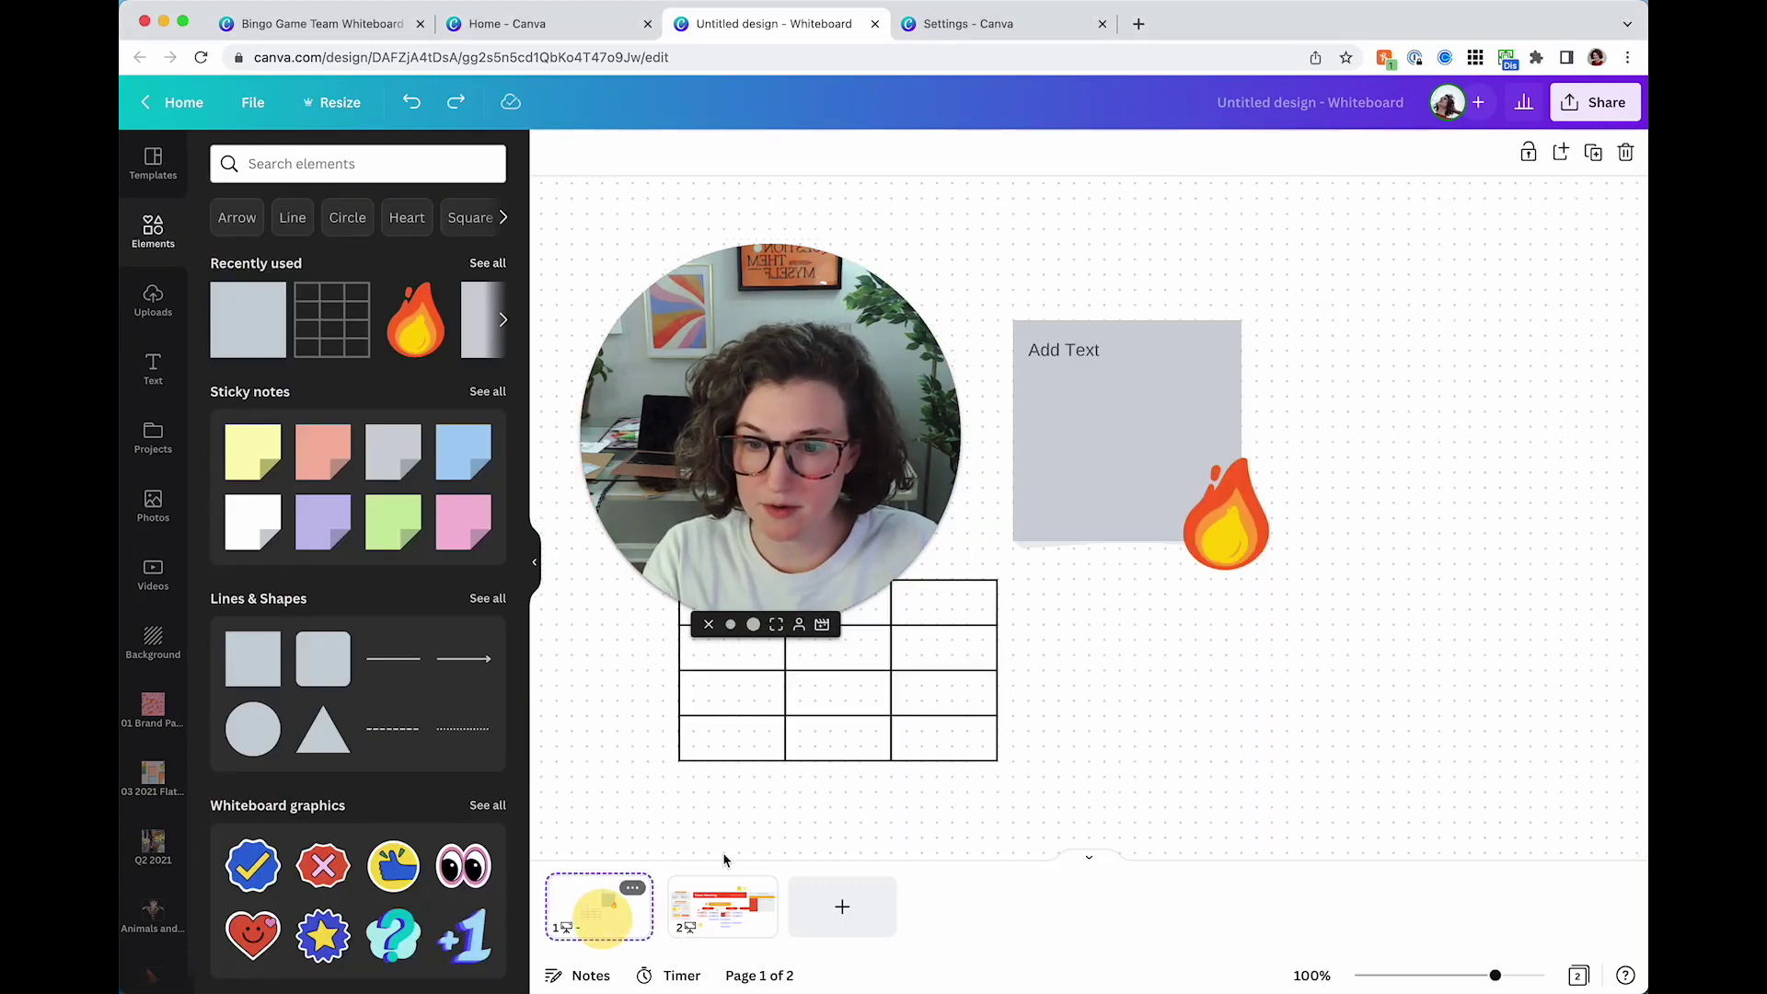
scroll(1223, 656, down, 4)
scroll(1141, 711, up, 4)
scroll(1074, 687, right, 2)
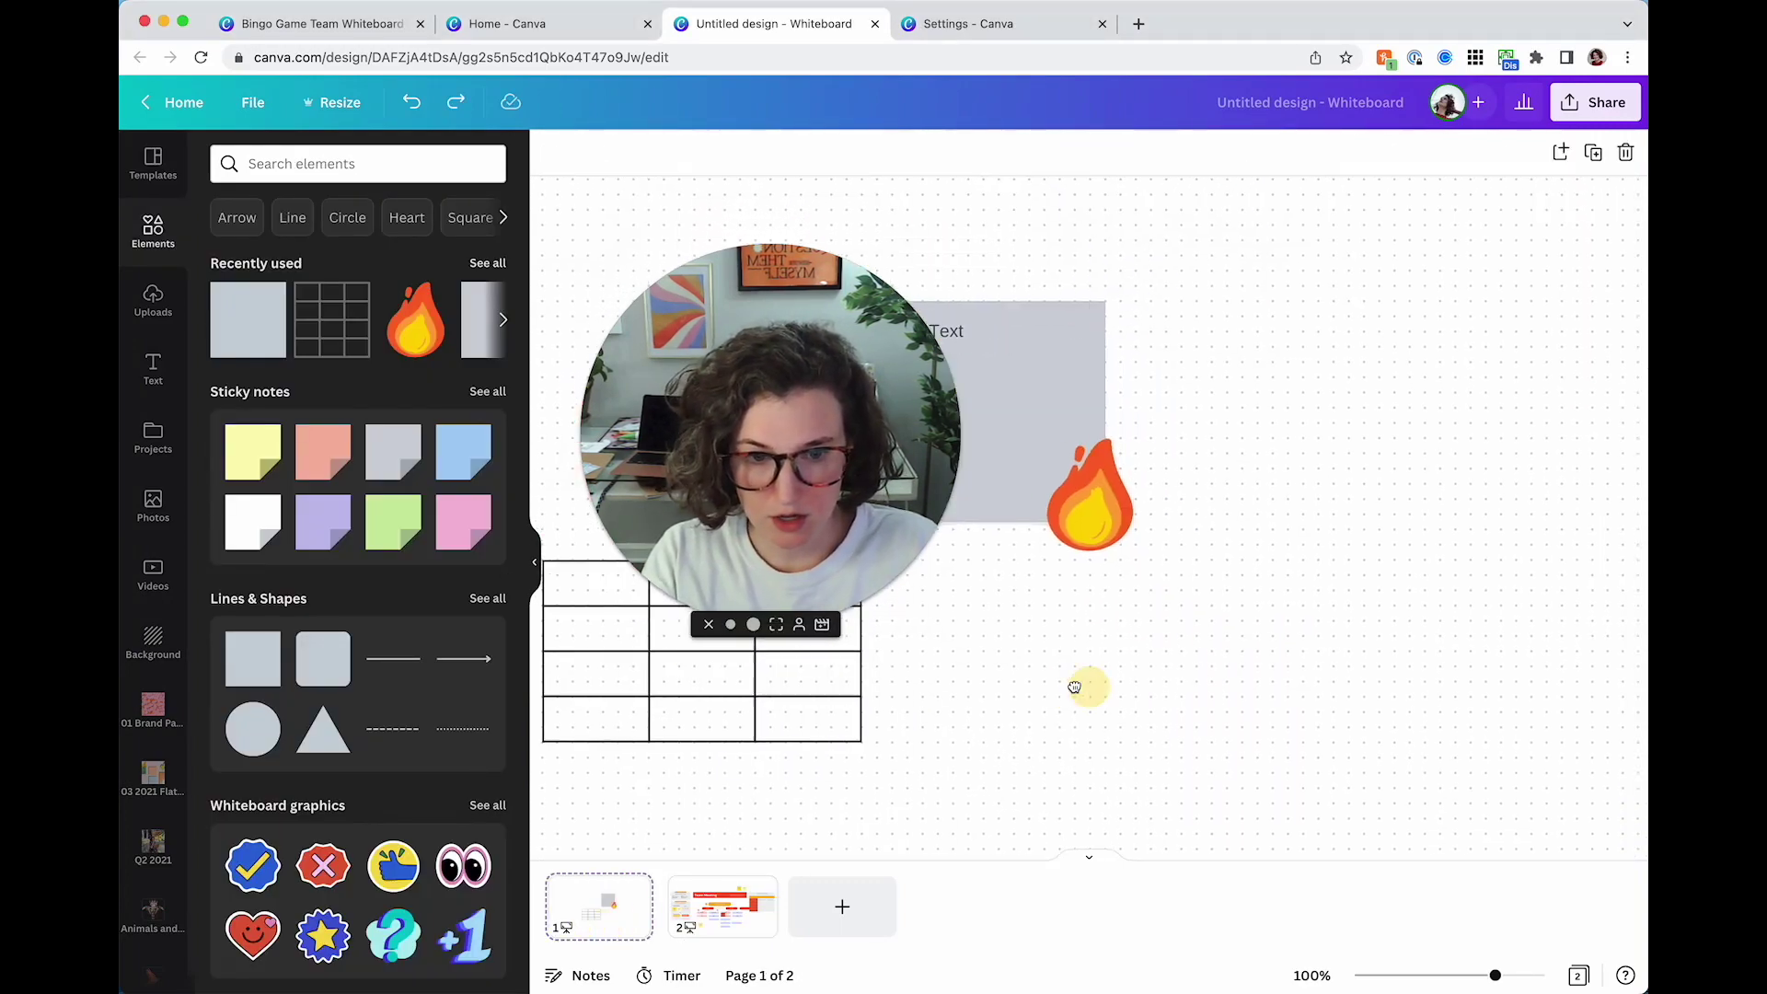
drag(727, 331, 412, 248)
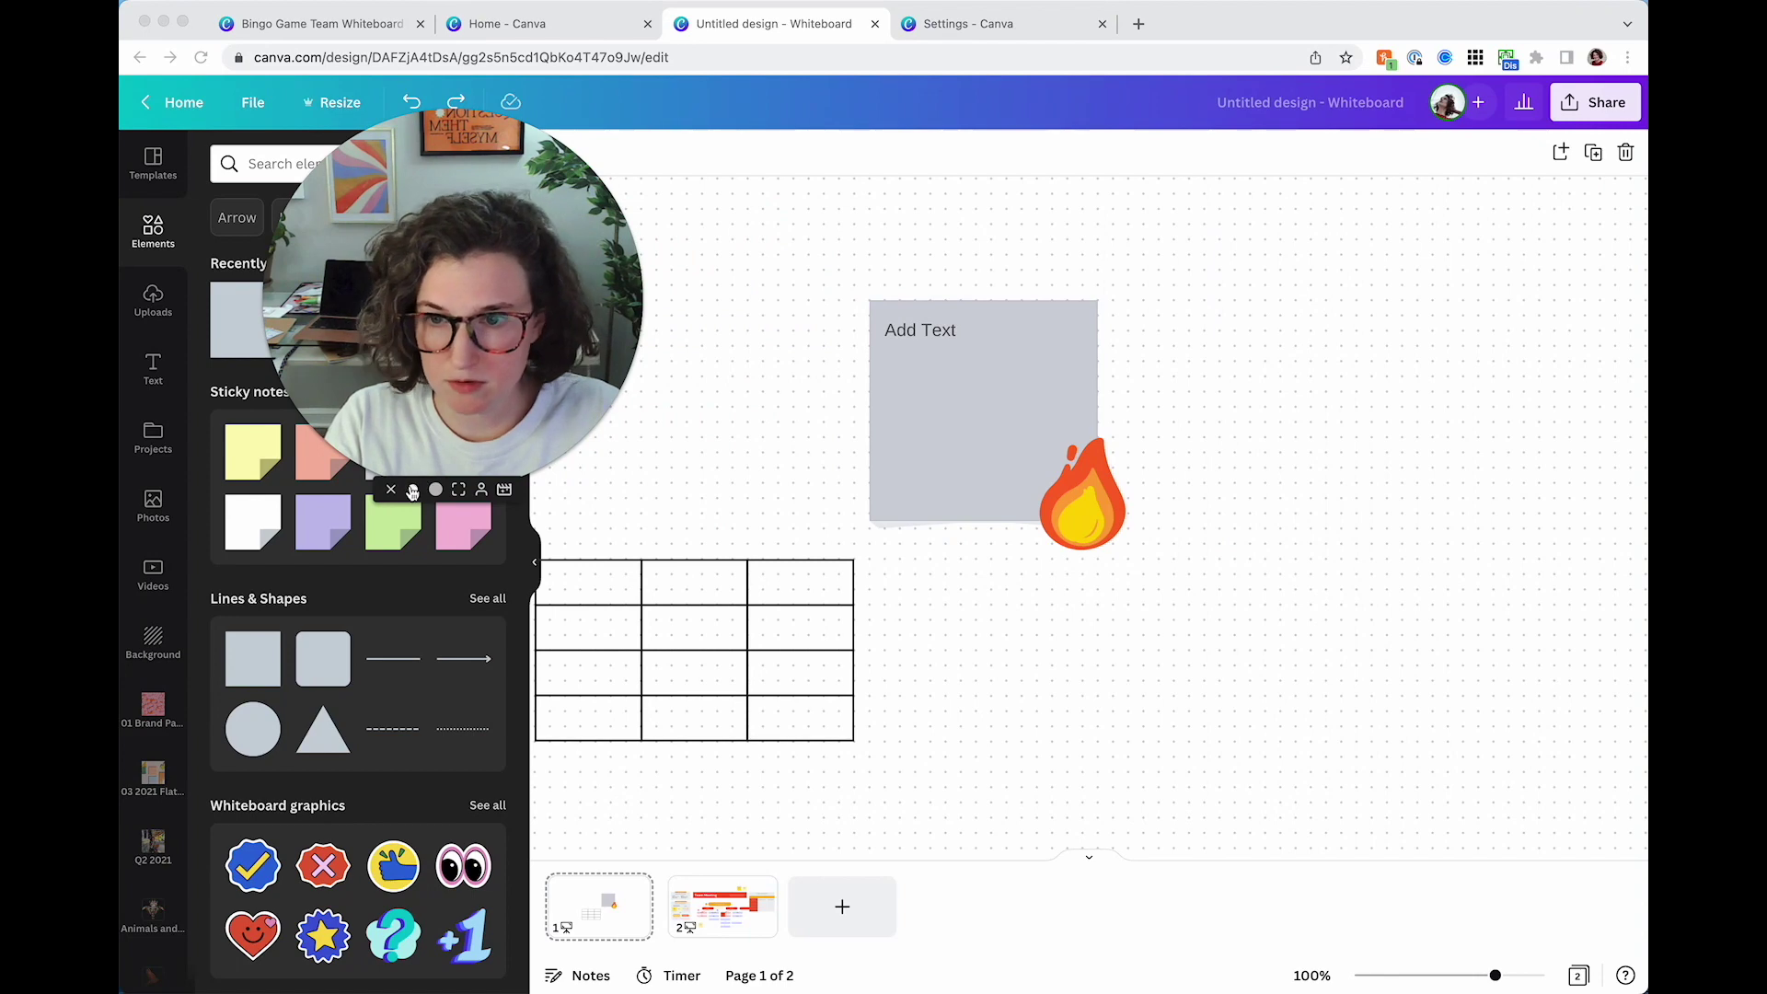
click(412, 491)
drag(335, 355, 512, 218)
click(745, 245)
drag(751, 406, 1054, 405)
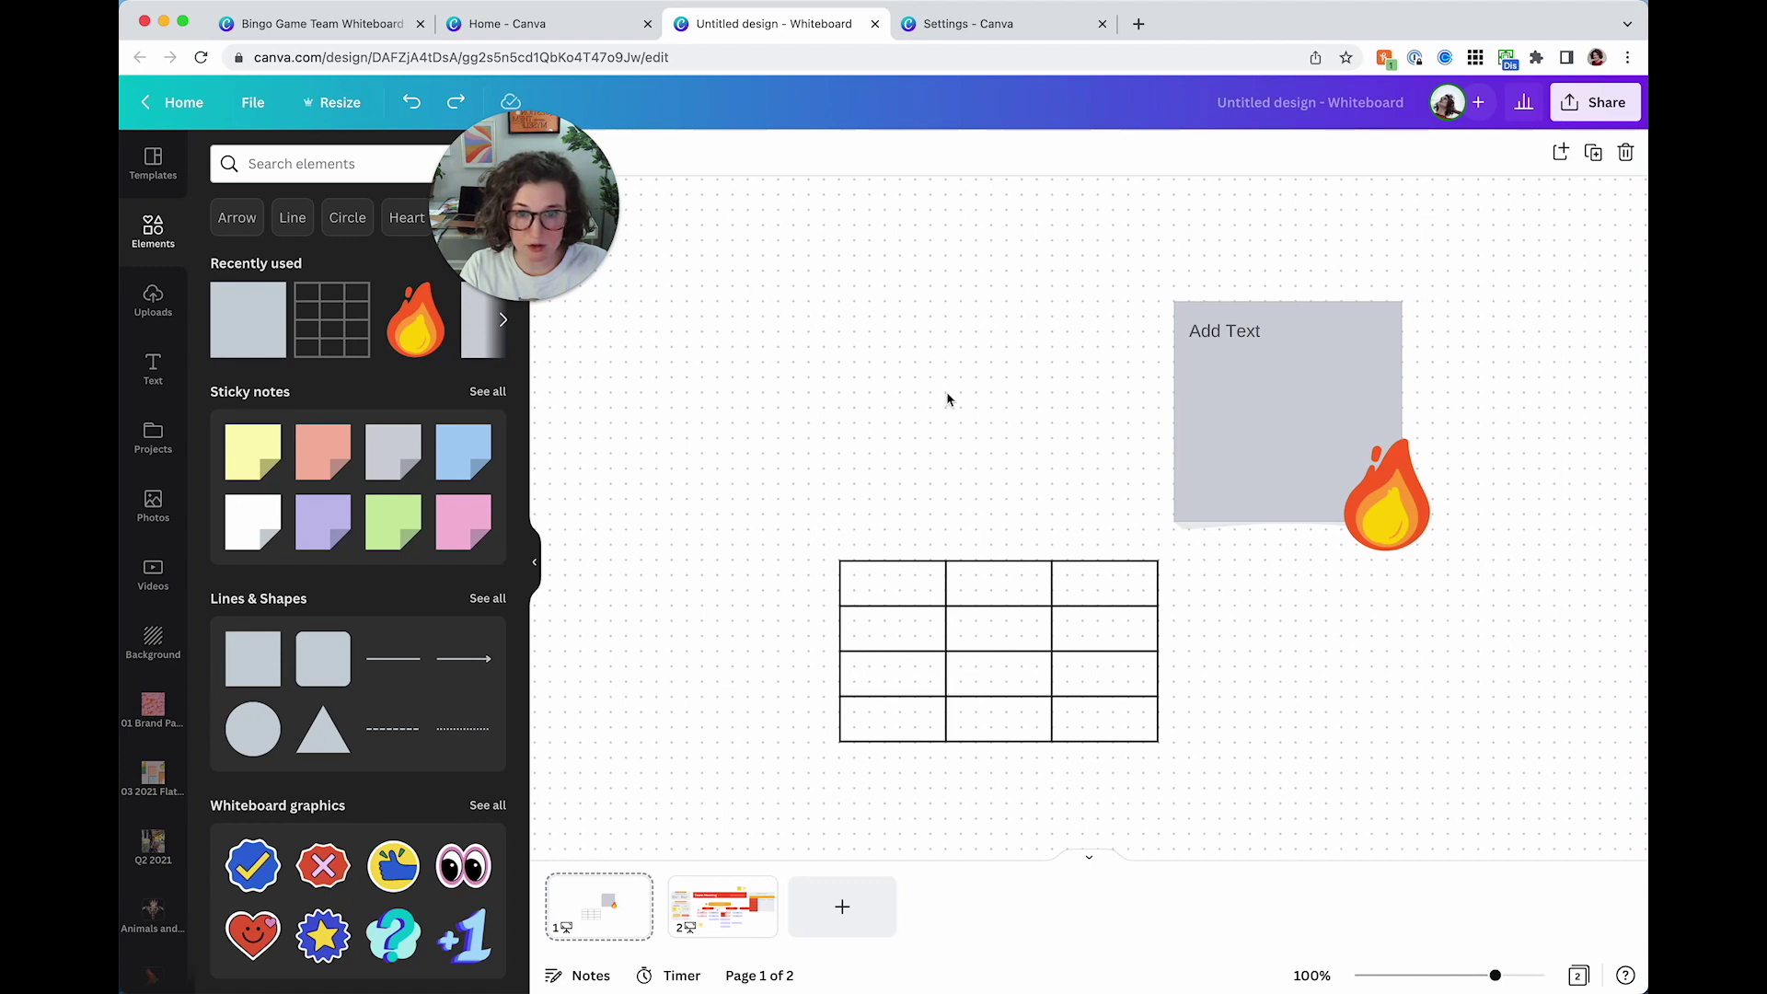
Pan the board to clear free space above the table
scroll(926, 386, right, 5)
scroll(926, 387, down, 2)
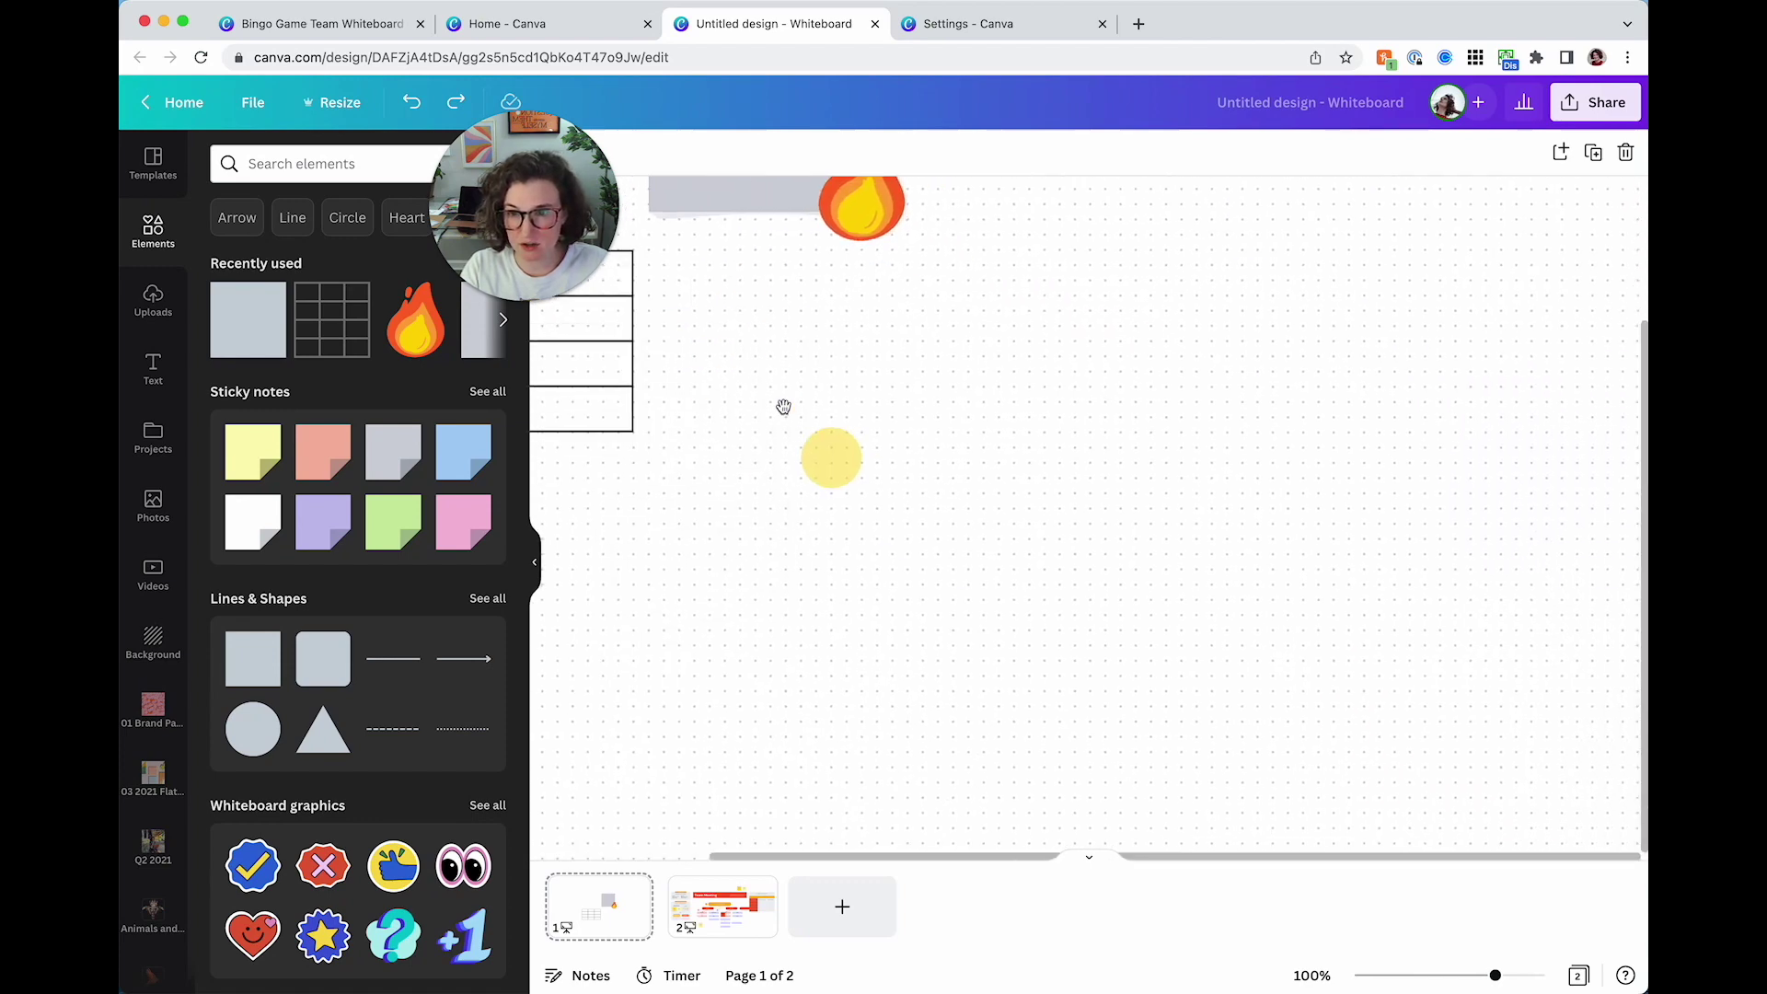
scroll(978, 402, left, 5)
scroll(979, 403, up, 2)
scroll(974, 406, left, 3)
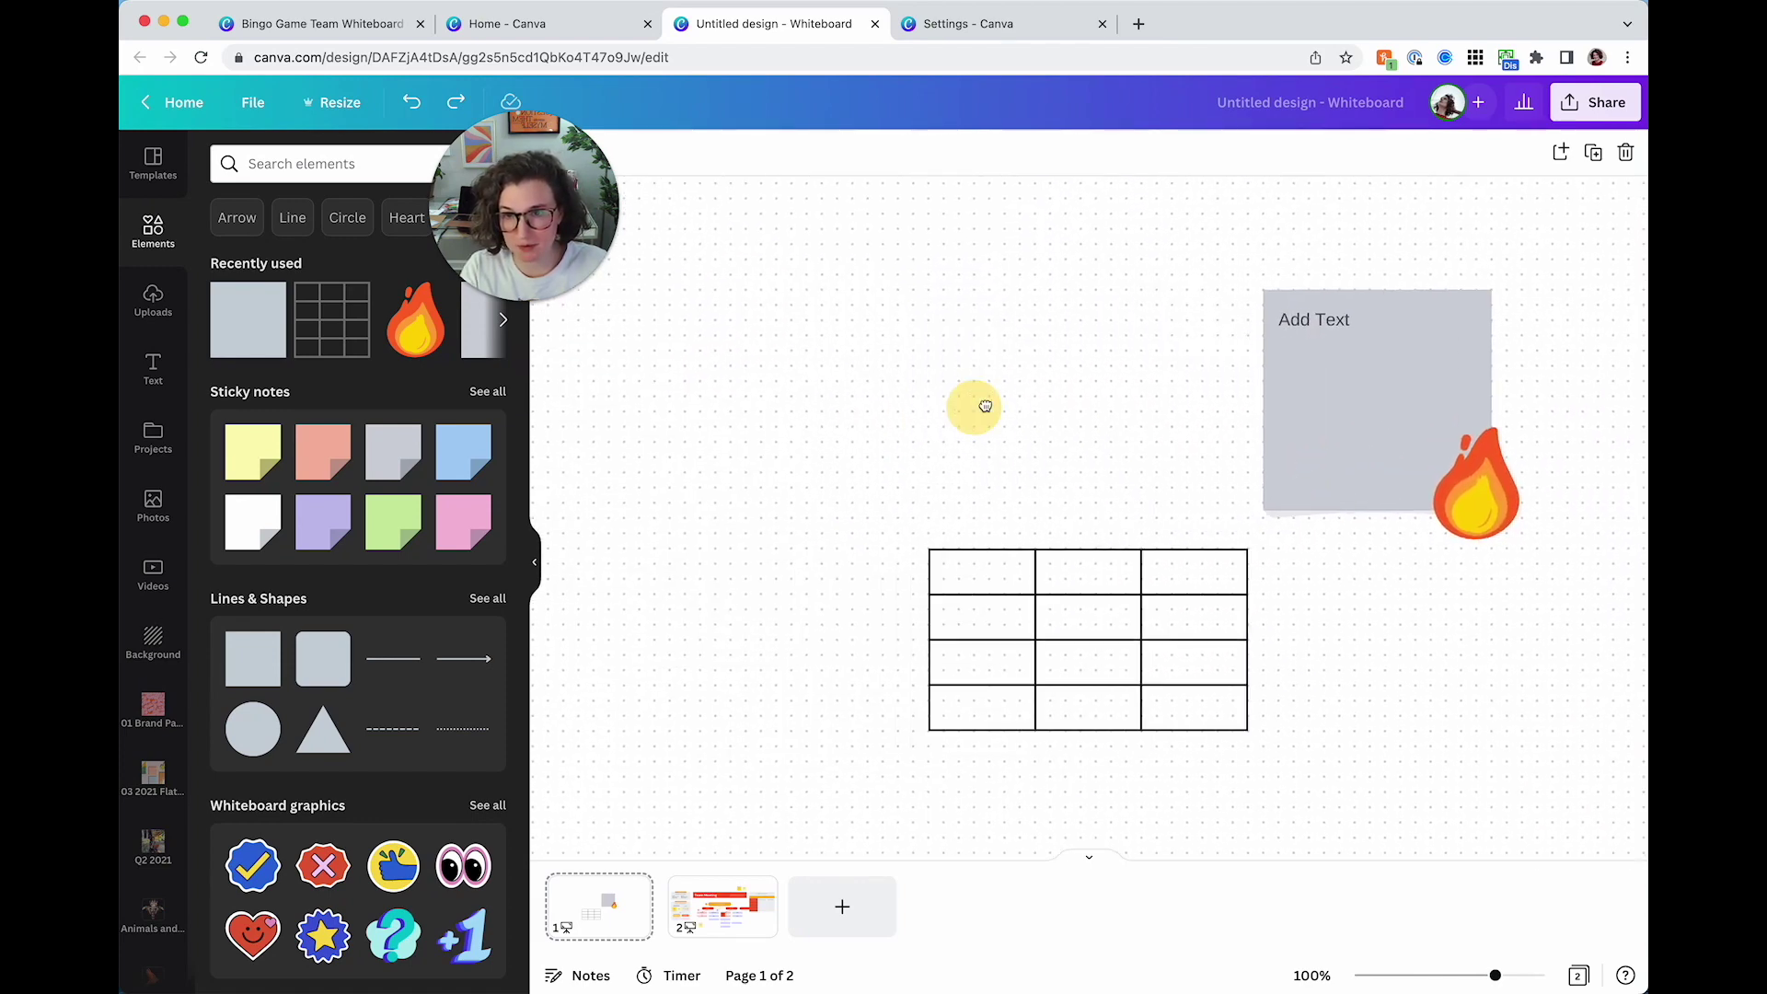
drag(808, 319, 779, 485)
Add an olive square and an olive circle to page 1, with the circle beside the square
click(783, 506)
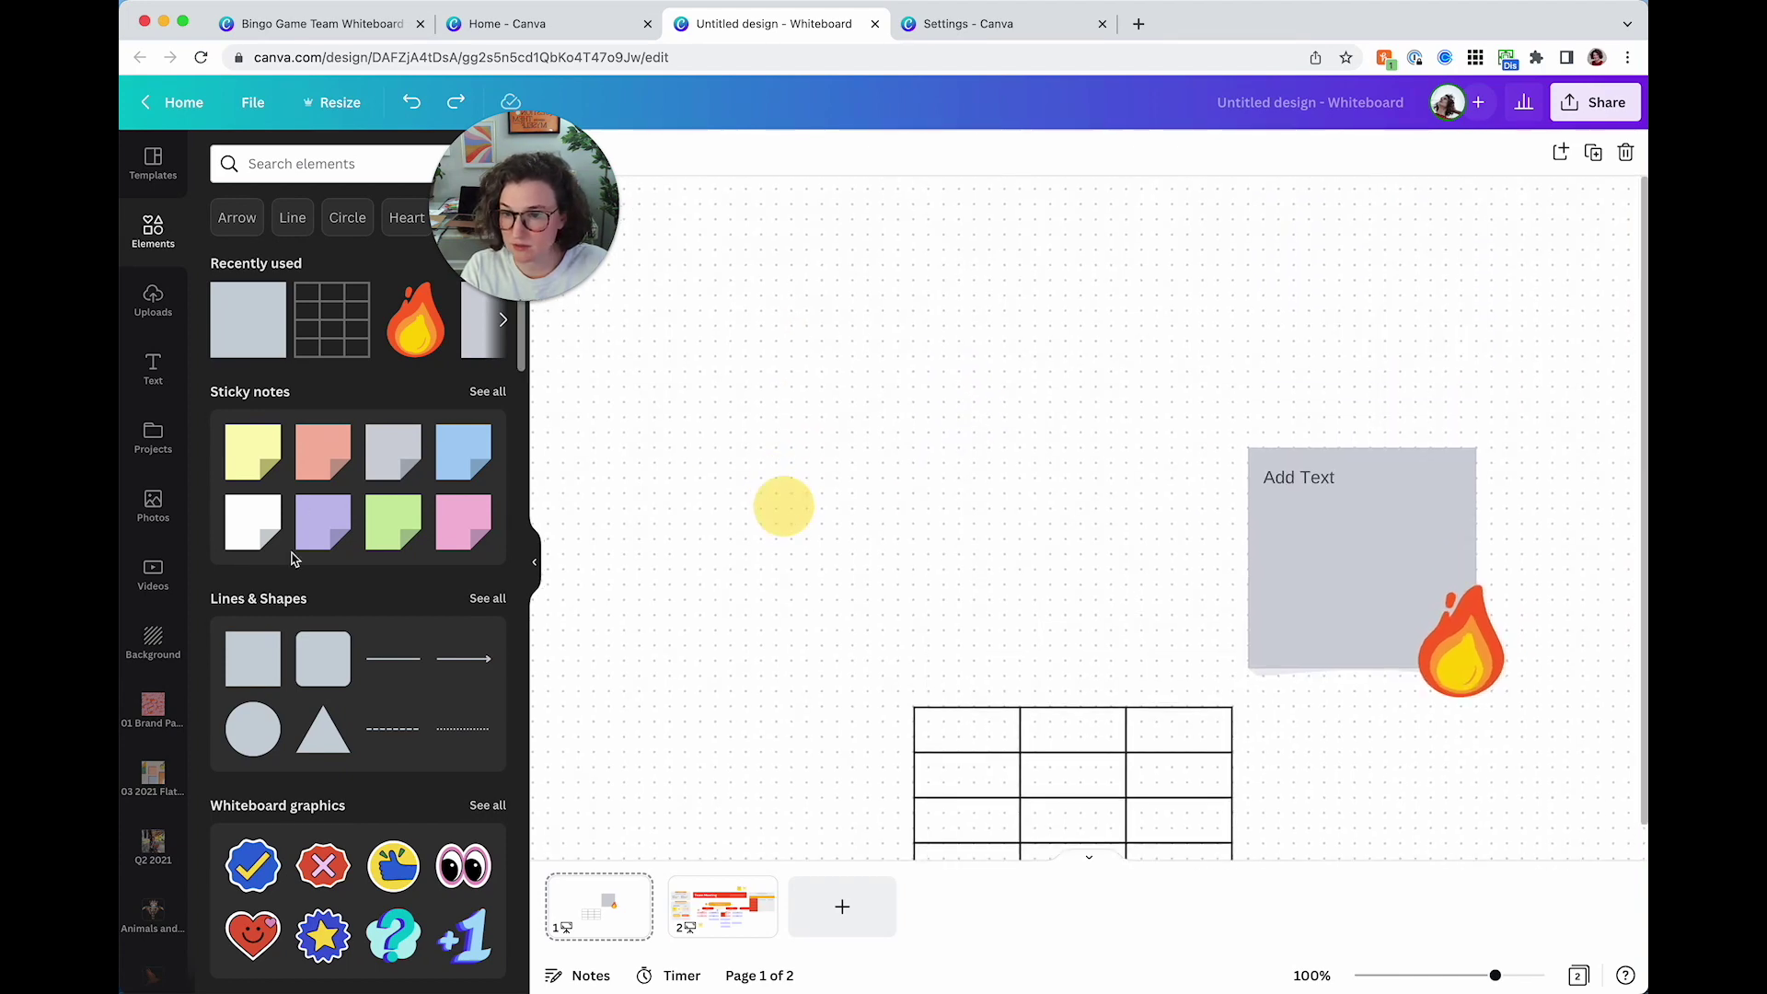
click(253, 678)
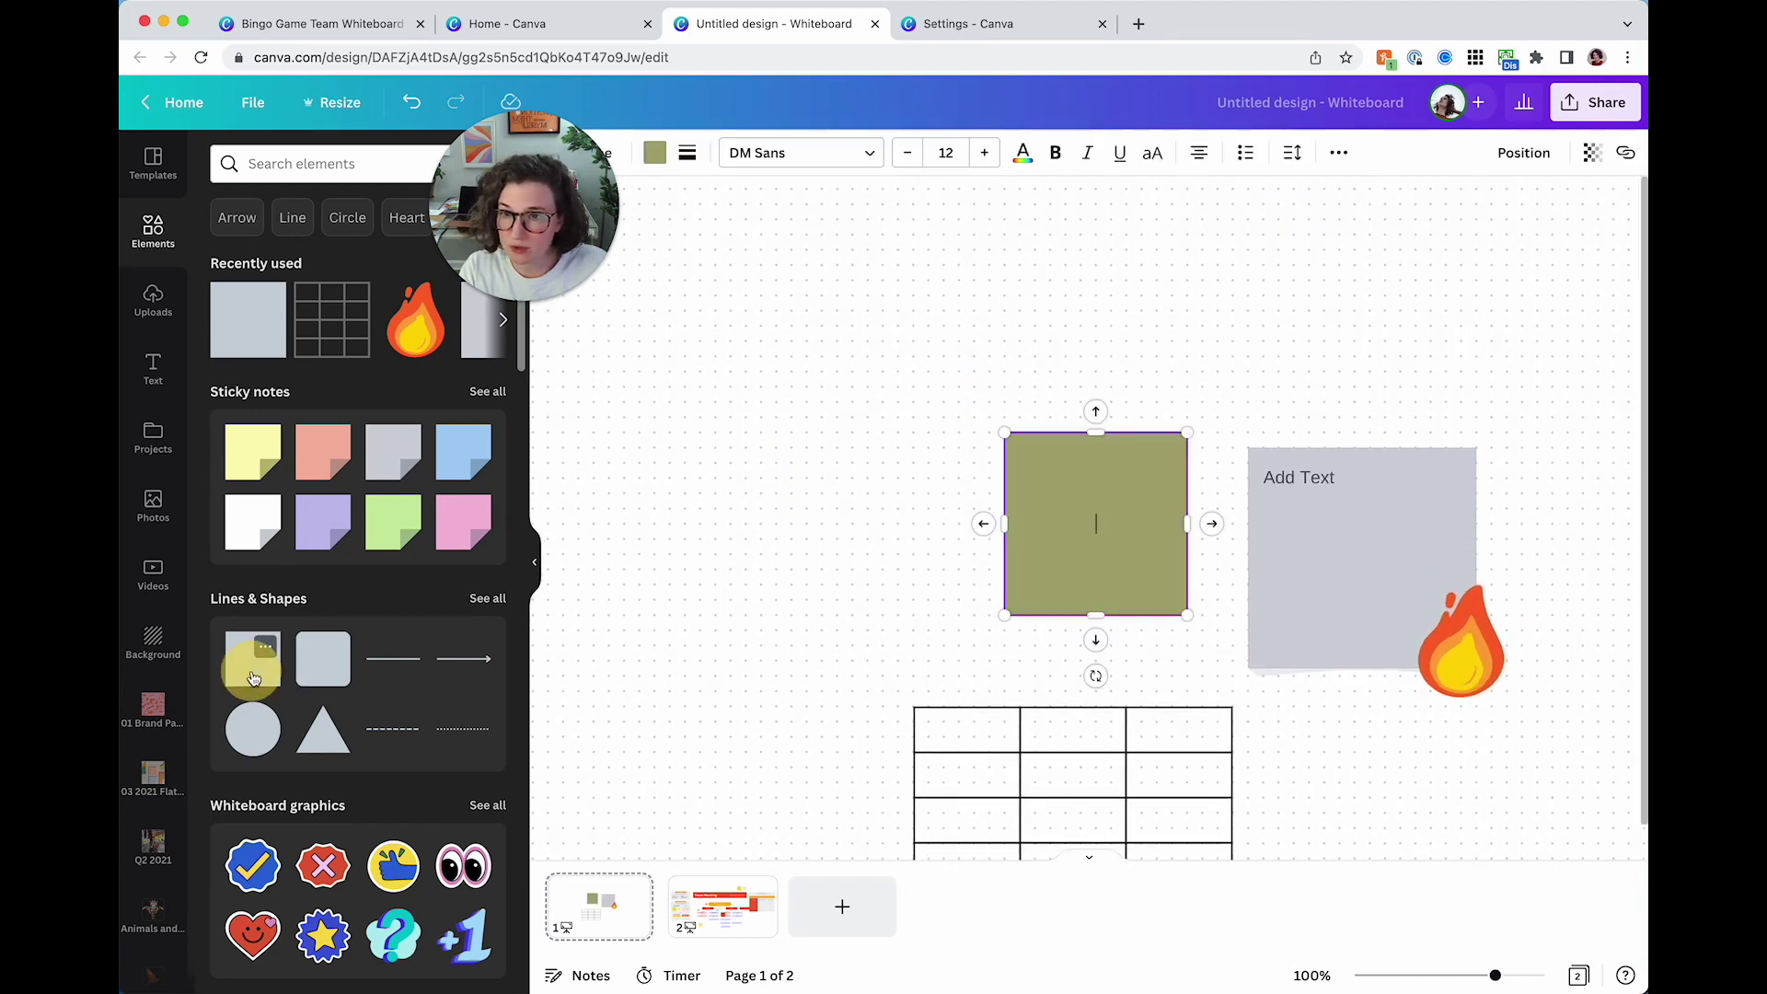
drag(1063, 591, 790, 469)
click(1003, 552)
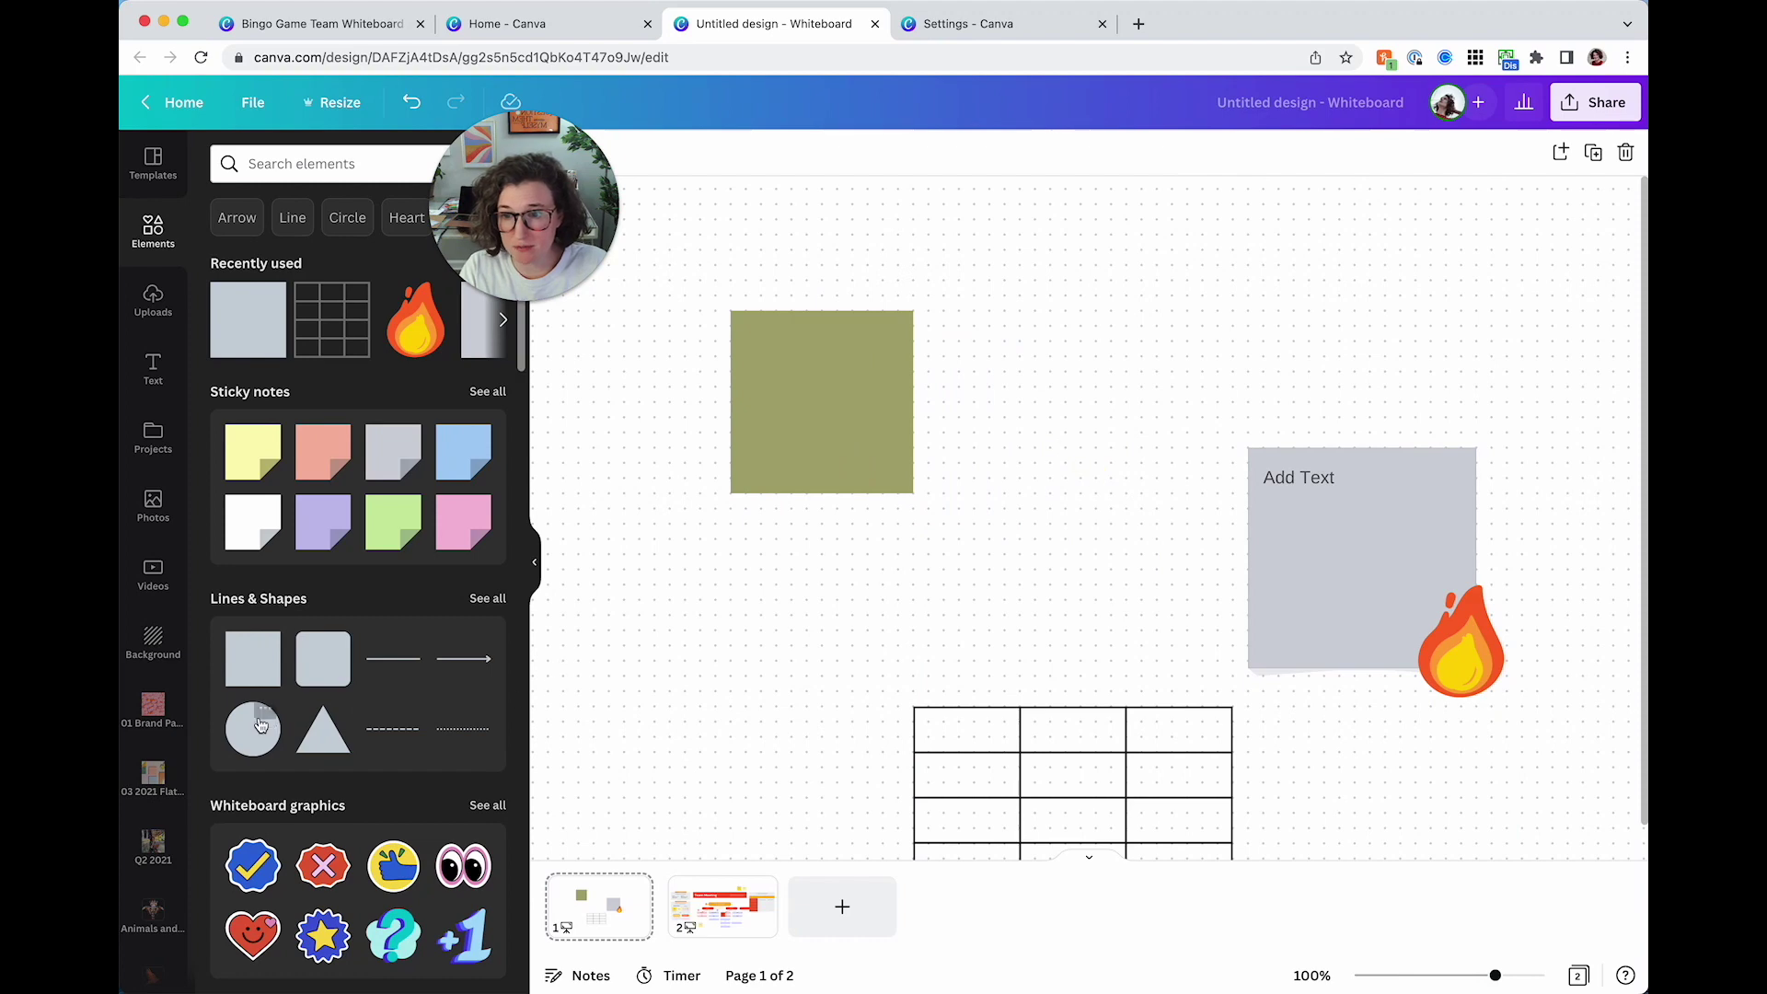
click(264, 718)
click(957, 623)
click(263, 725)
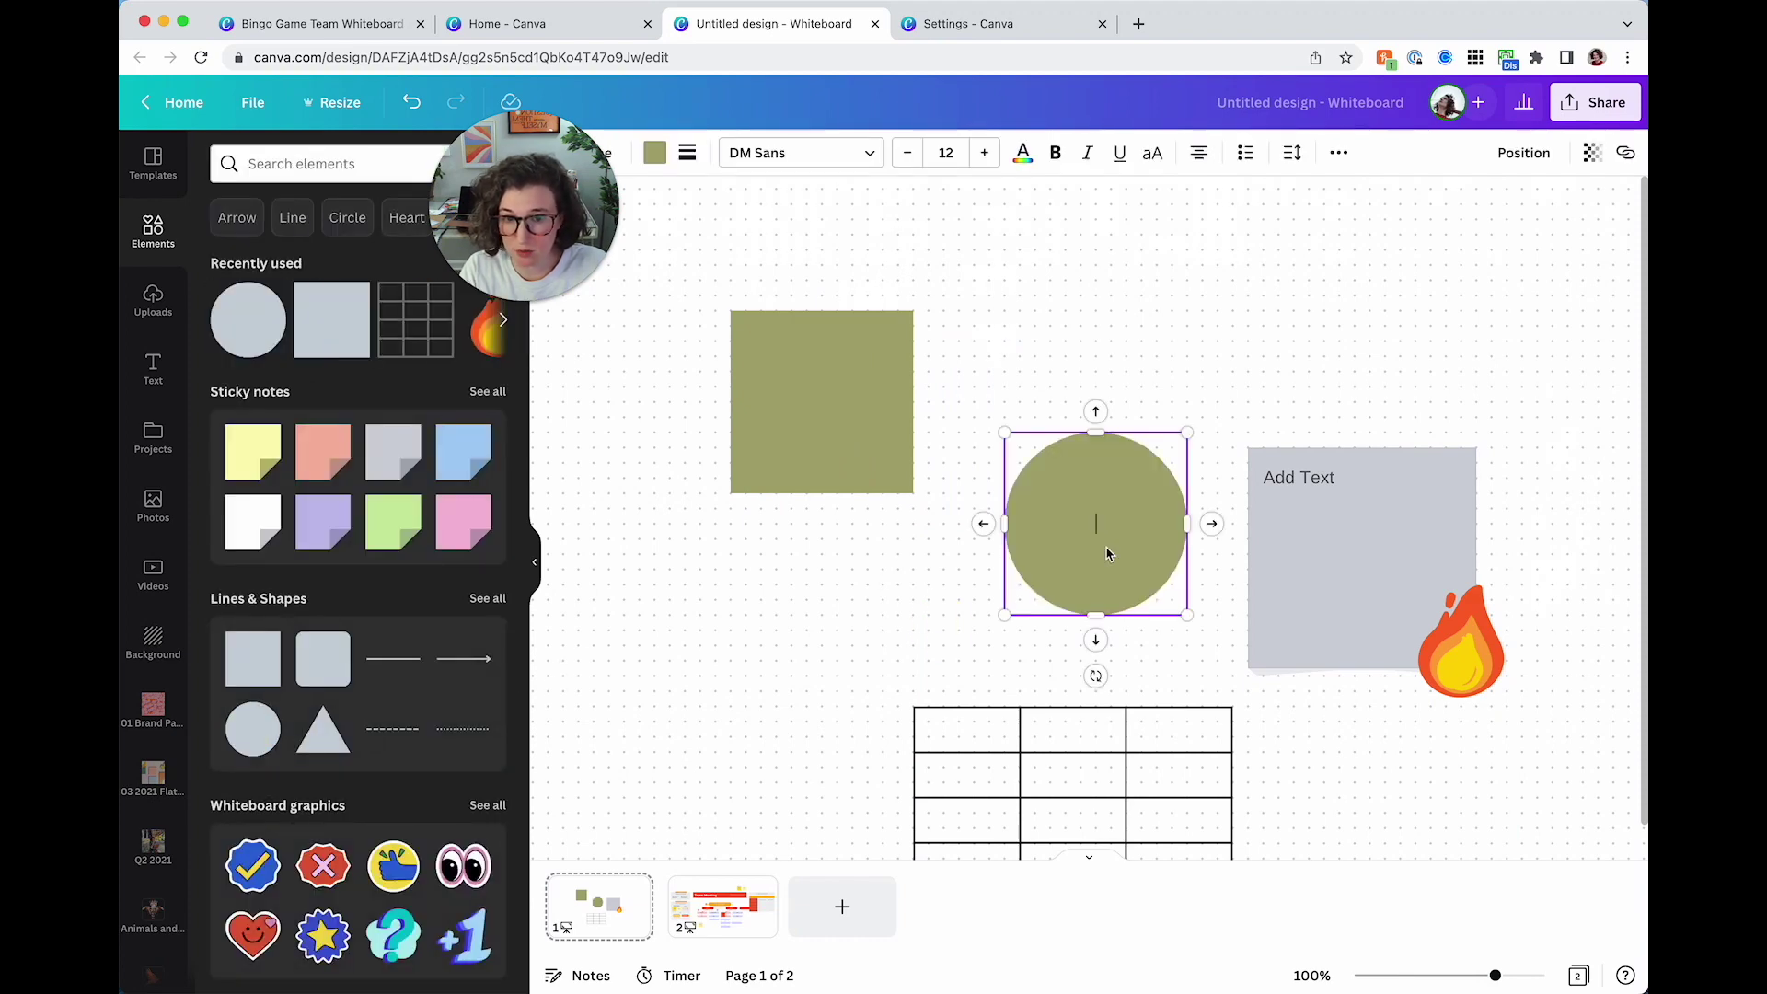
drag(1110, 552, 1113, 382)
click(984, 651)
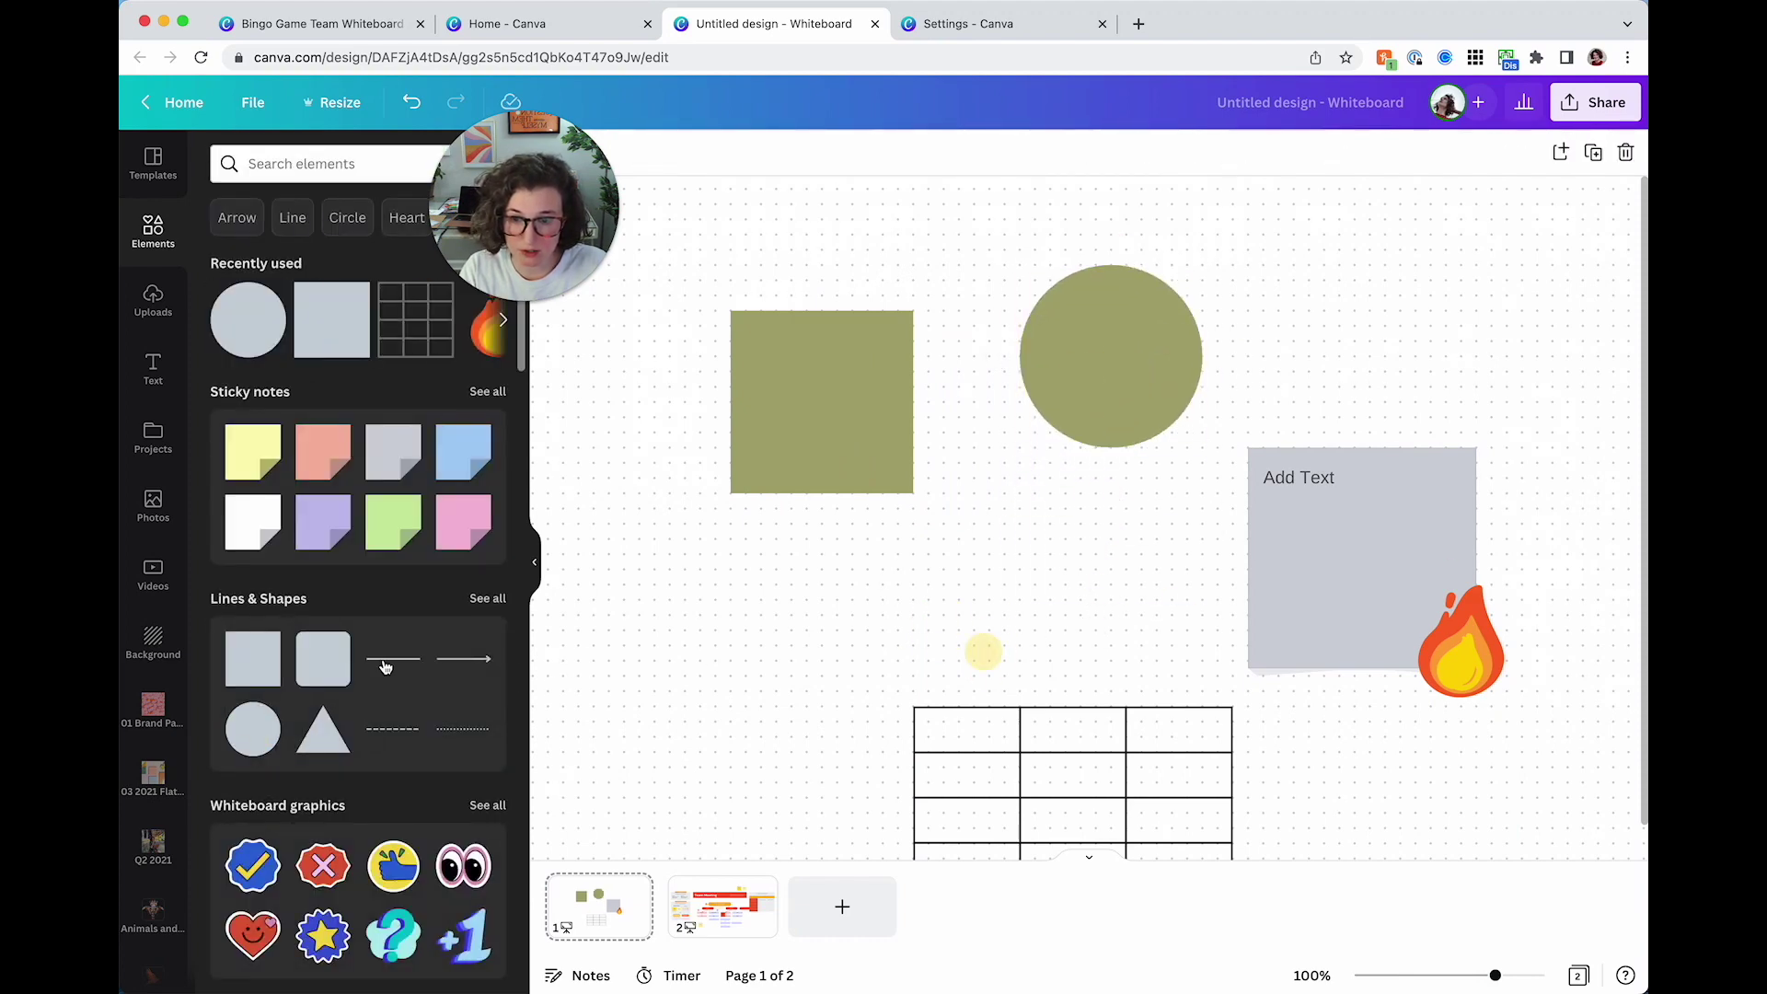
Attach an arrow to the square and place a connected copy of the square beside the circle
click(470, 666)
drag(993, 528, 913, 402)
drag(1274, 401, 1156, 523)
click(804, 540)
click(817, 532)
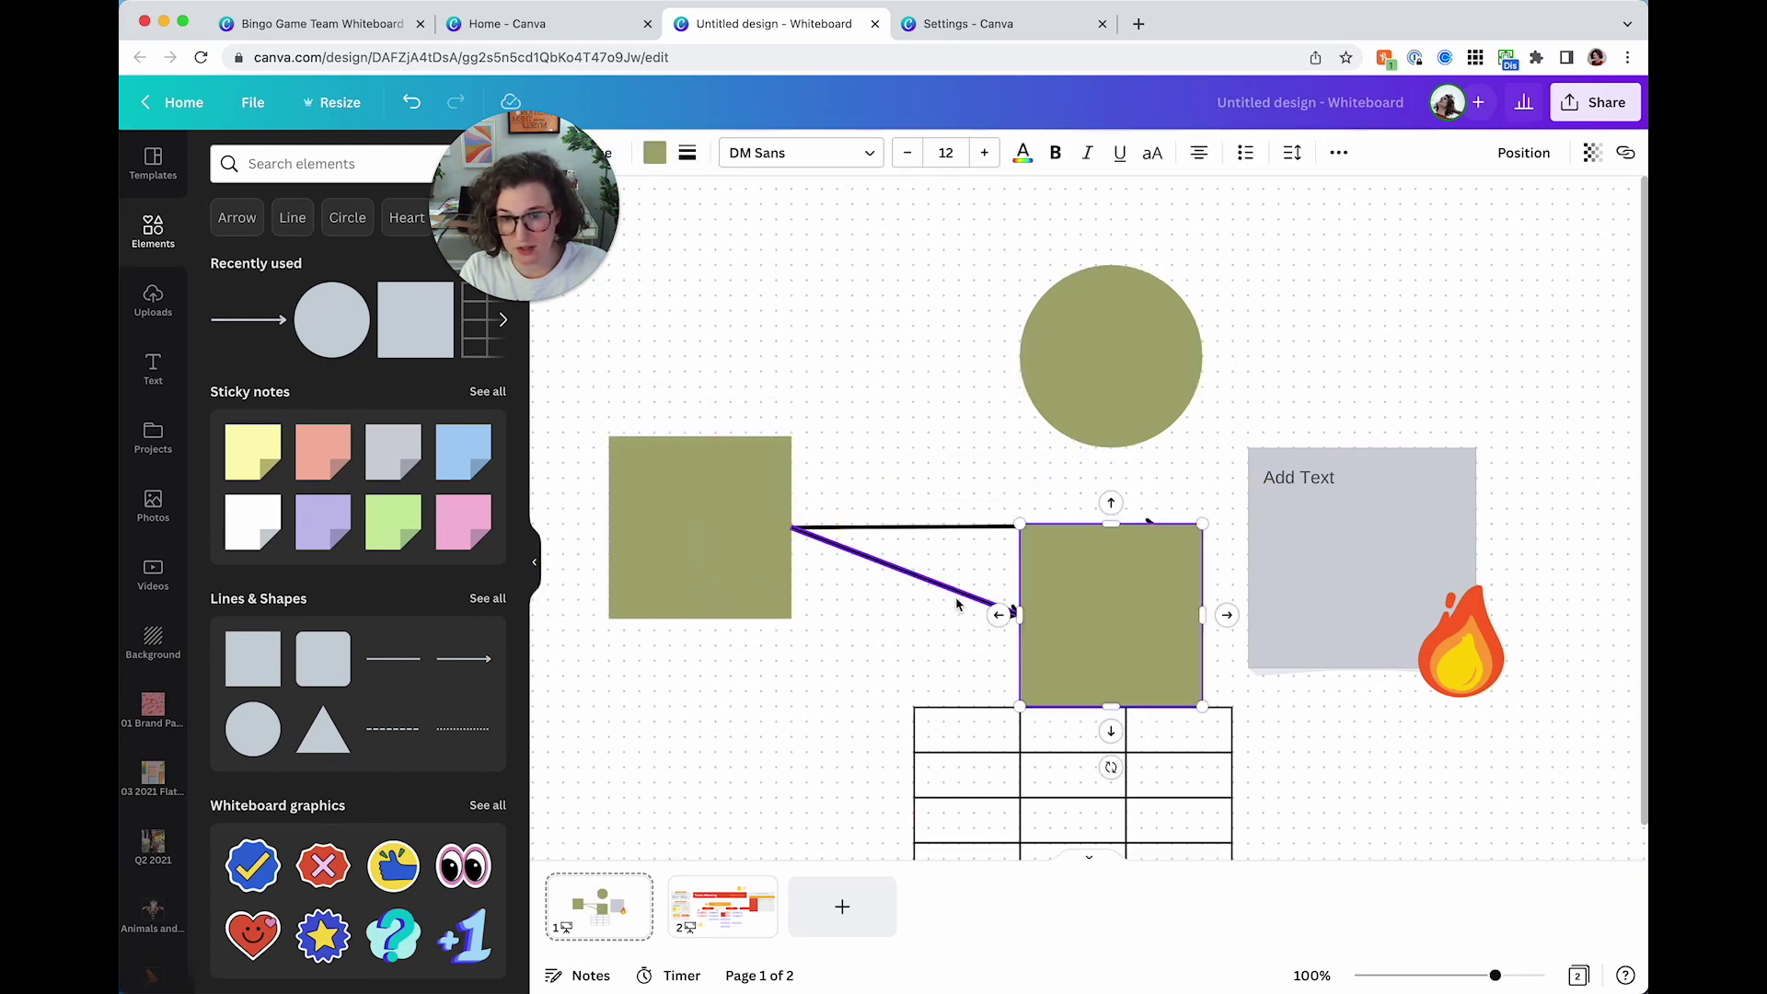
drag(1095, 580, 867, 753)
drag(774, 690, 1065, 333)
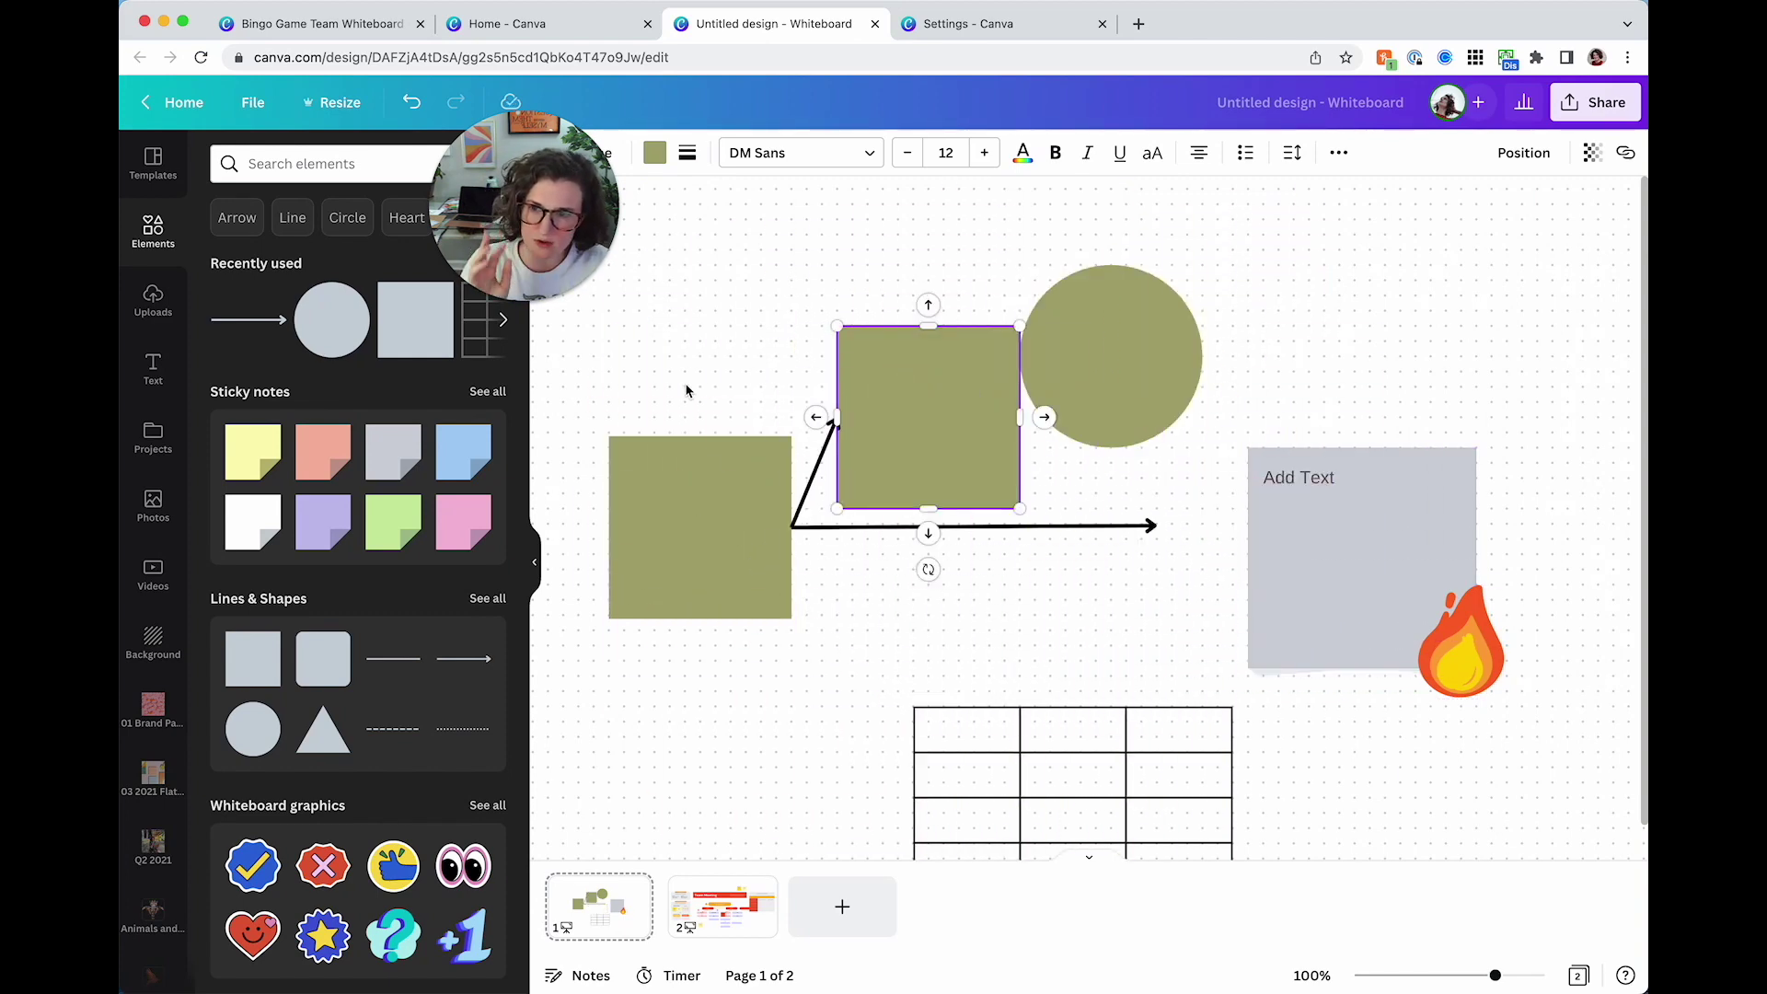
click(694, 380)
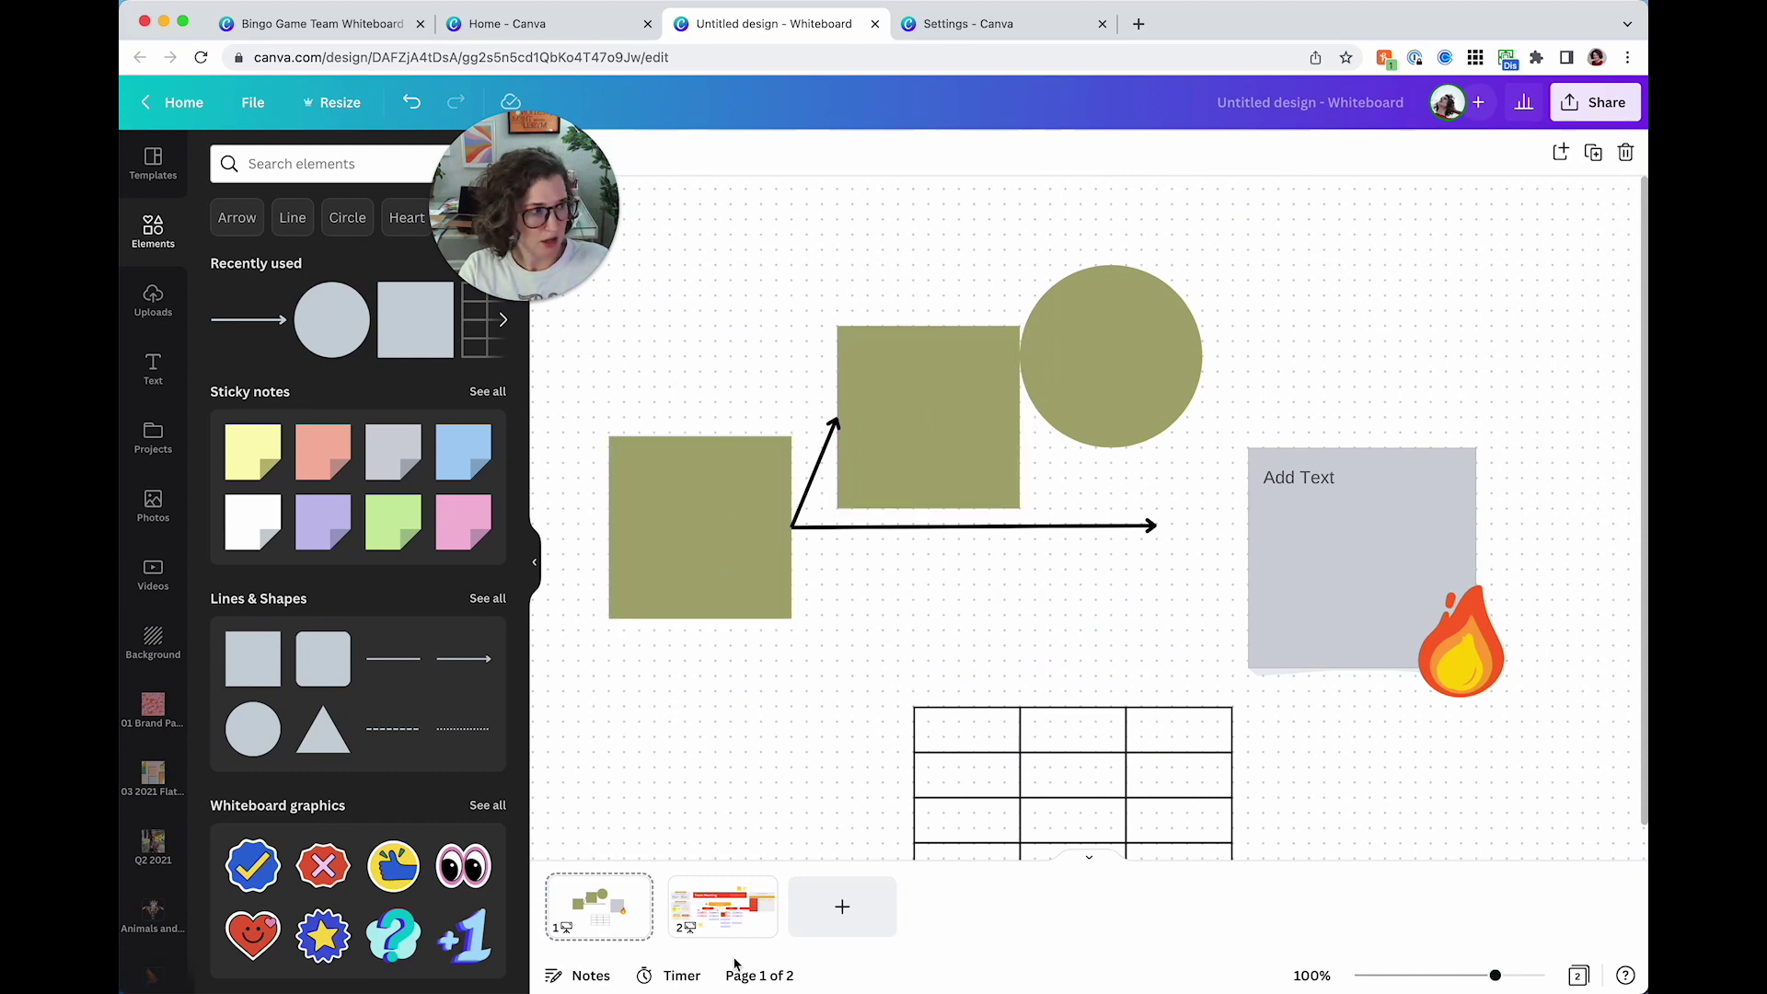
On page 2, delete the stray red square from the Team Meeting diagram
click(722, 907)
scroll(807, 721, up, 1)
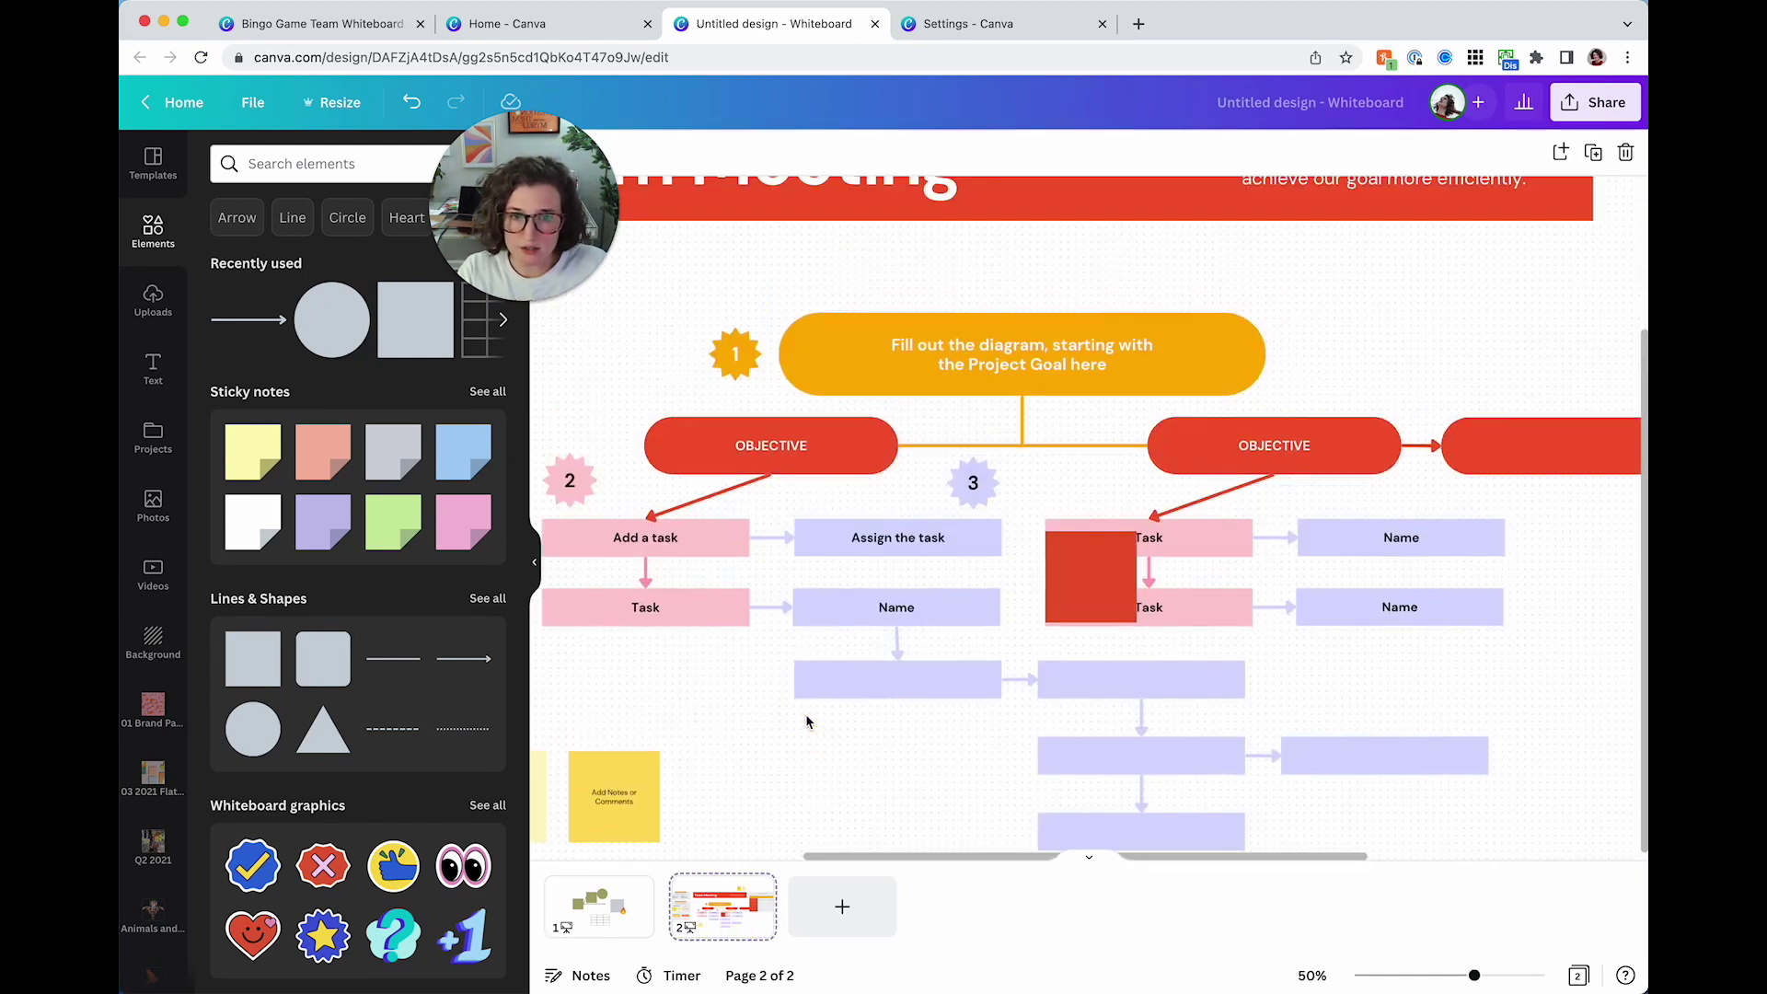
drag(1049, 604, 976, 593)
key(Delete)
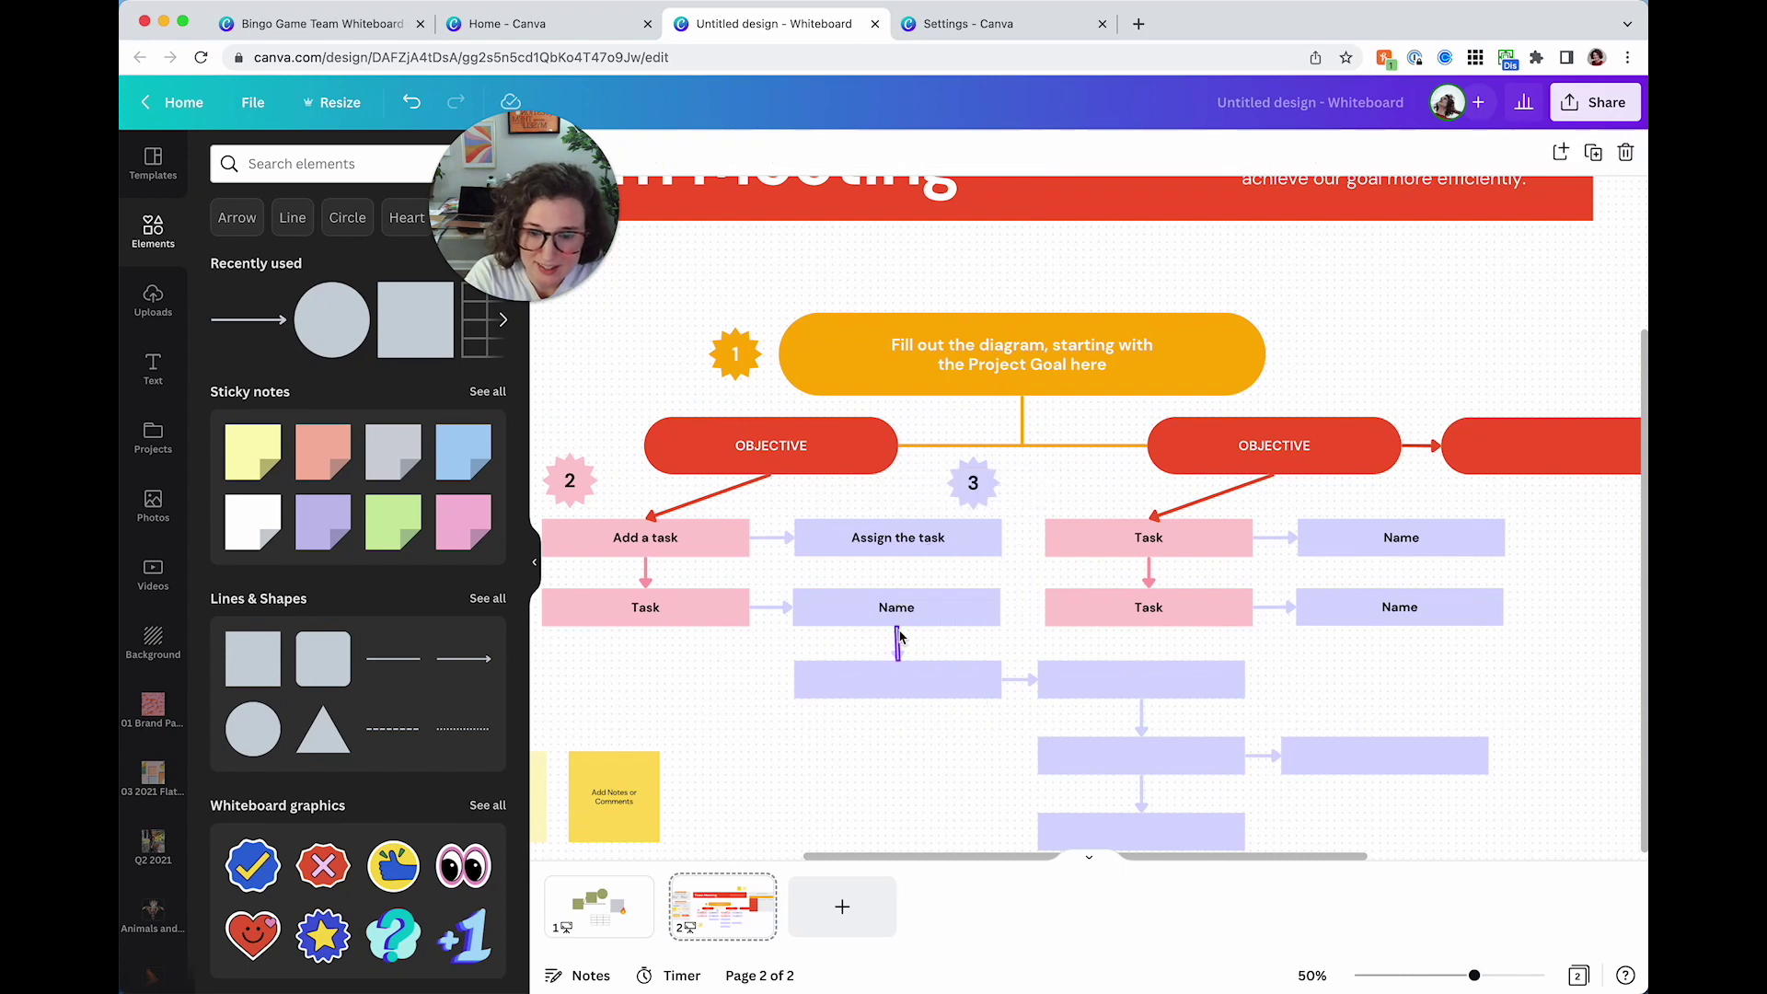
click(746, 789)
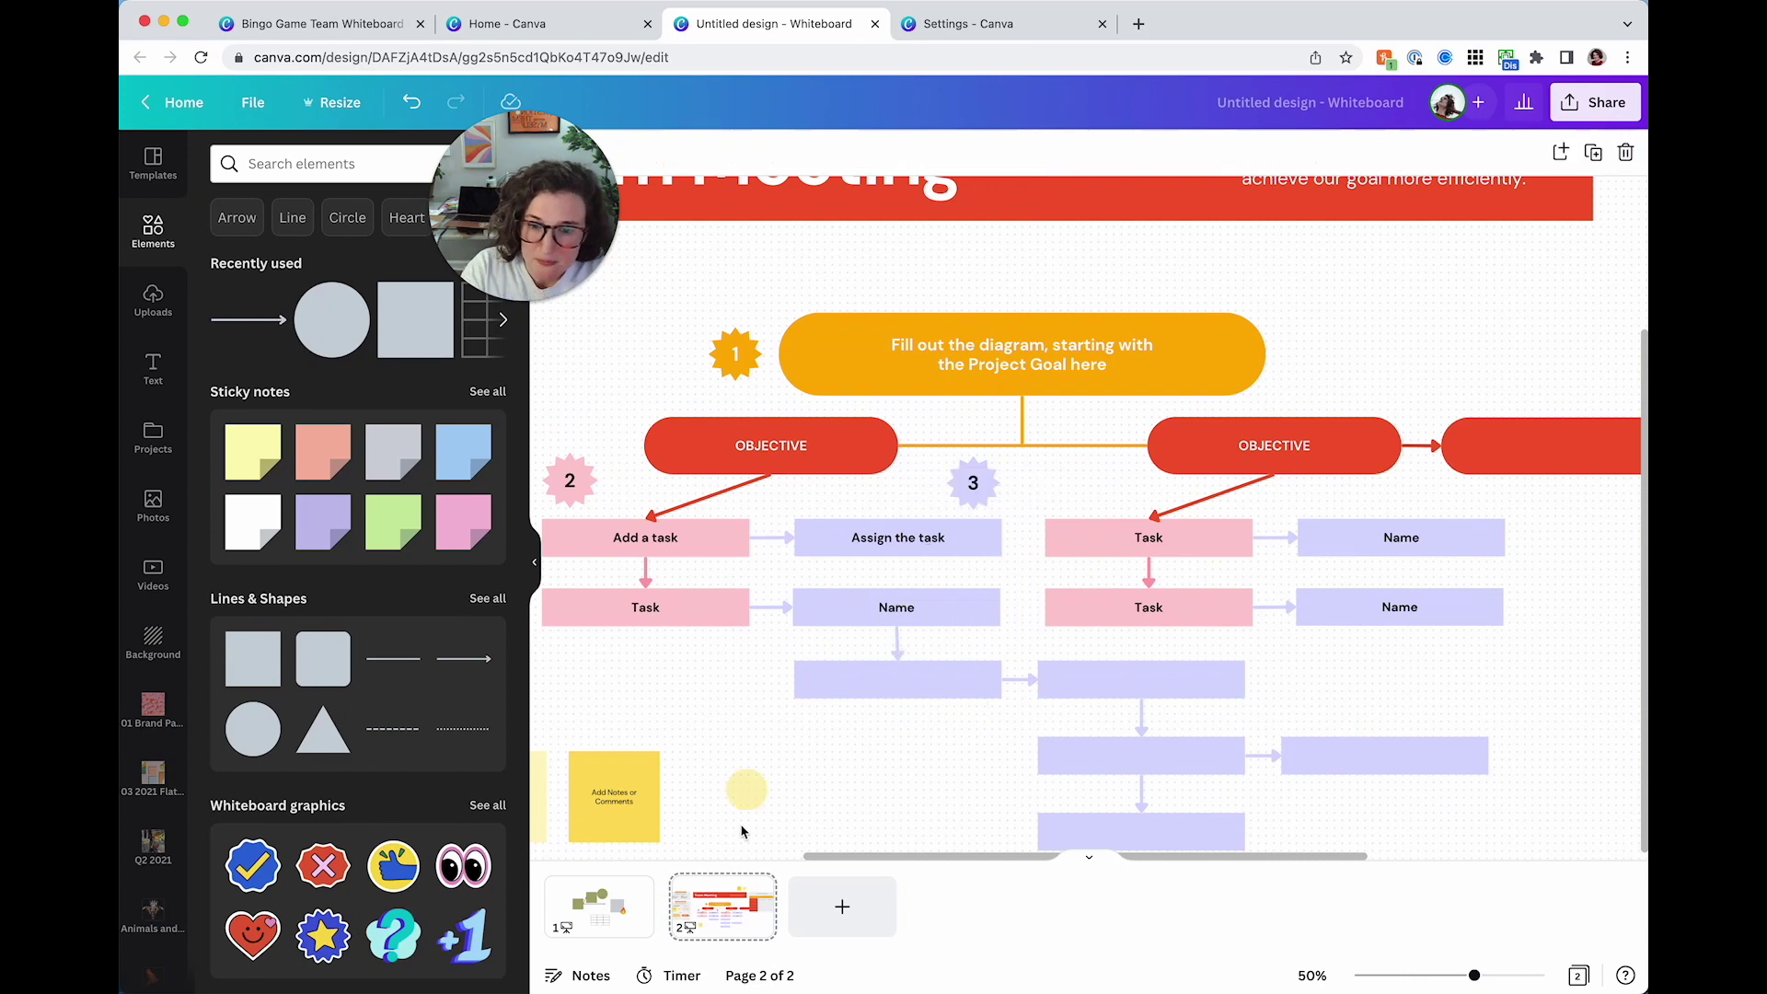
Start a countdown timer, add minutes, restart it and reset it, leaving it at 05:00
click(686, 977)
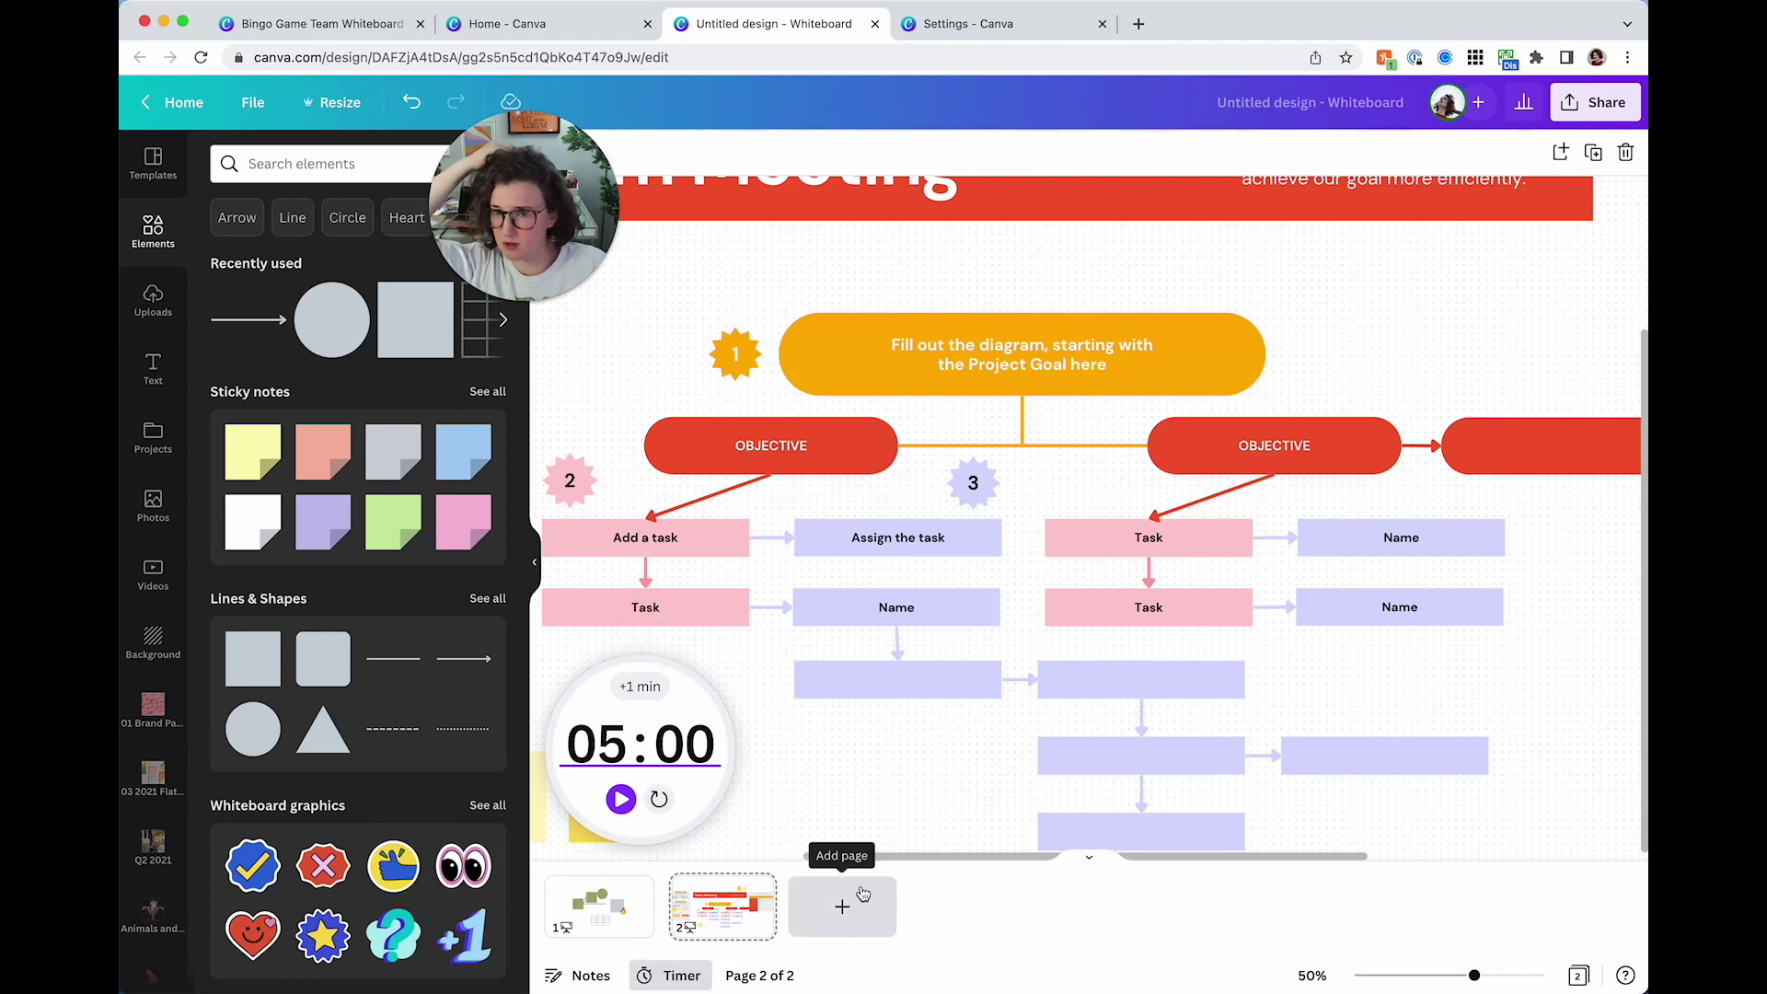
click(615, 803)
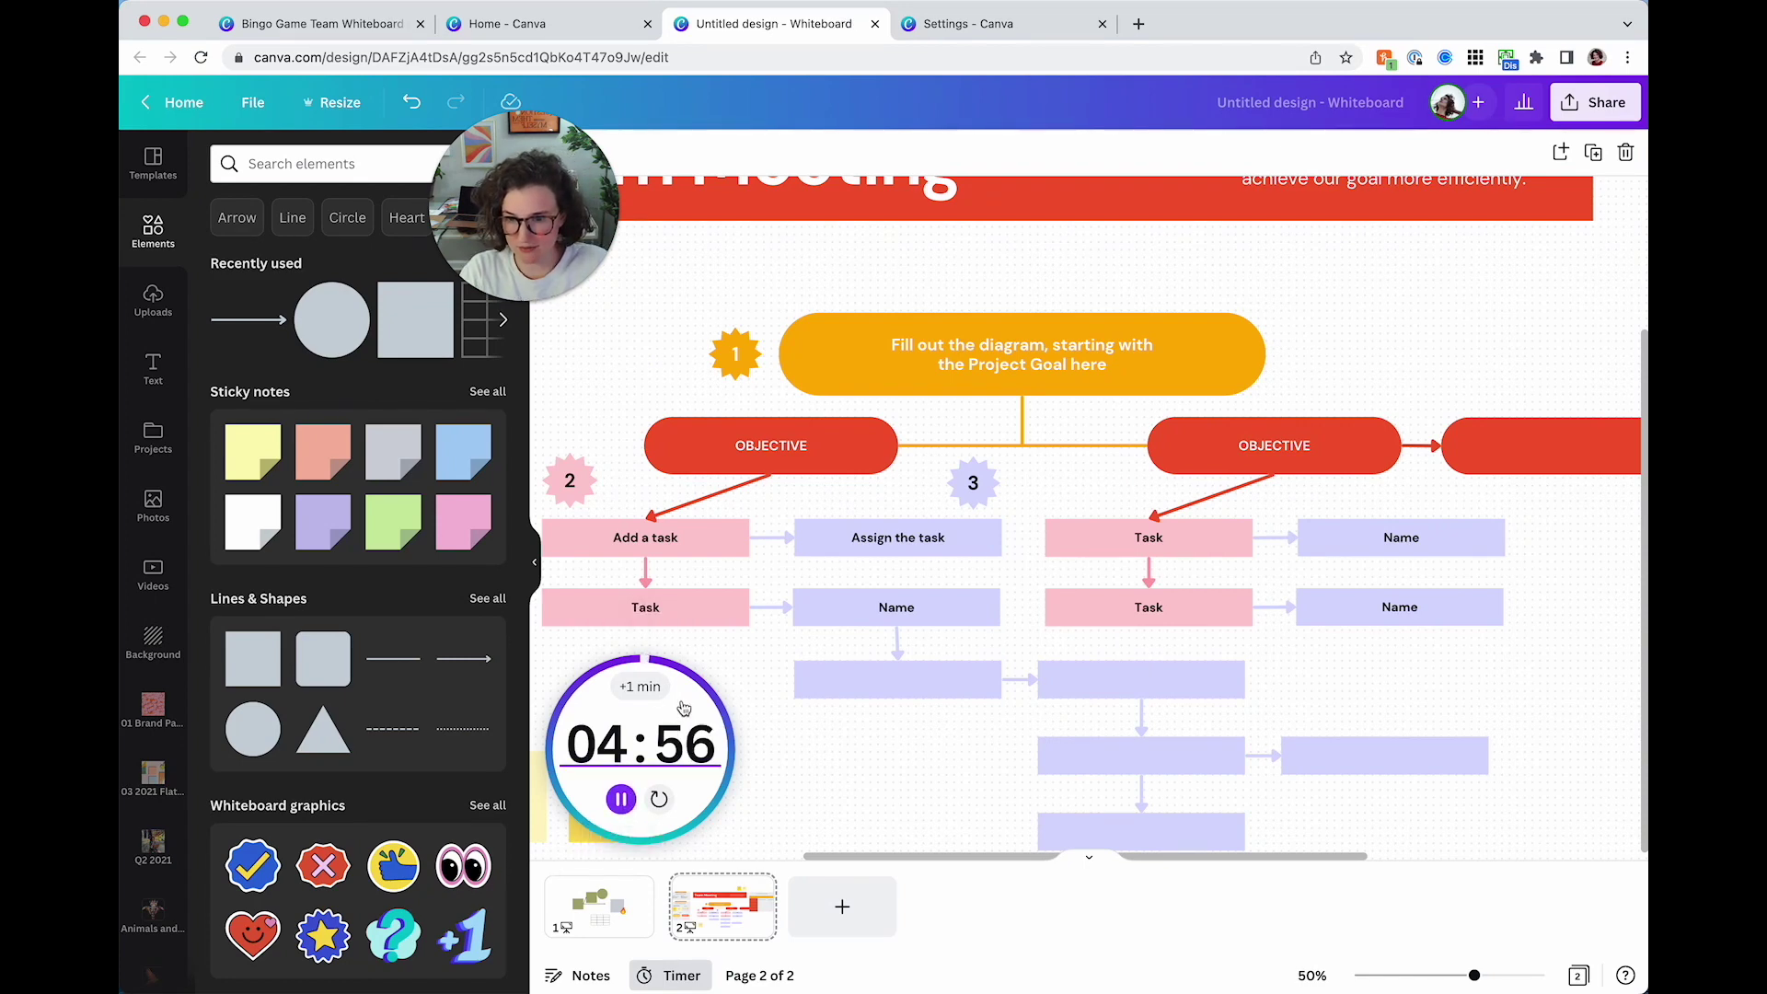
click(635, 687)
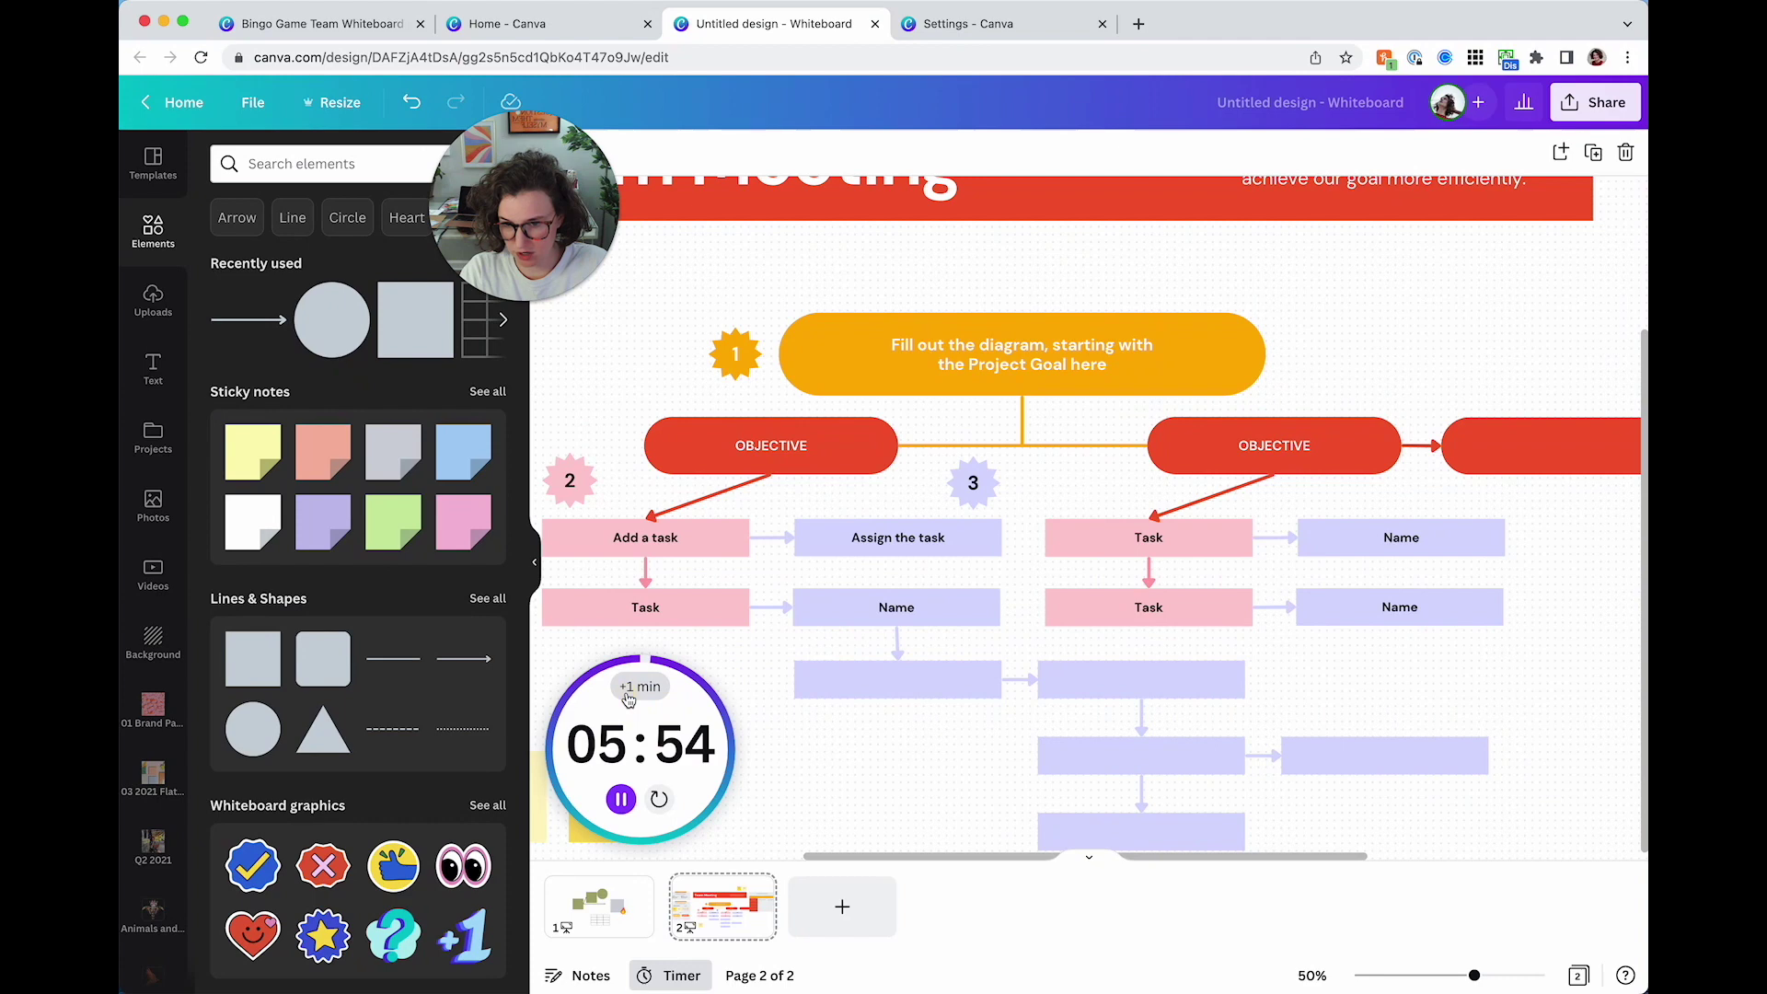
click(635, 687)
click(635, 686)
click(635, 686)
click(635, 687)
click(635, 687)
click(635, 686)
click(659, 799)
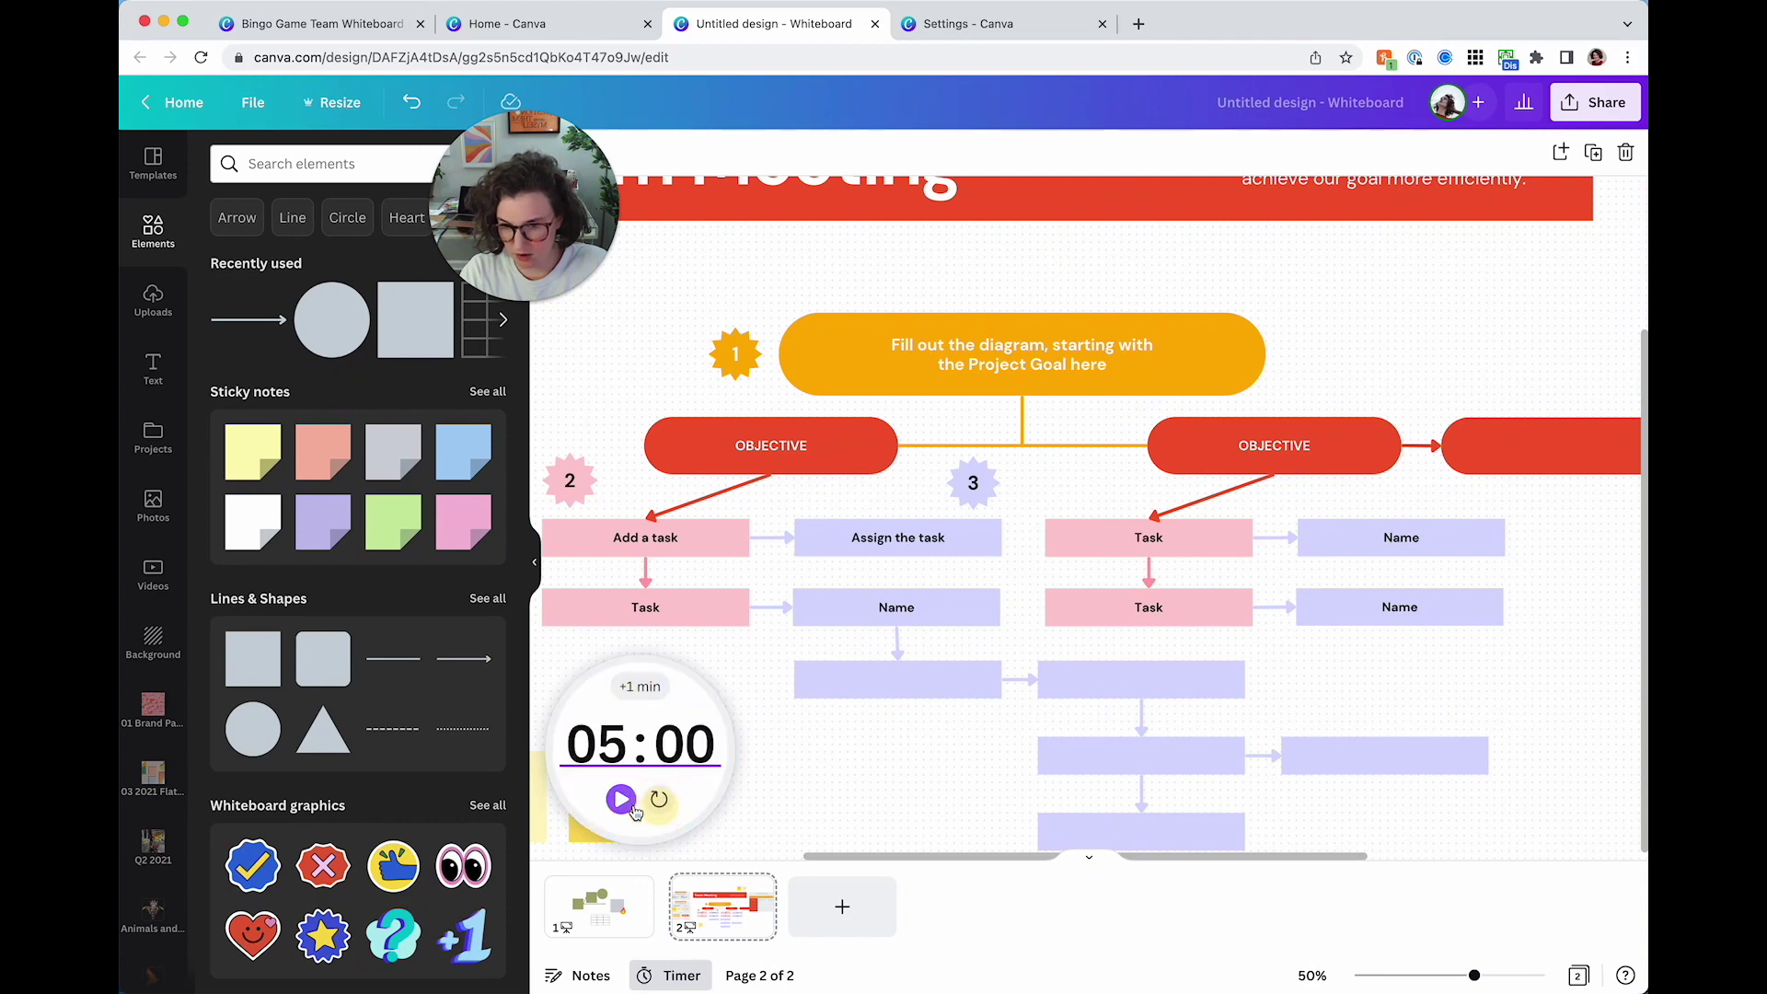
click(620, 799)
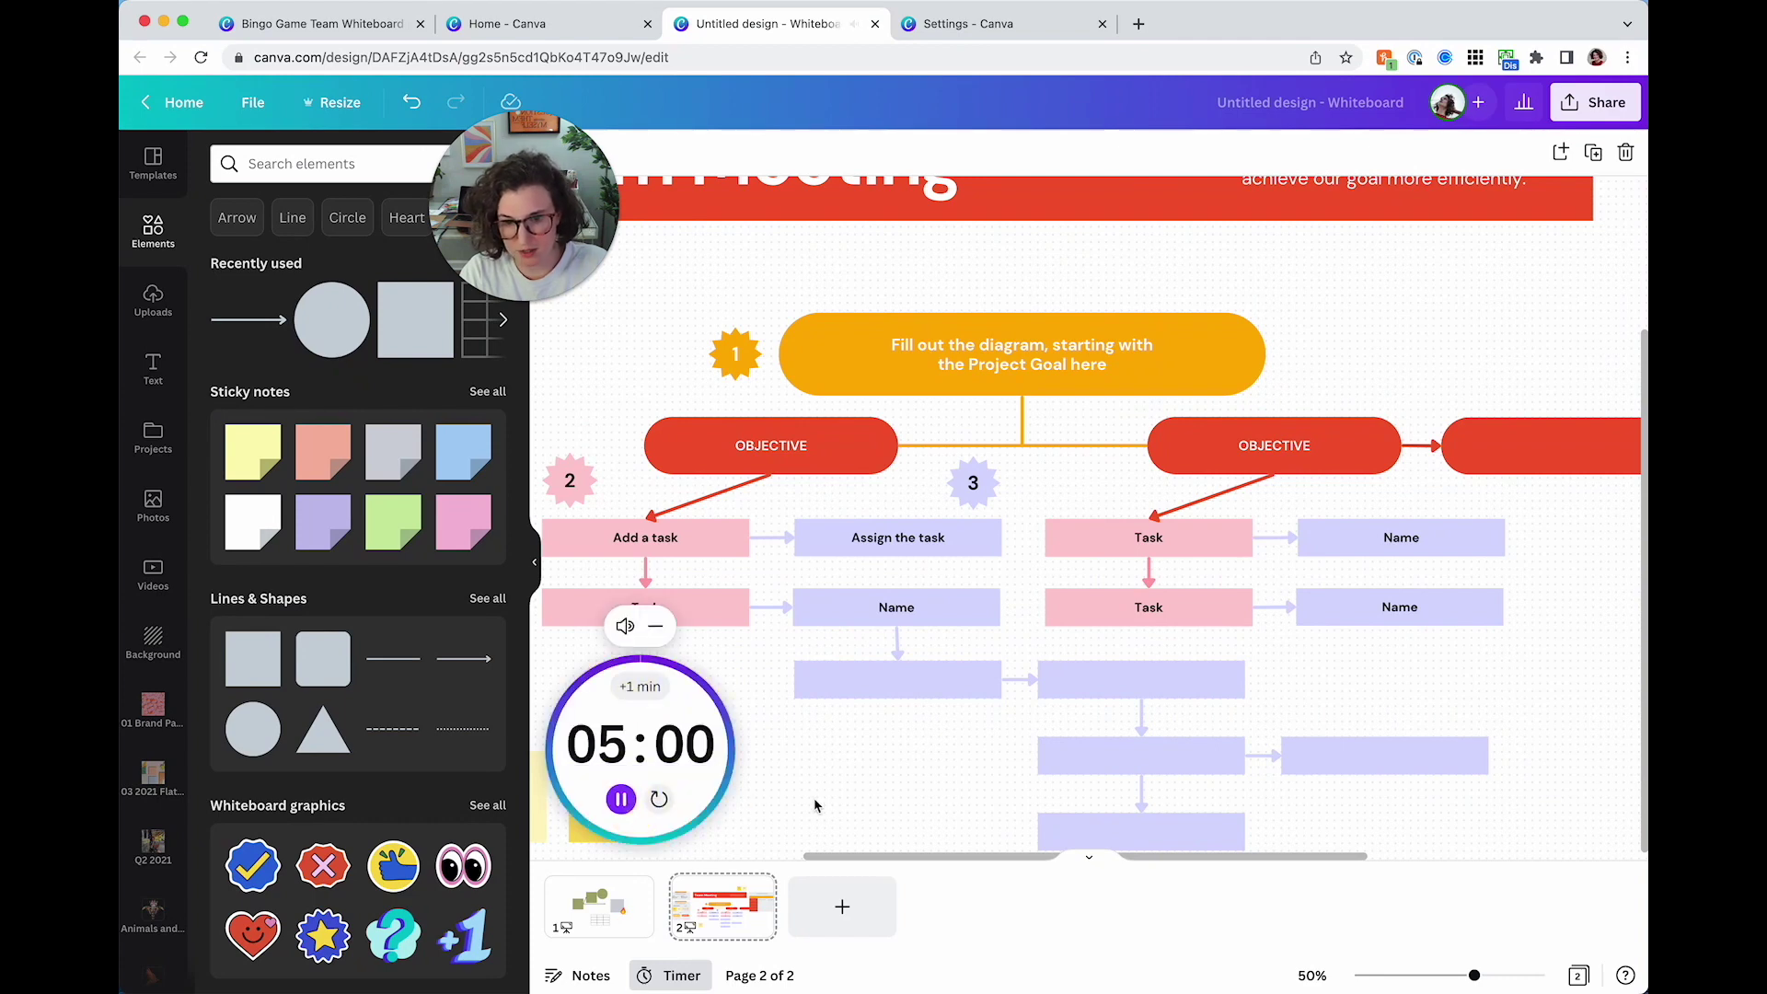
click(670, 976)
click(836, 682)
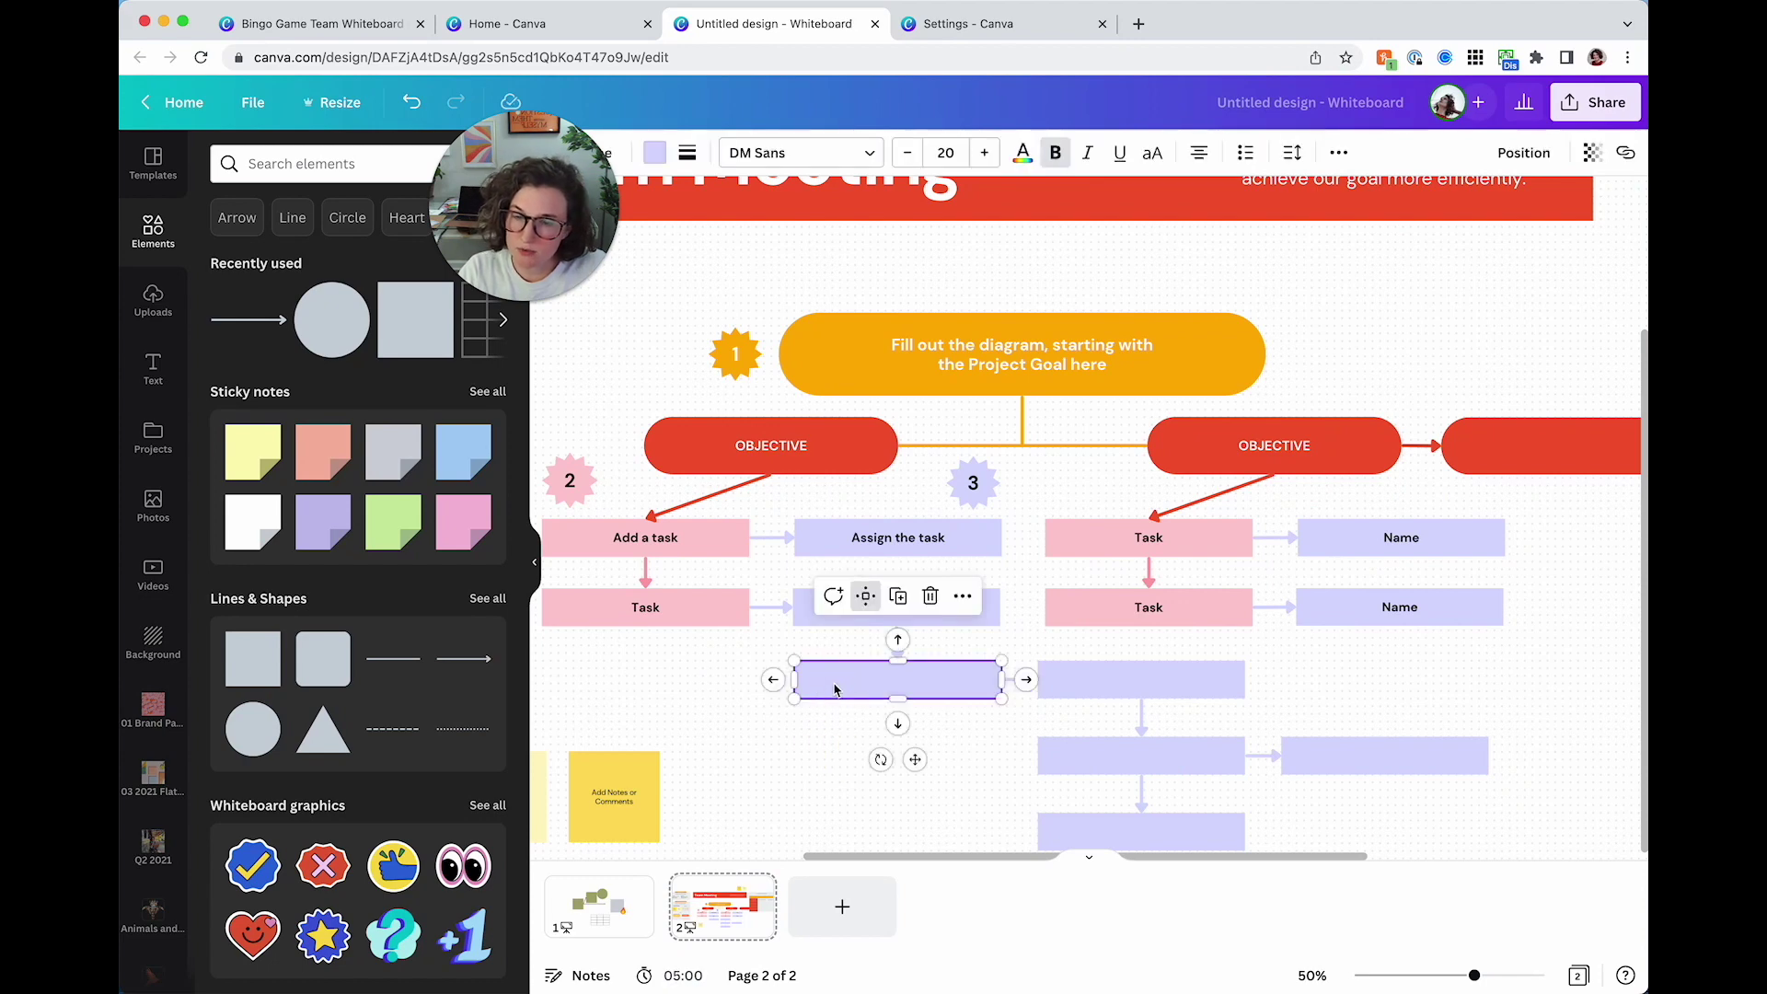
Post the comment 'I hate it' on the orange project-goal shape
click(789, 366)
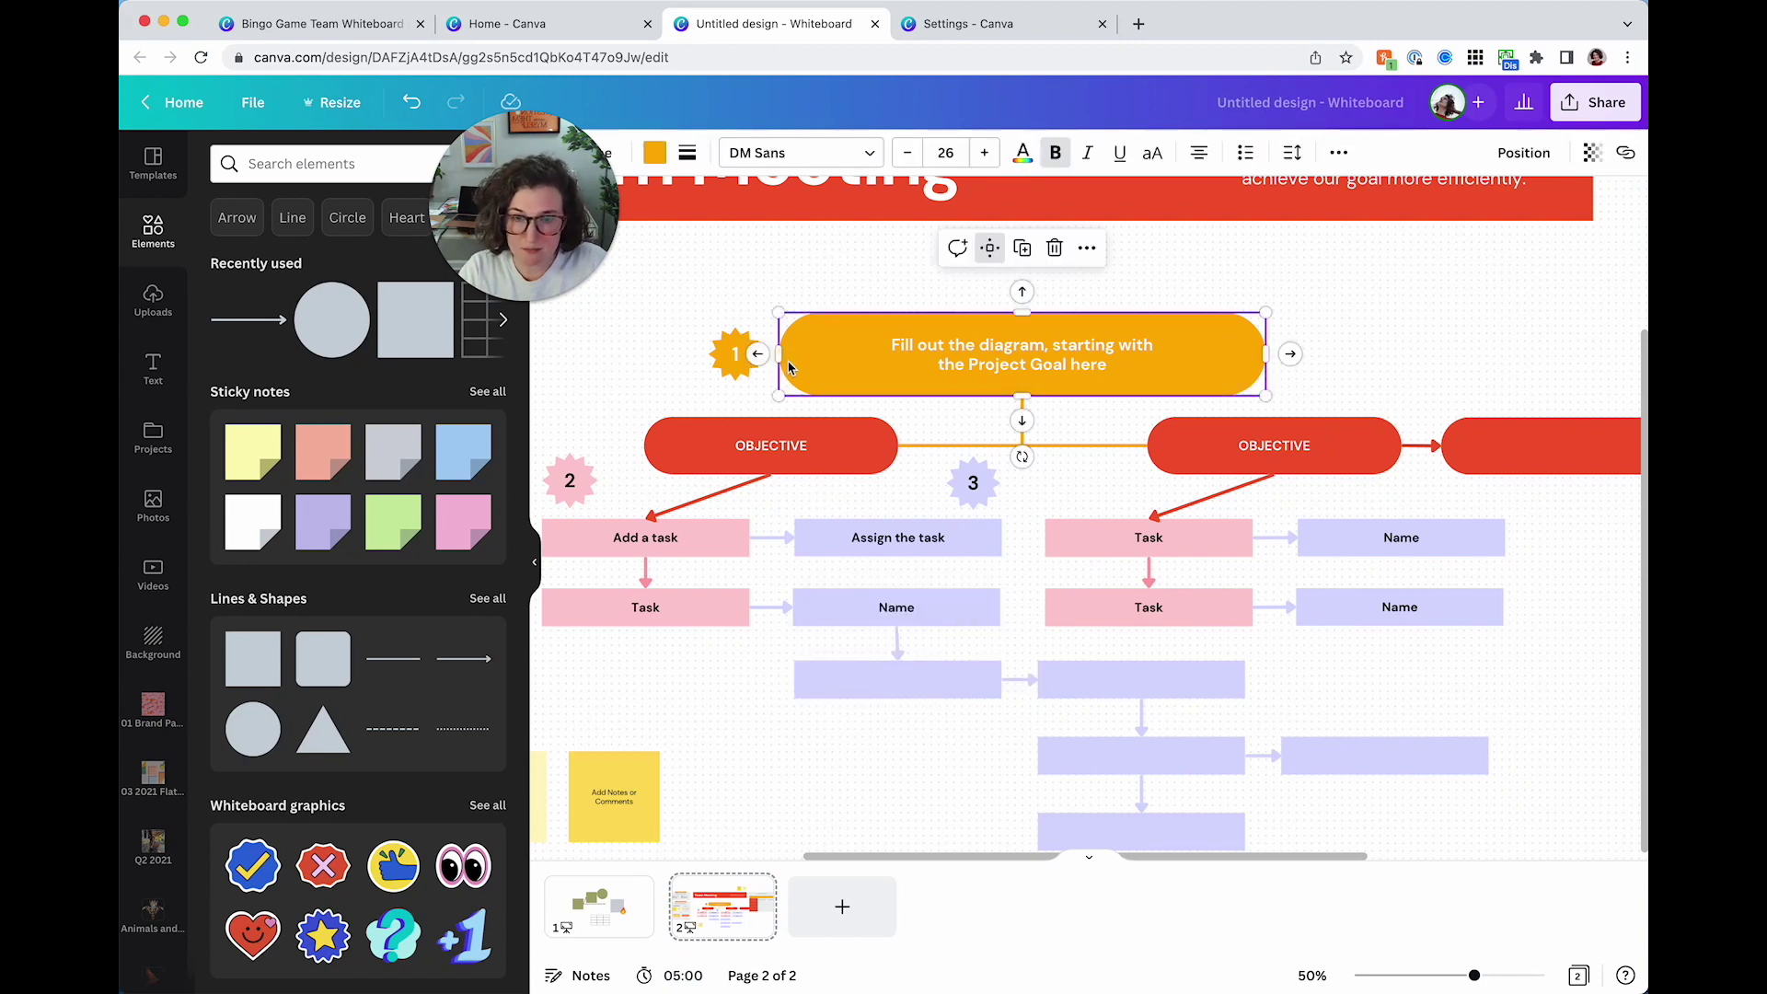
click(955, 250)
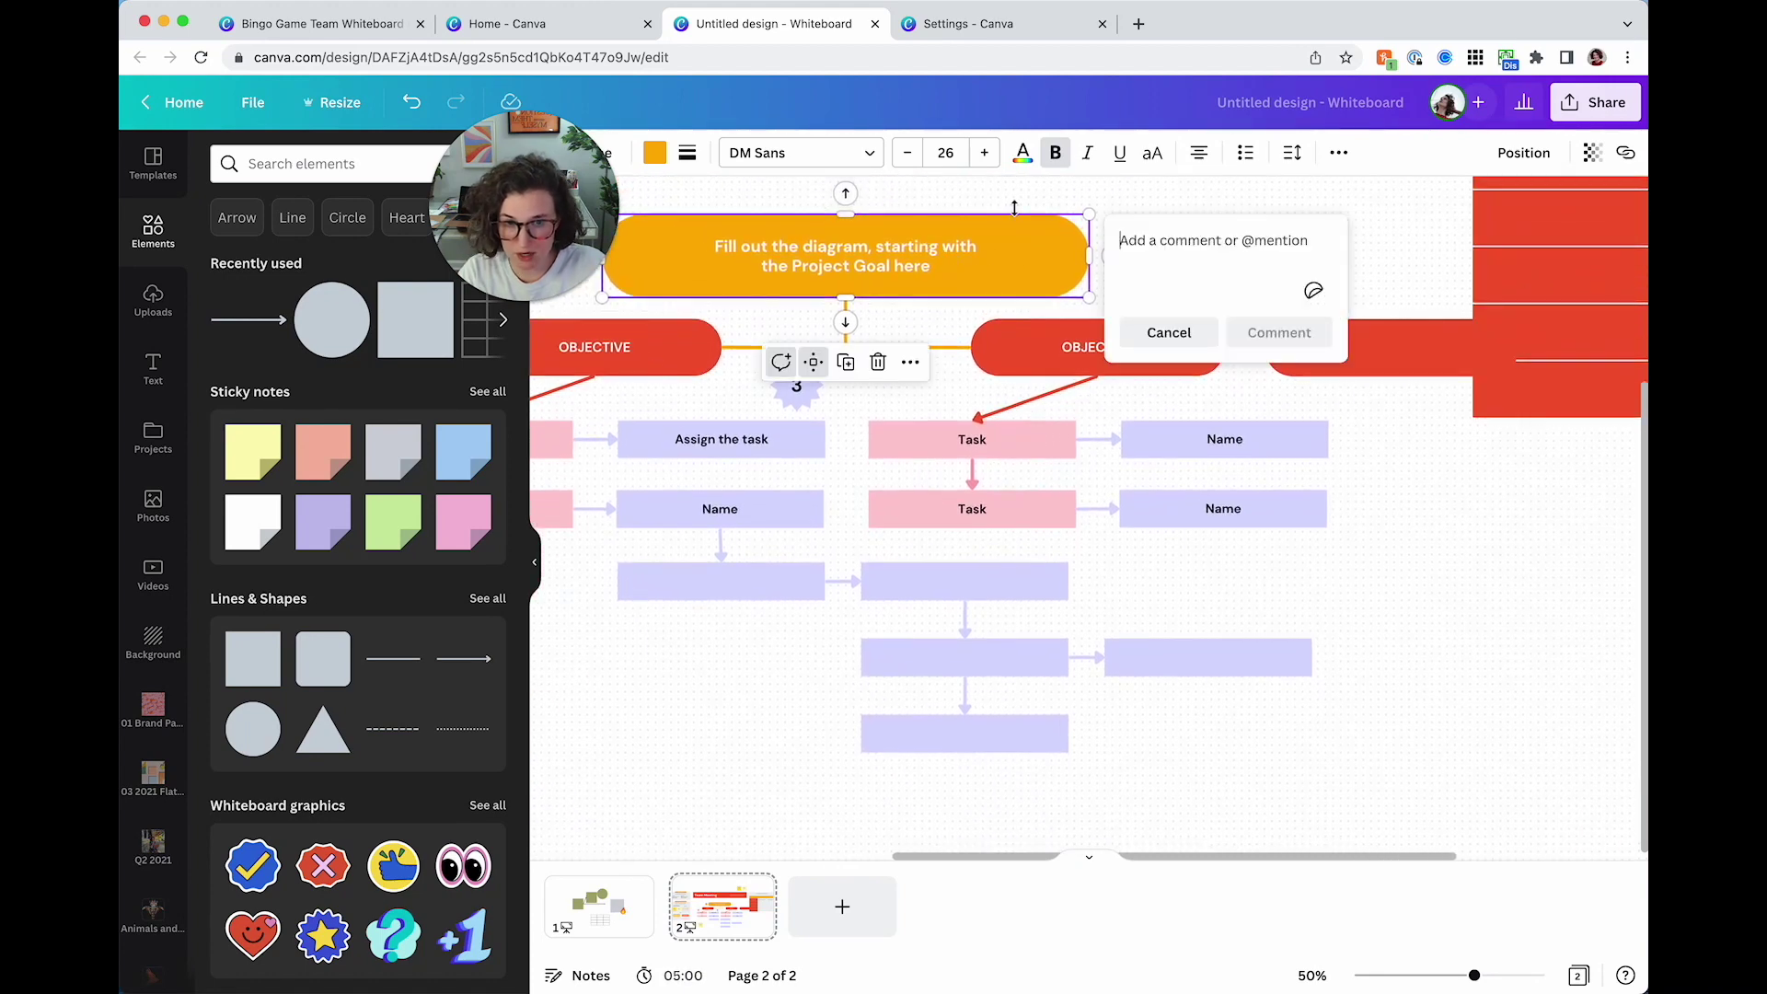
text(I hate it)
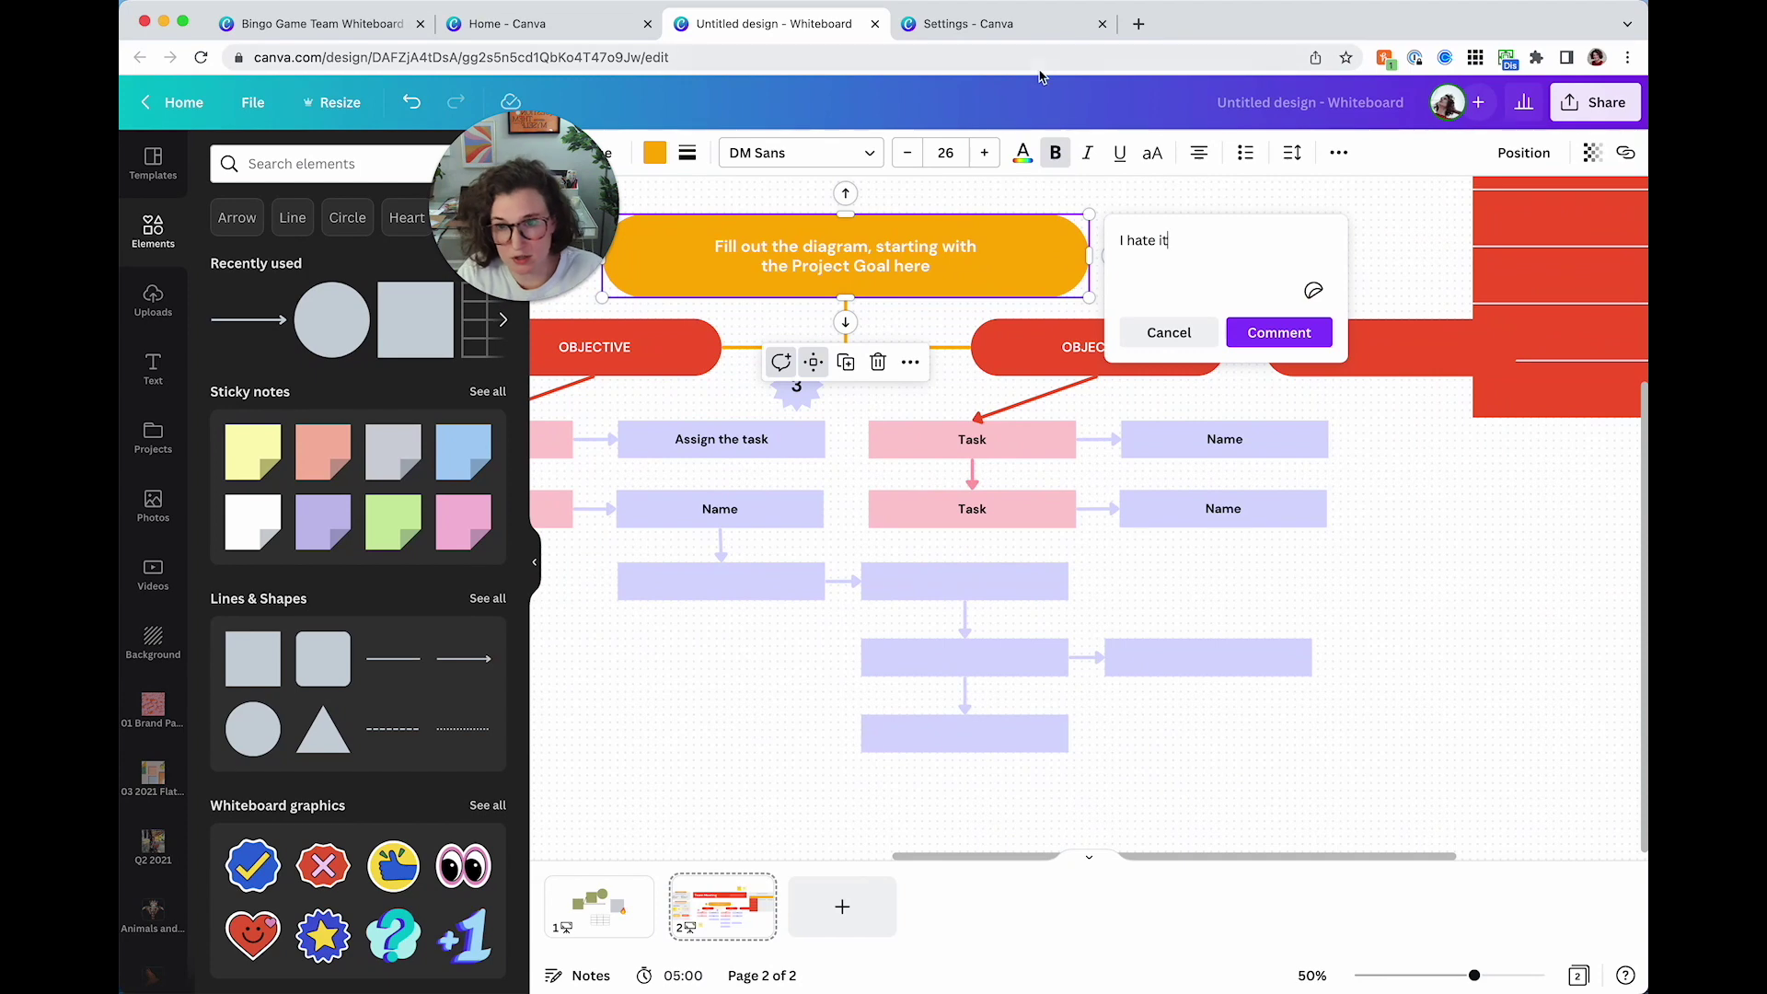
click(1253, 331)
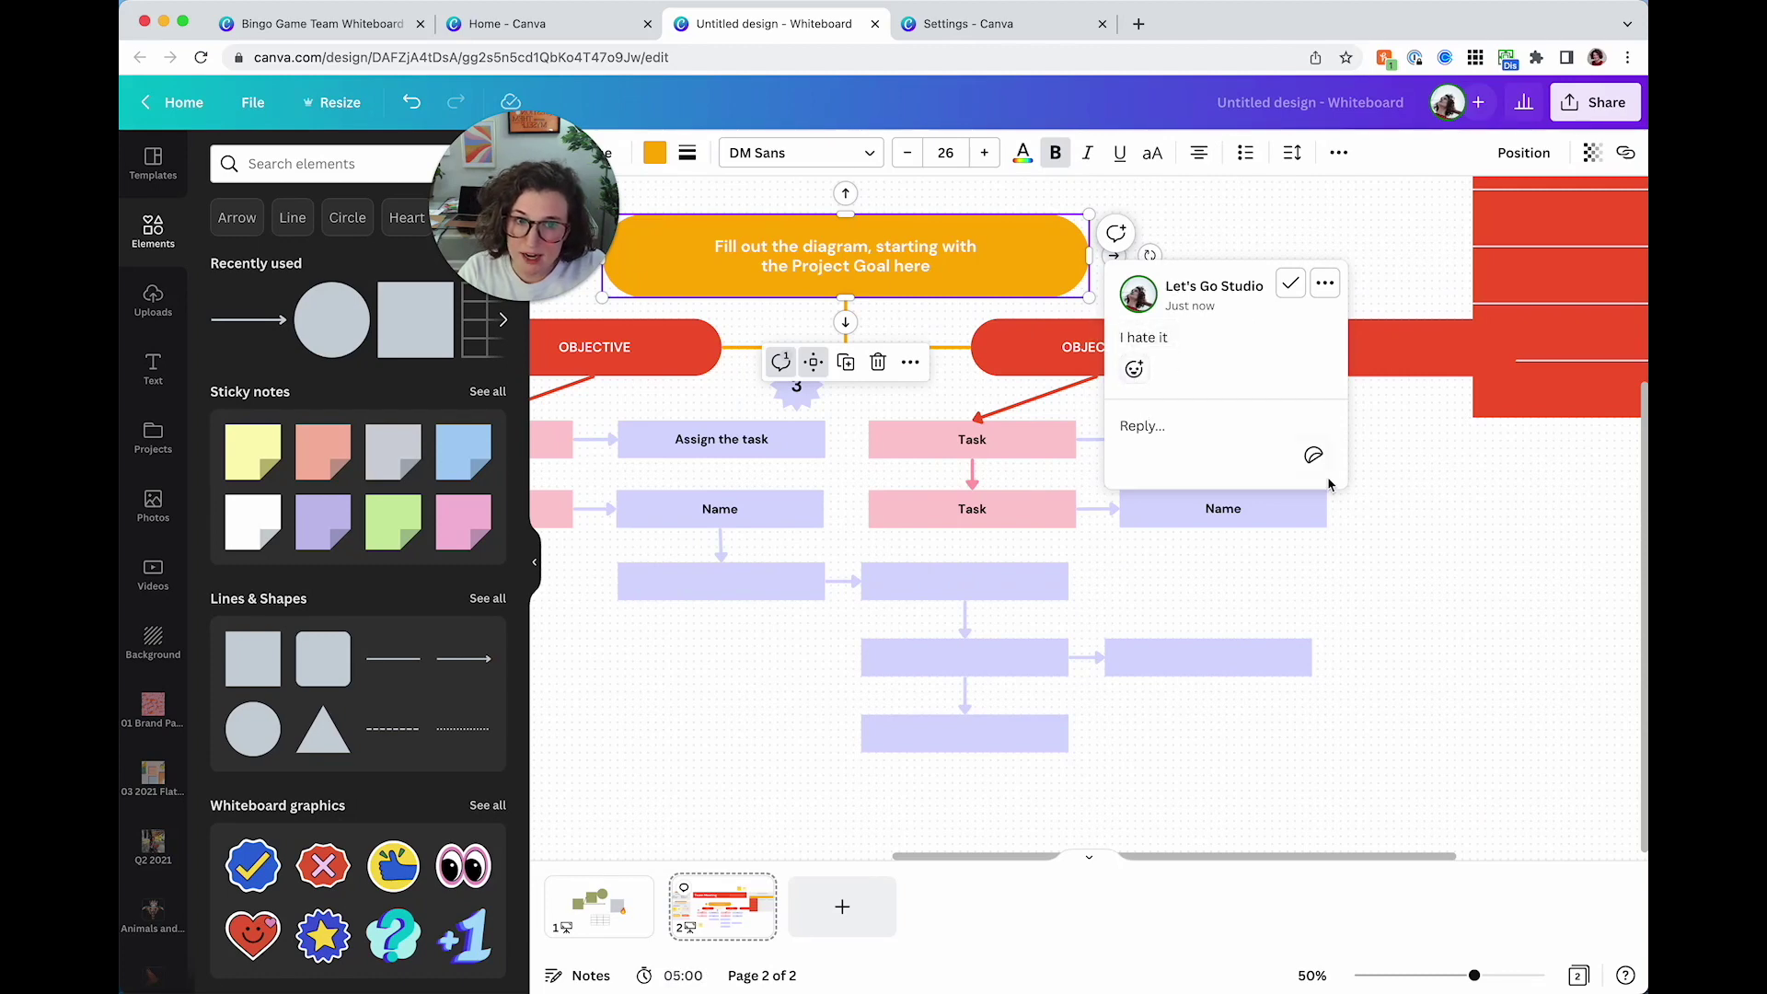
Reply to that comment with a thinking-face sticker
click(1314, 454)
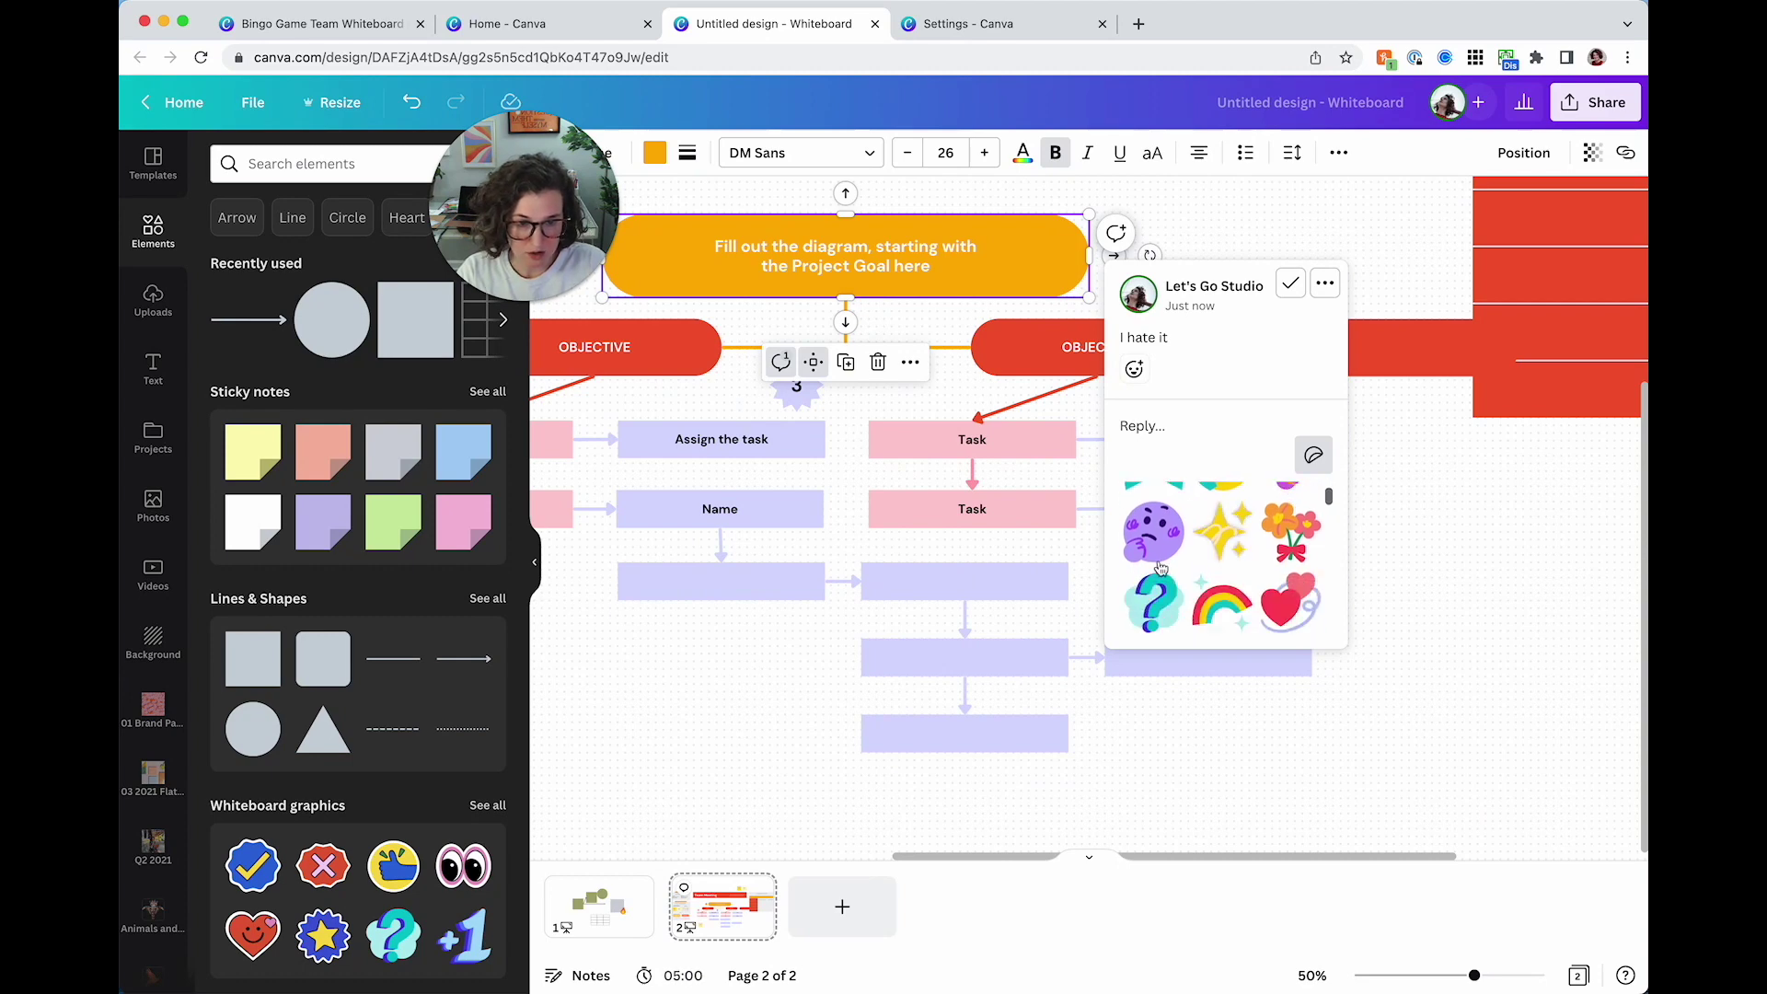
click(1158, 538)
click(1293, 606)
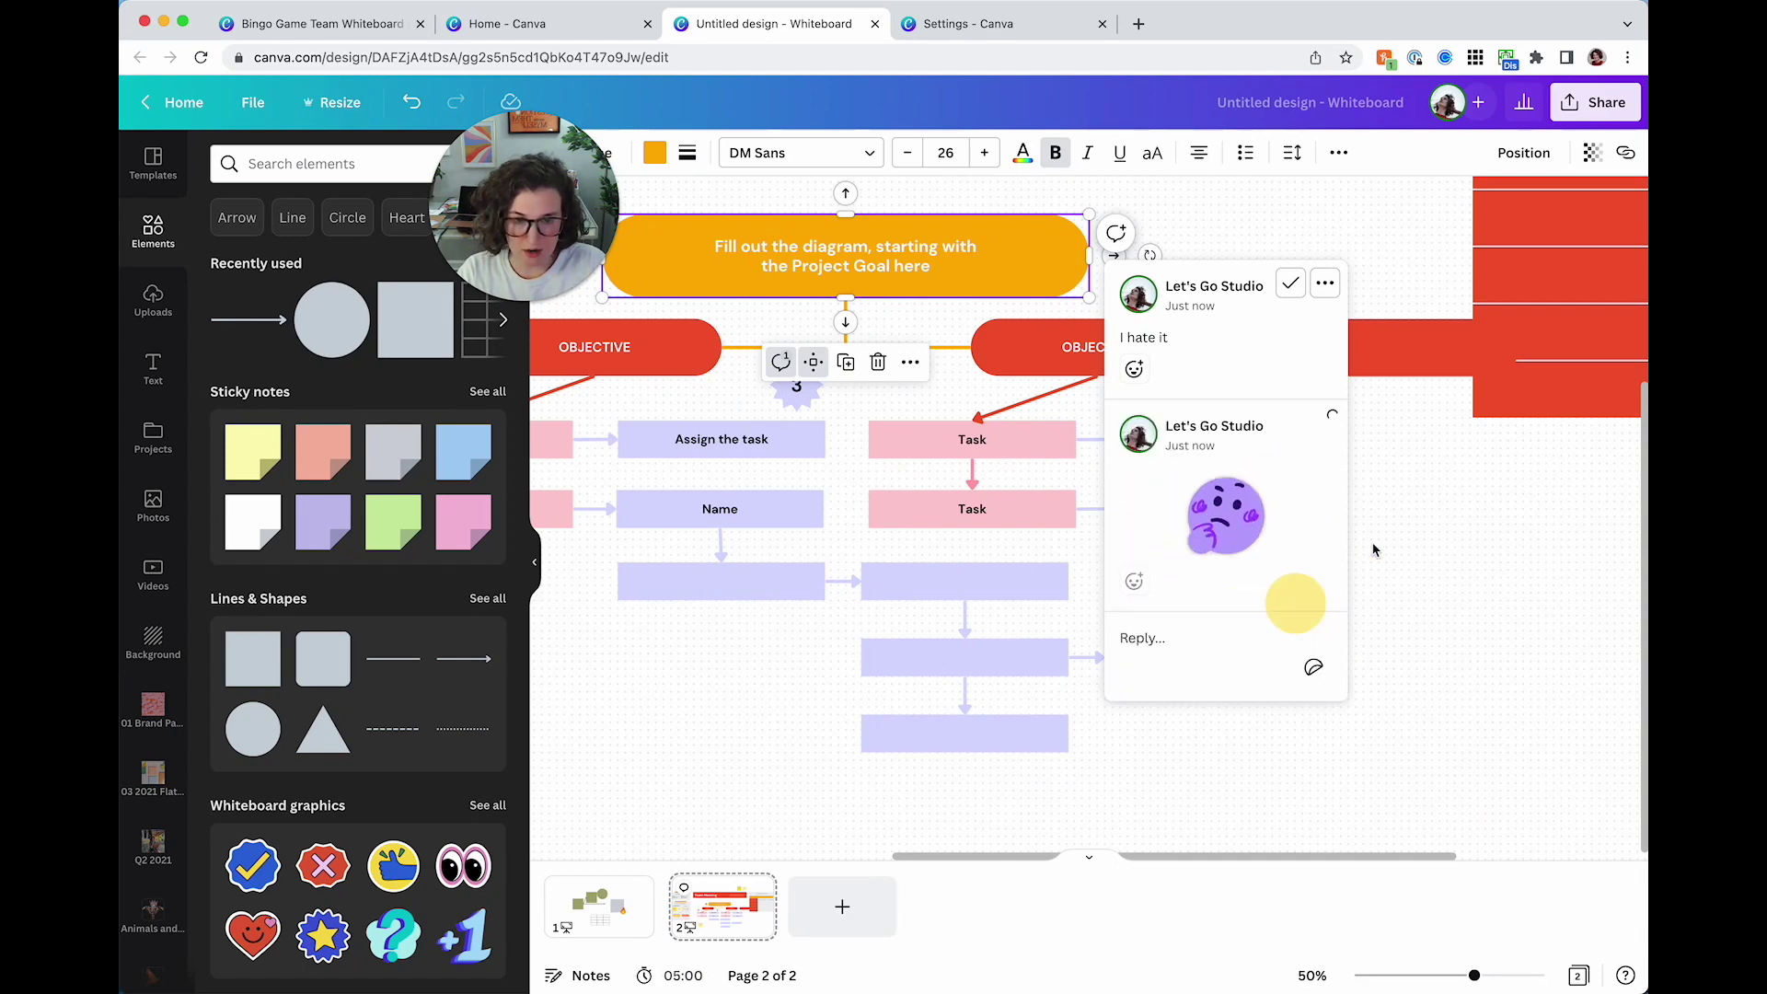
click(1370, 543)
Reopen the goal shape's comment thread and resolve it
scroll(1116, 315, up, 2)
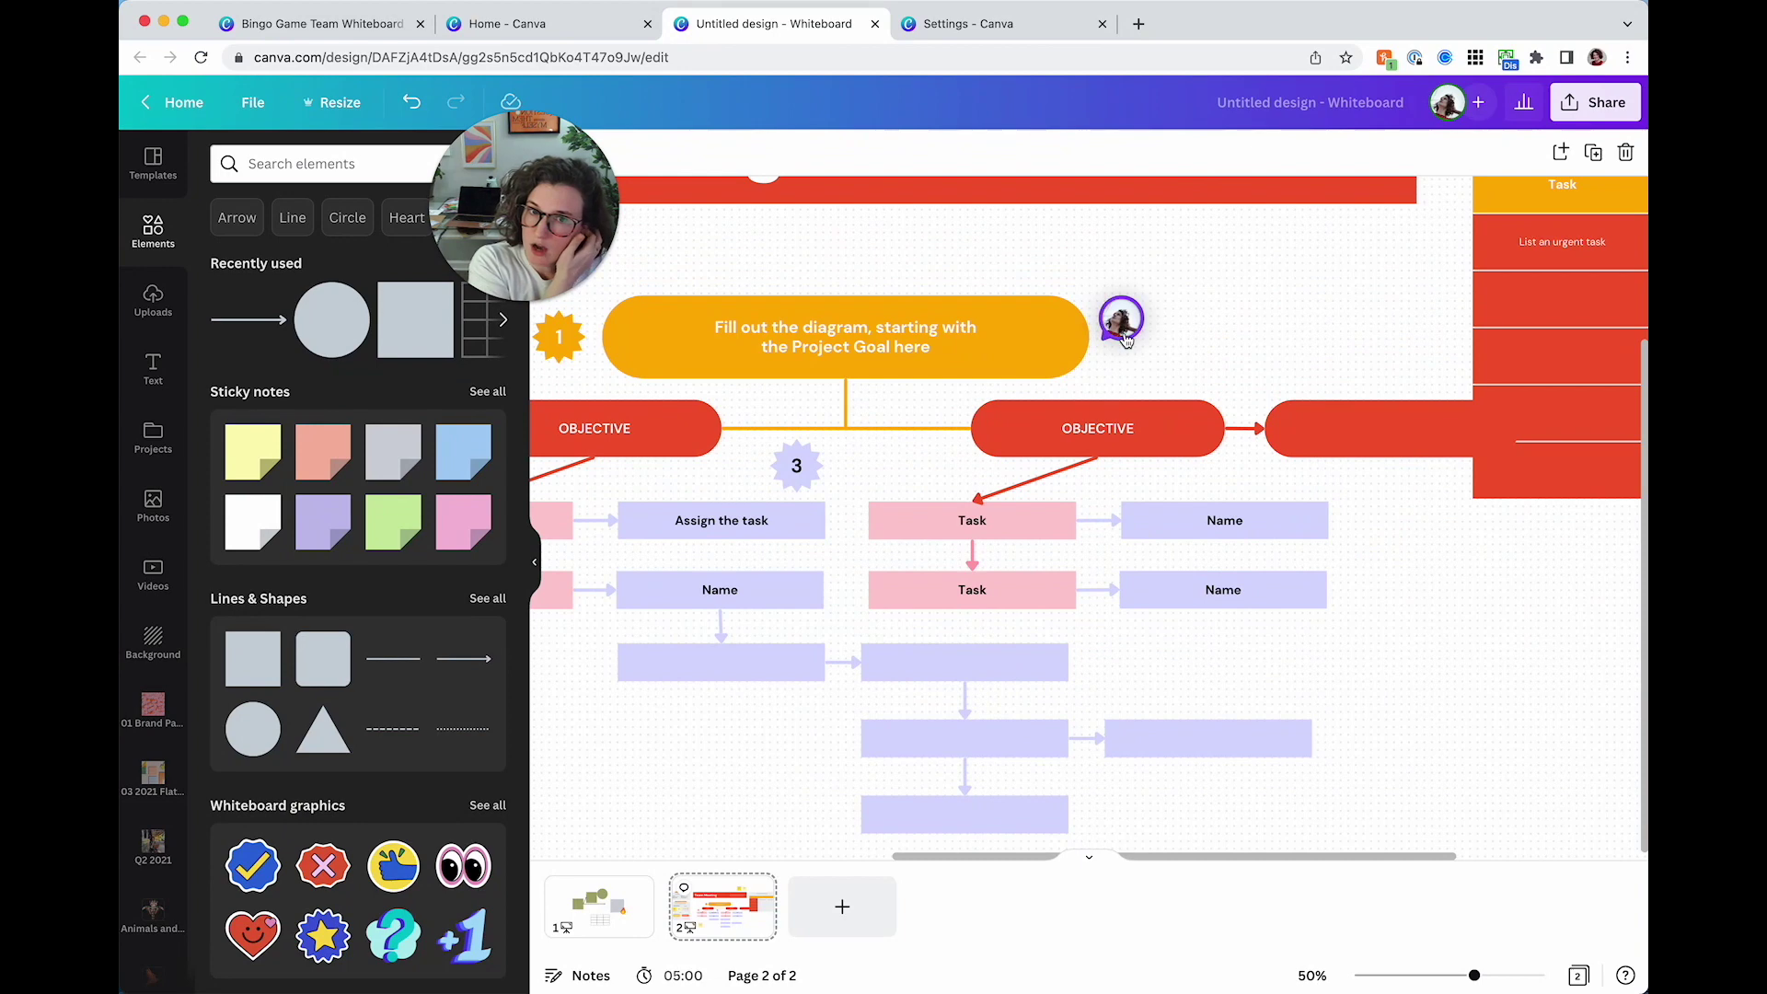
scroll(1158, 430, up, 2)
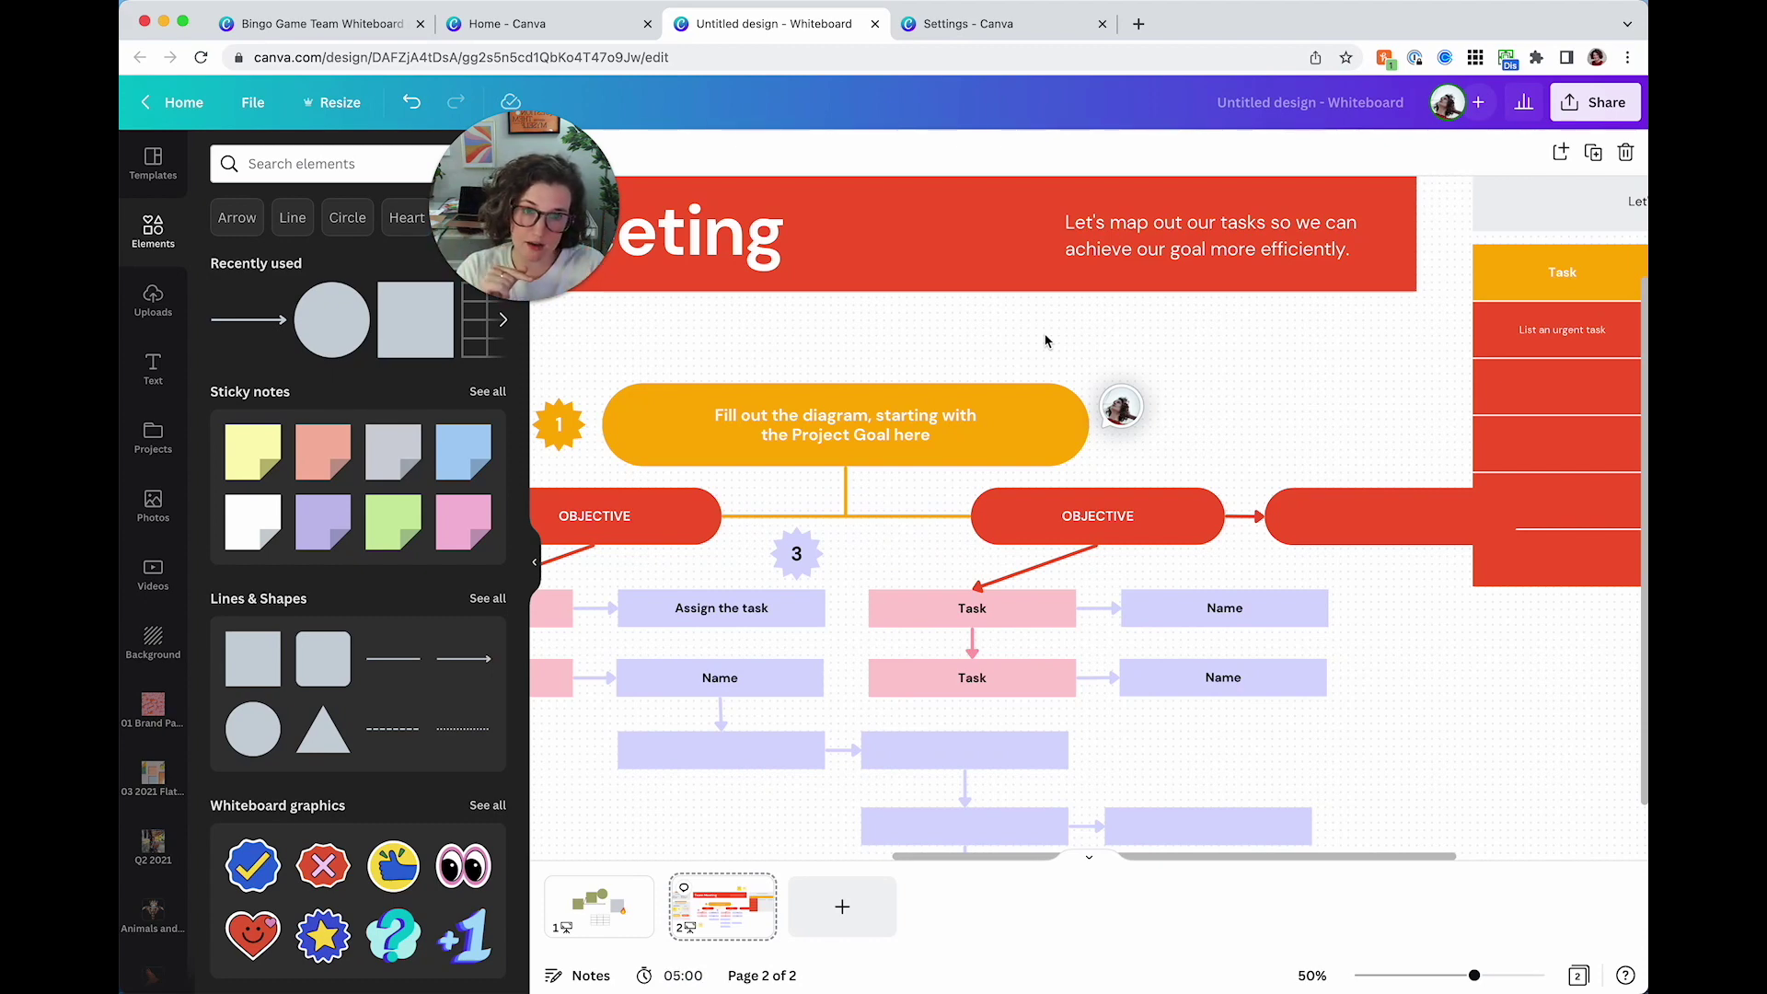
click(1121, 407)
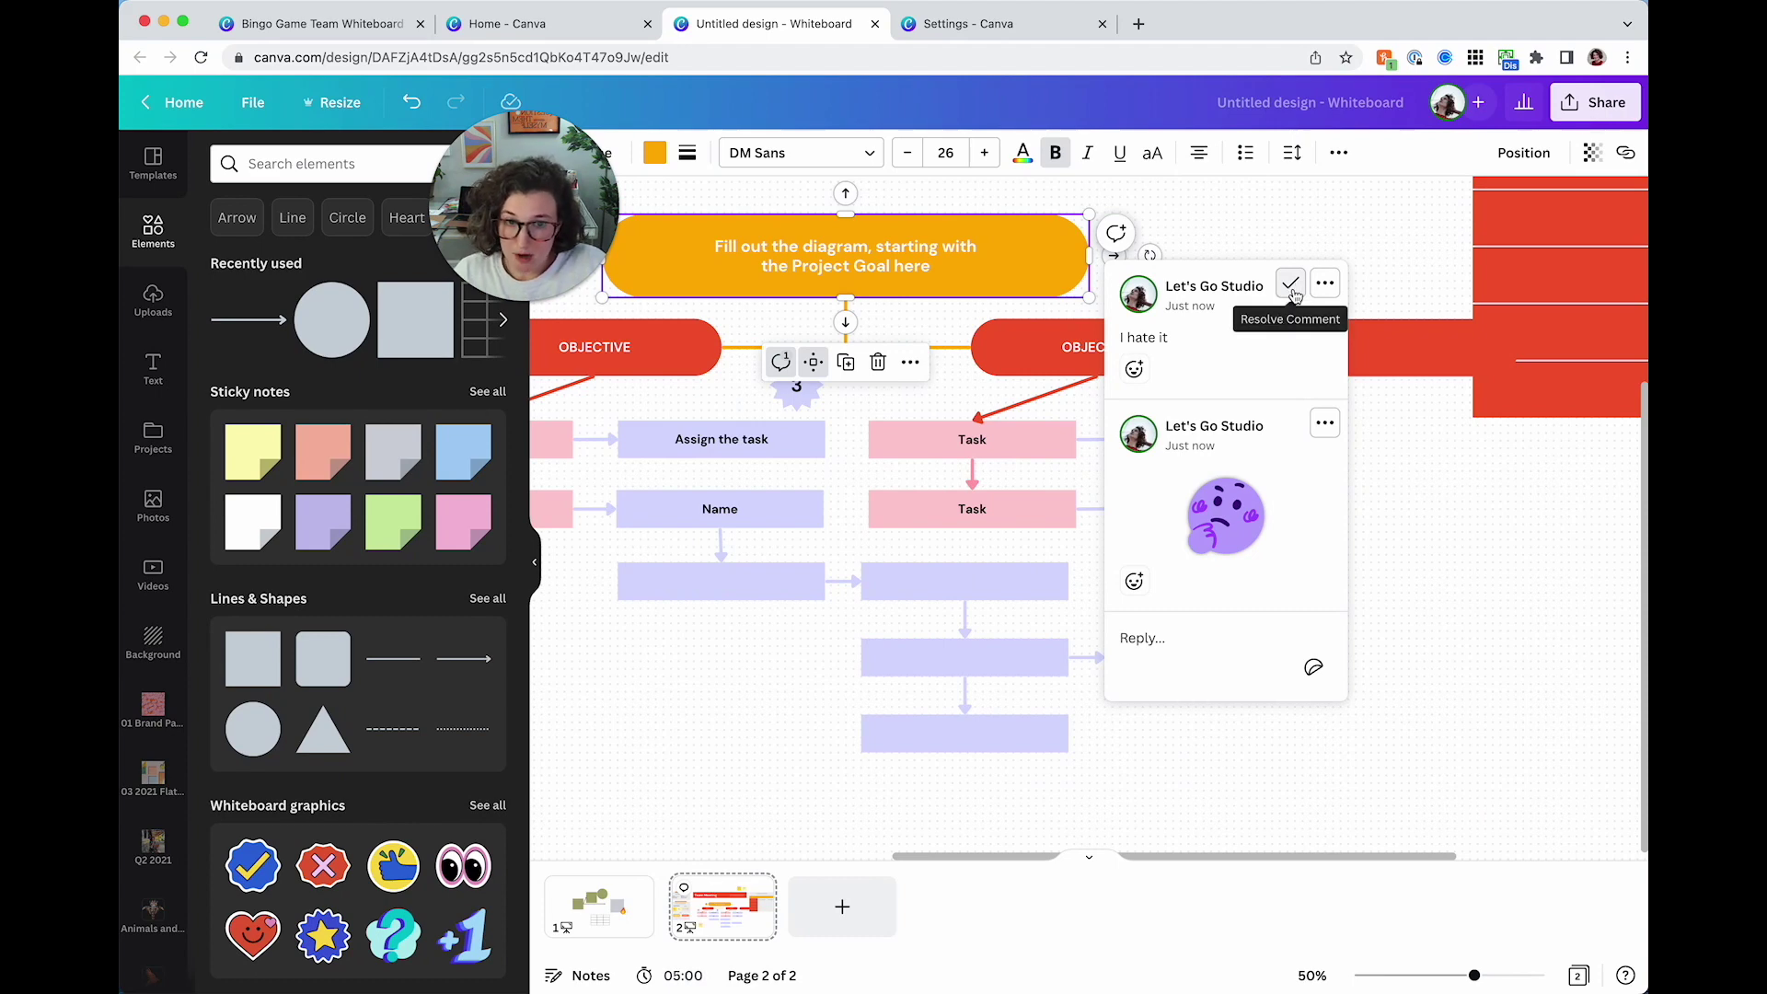
click(1293, 291)
scroll(1298, 288, up, 3)
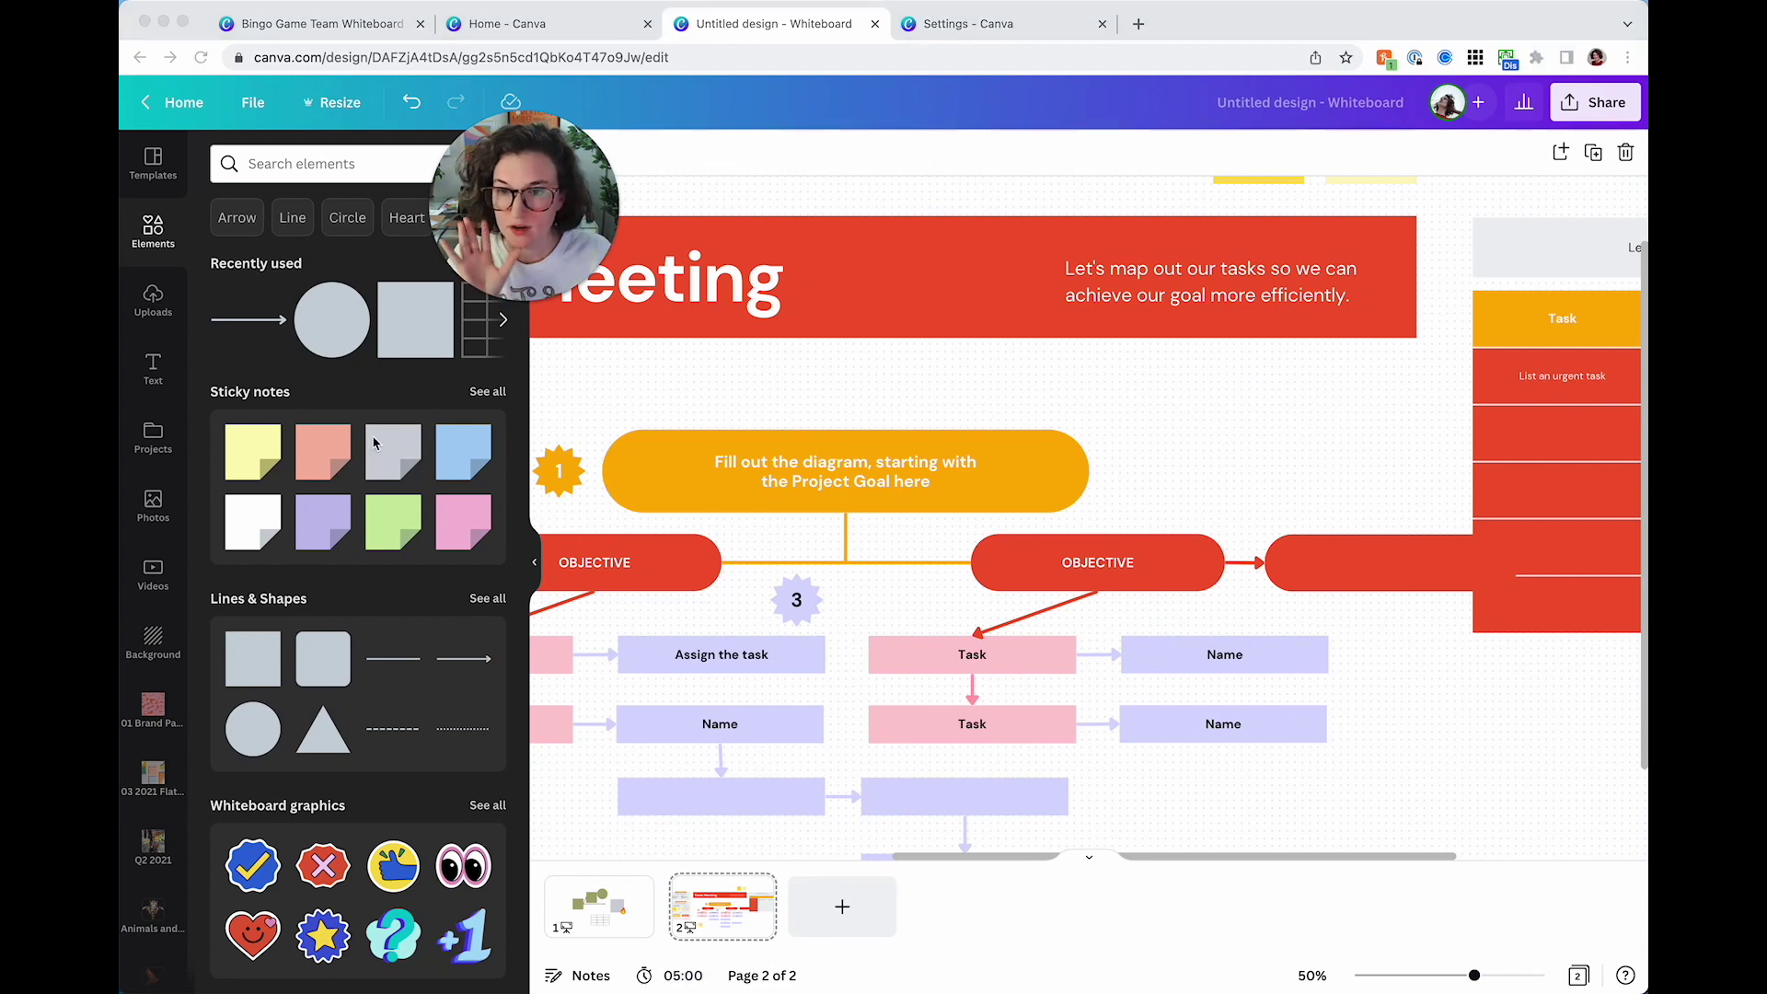
Set link access to Anyone with the link with Can edit, and copy the share link
click(696, 196)
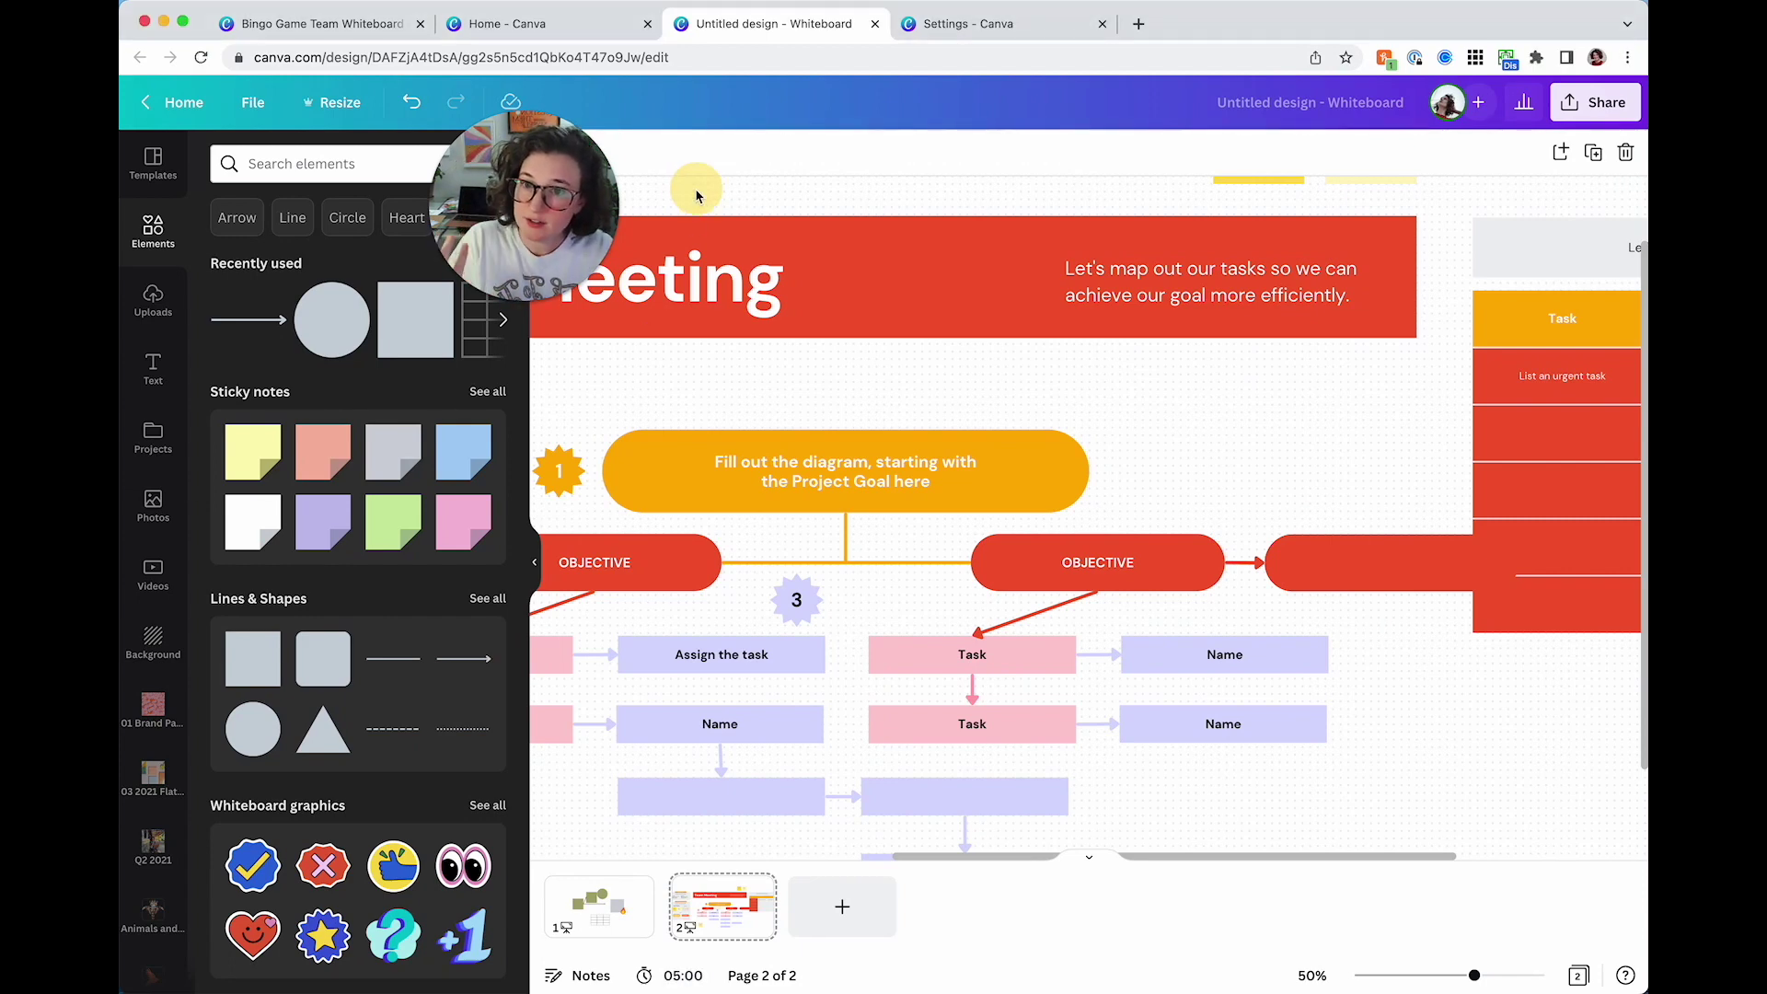
click(1573, 106)
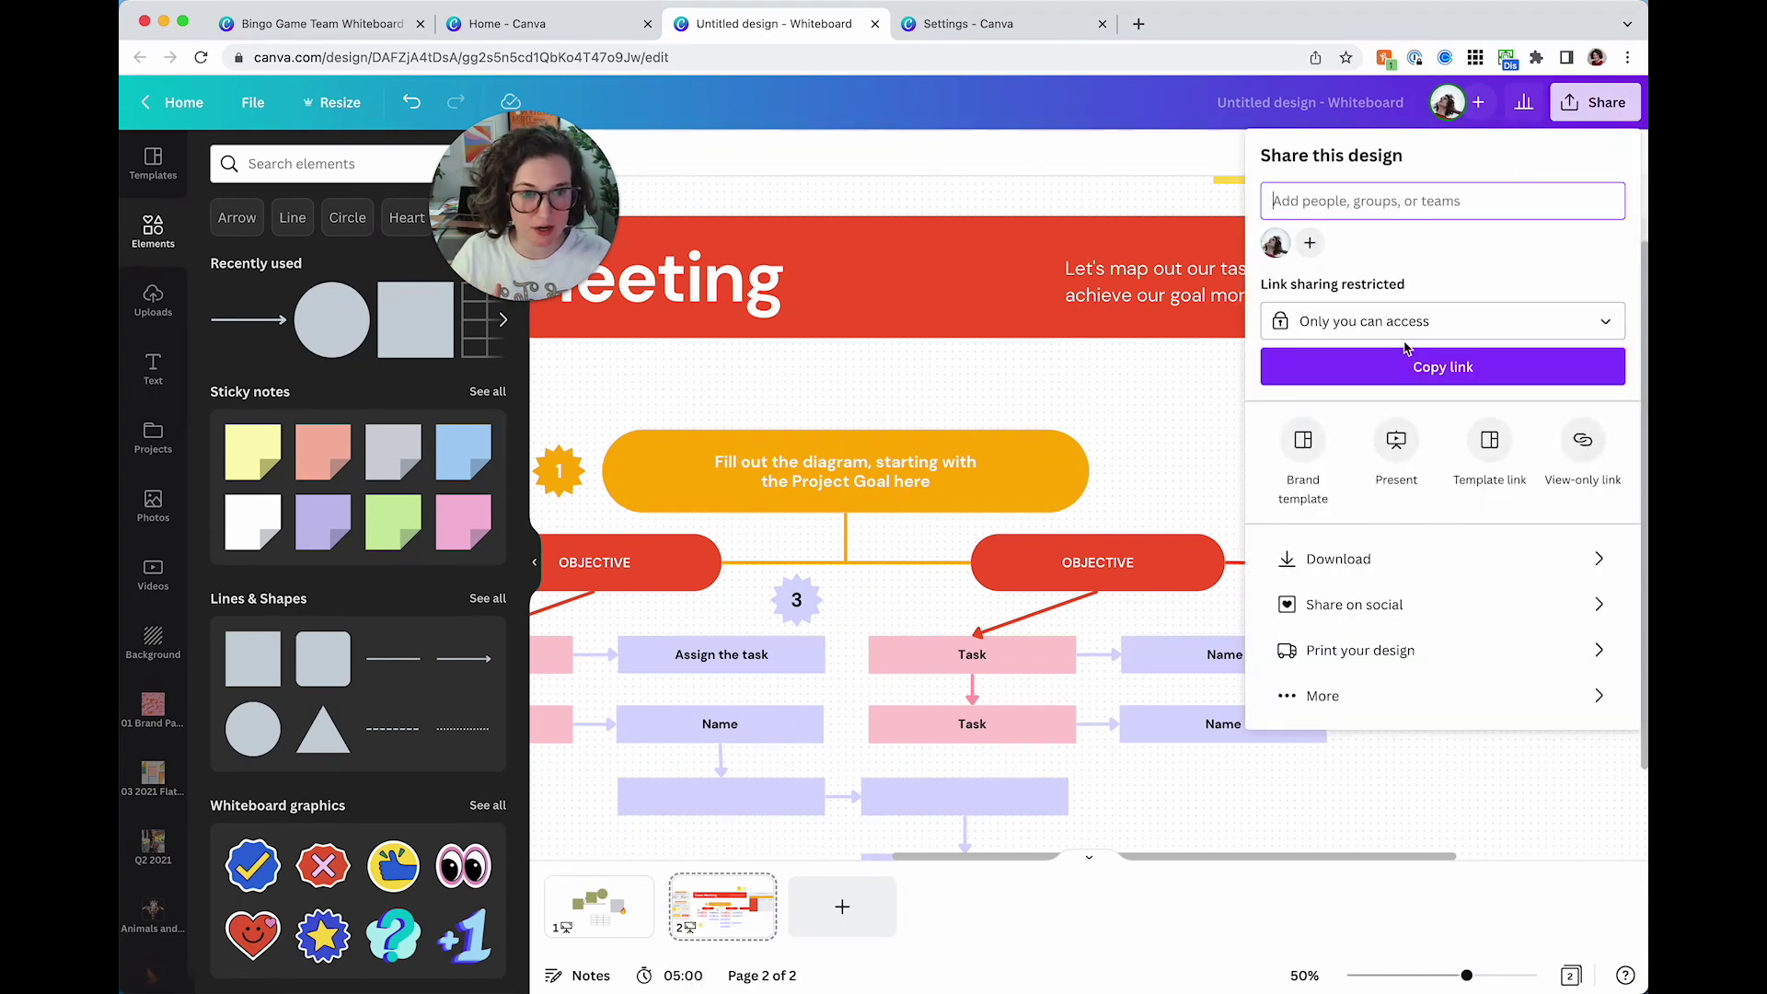
click(1381, 322)
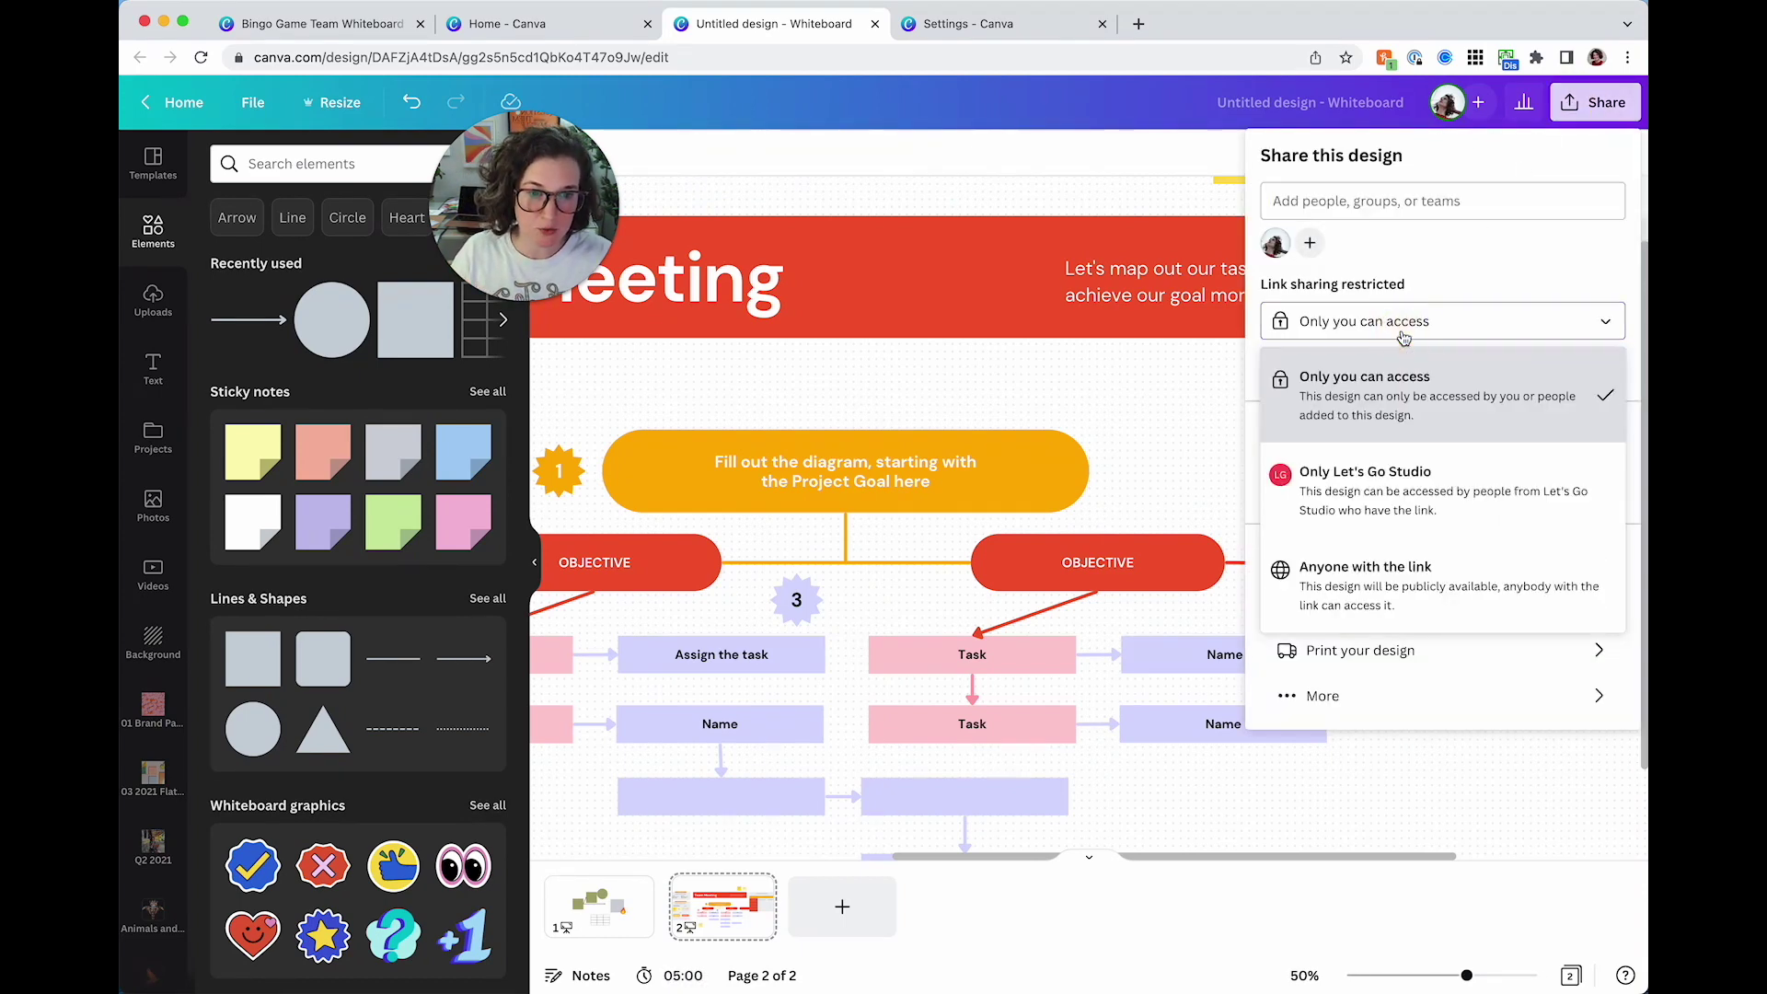
click(1467, 595)
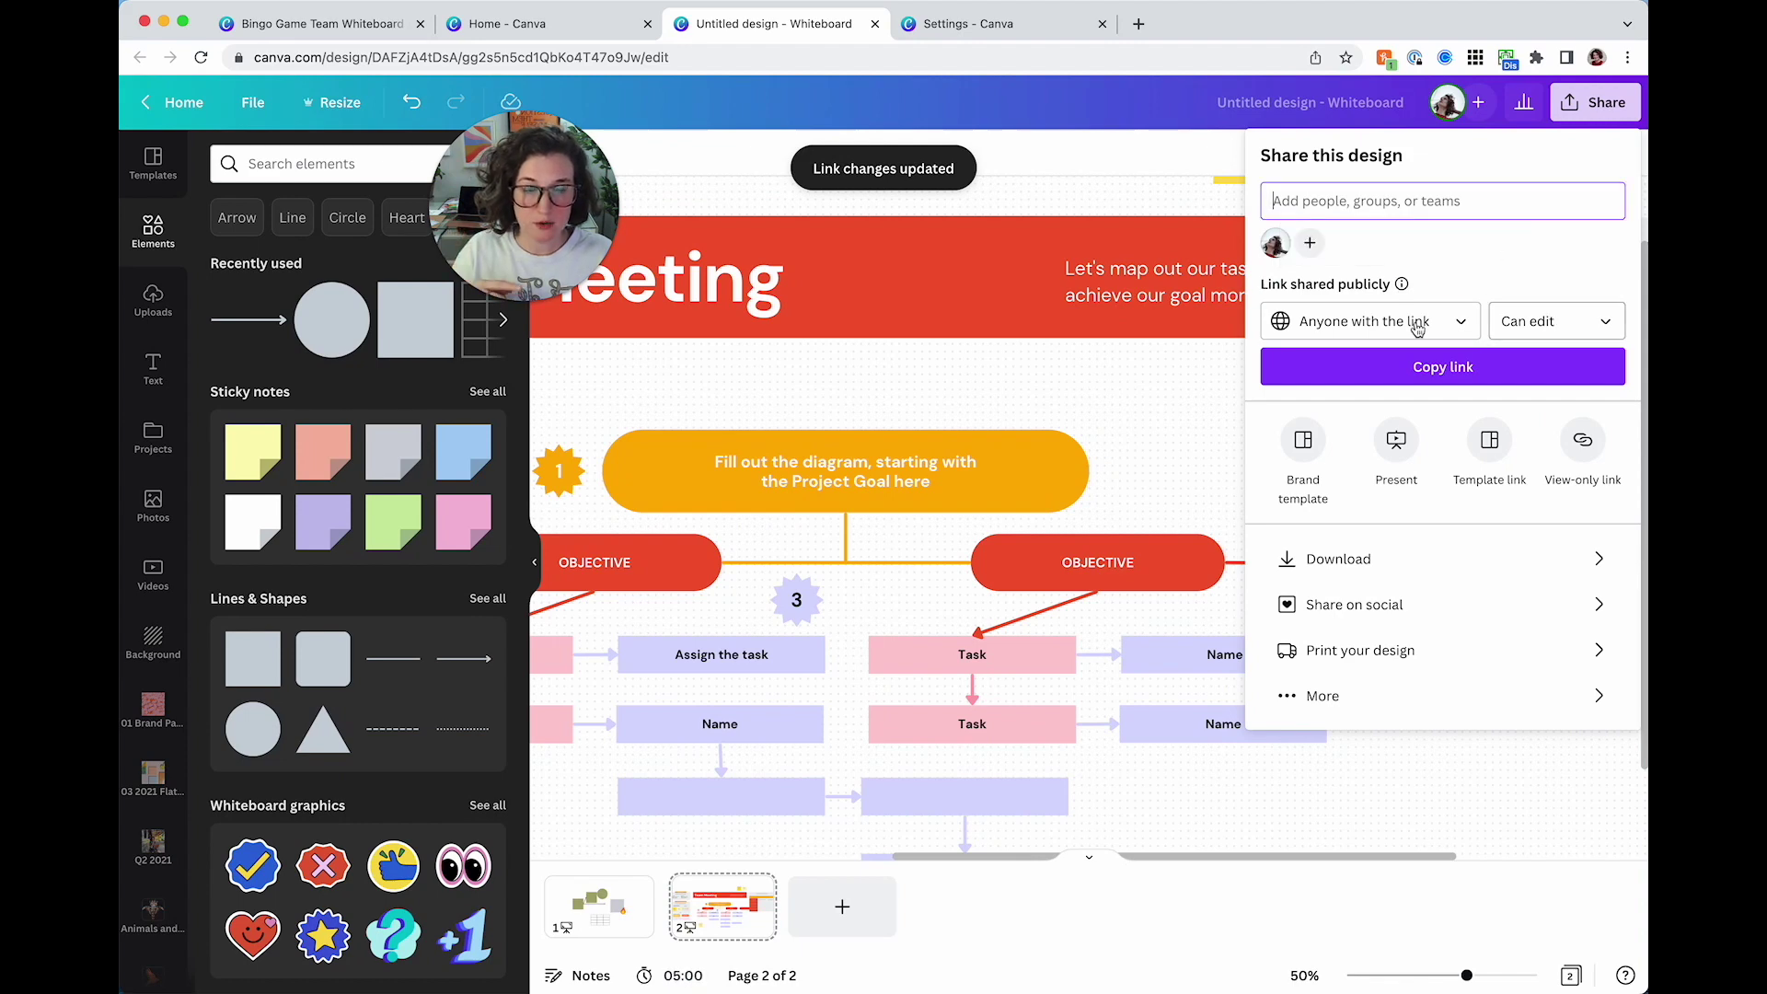
click(1555, 322)
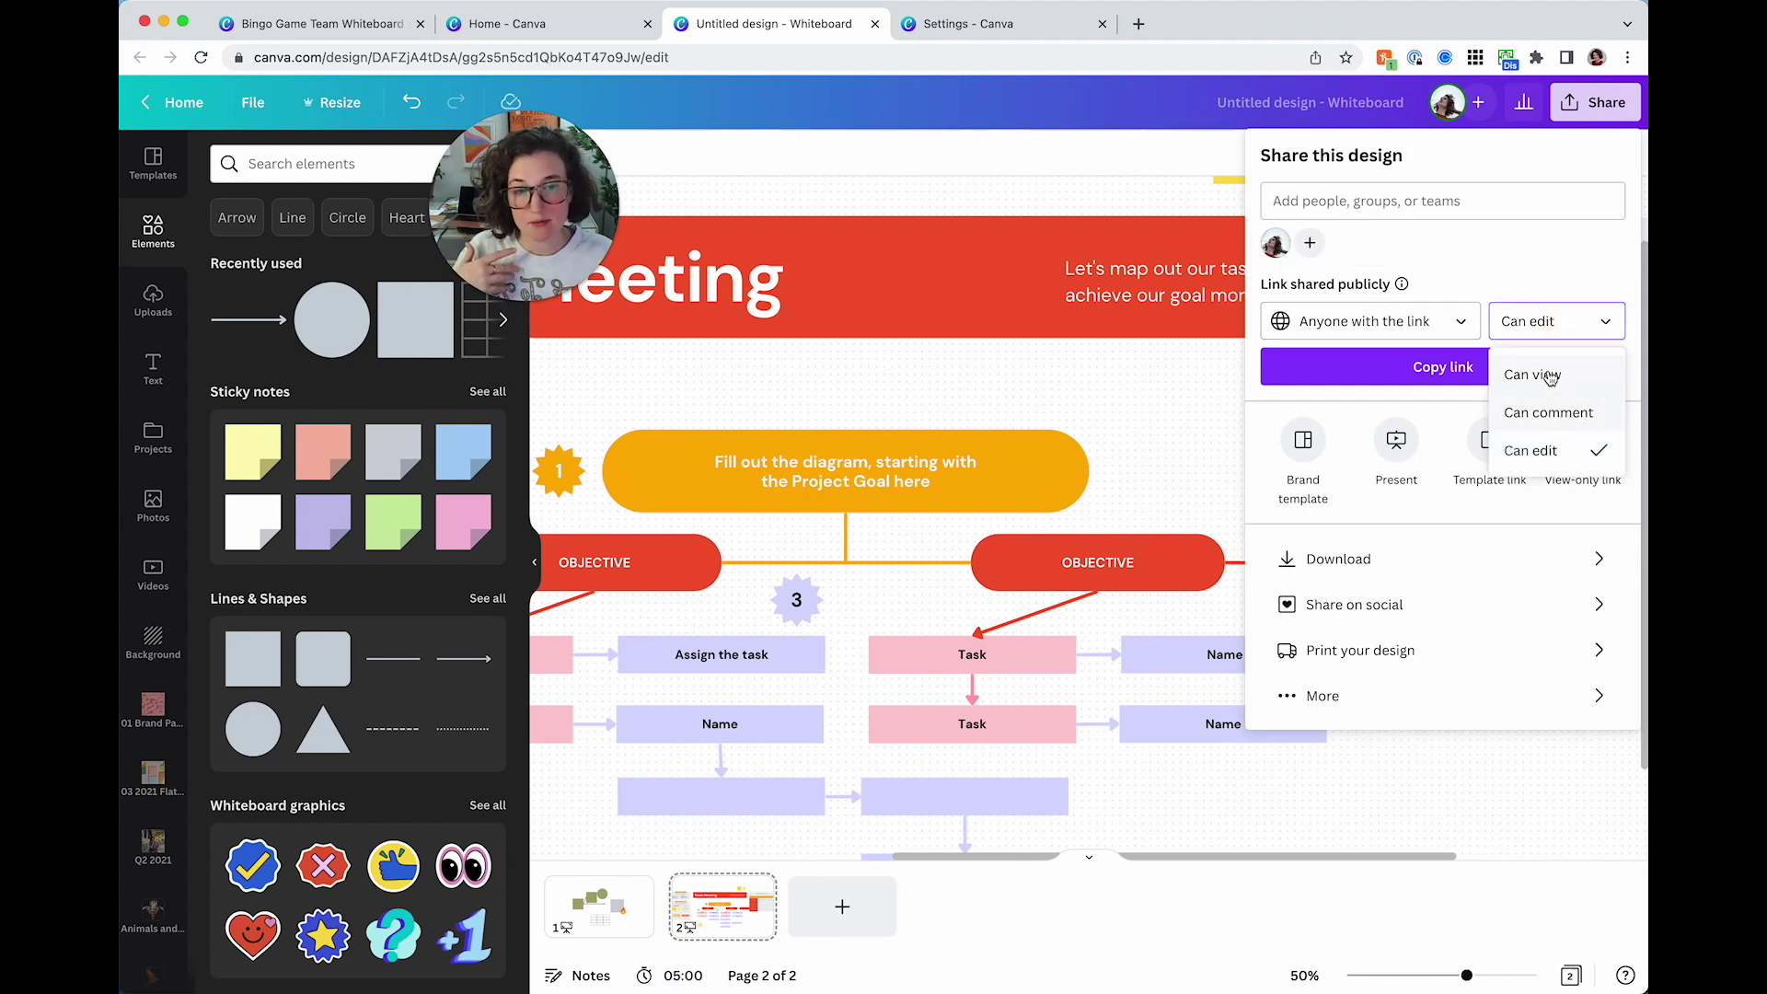
click(1477, 274)
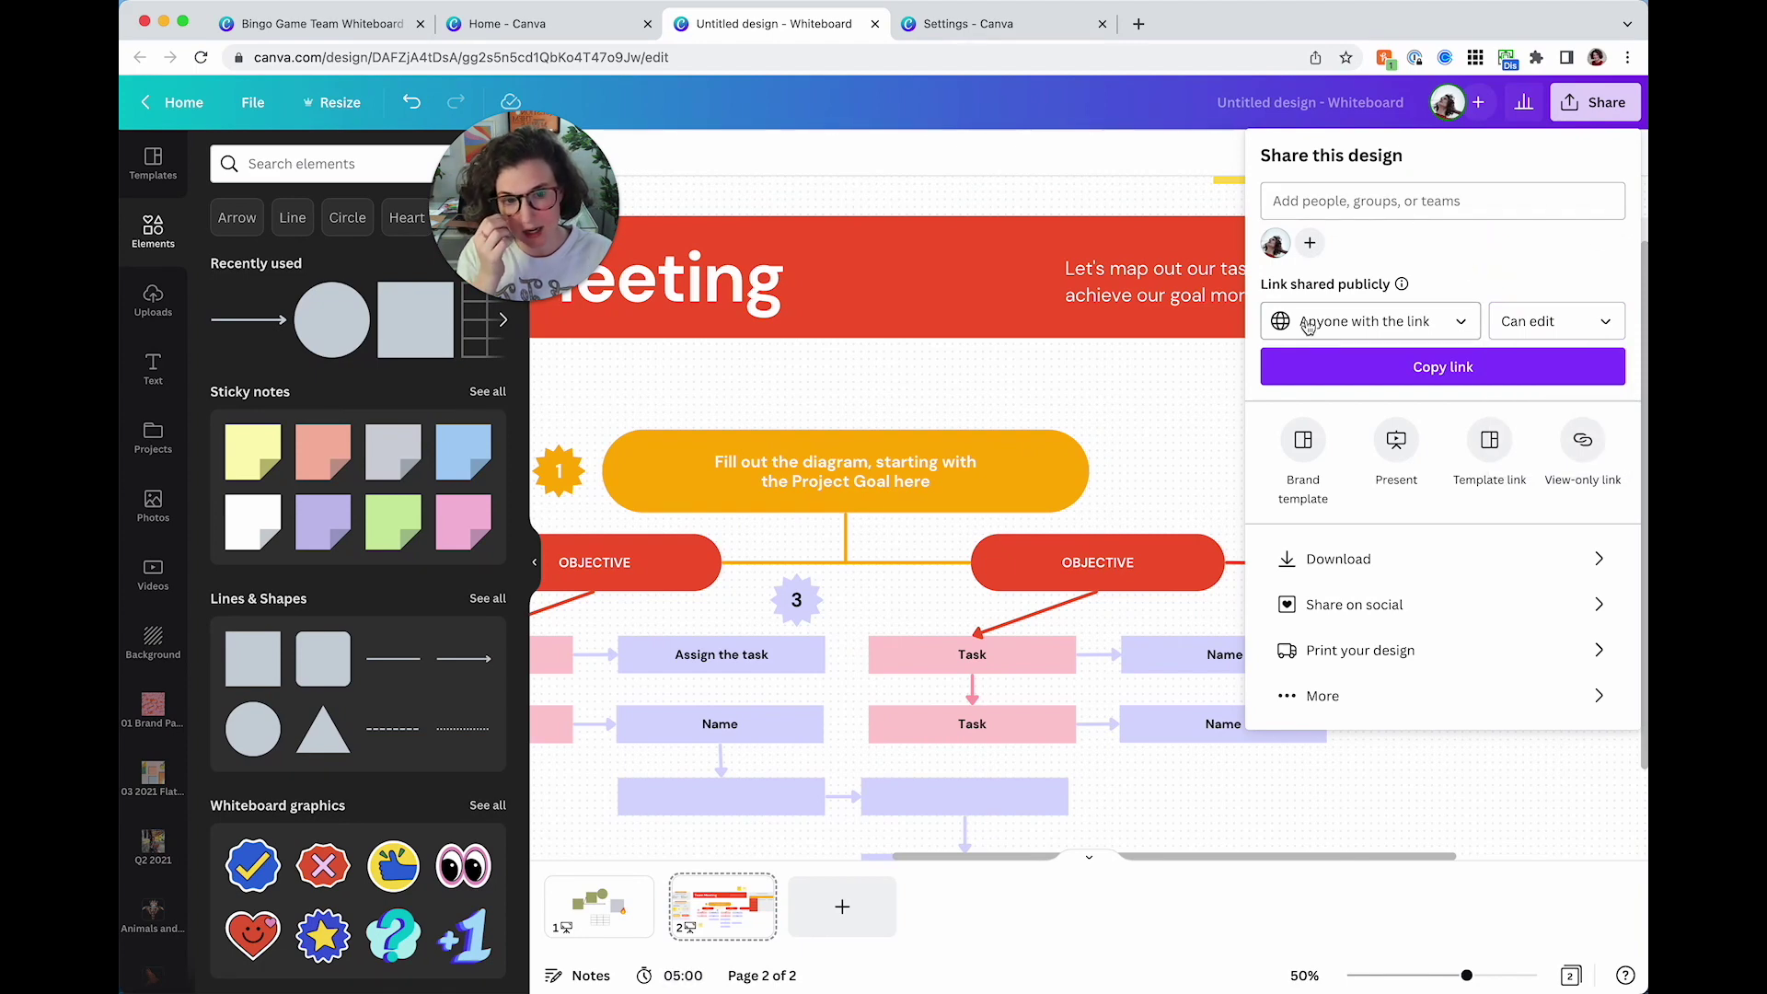
click(1326, 368)
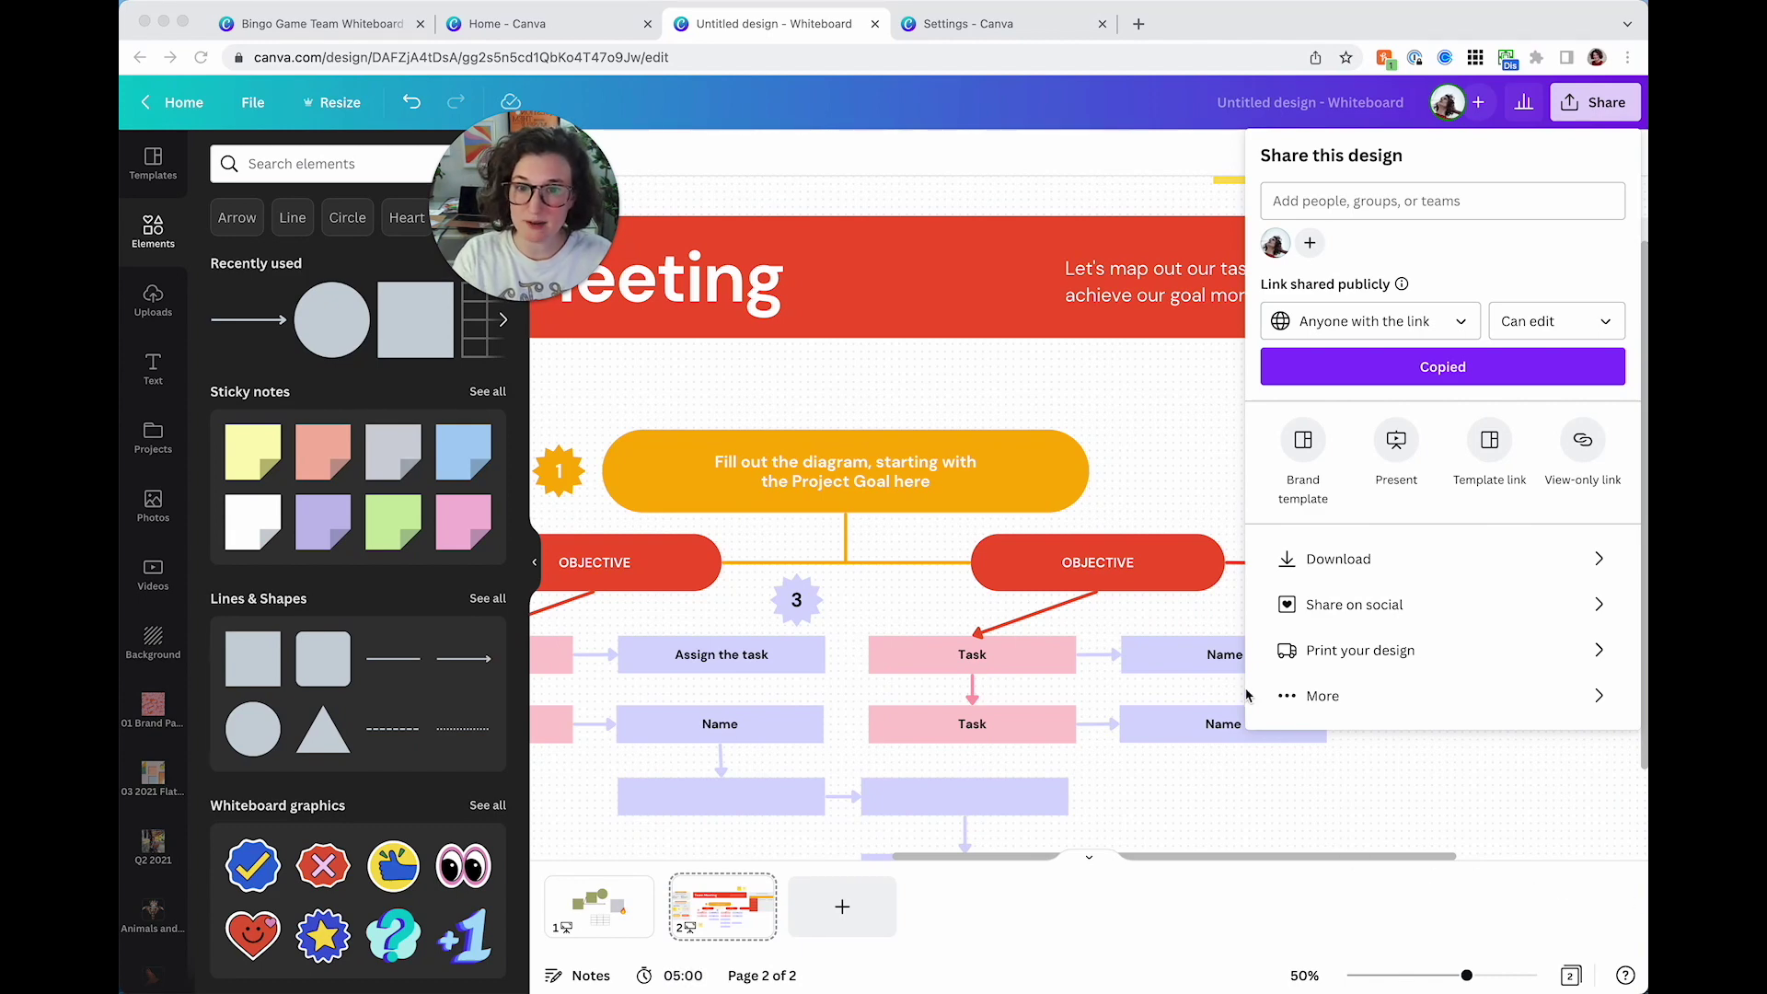
click(1178, 61)
Replace the whiteboard's title in the top bar with DESIGN
click(1248, 94)
click(1248, 96)
key(BackSpace)
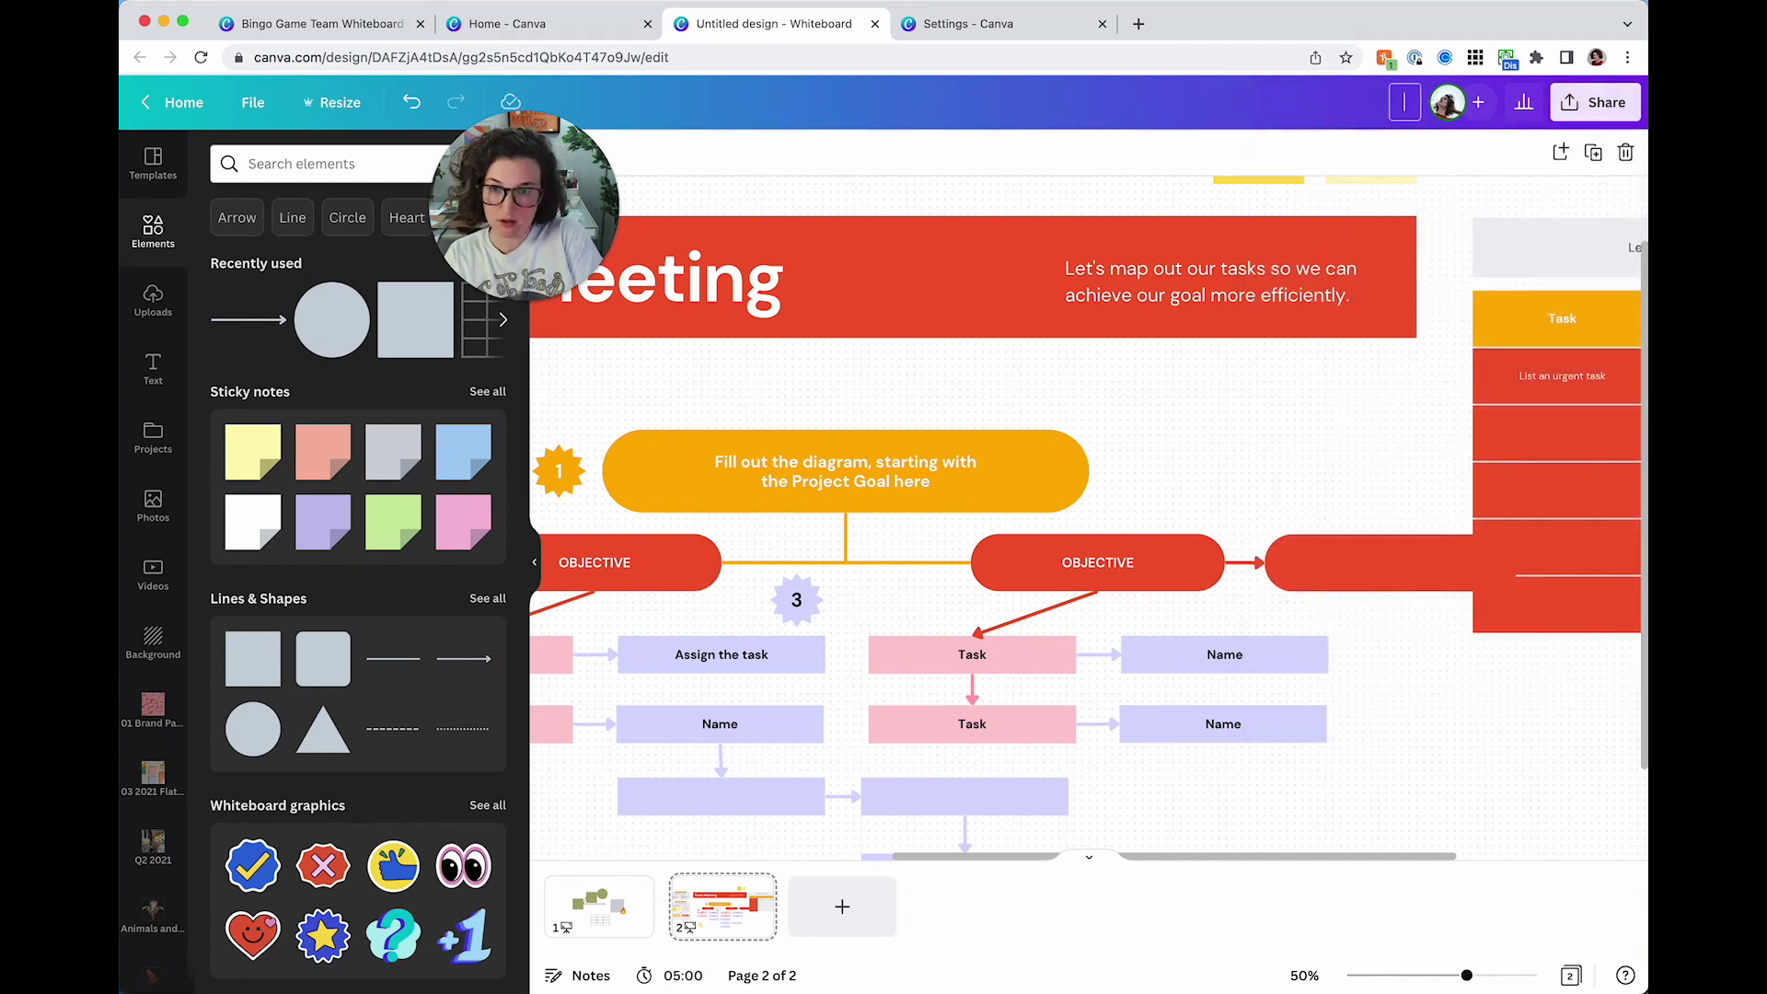
text(DESIGN)
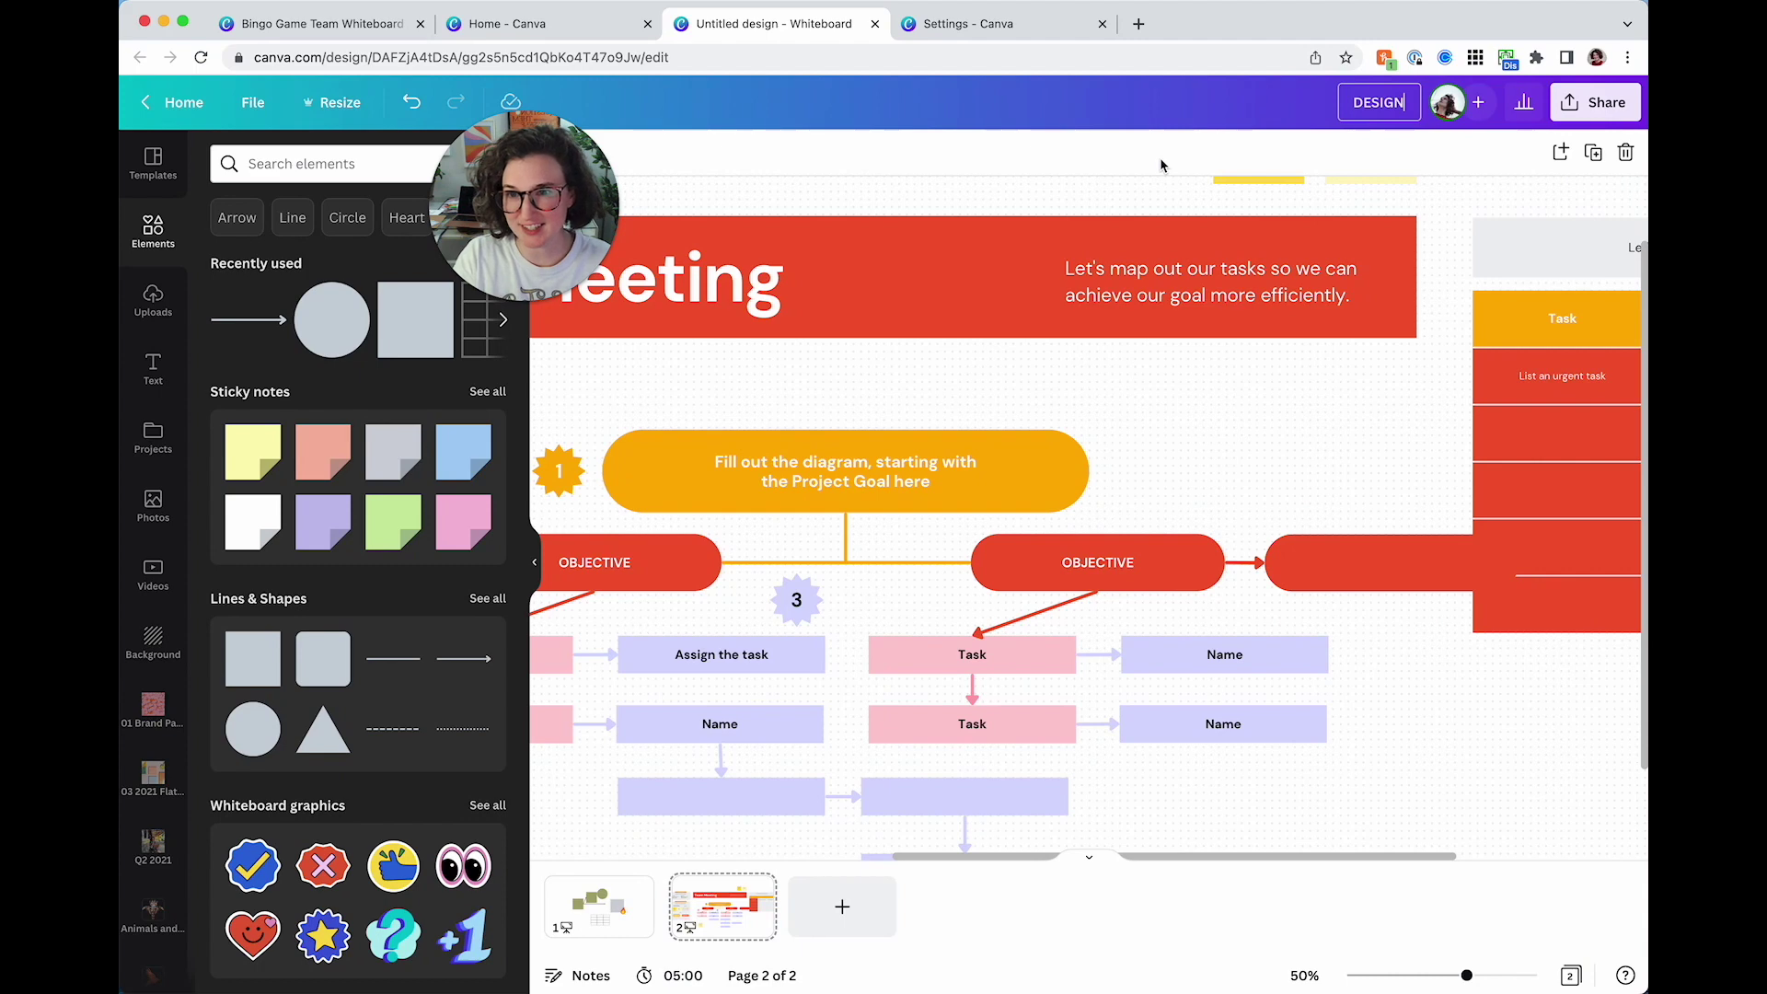
click(1161, 165)
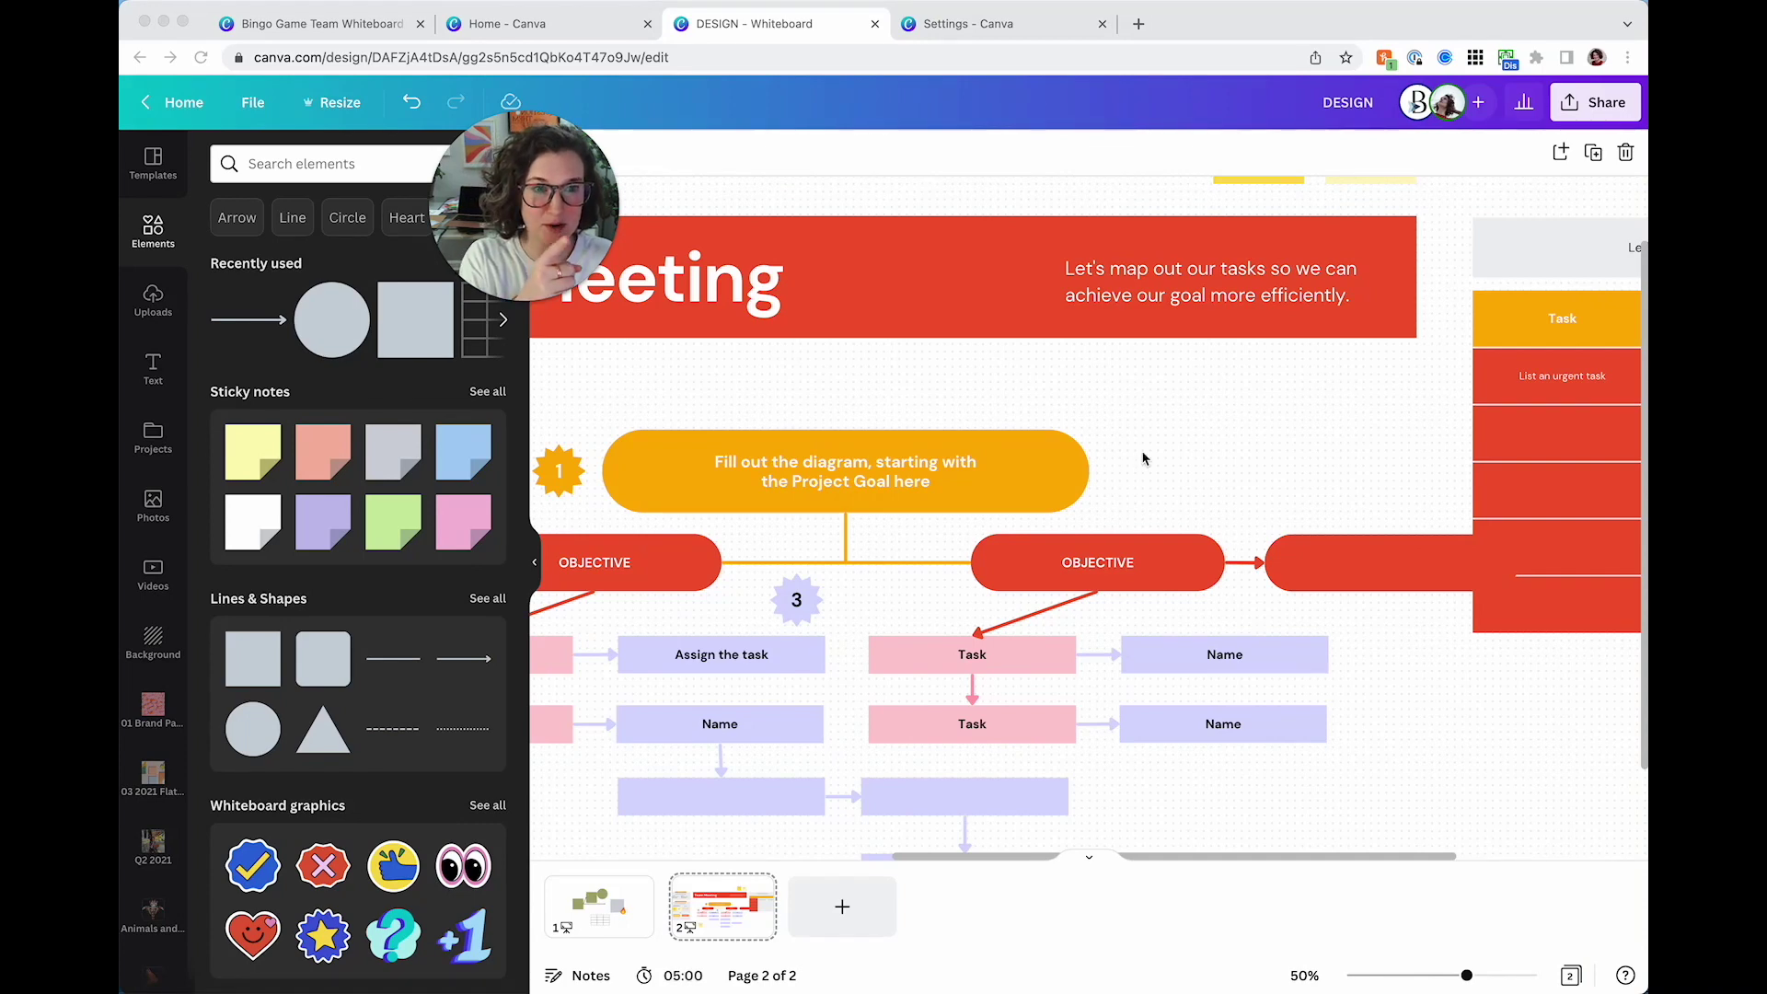
click(1416, 90)
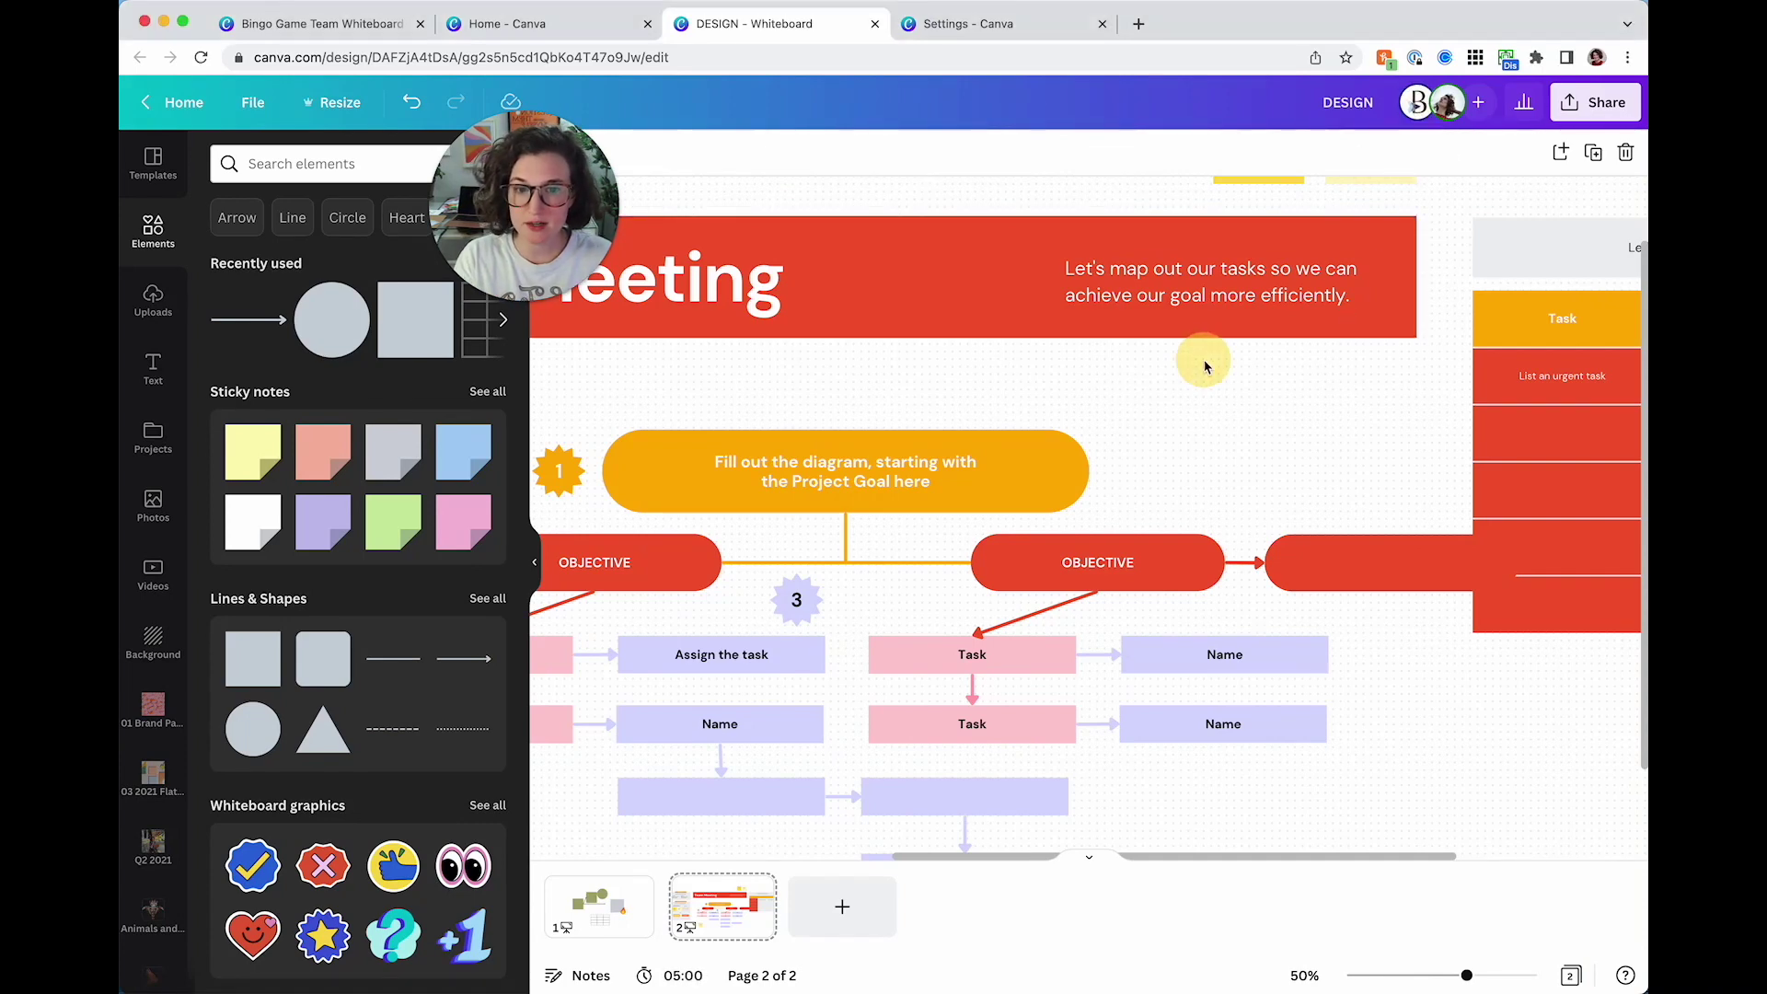
Switch from the Team Meeting page to page 1 and pan across its shapes and table
drag(1211, 396, 1350, 295)
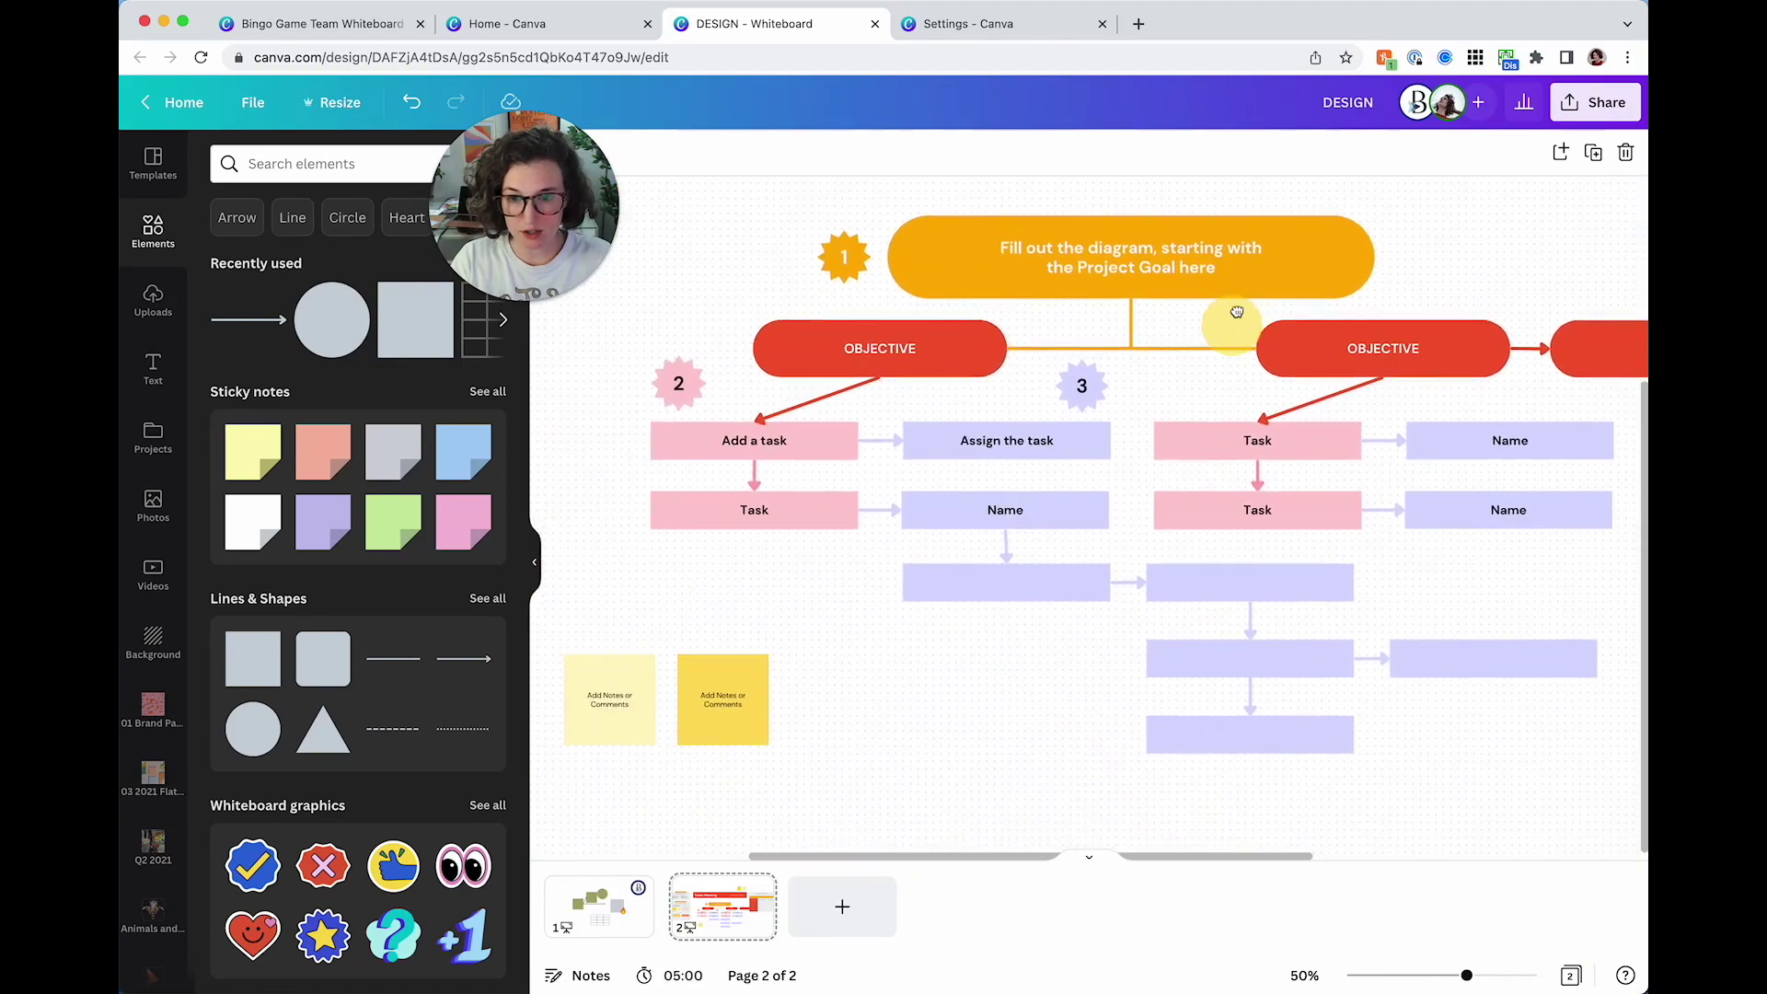
drag(1266, 351, 1372, 477)
drag(1195, 469, 1259, 450)
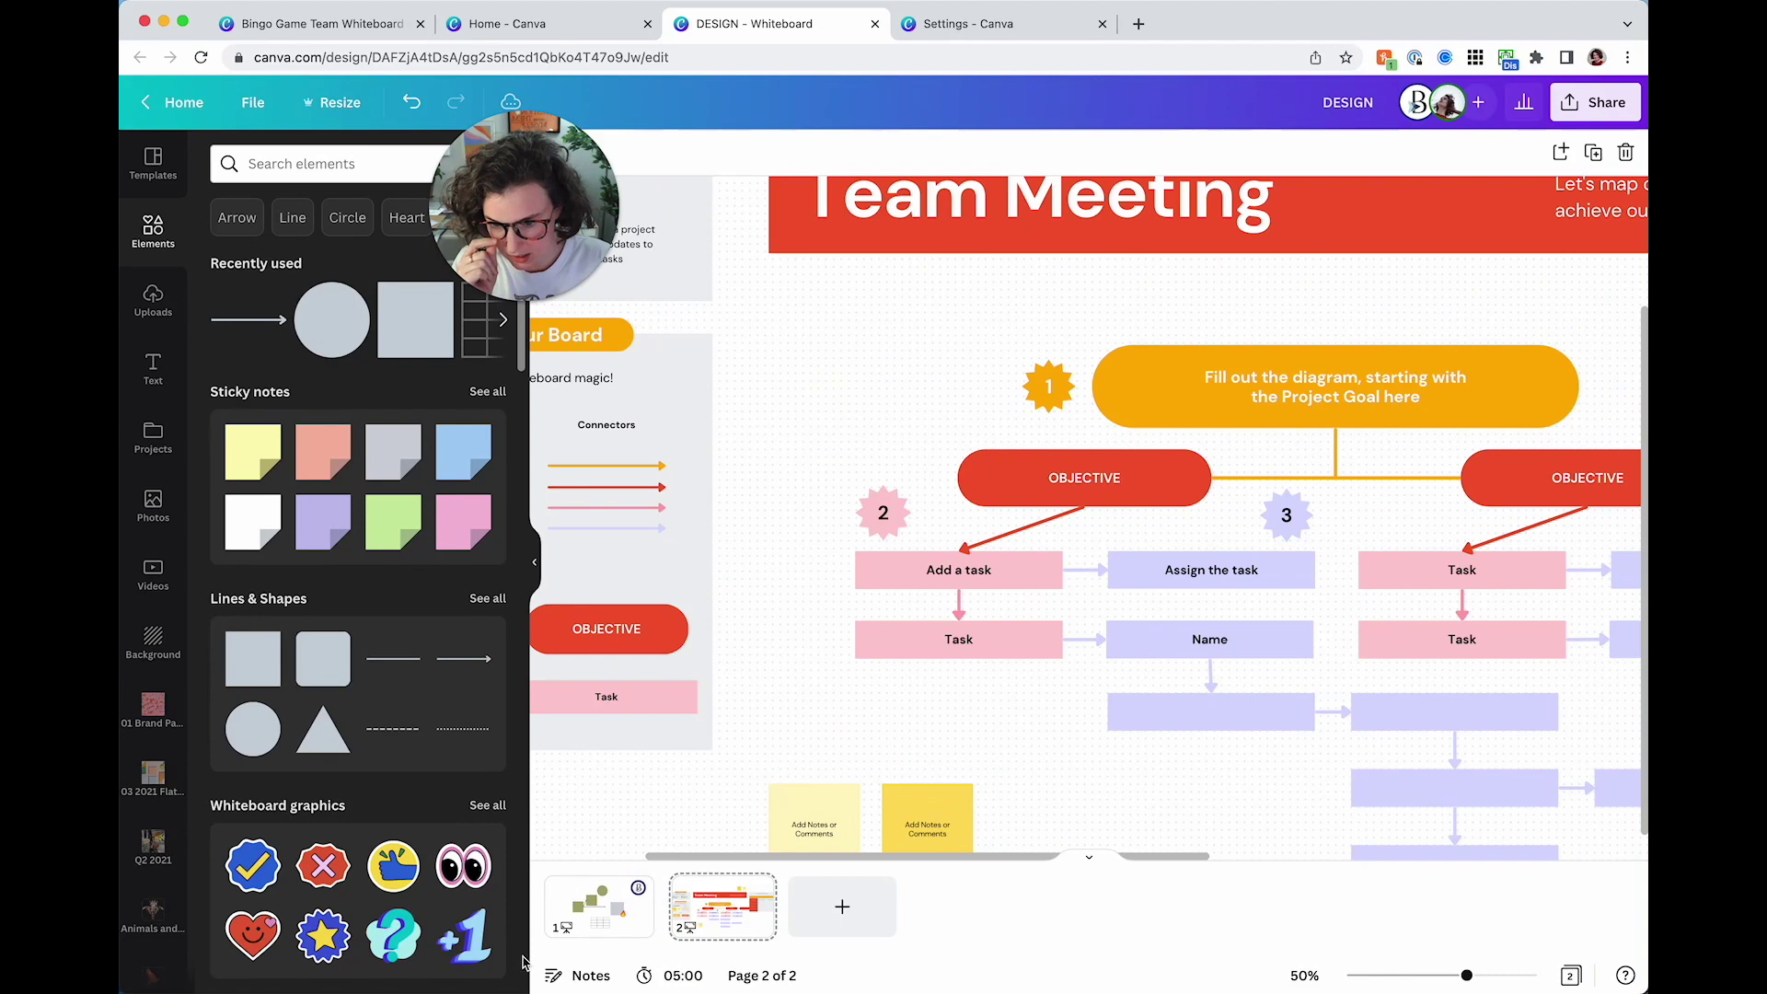
click(615, 898)
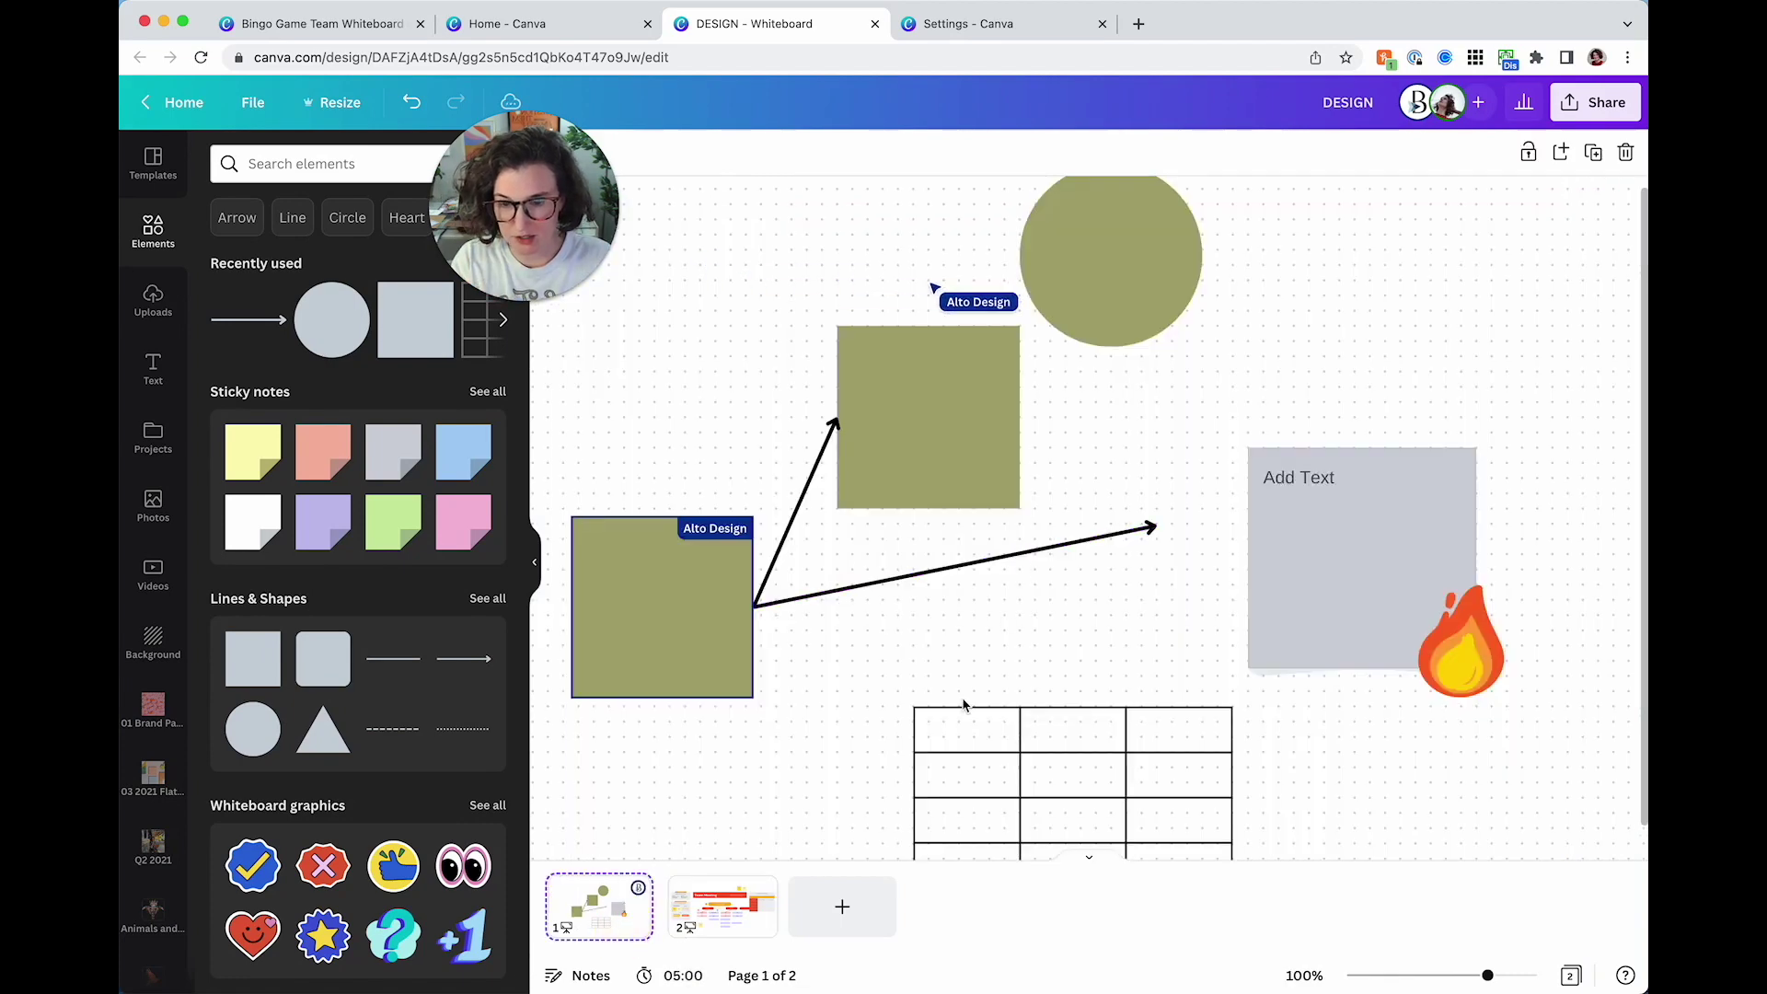
click(938, 660)
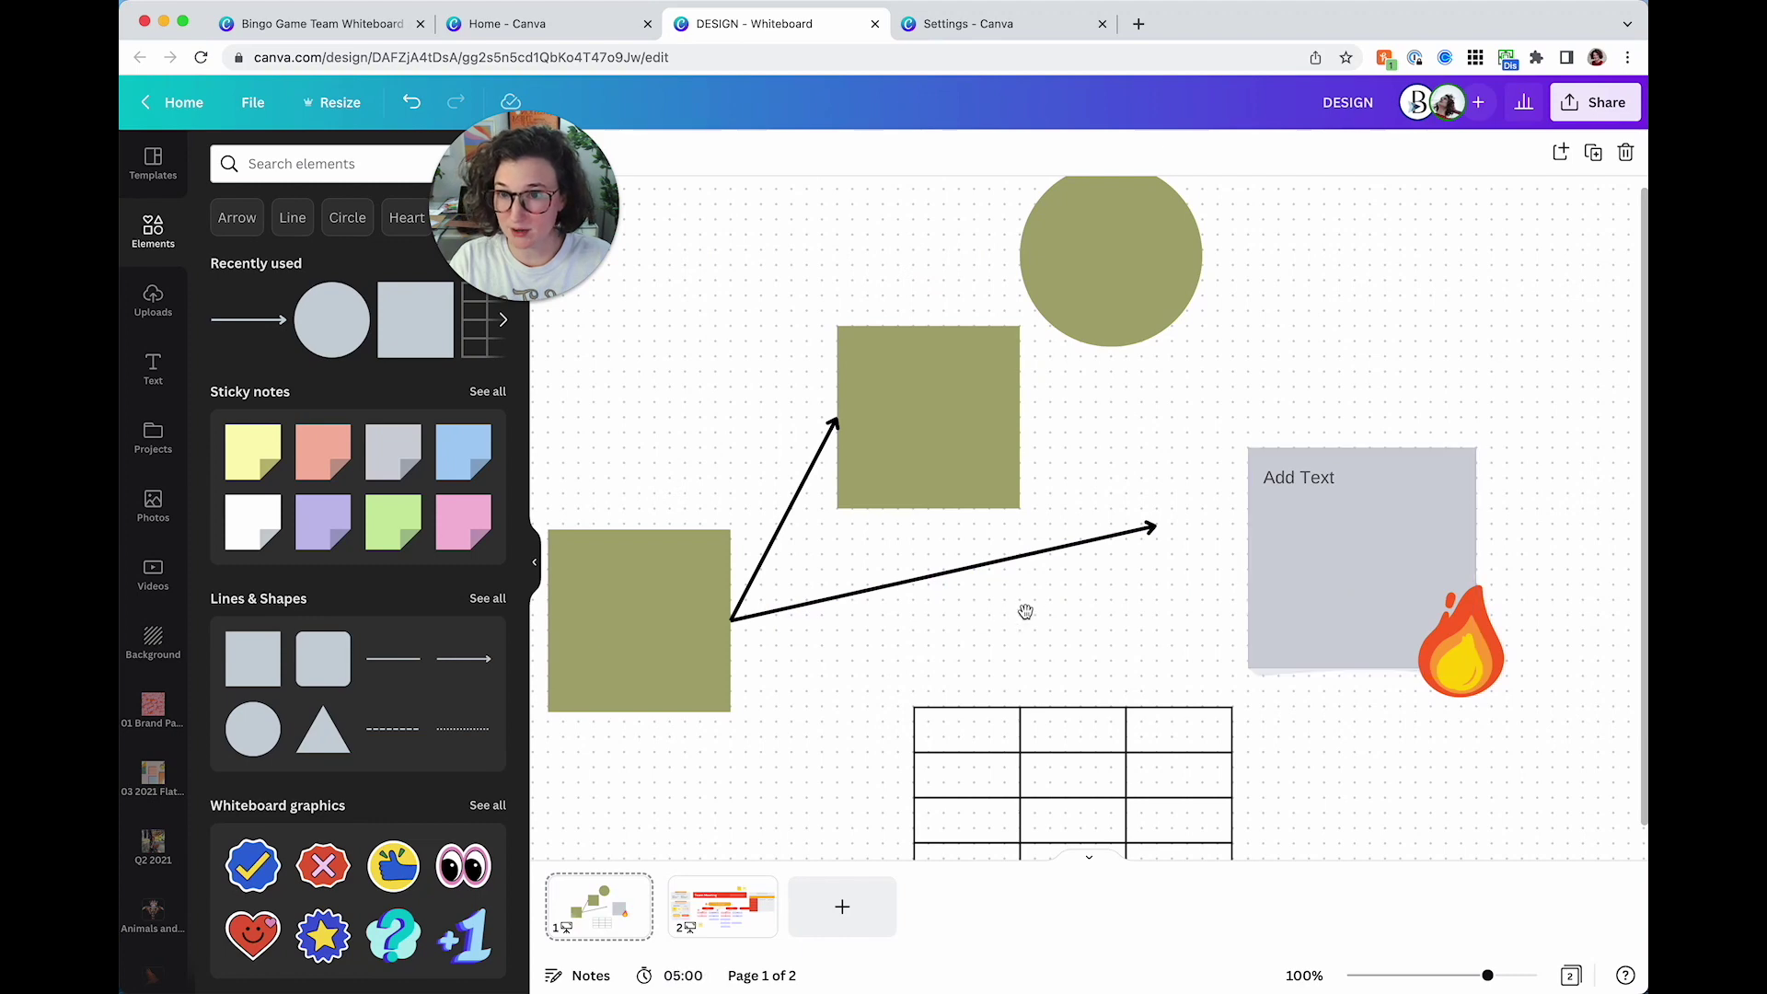
drag(1025, 612, 942, 721)
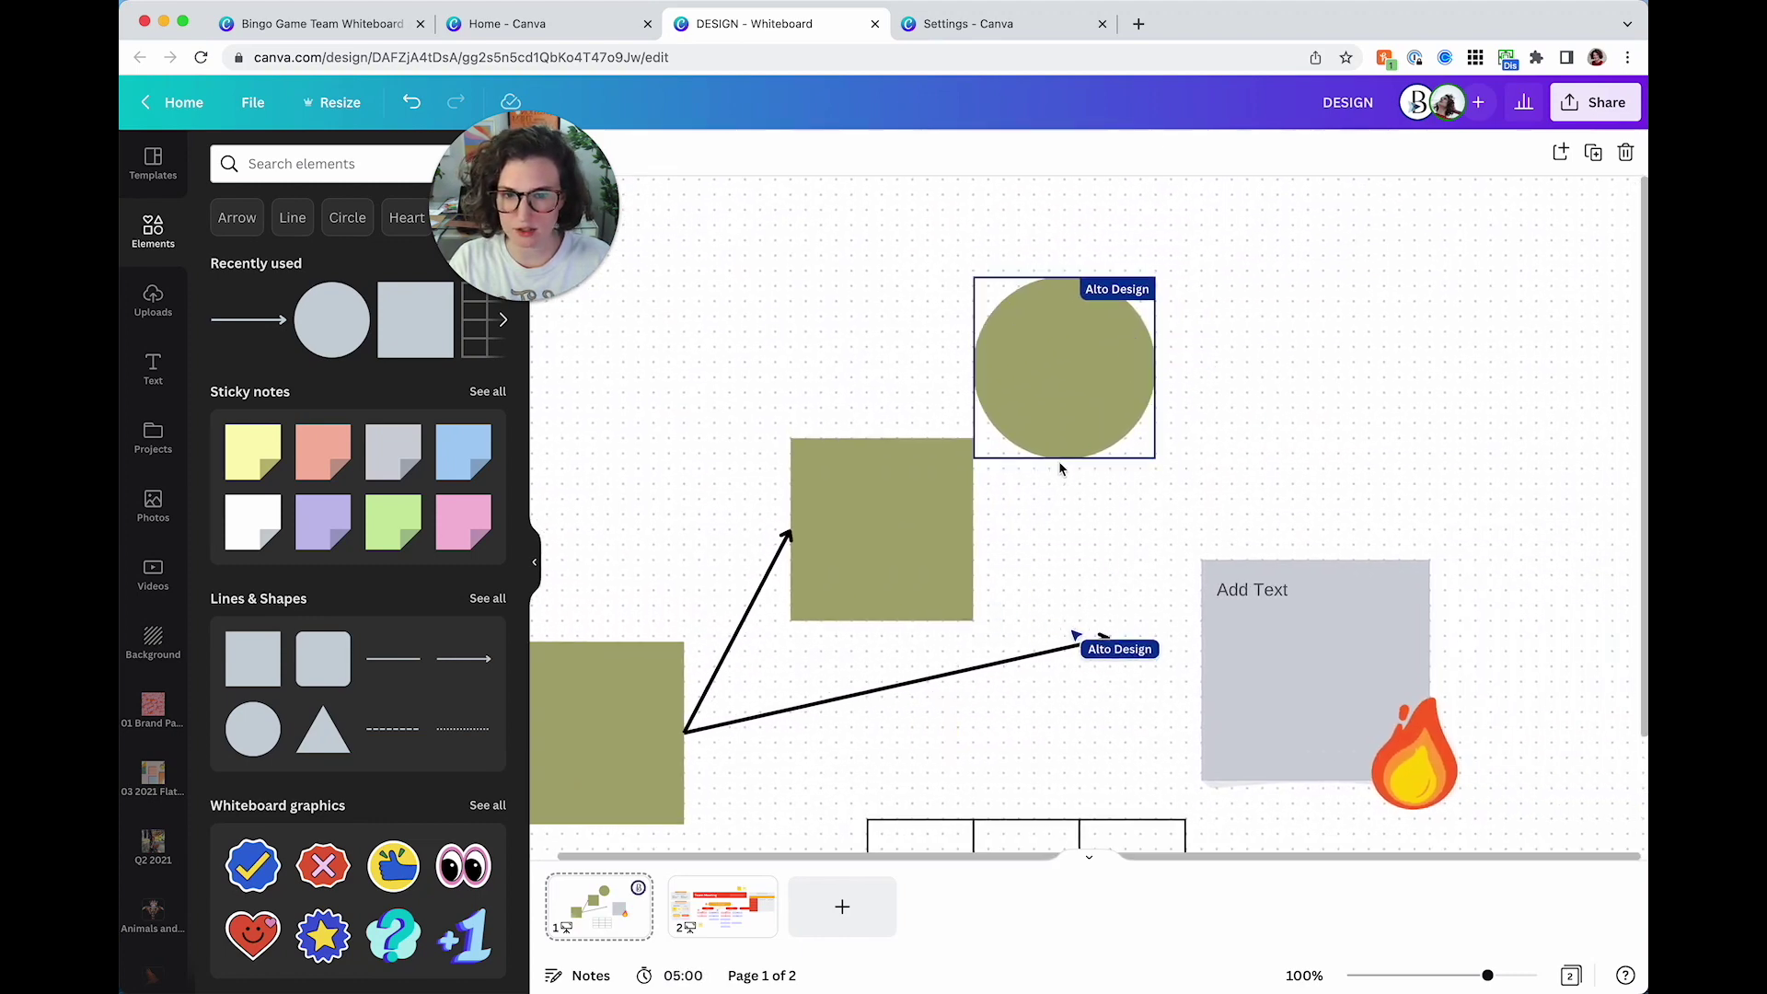
drag(1211, 445, 1187, 395)
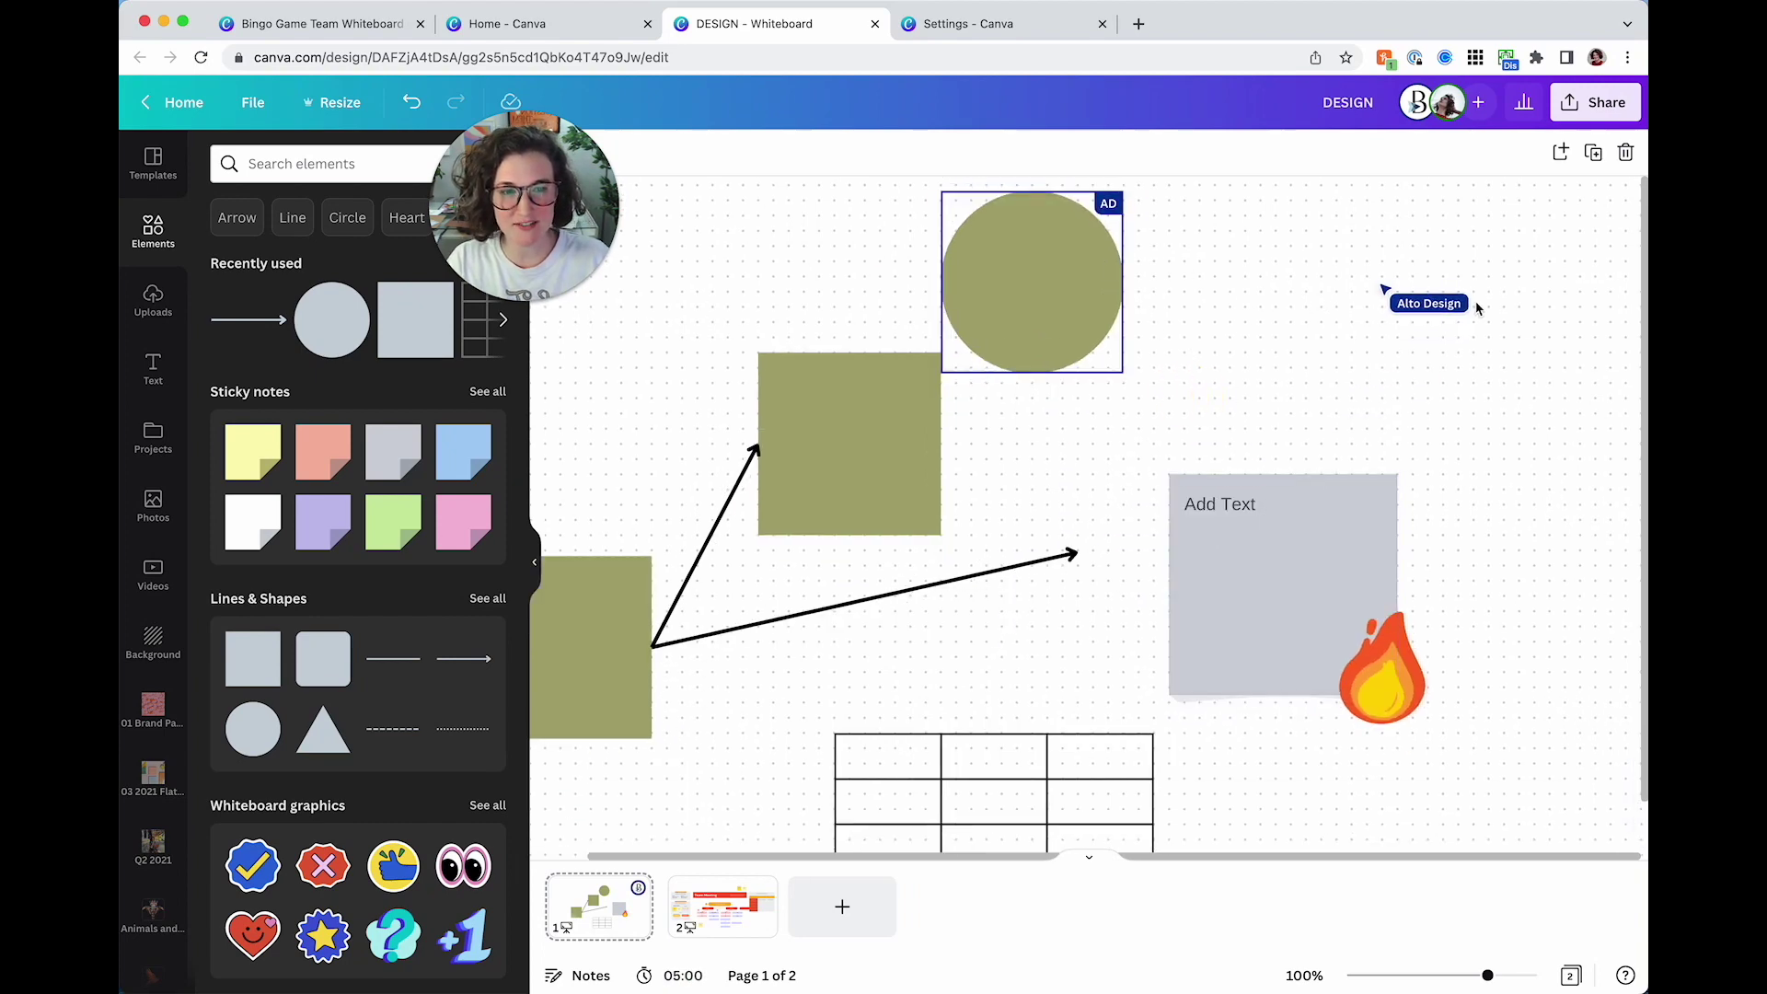
drag(1419, 512, 1267, 608)
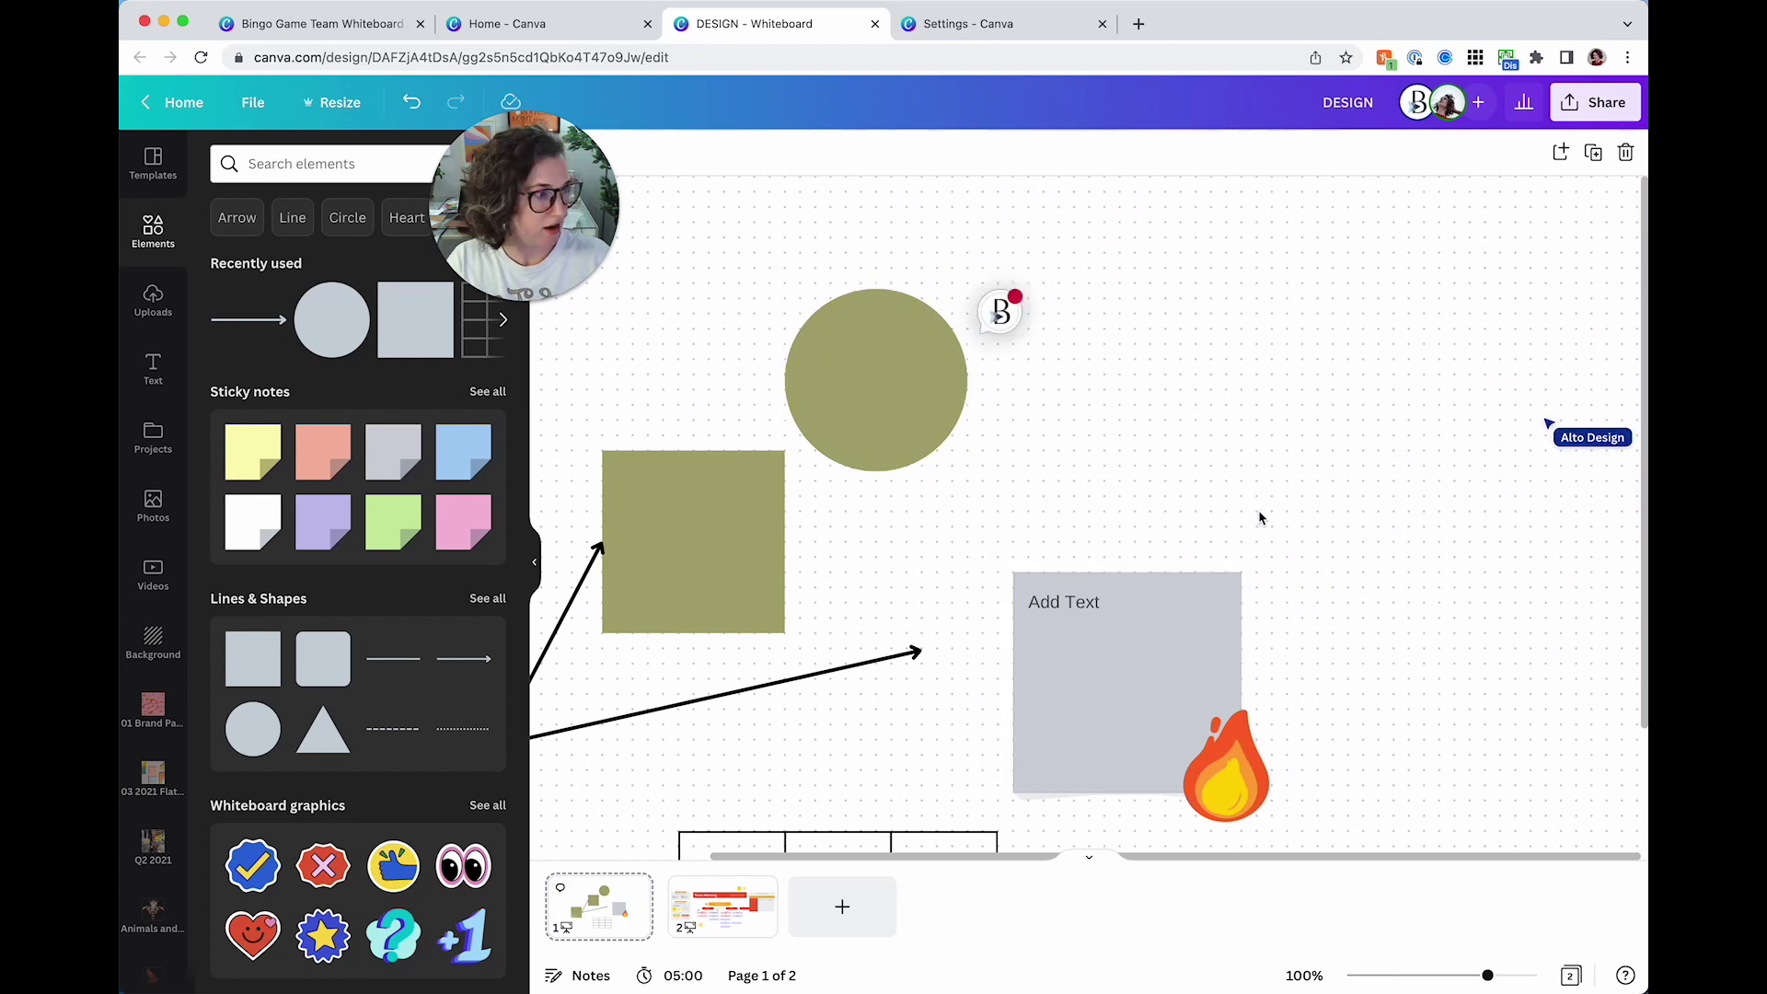
Reply to the 'This looks great' comment on the olive circle with a hugging-face sticker
click(998, 314)
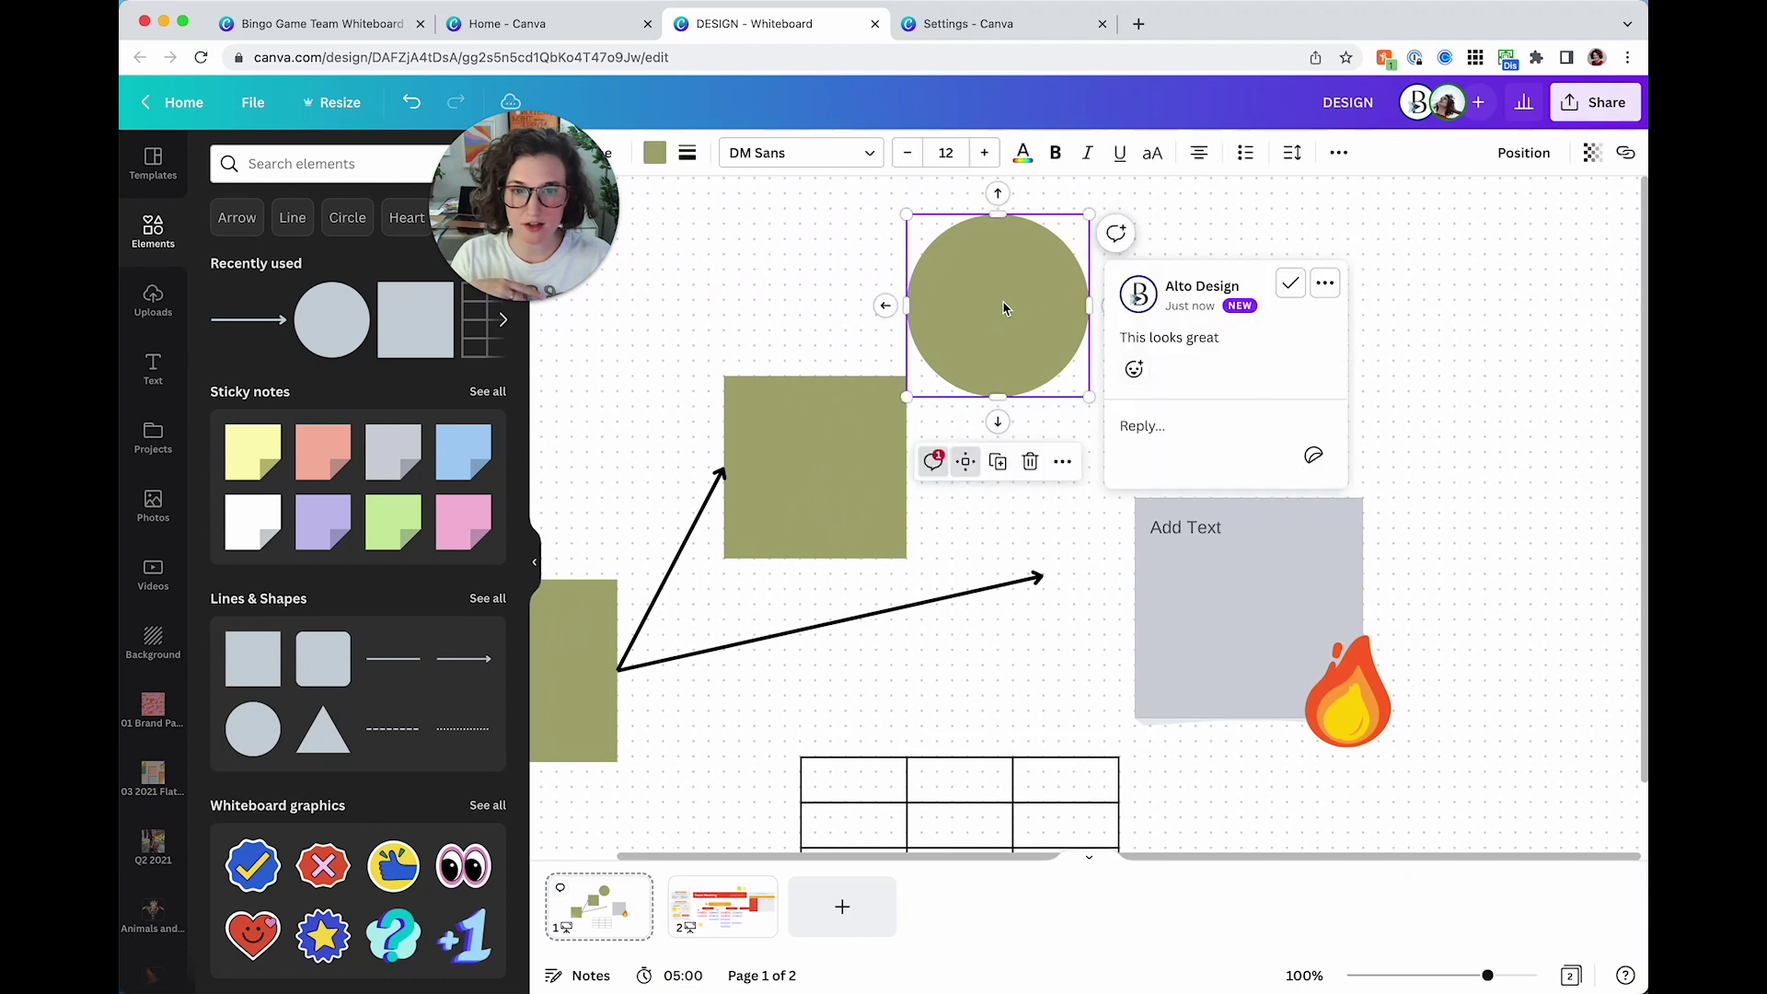
click(1313, 455)
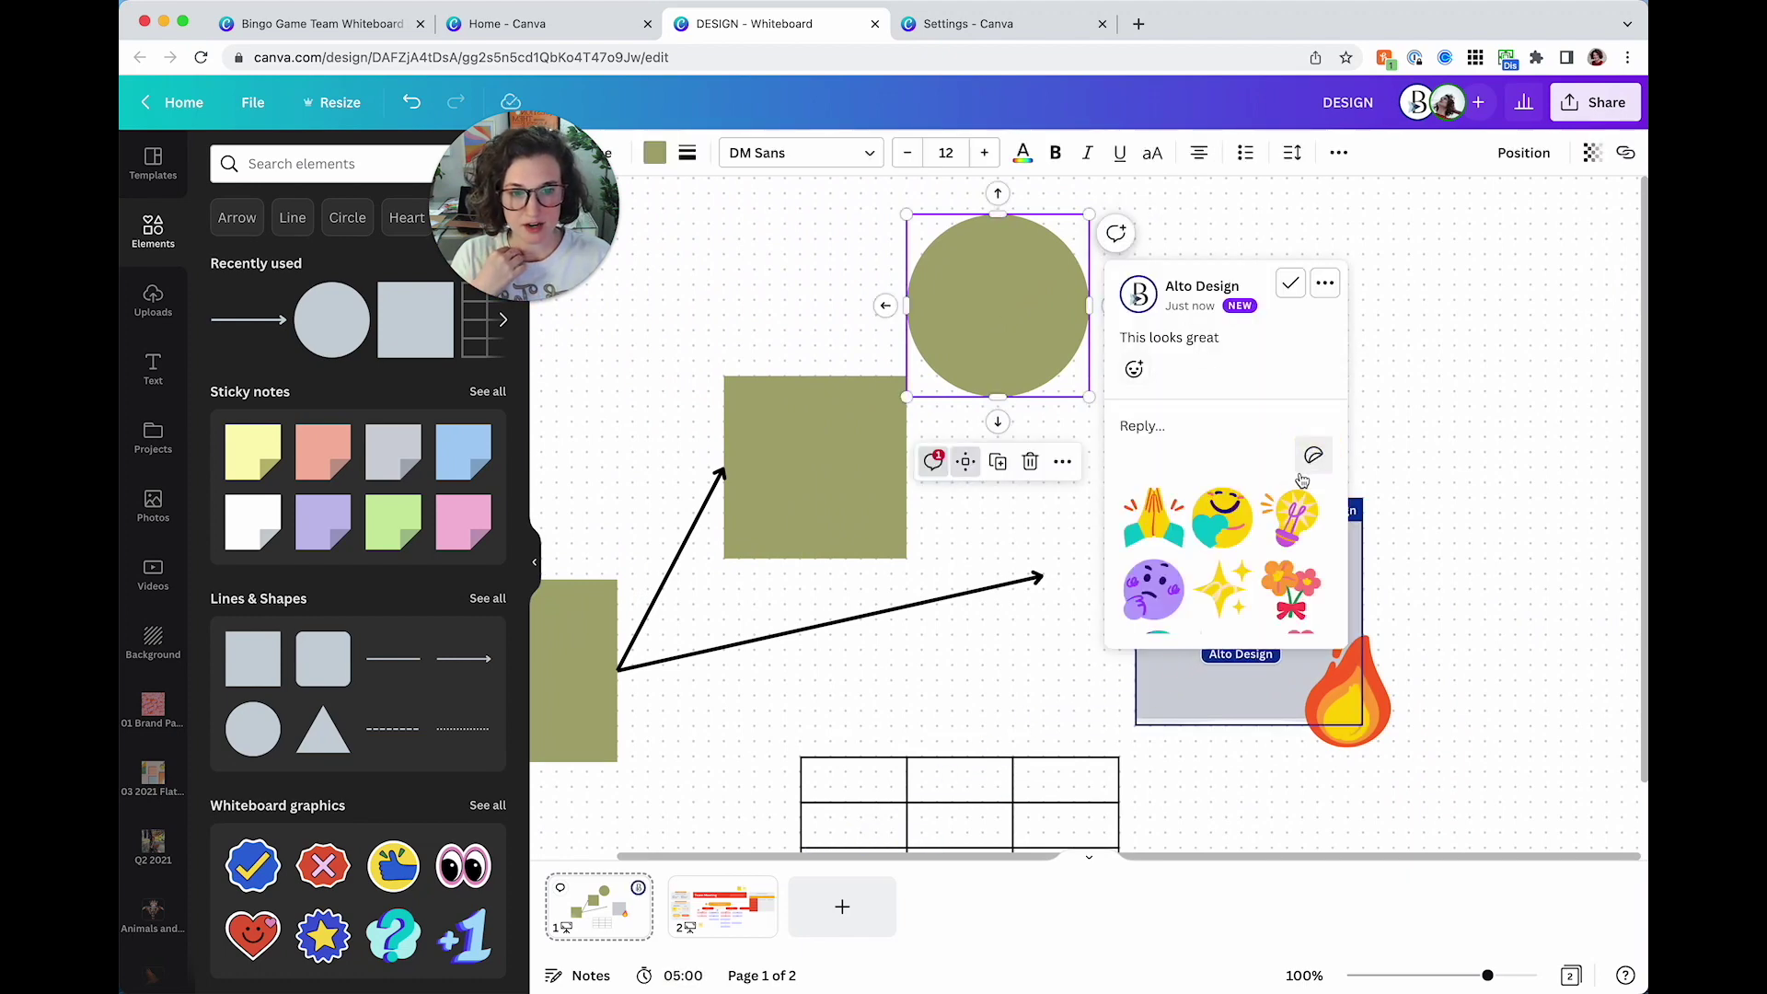
click(1223, 517)
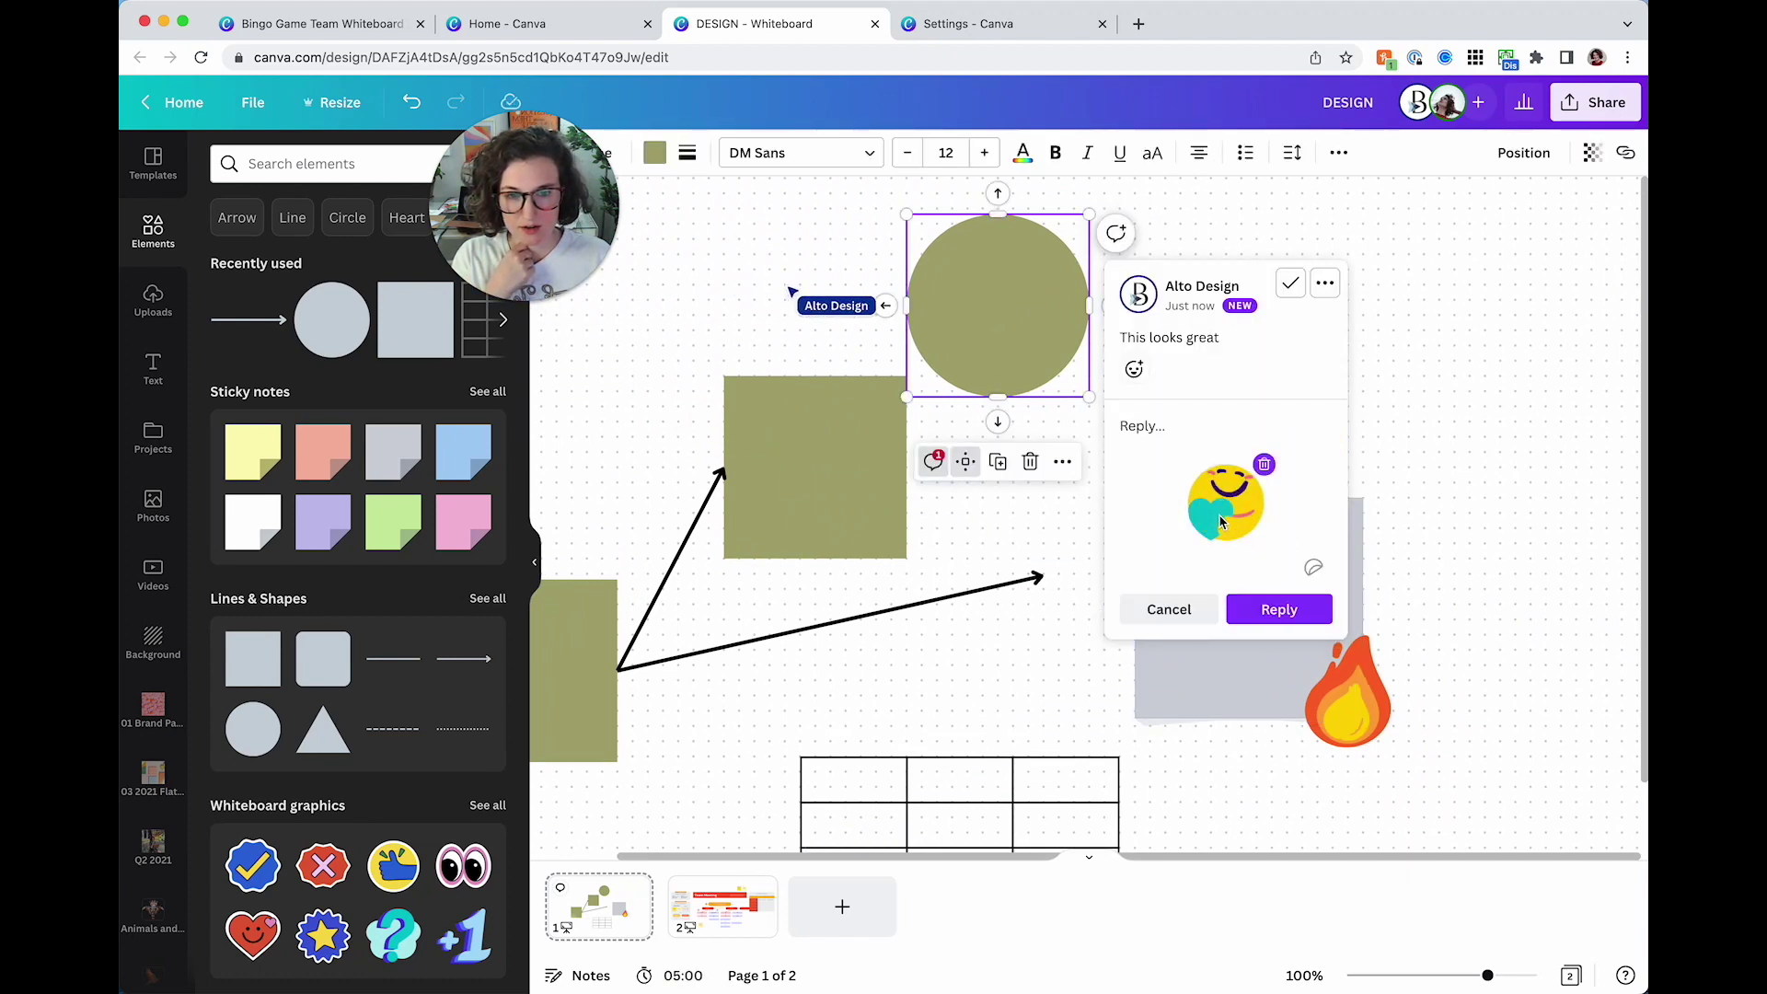
click(1278, 609)
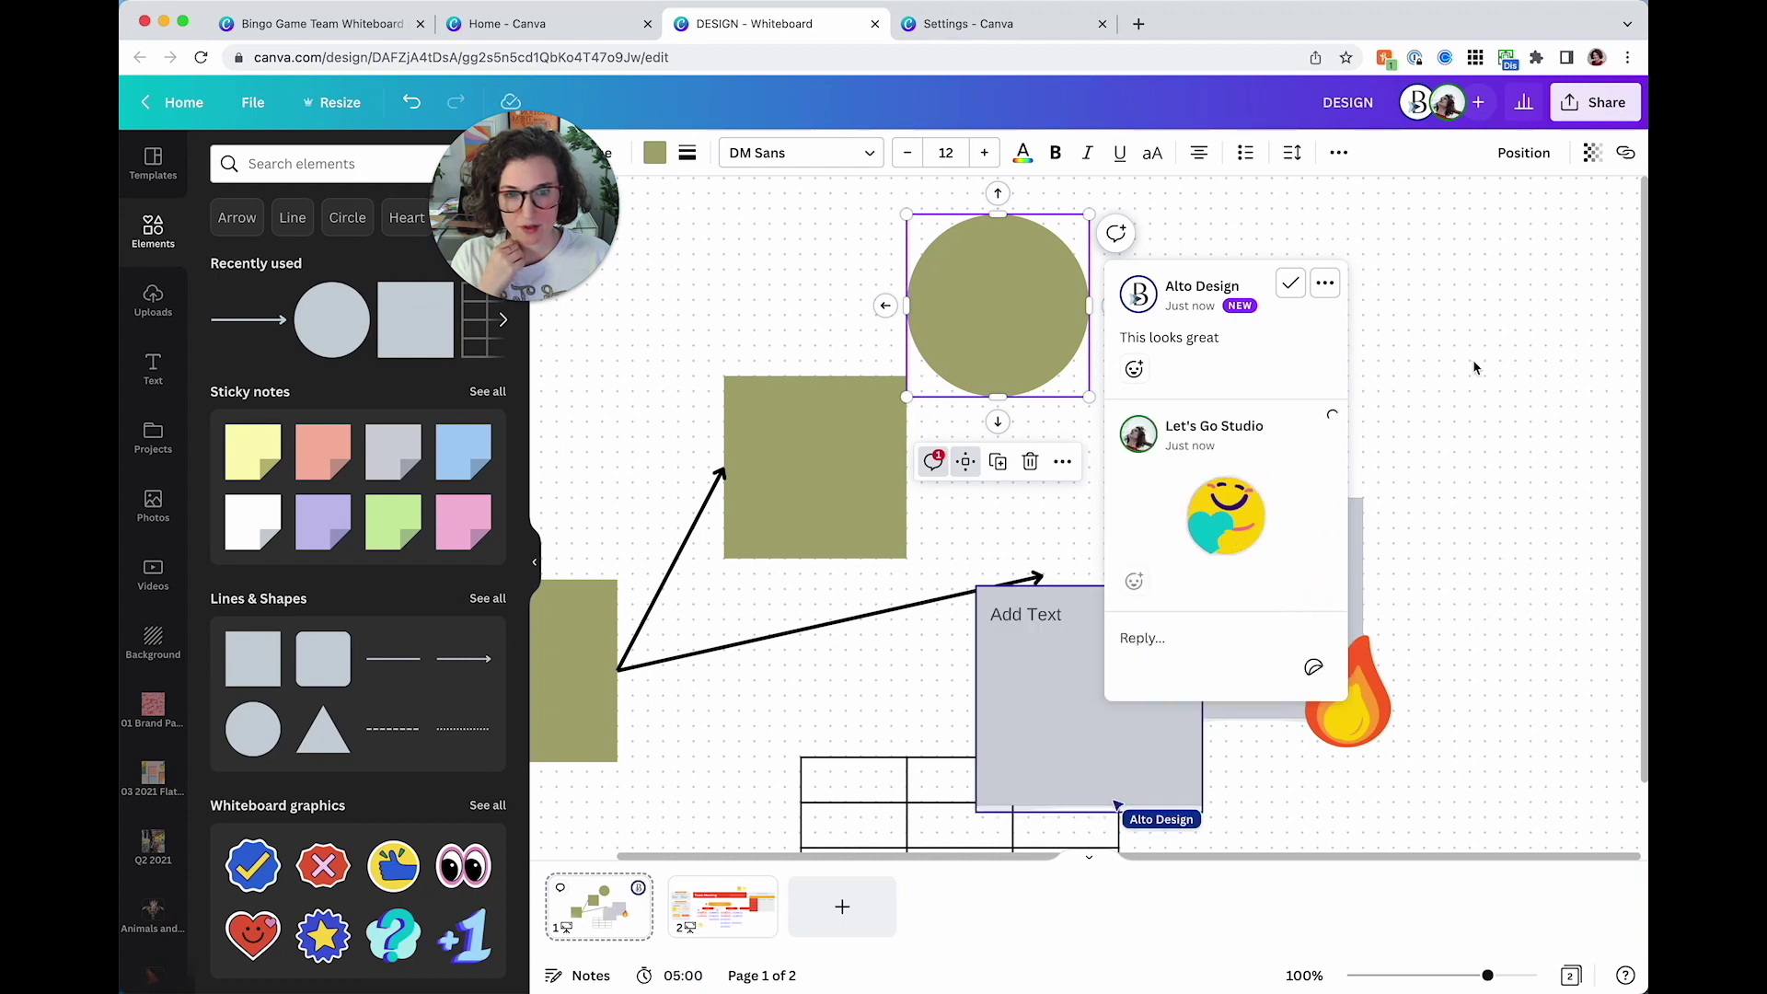
click(1531, 310)
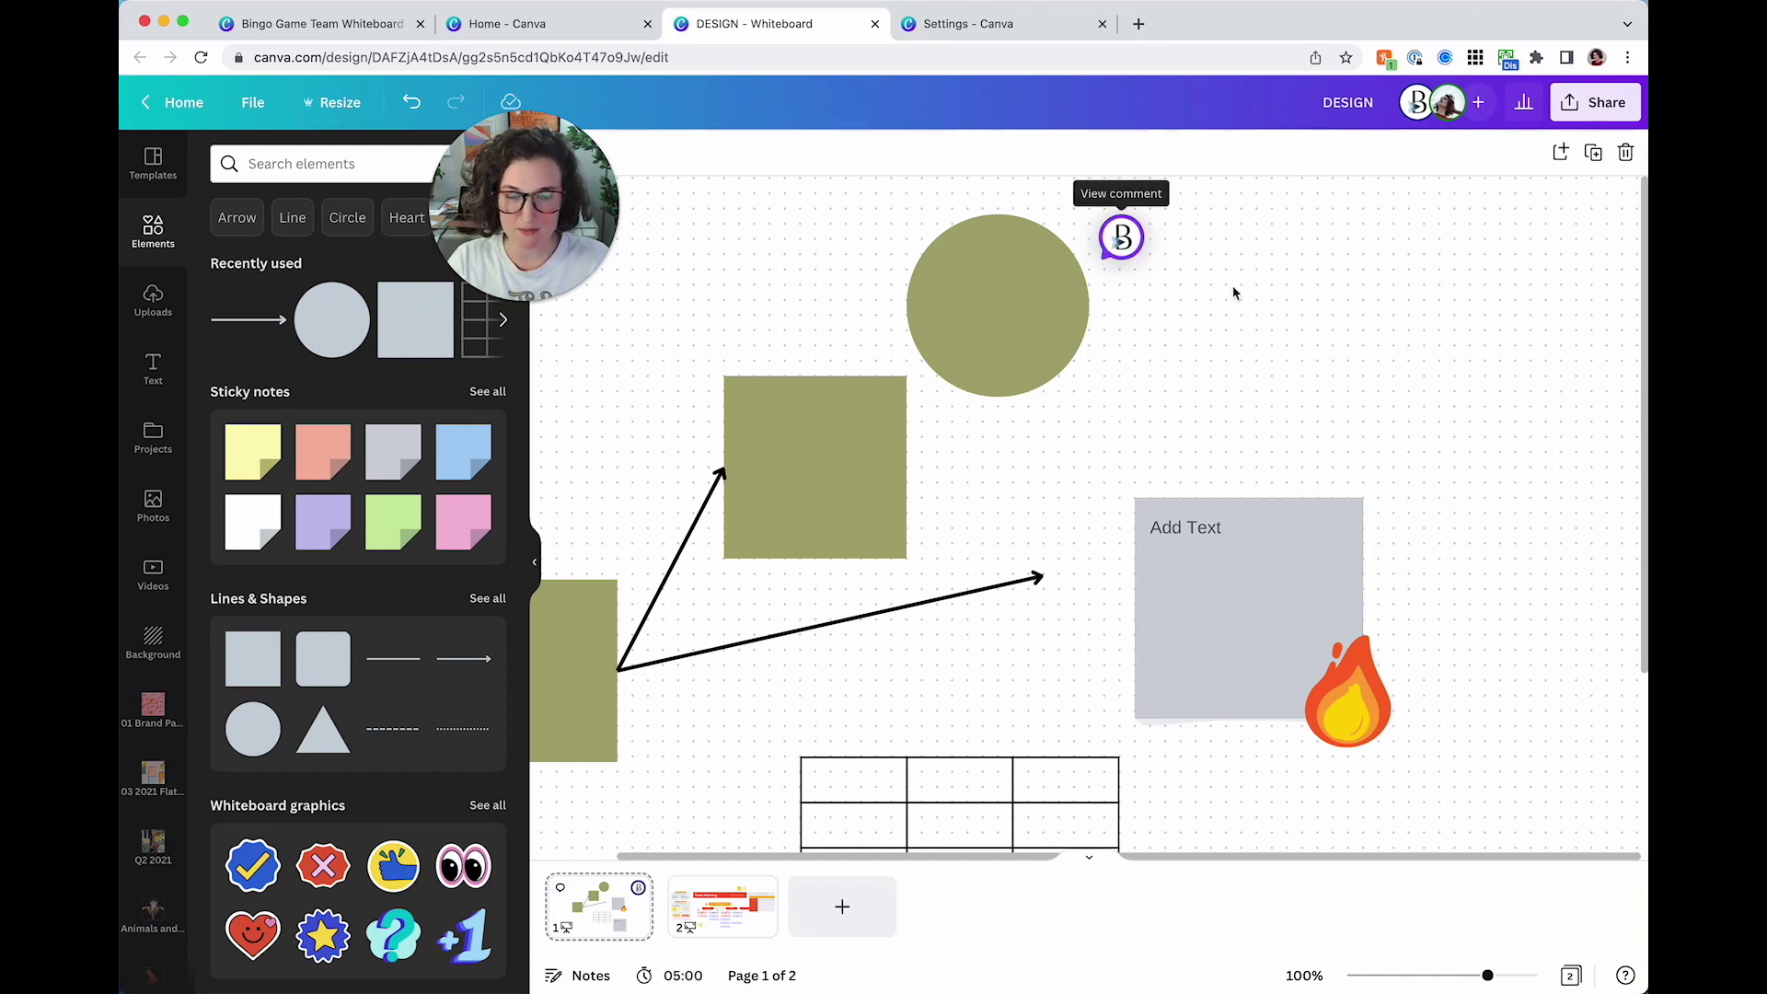
click(1120, 237)
Close the circle's comment thread and pan to the table and the grey sticky note
click(1488, 363)
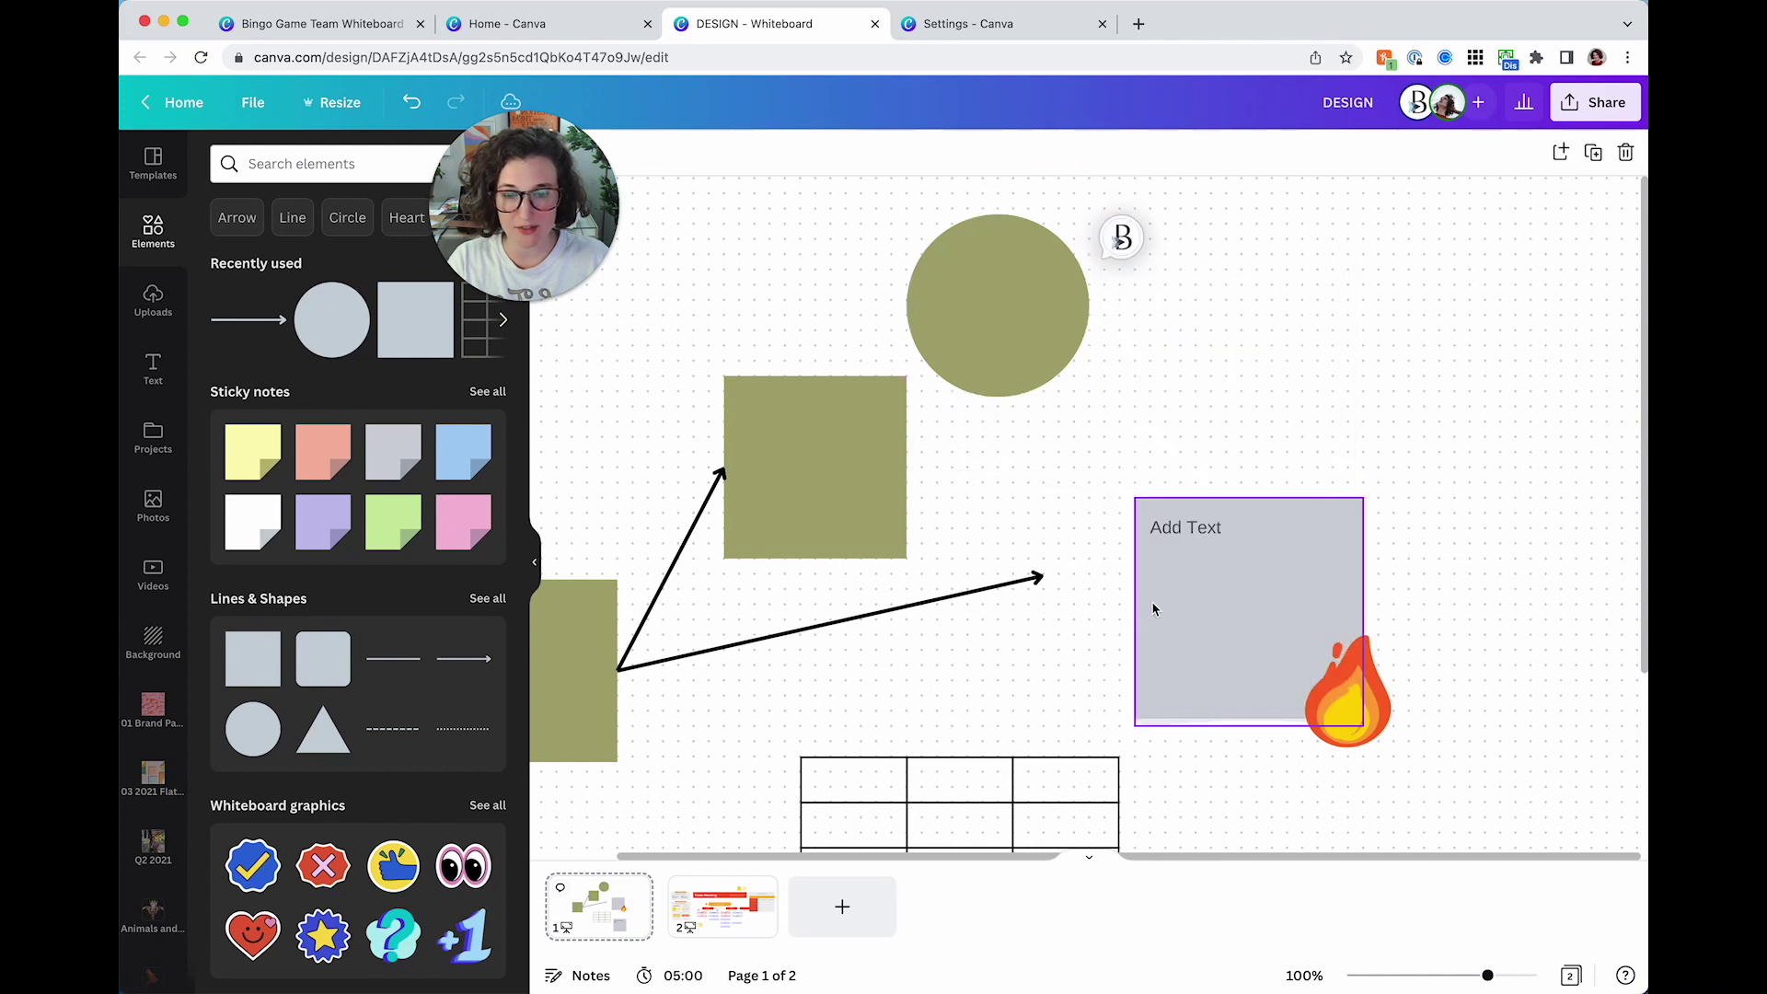
drag(1151, 604, 1343, 493)
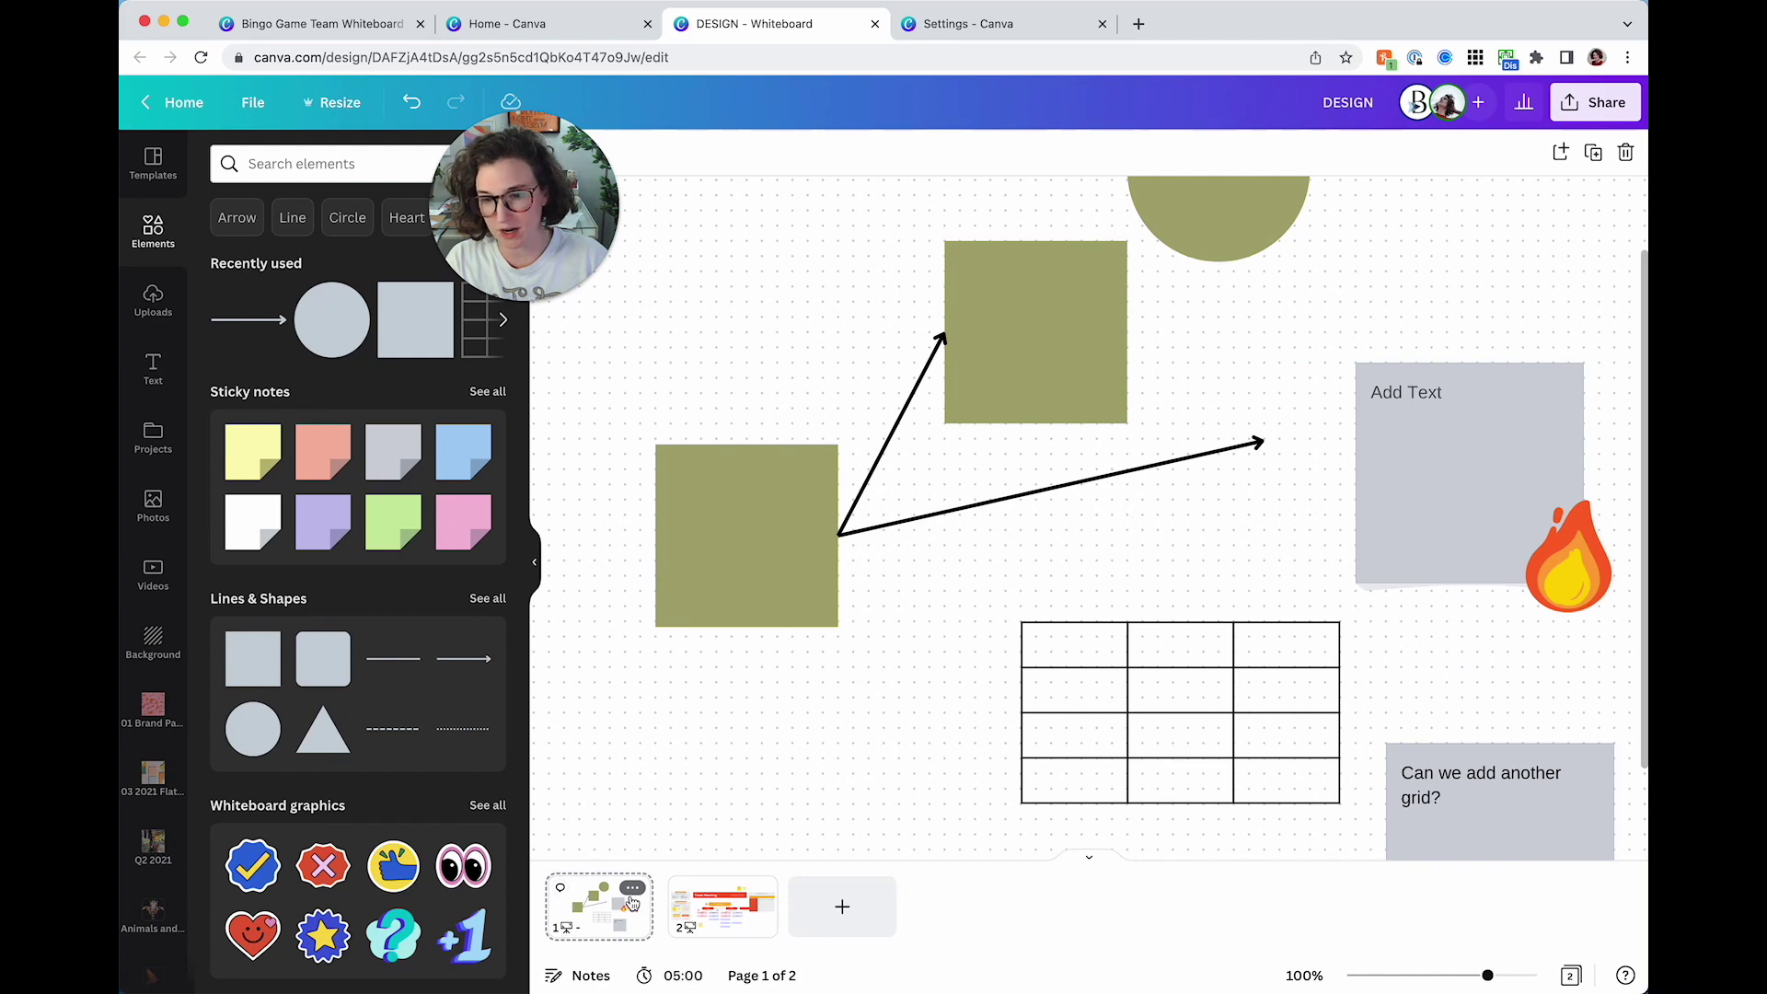
scroll(1065, 529, up, 3)
scroll(1065, 529, right, 5)
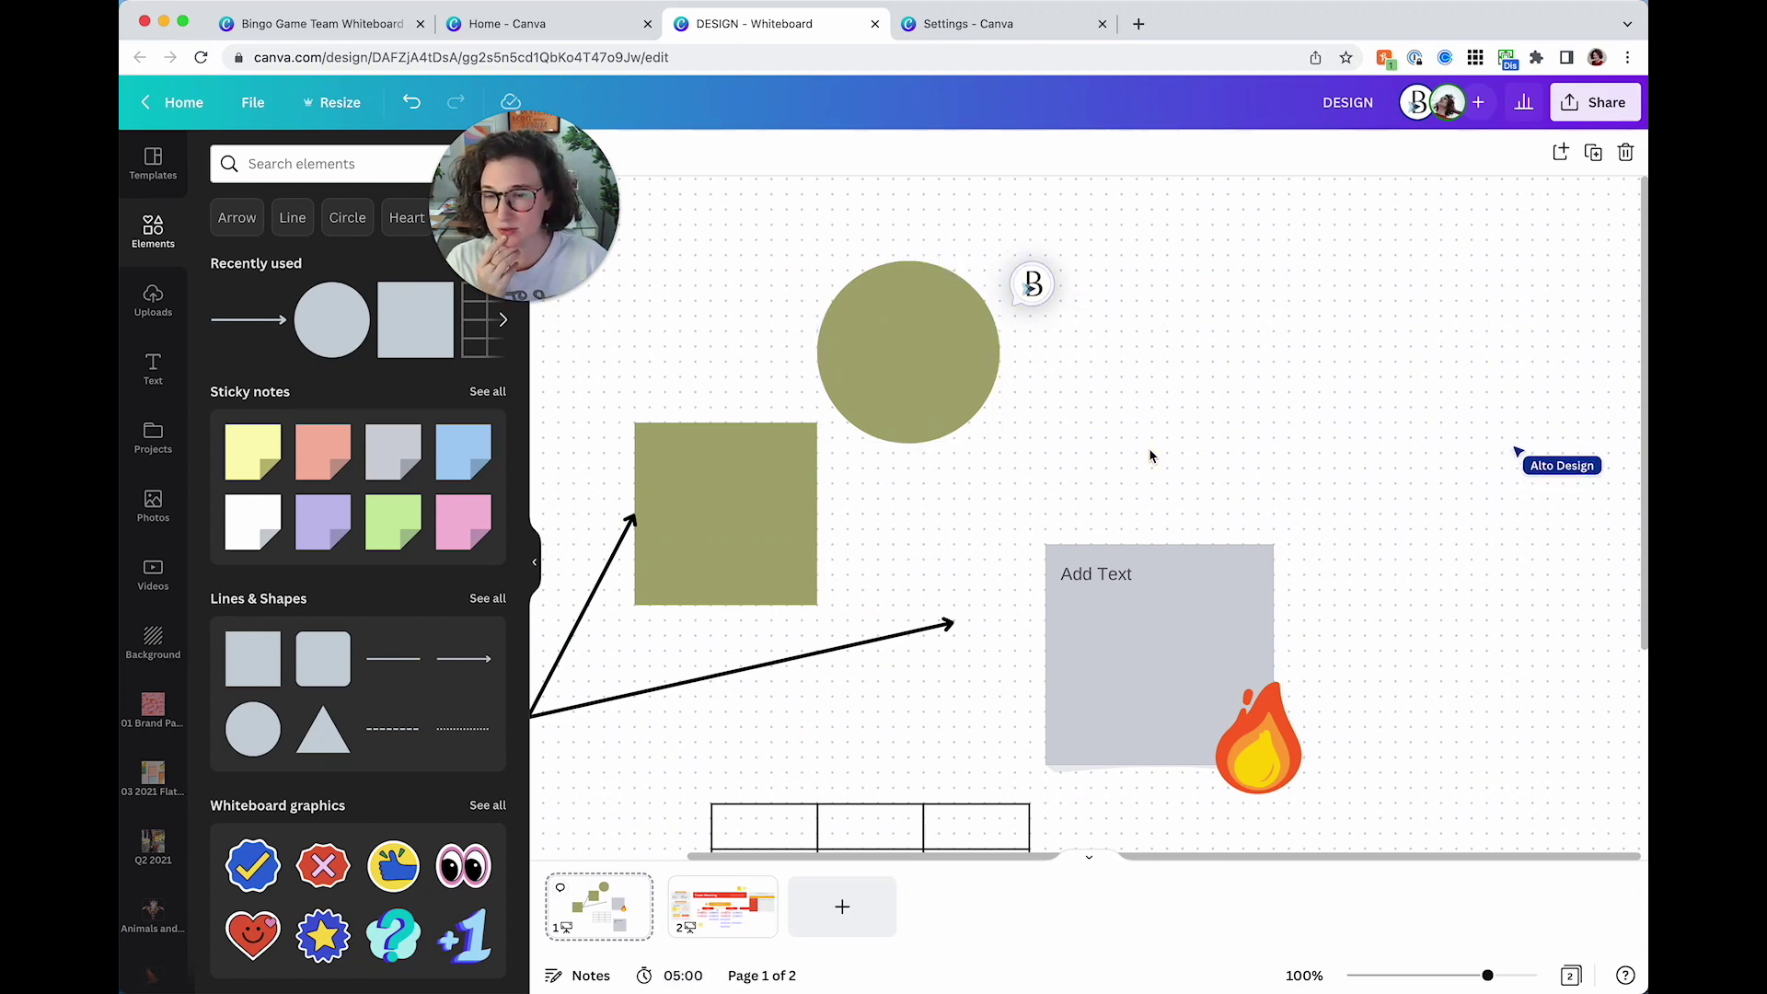
scroll(1155, 397, right, 5)
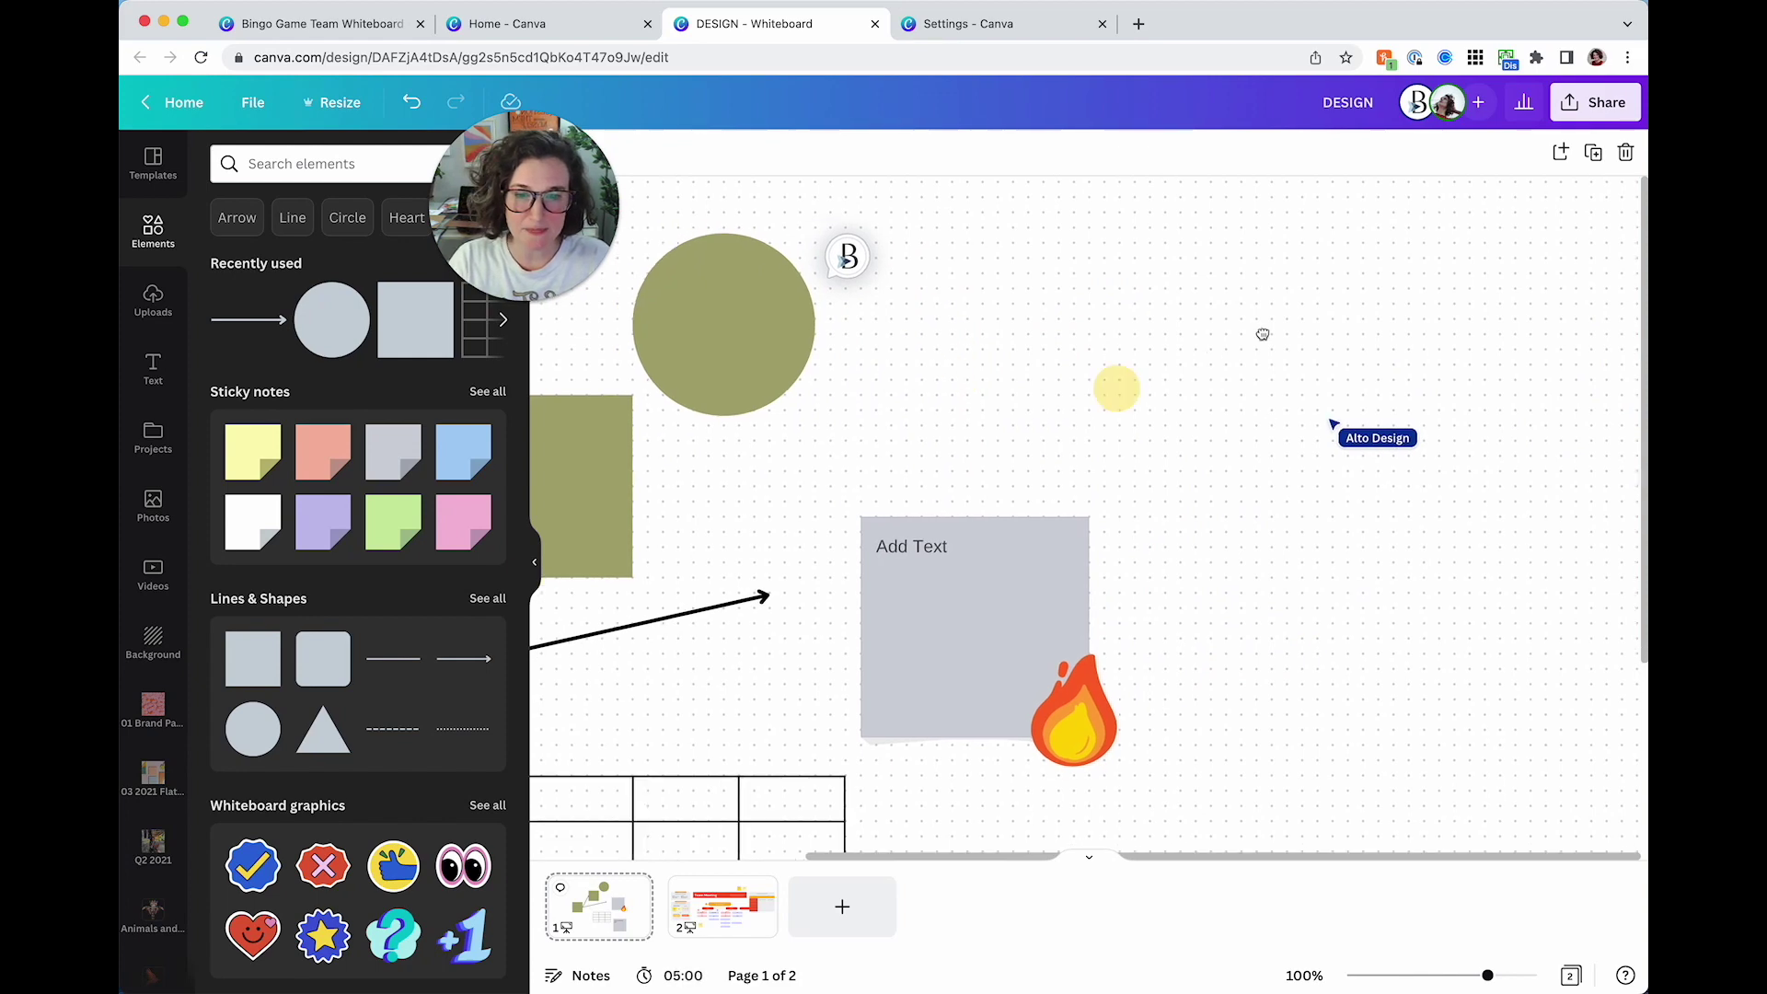
scroll(1289, 645, down, 4)
scroll(1325, 626, down, 3)
Select the grey 'Can we add another grid?' note and post the comment 'NO! We have enough grids!'
click(1174, 596)
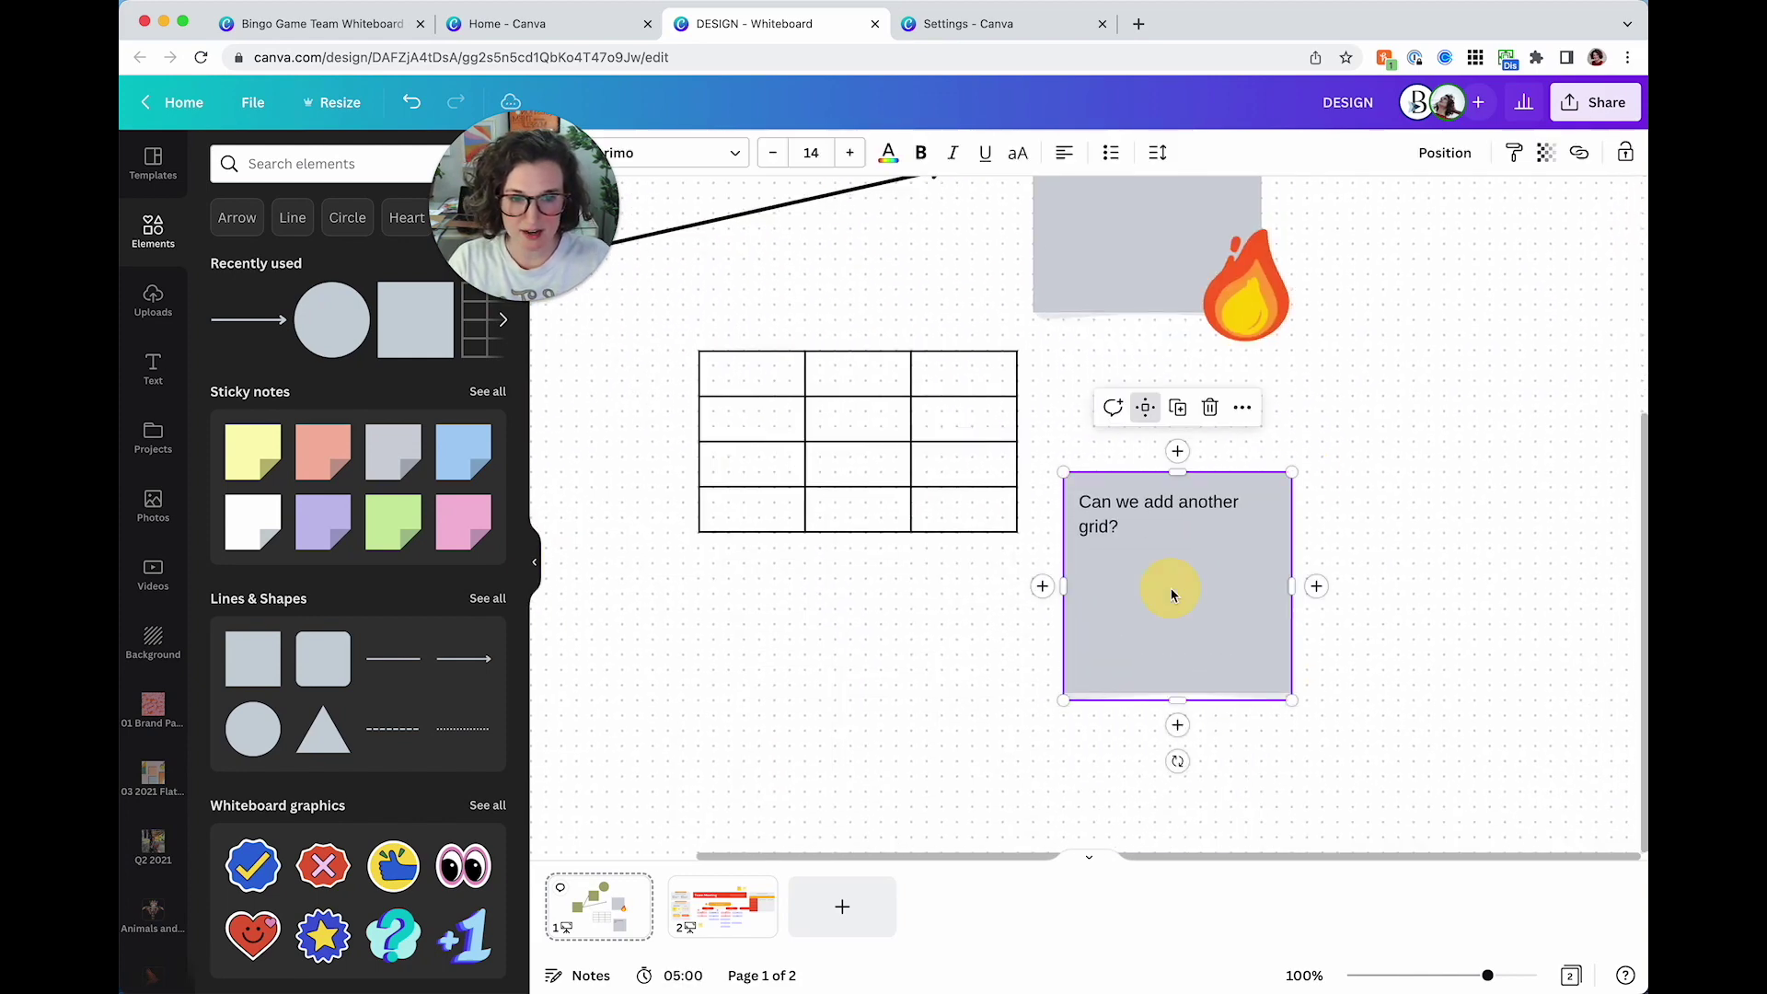
scroll(1038, 662, up, 1)
scroll(1038, 662, right, 1)
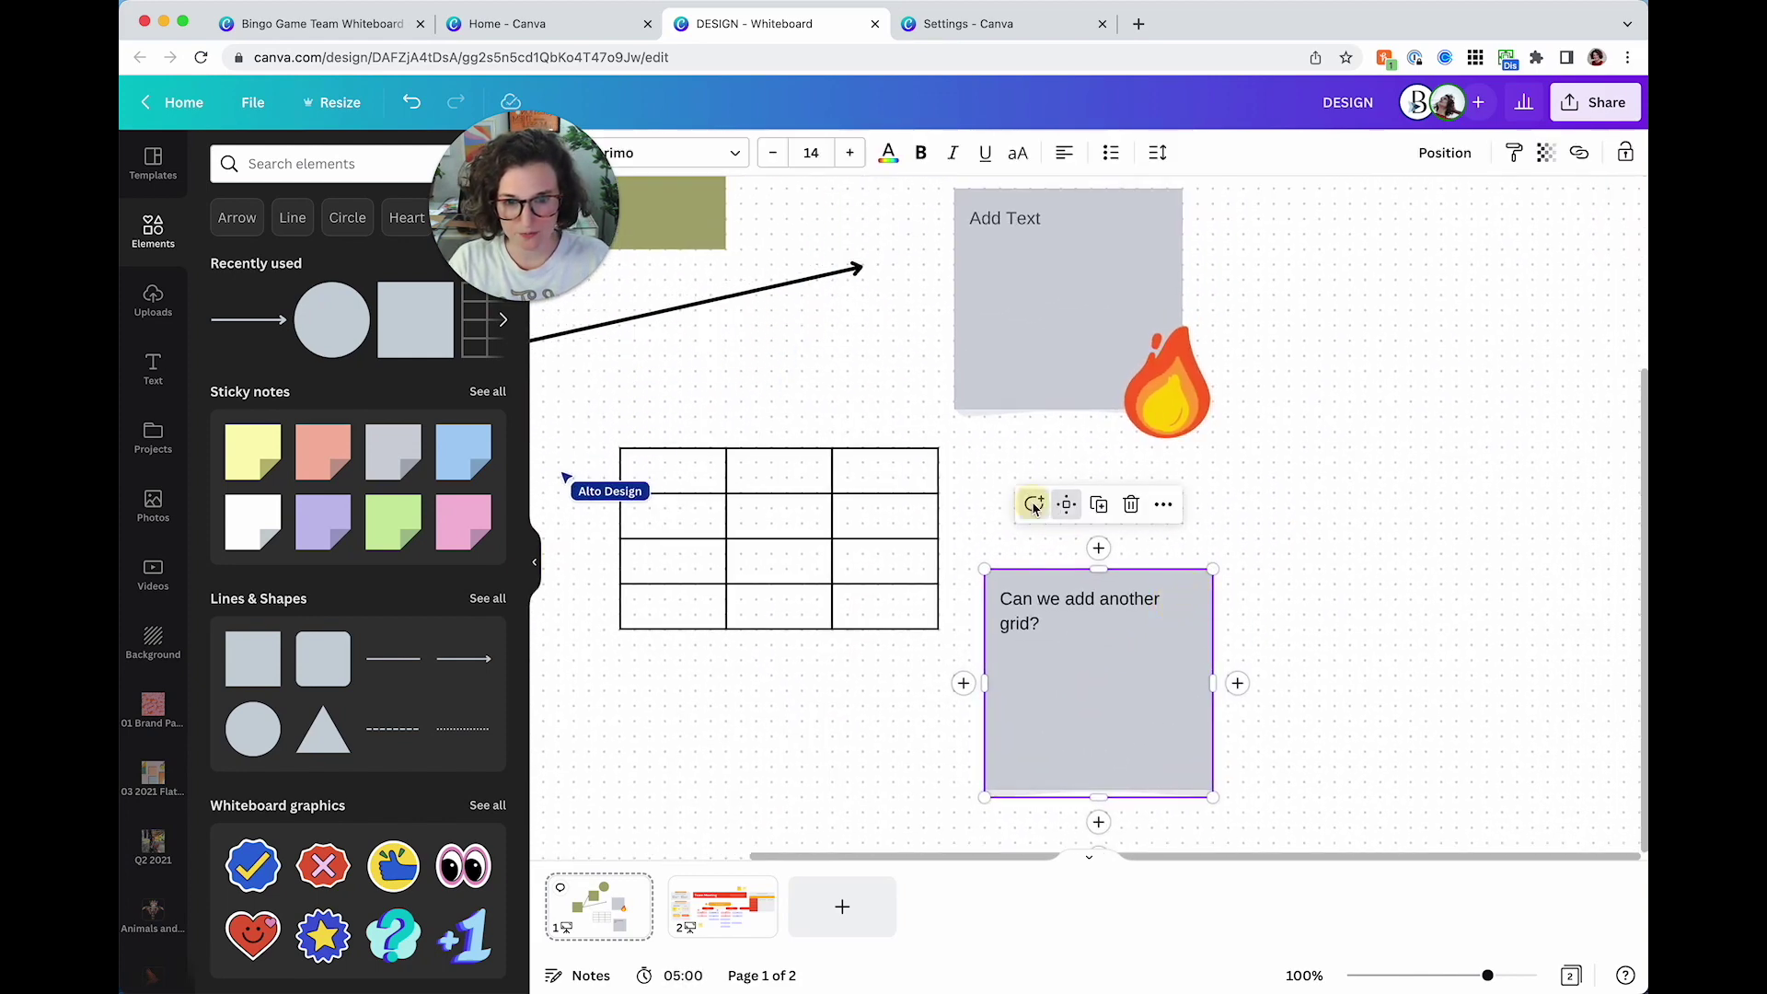
scroll(1175, 491, down, 4)
scroll(1174, 491, right, 1)
key(super+alt+n)
text(NO! We have enough grids!)
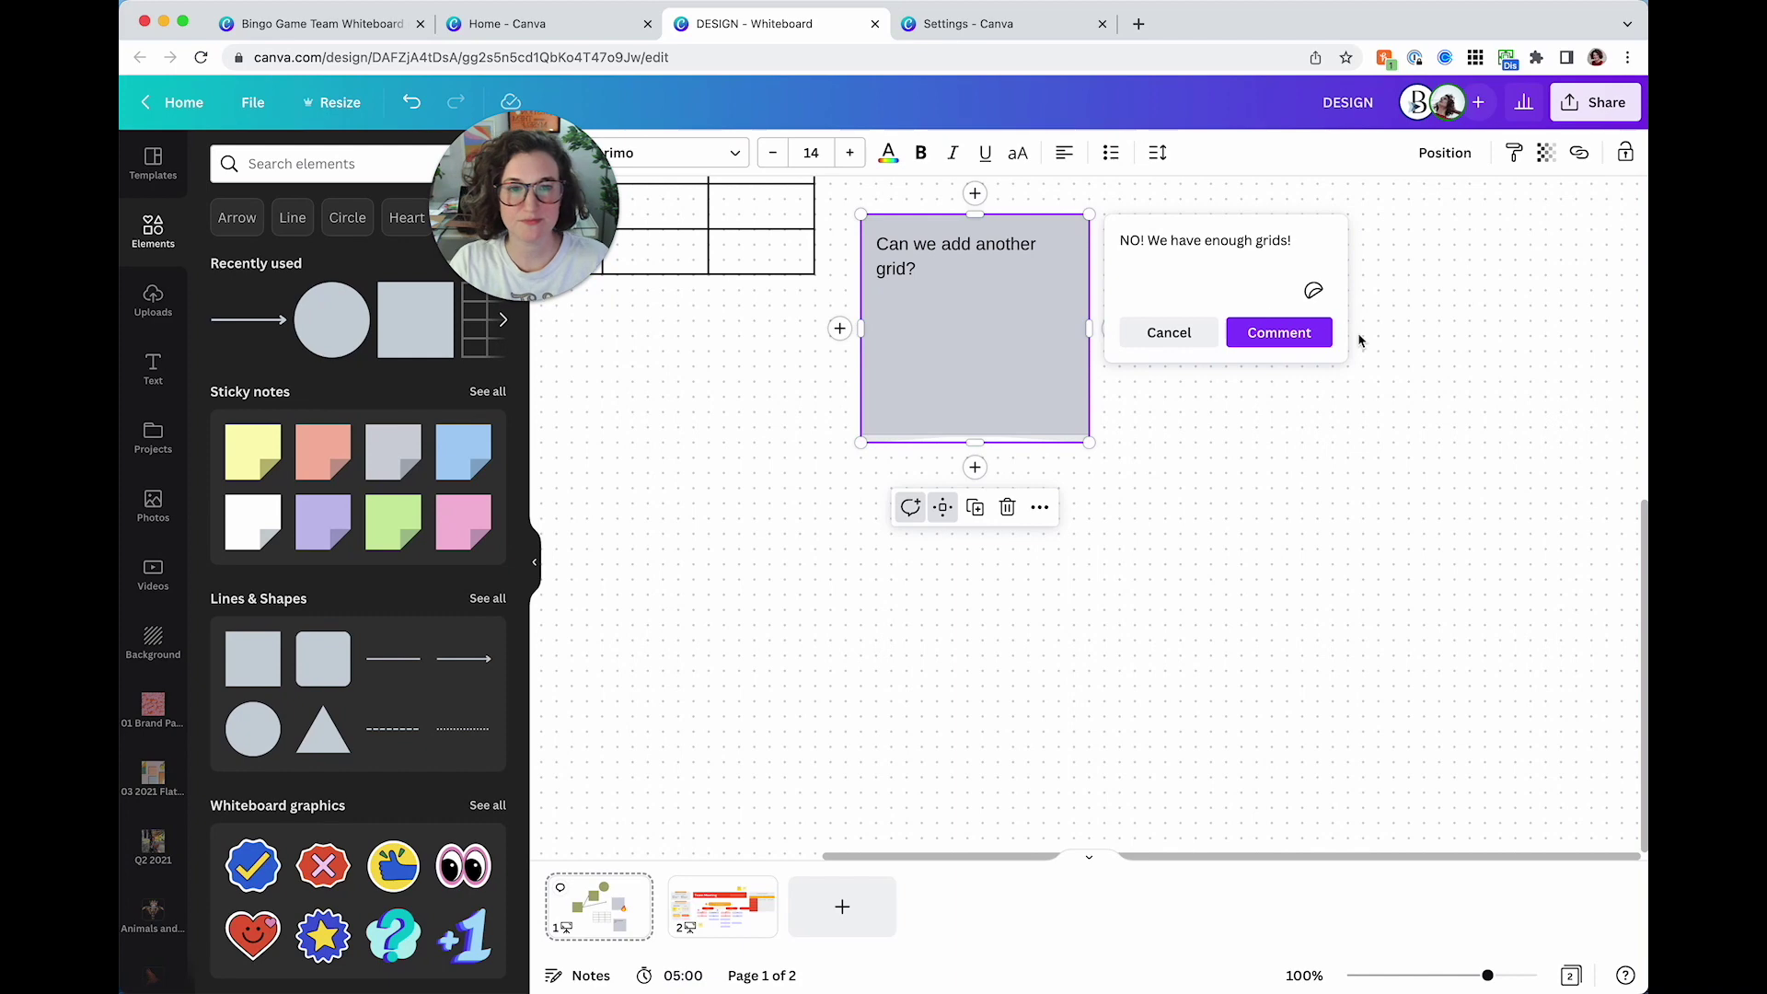
click(1316, 334)
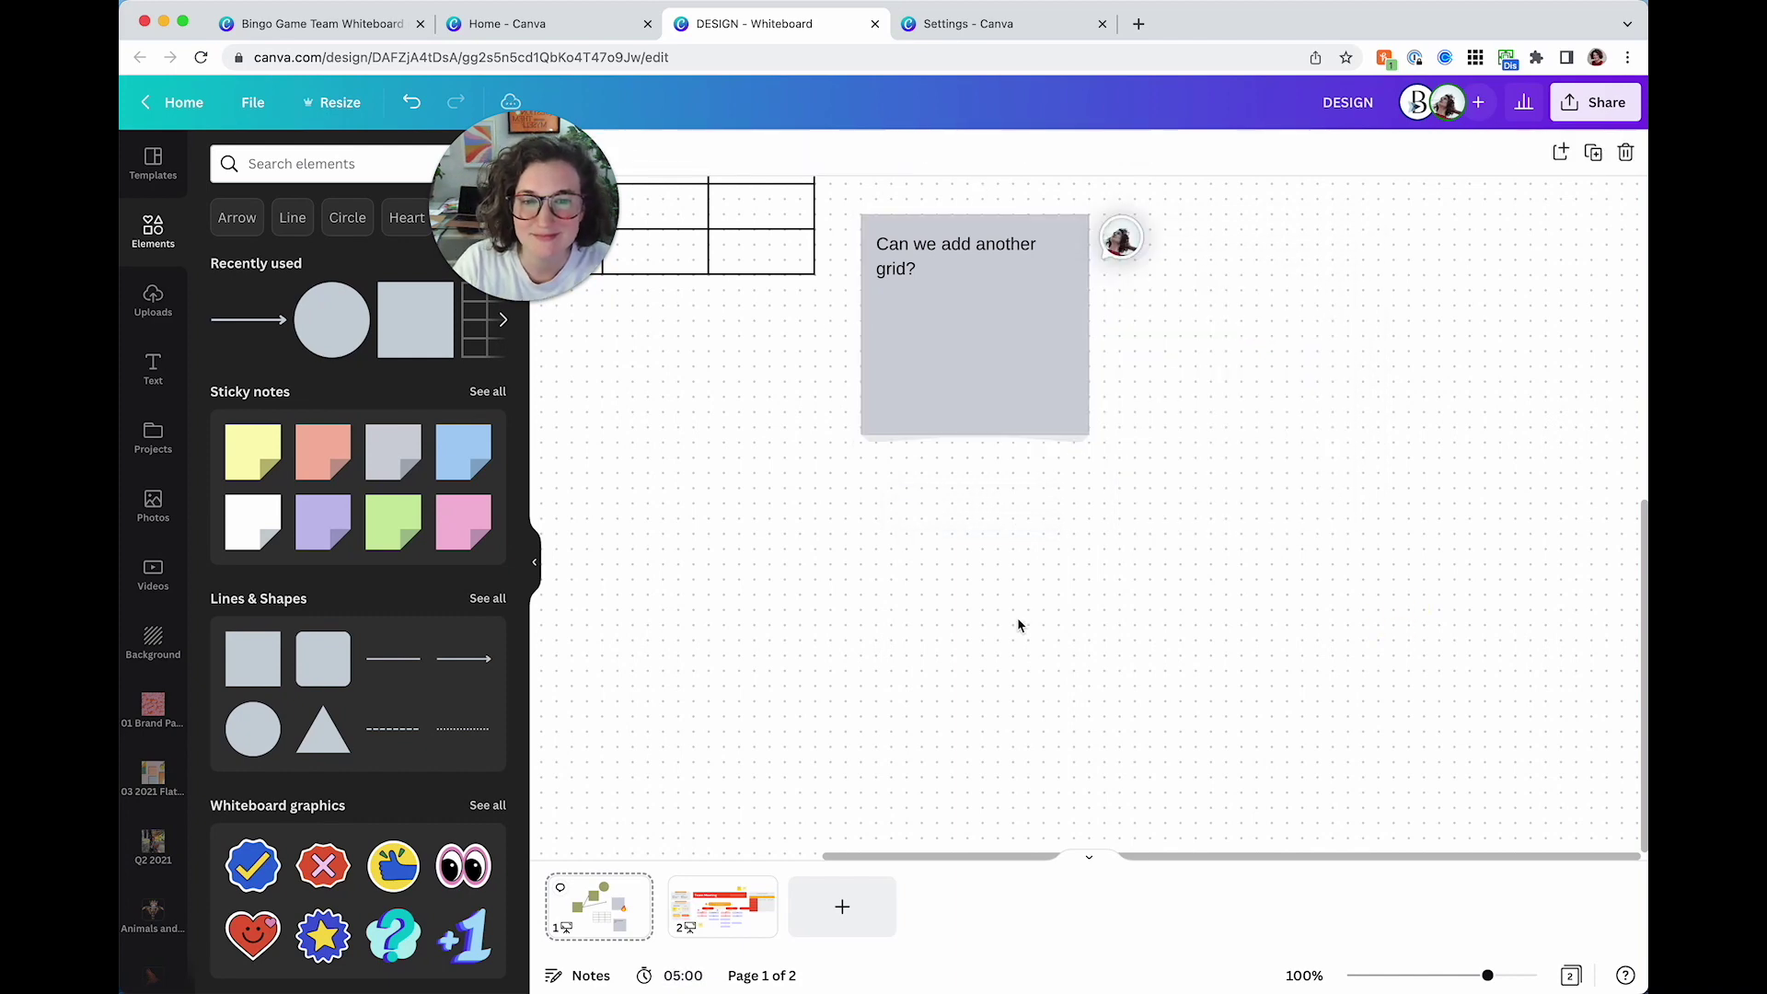
scroll(1018, 626, left, 10)
scroll(1018, 625, up, 8)
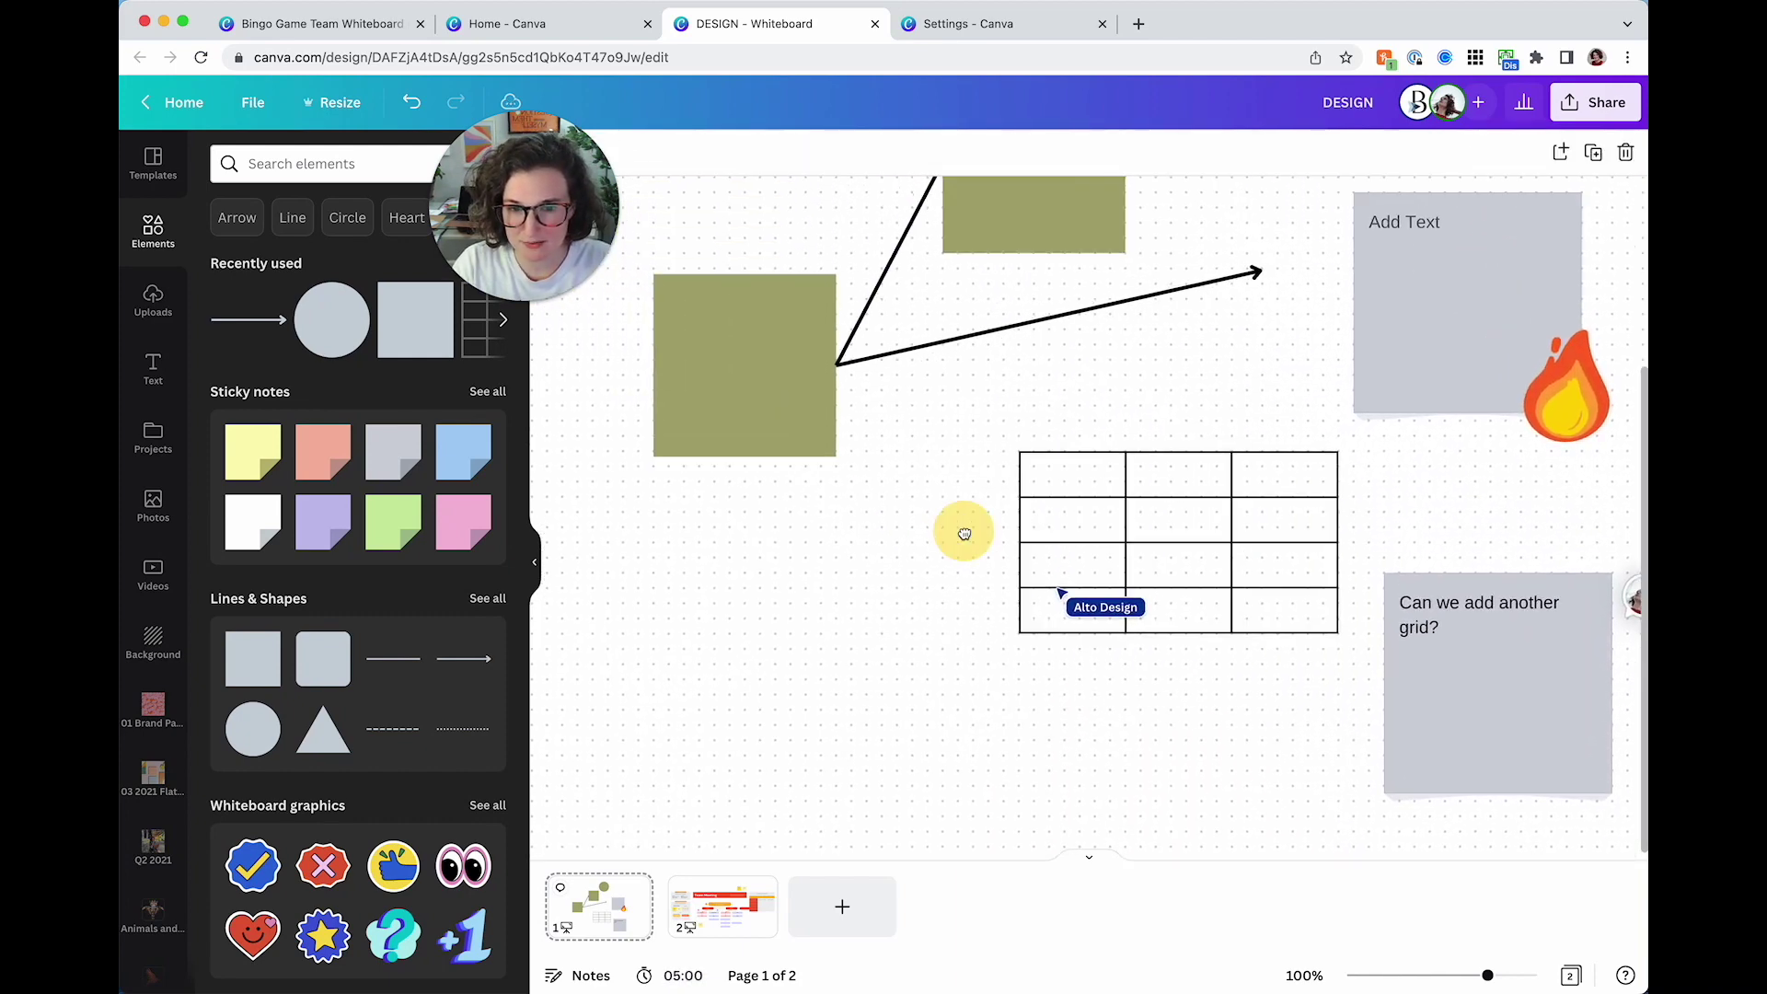
Pan and scroll around page 1 to survey the whiteboard's content
scroll(963, 534, left, 5)
scroll(963, 533, up, 4)
scroll(1027, 403, down, 5)
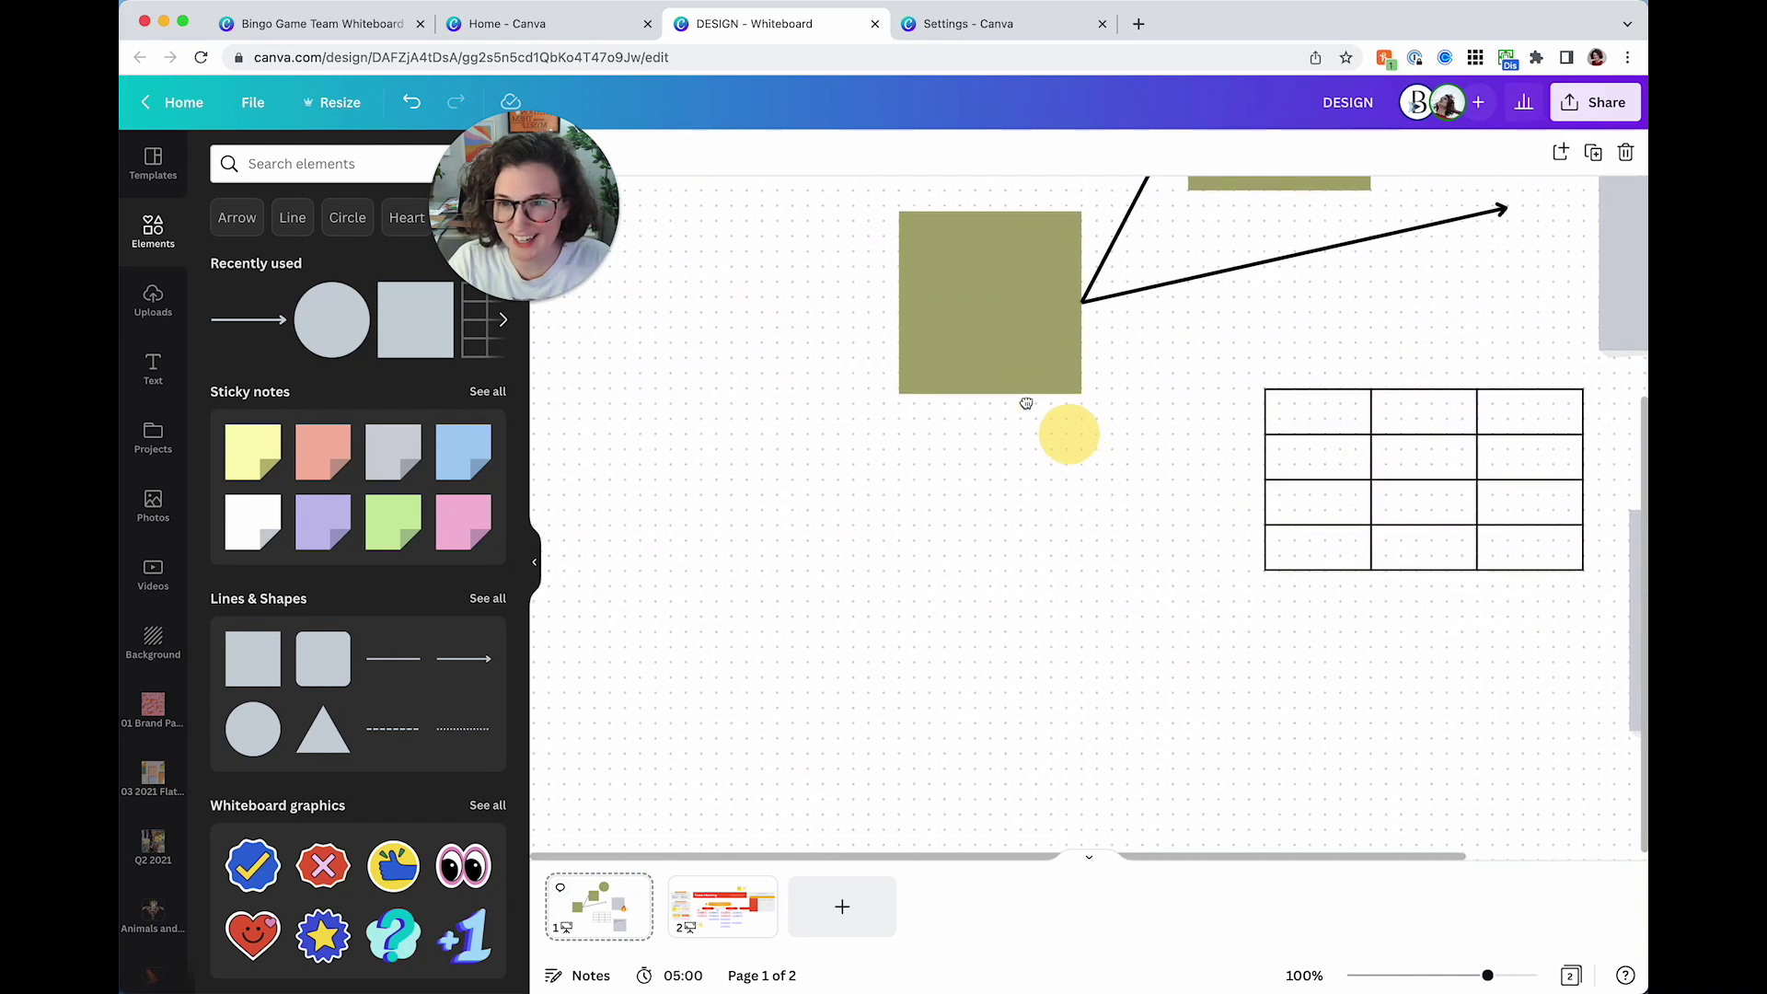
scroll(1026, 403, right, 8)
scroll(1027, 404, down, 4)
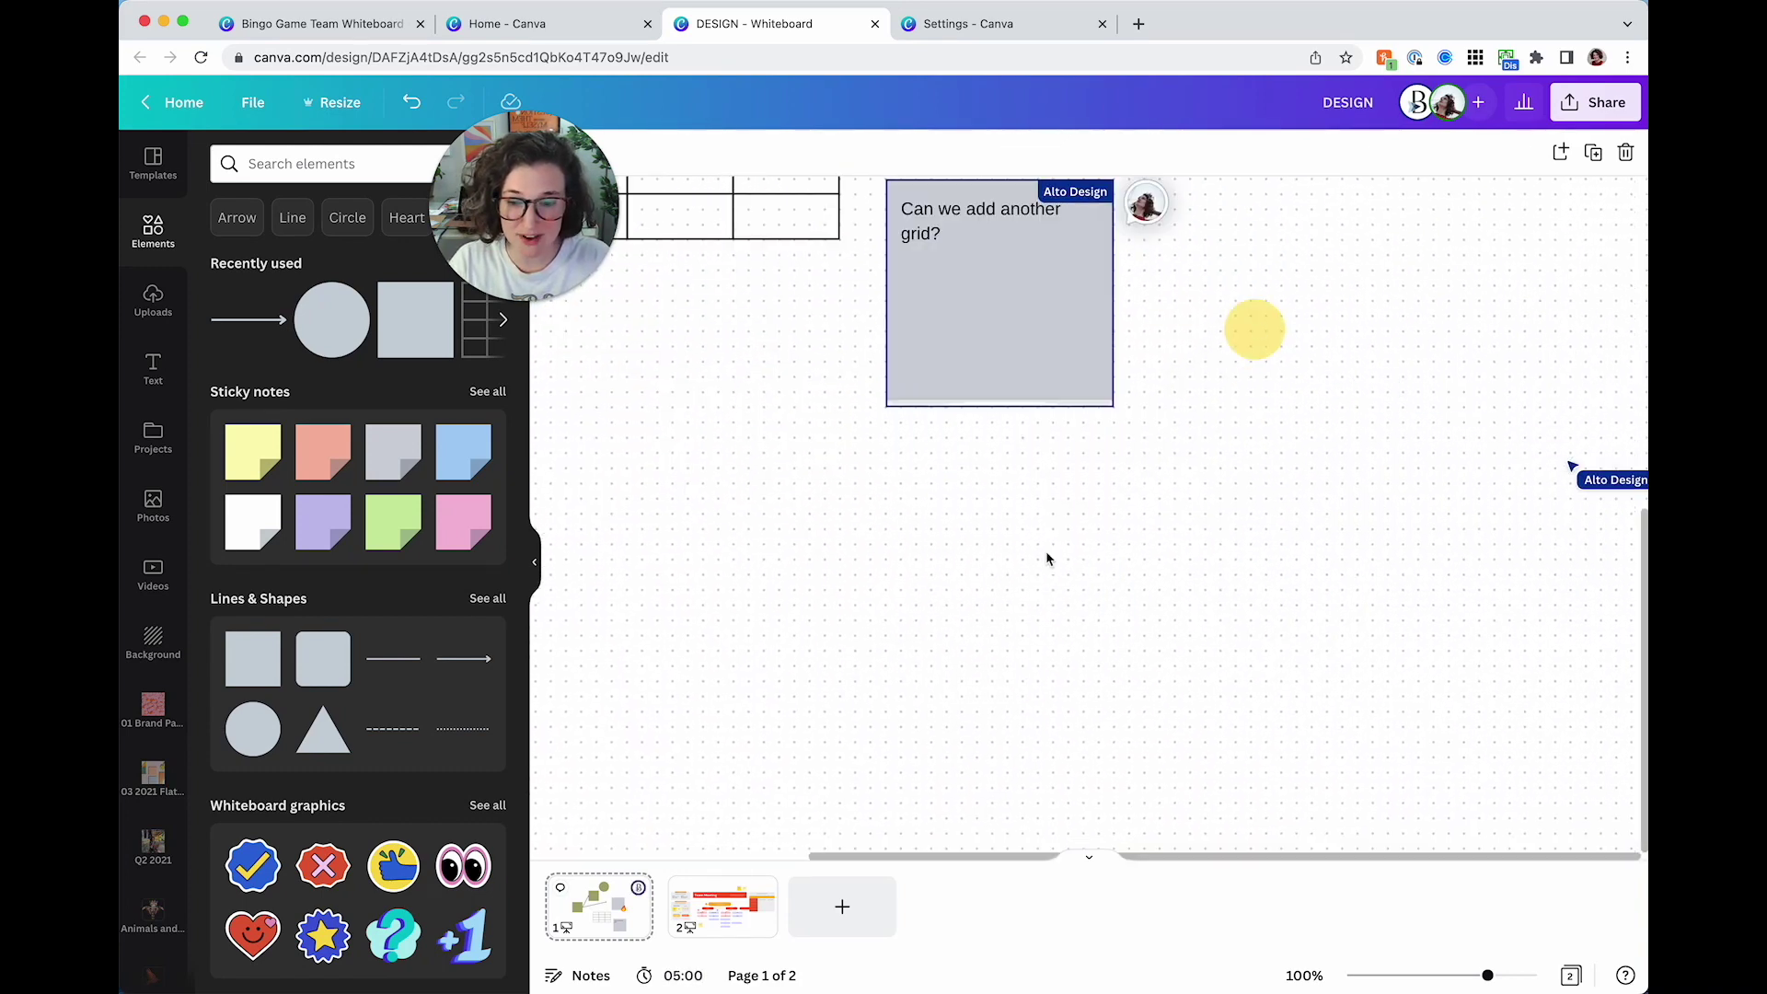
scroll(1238, 480, right, 5)
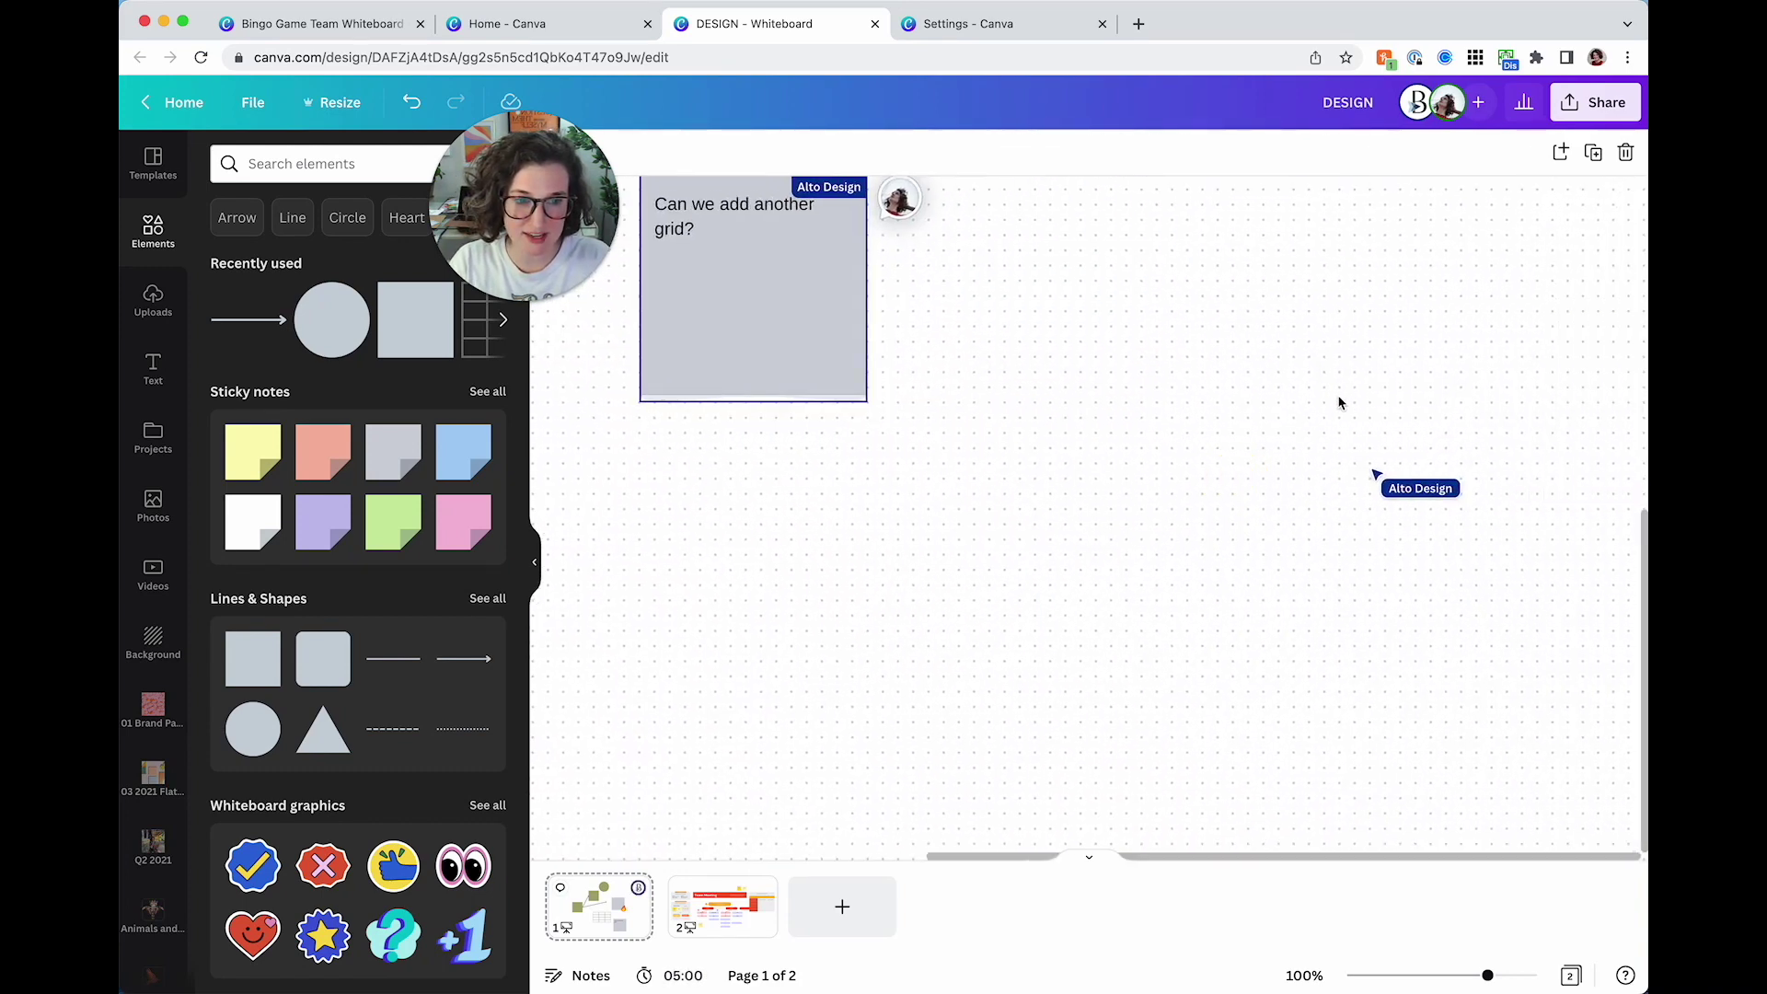
drag(1192, 516, 1357, 648)
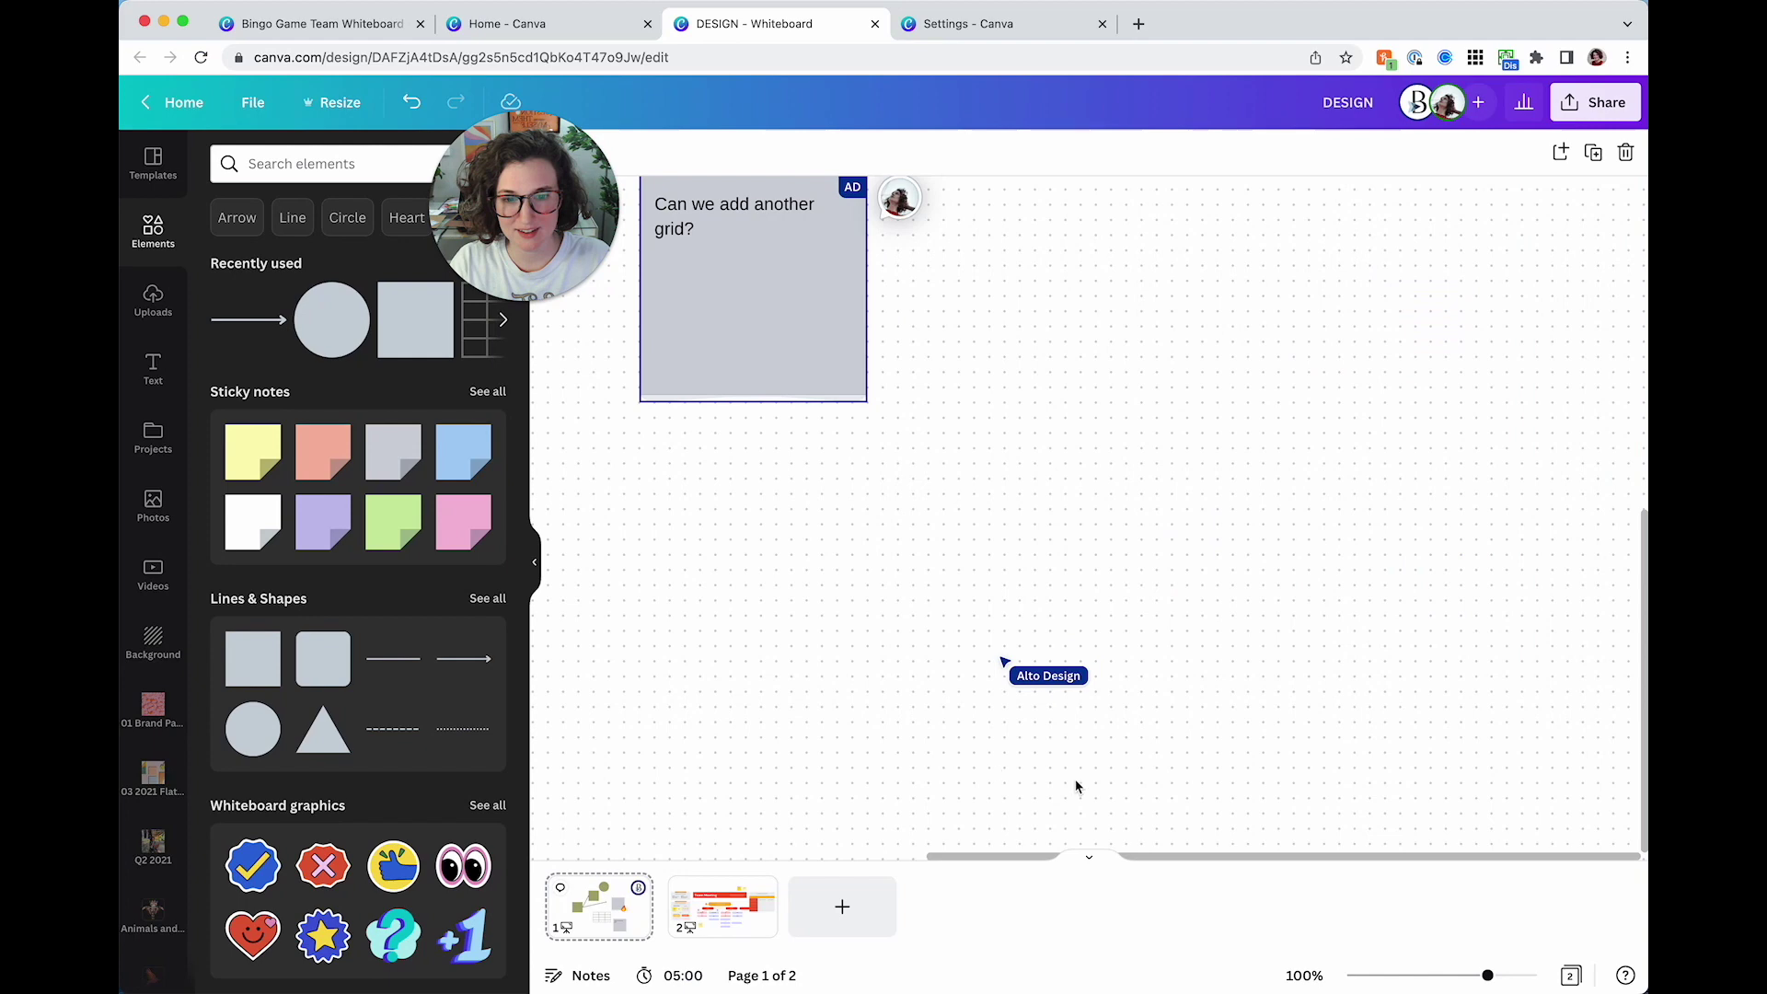
scroll(1147, 470, up, 10)
scroll(1148, 469, left, 10)
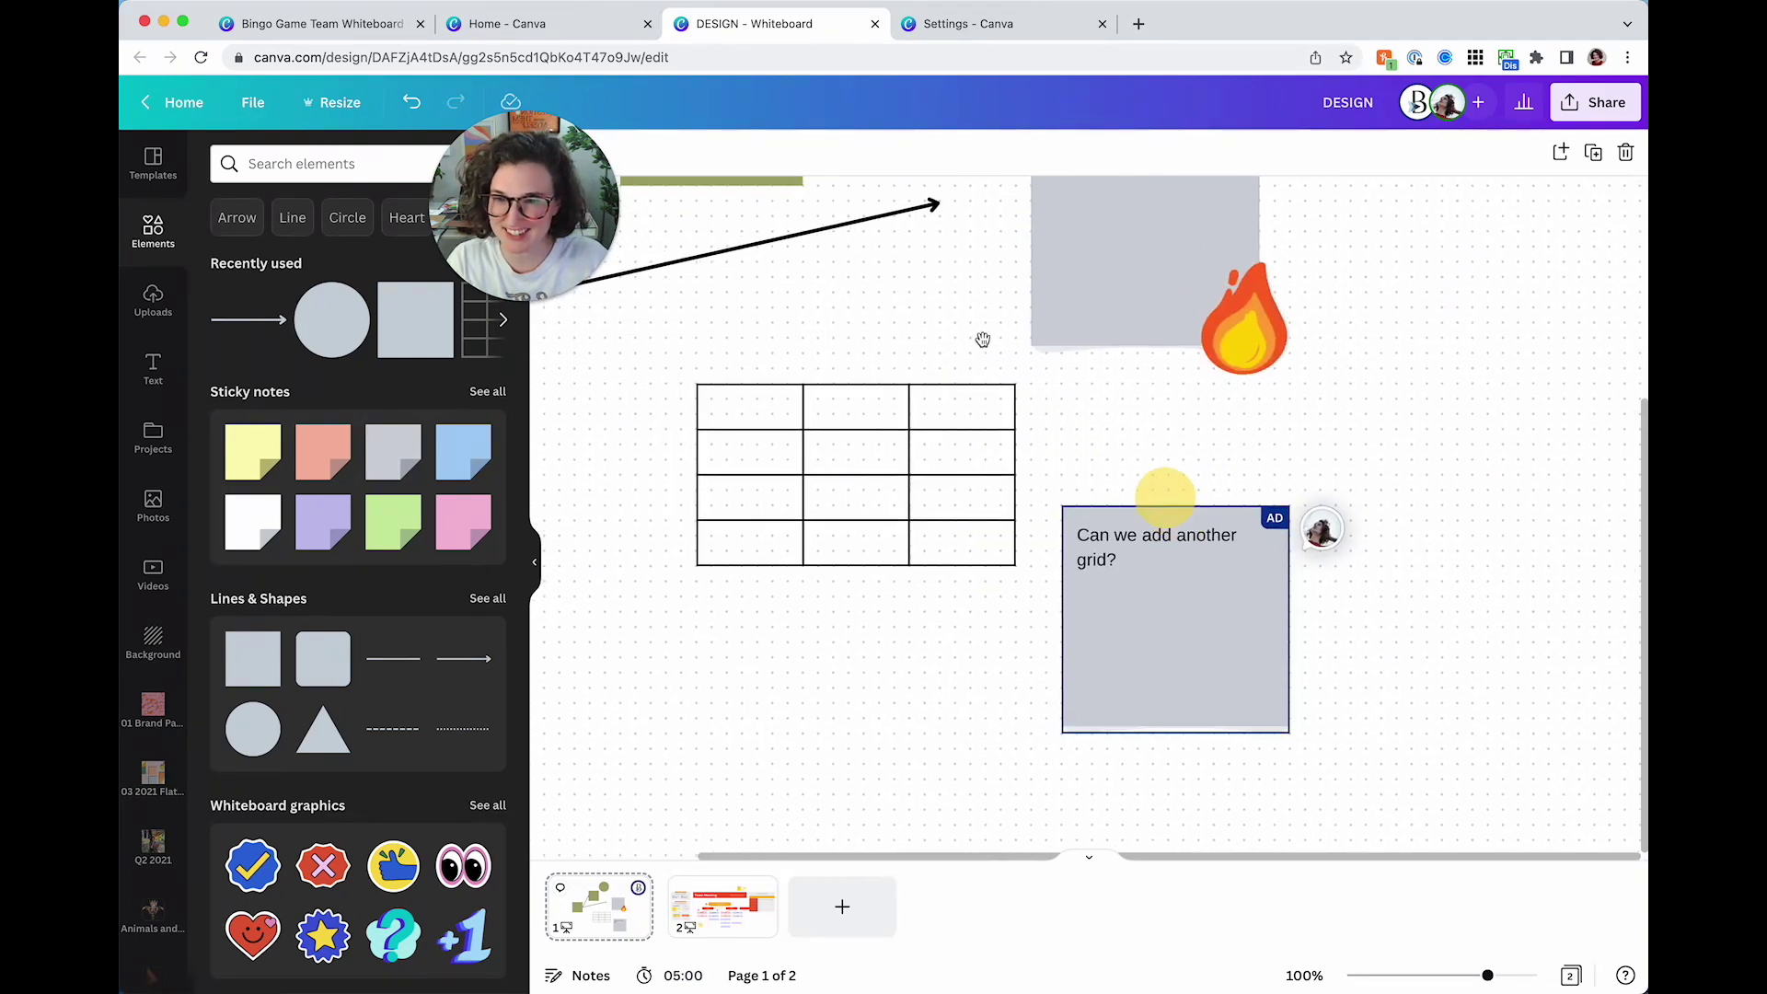
scroll(1160, 541, up, 3)
scroll(1160, 541, left, 5)
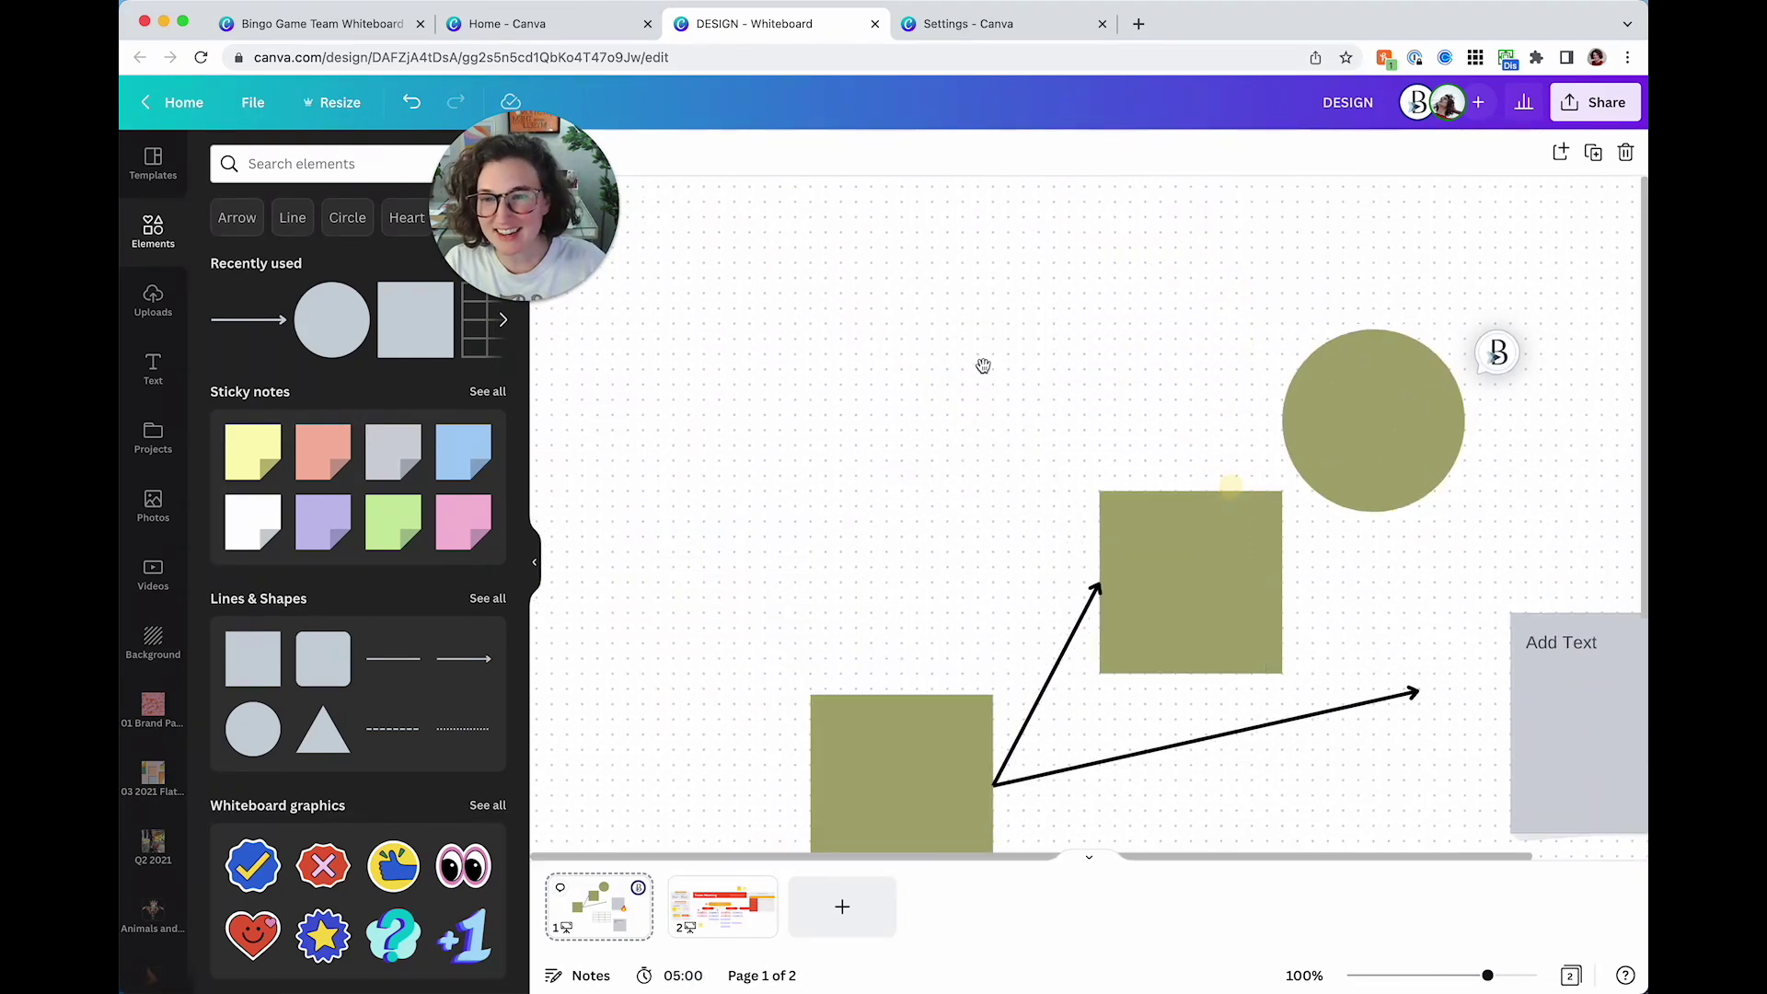
scroll(968, 468, down, 10)
scroll(968, 467, right, 12)
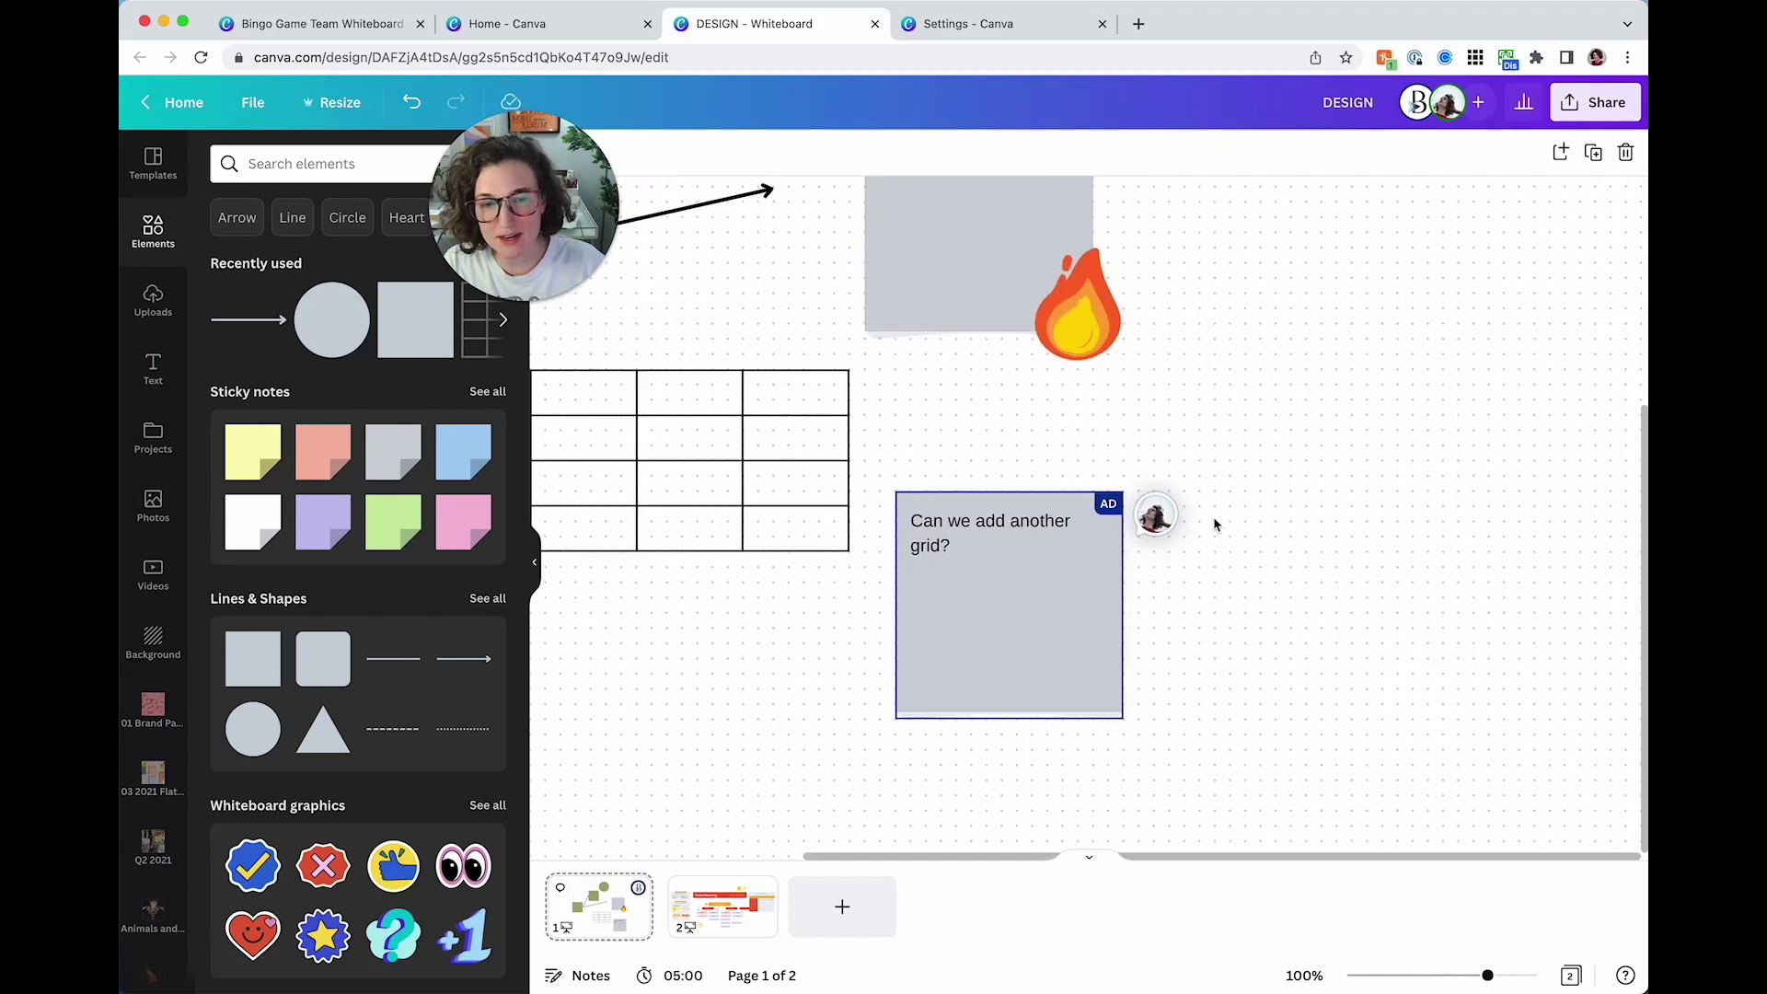
scroll(1266, 337, down, 3)
scroll(1267, 336, right, 2)
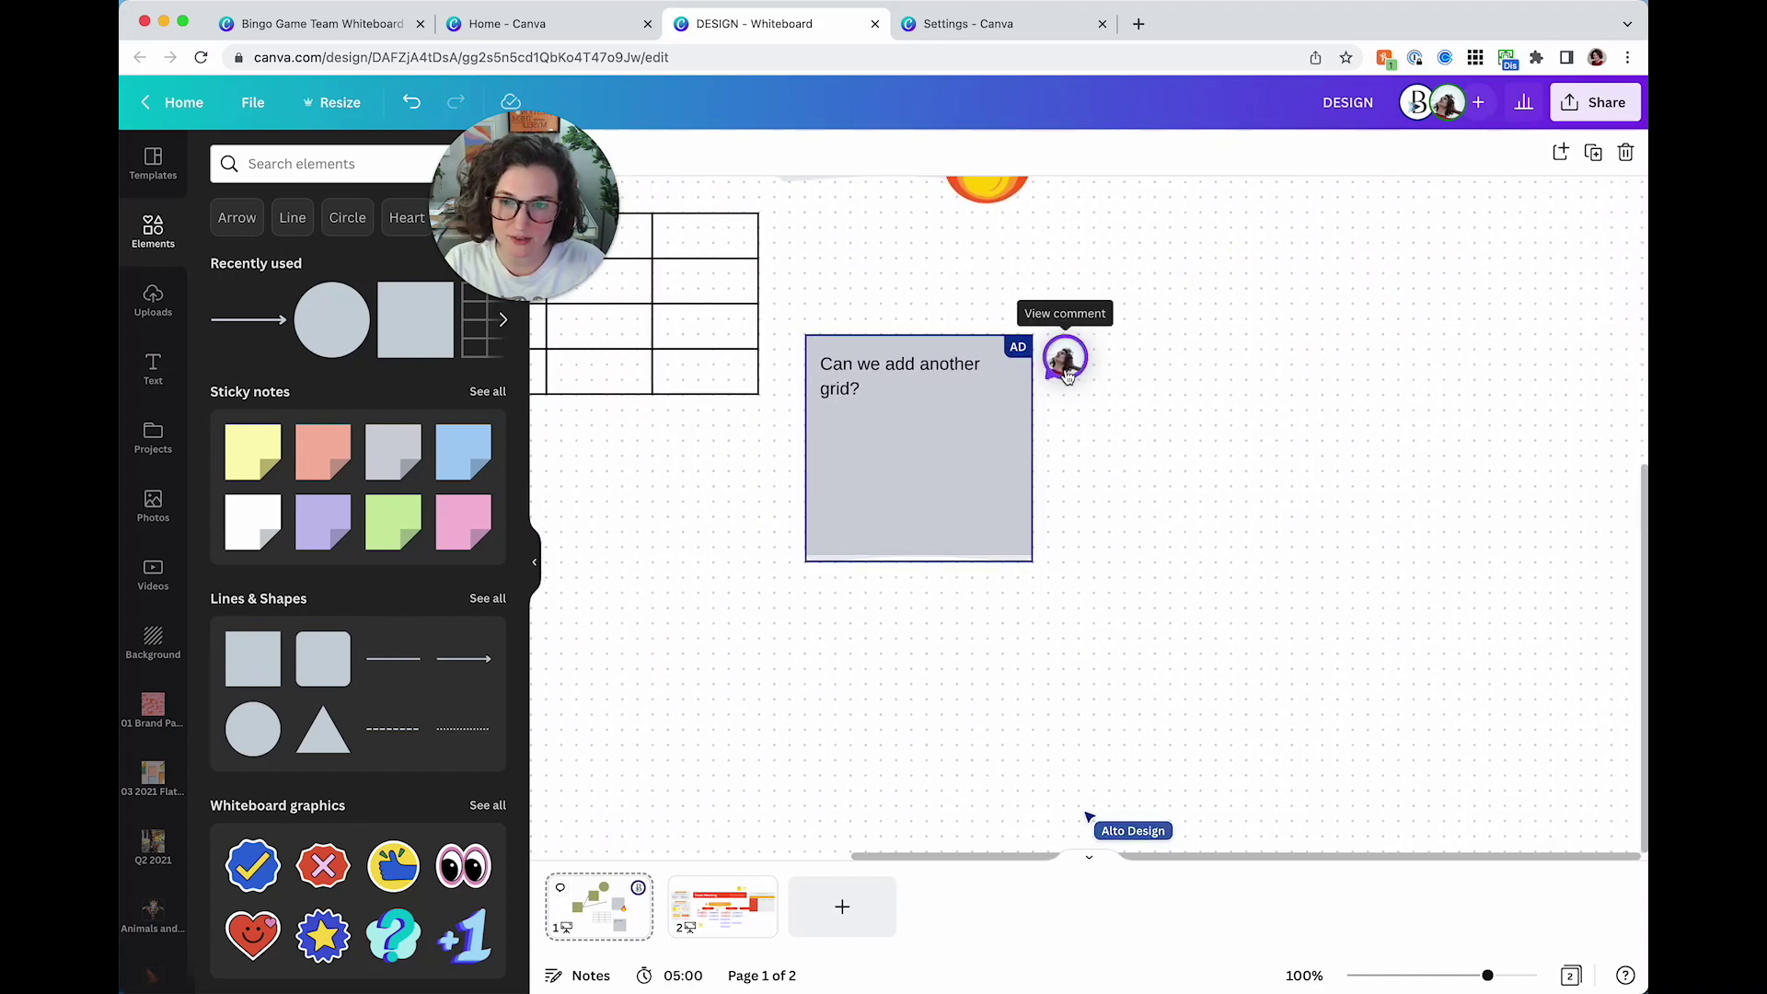
drag(797, 753, 1027, 522)
Add a third page with the My Project Journey template, then a blank fourth page
click(734, 933)
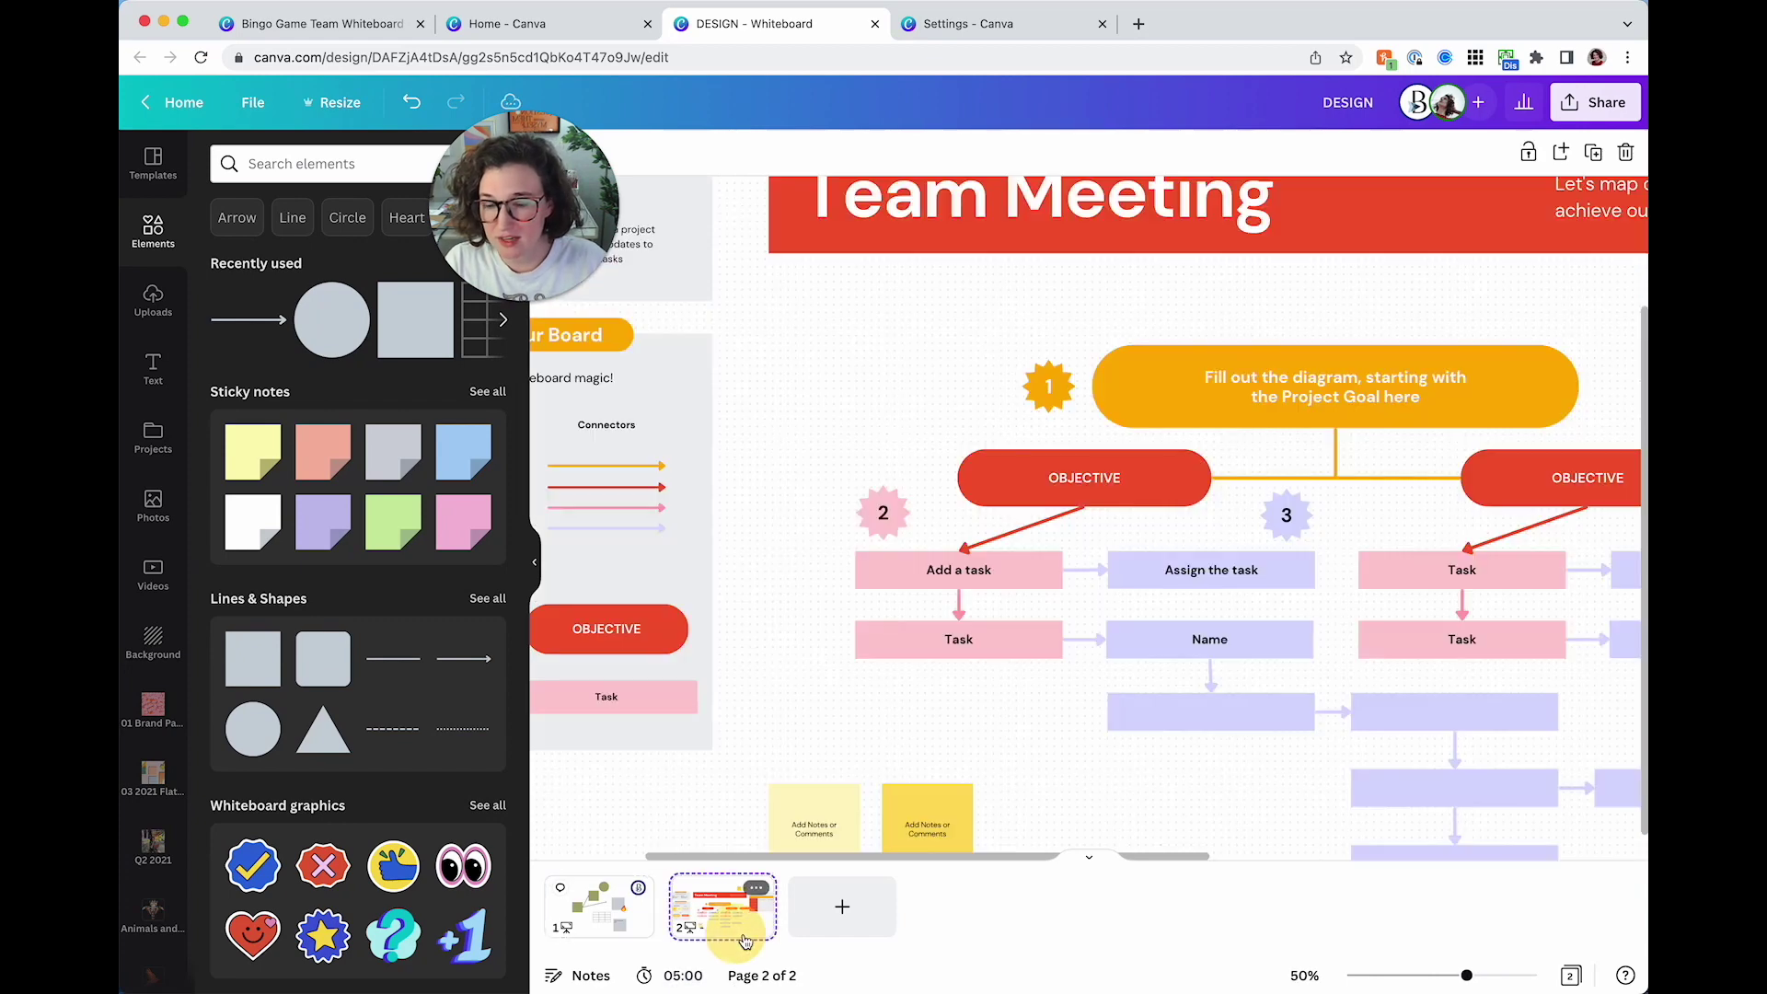
click(856, 934)
click(153, 174)
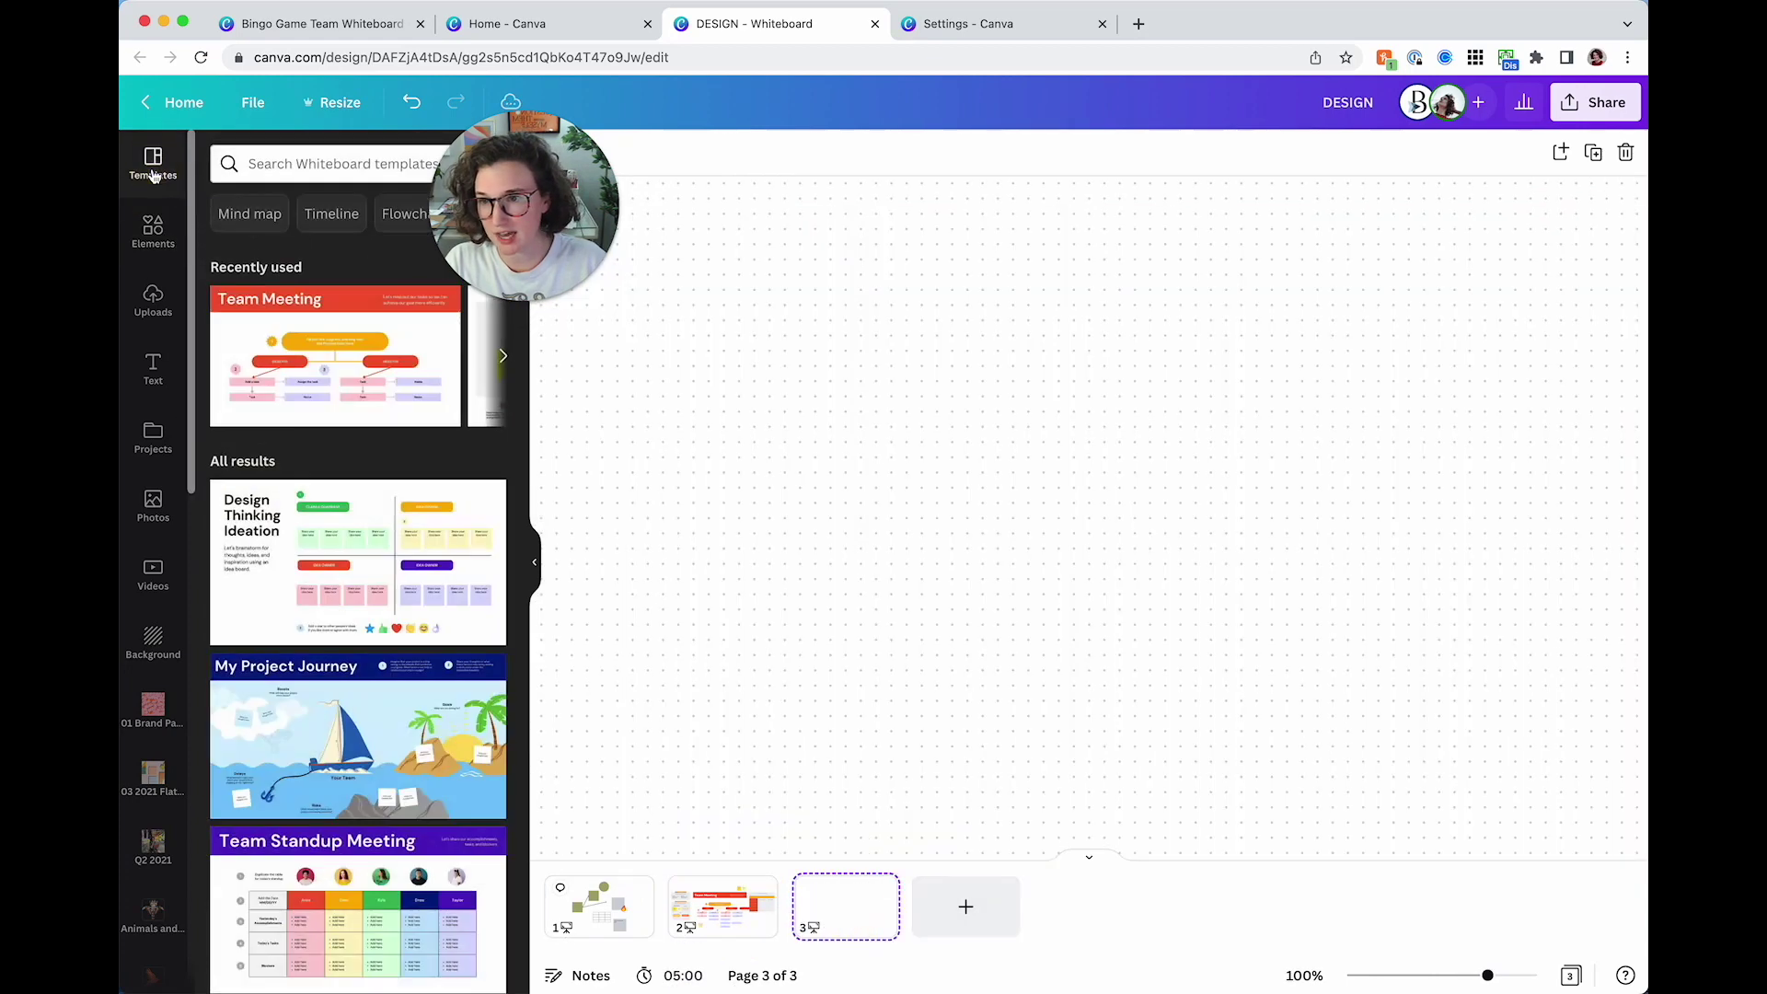
scroll(321, 502, down, 3)
click(321, 501)
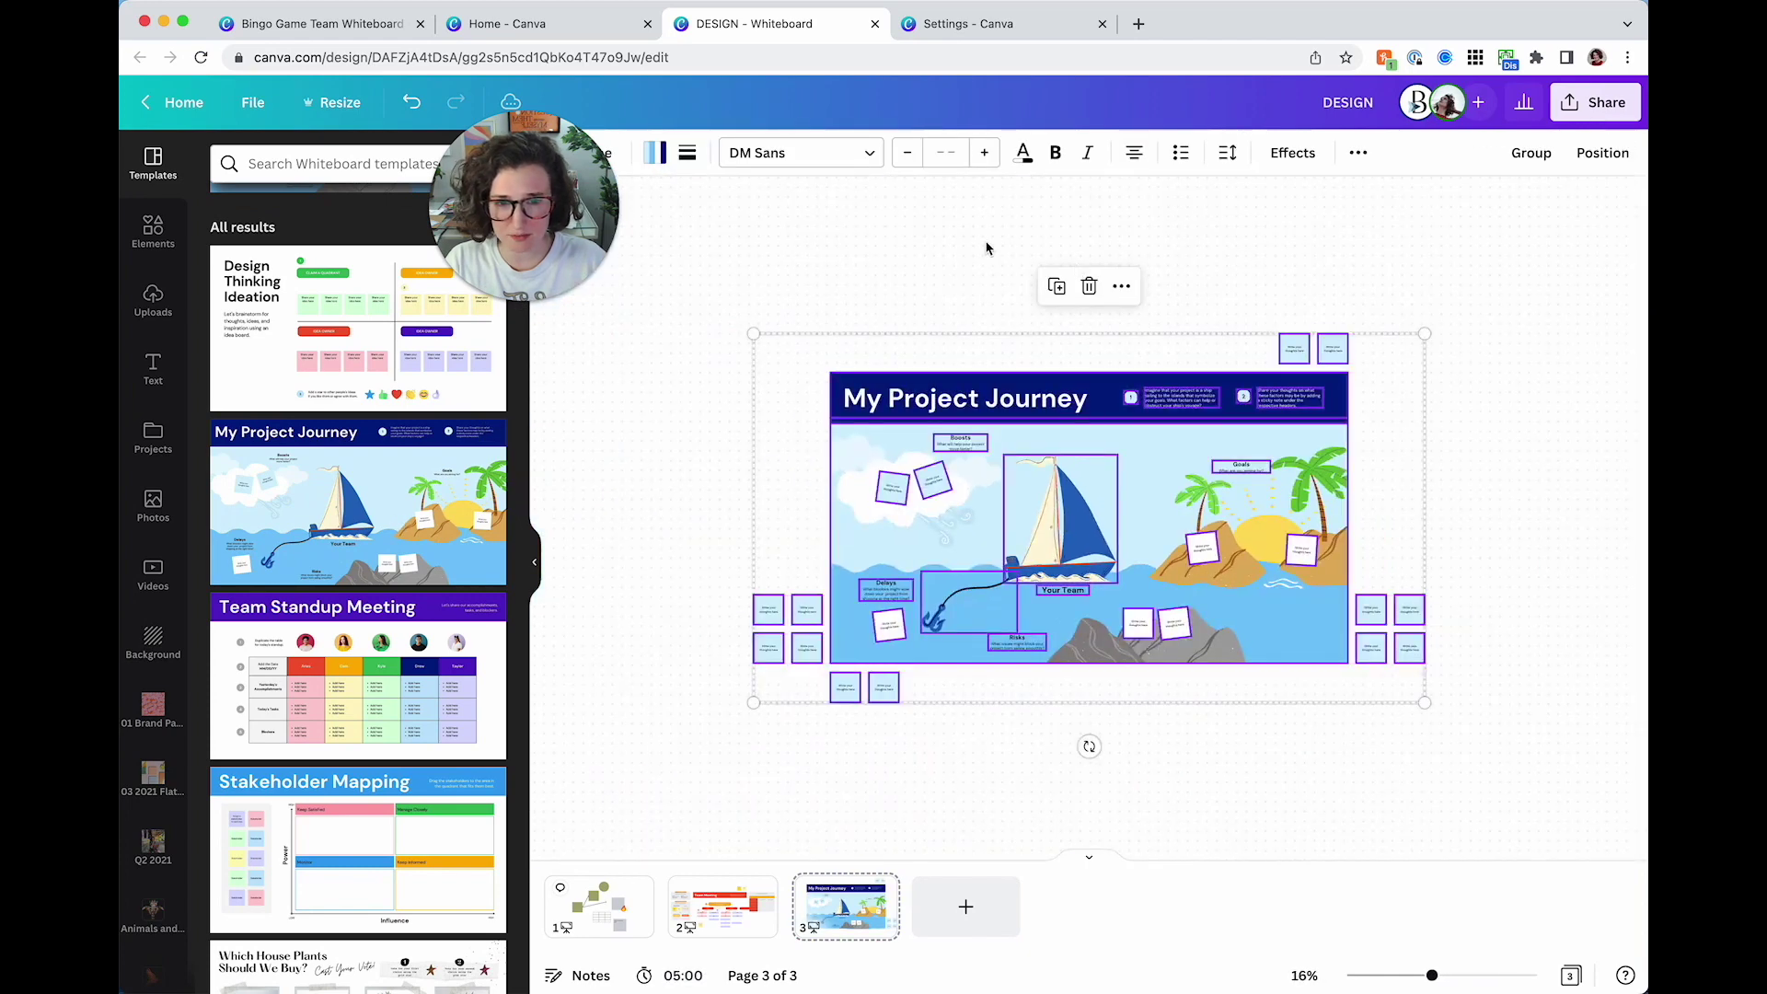
click(986, 248)
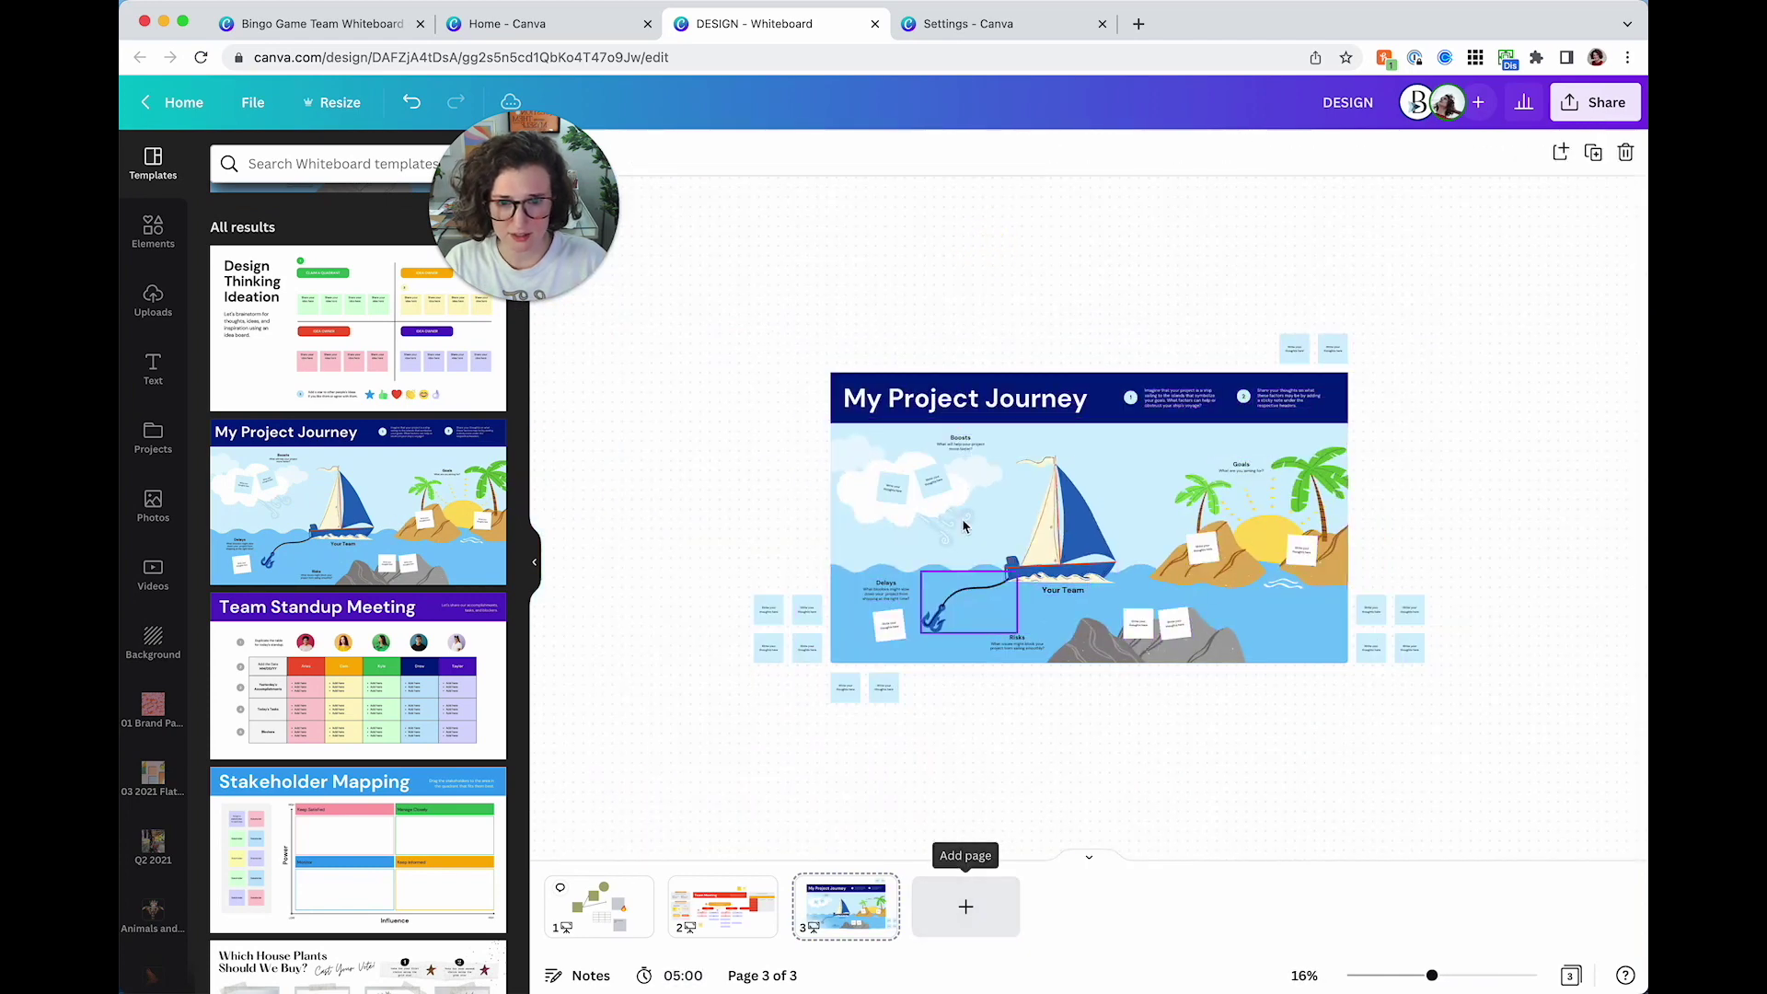
click(930, 897)
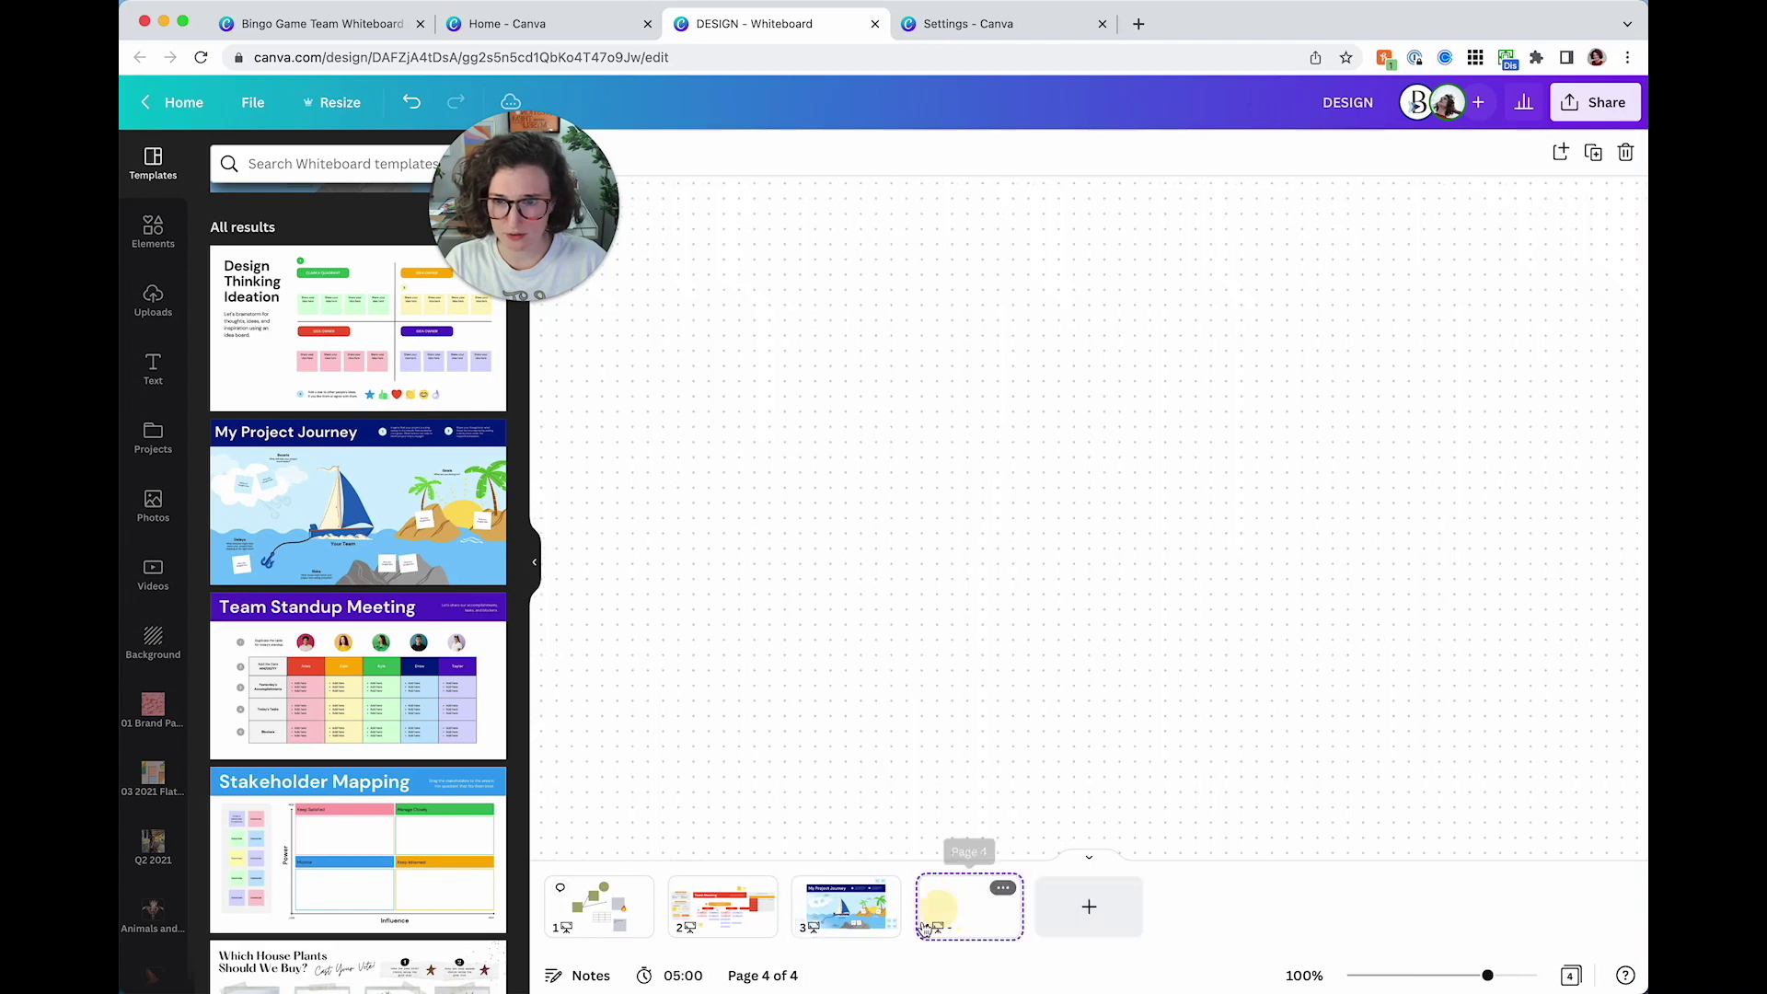
scroll(349, 580, down, 10)
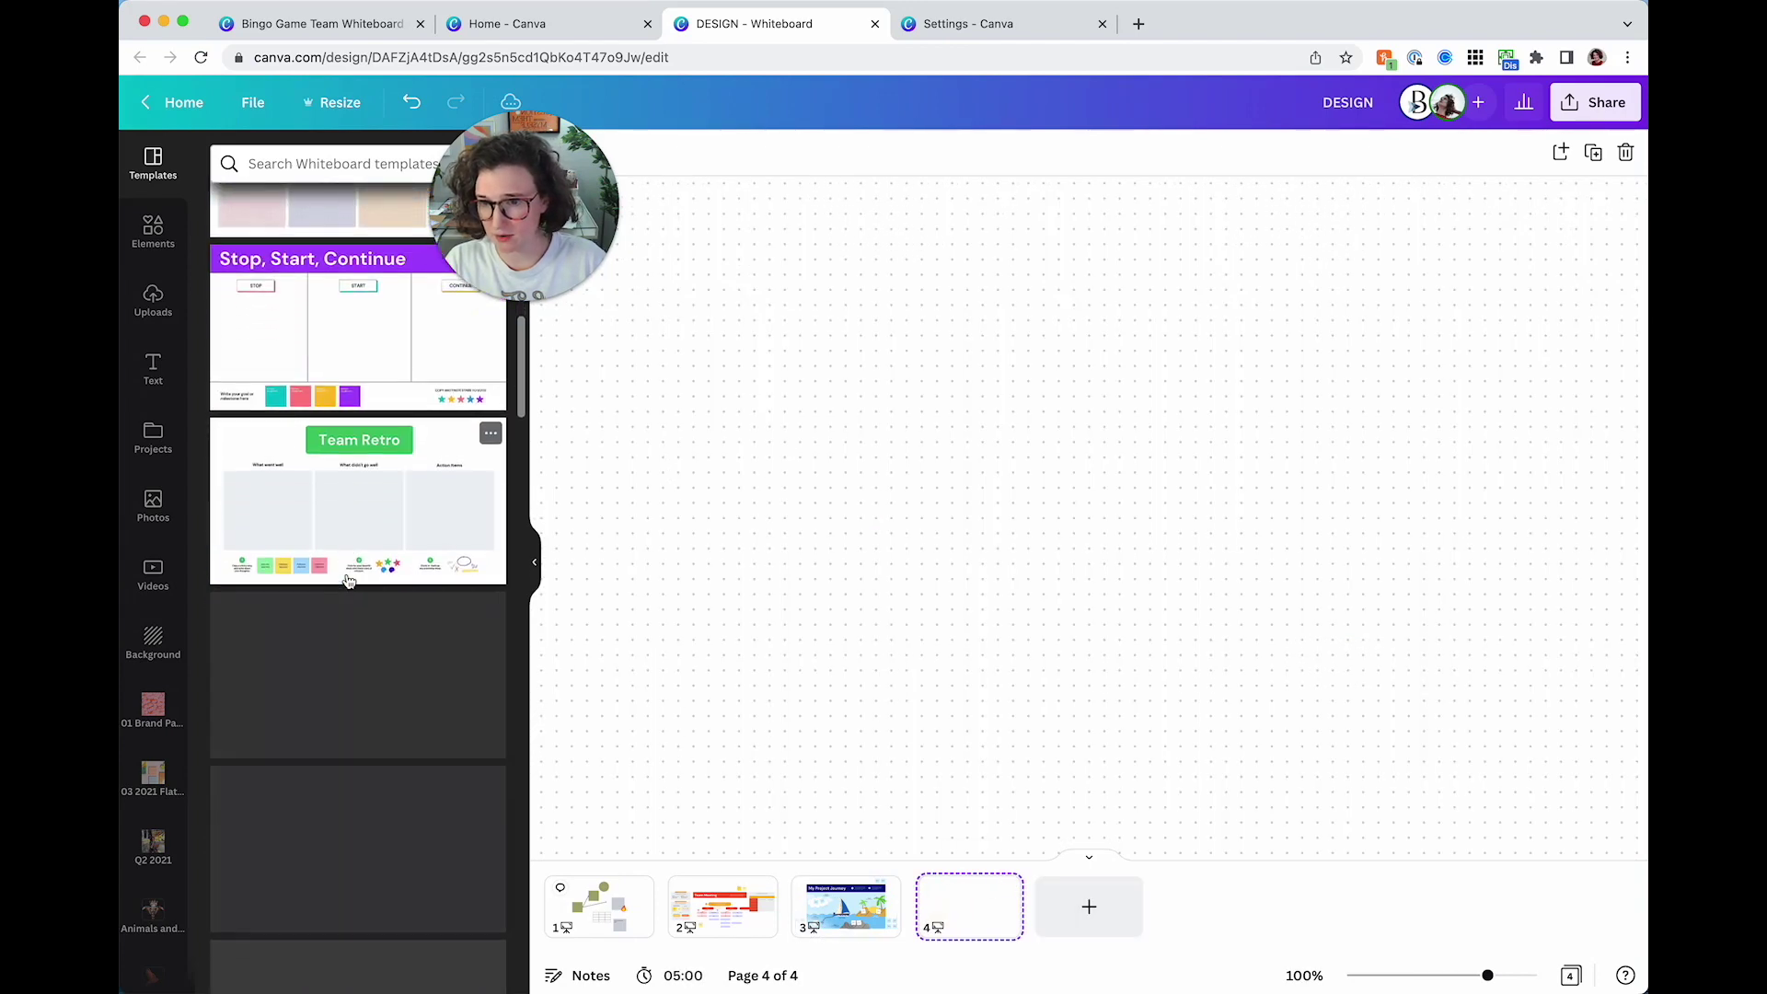
scroll(349, 581, up, 4)
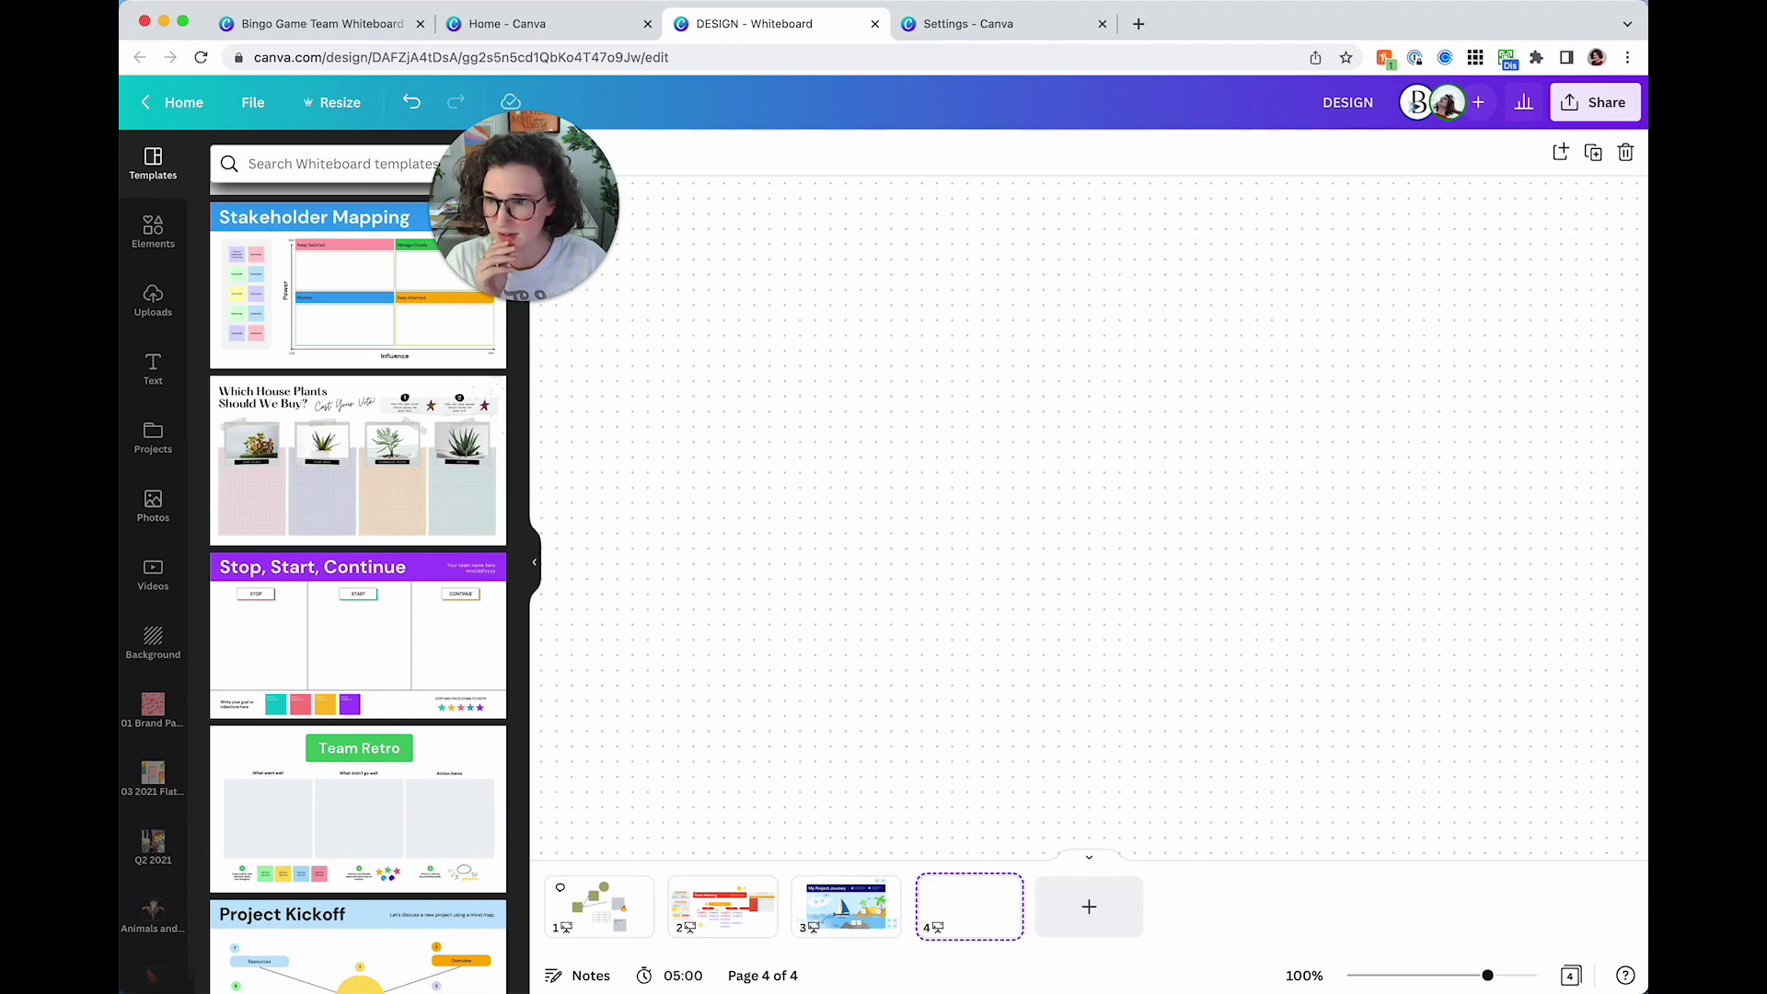
scroll(324, 569, down, 5)
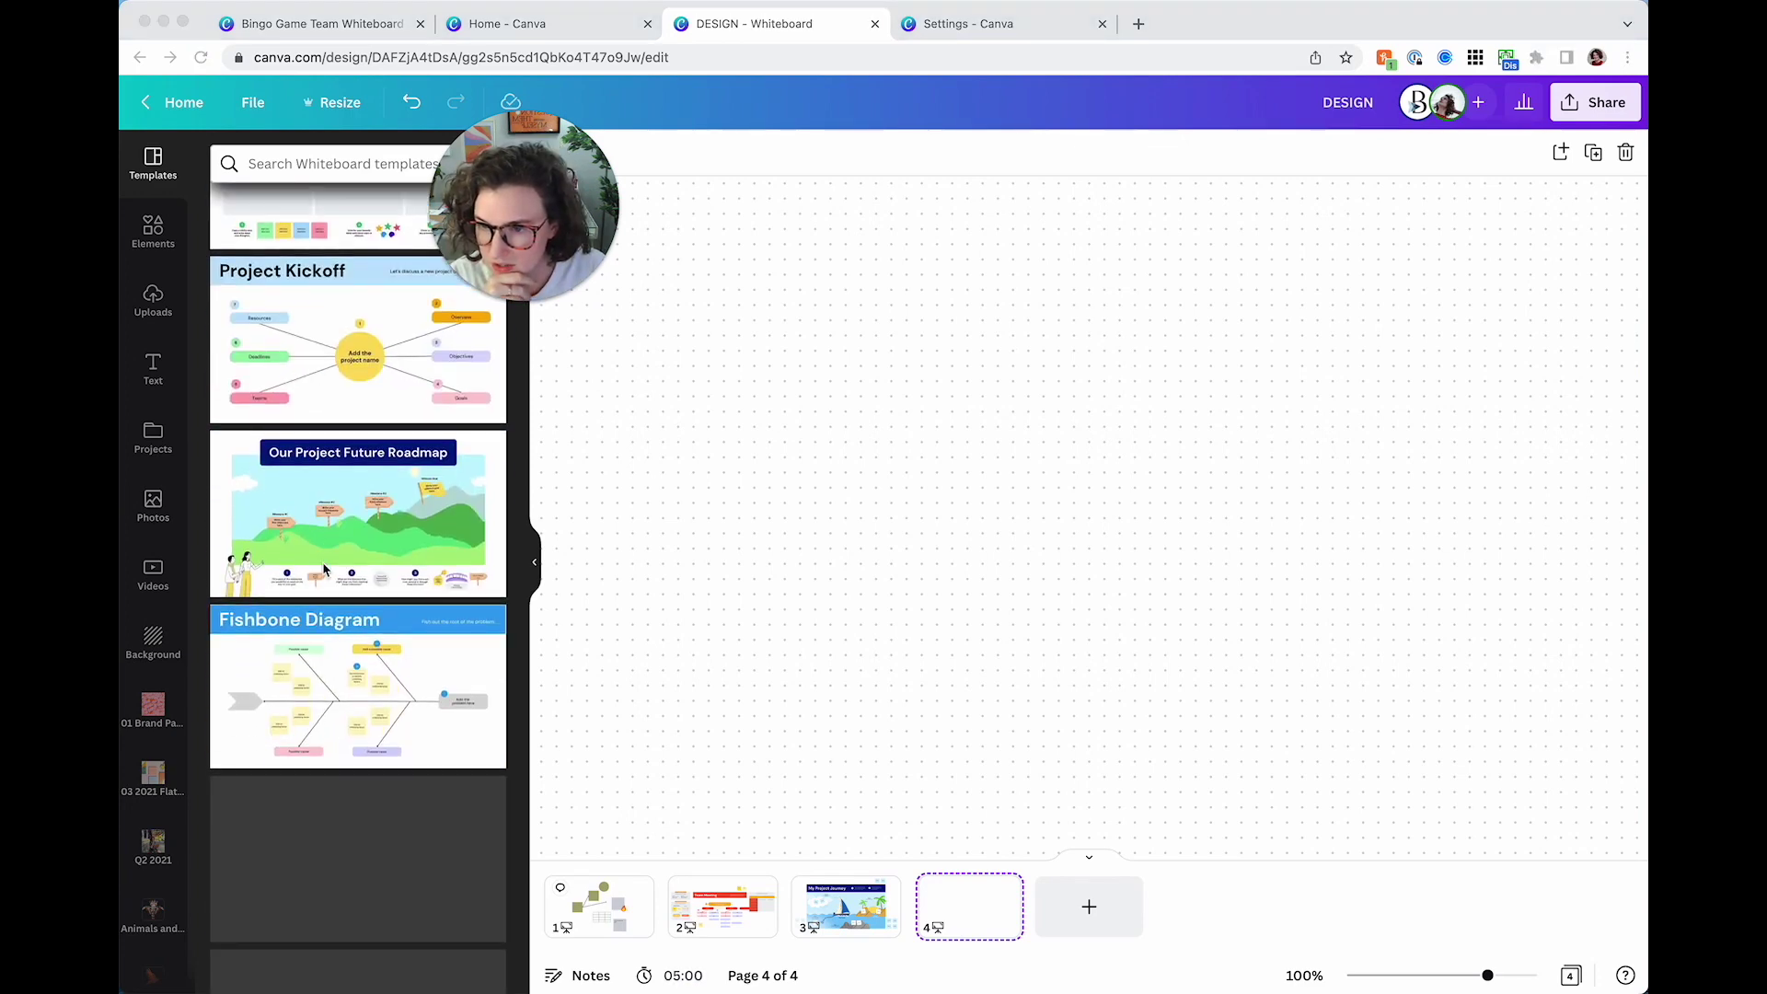
scroll(384, 495, down, 3)
scroll(390, 670, down, 8)
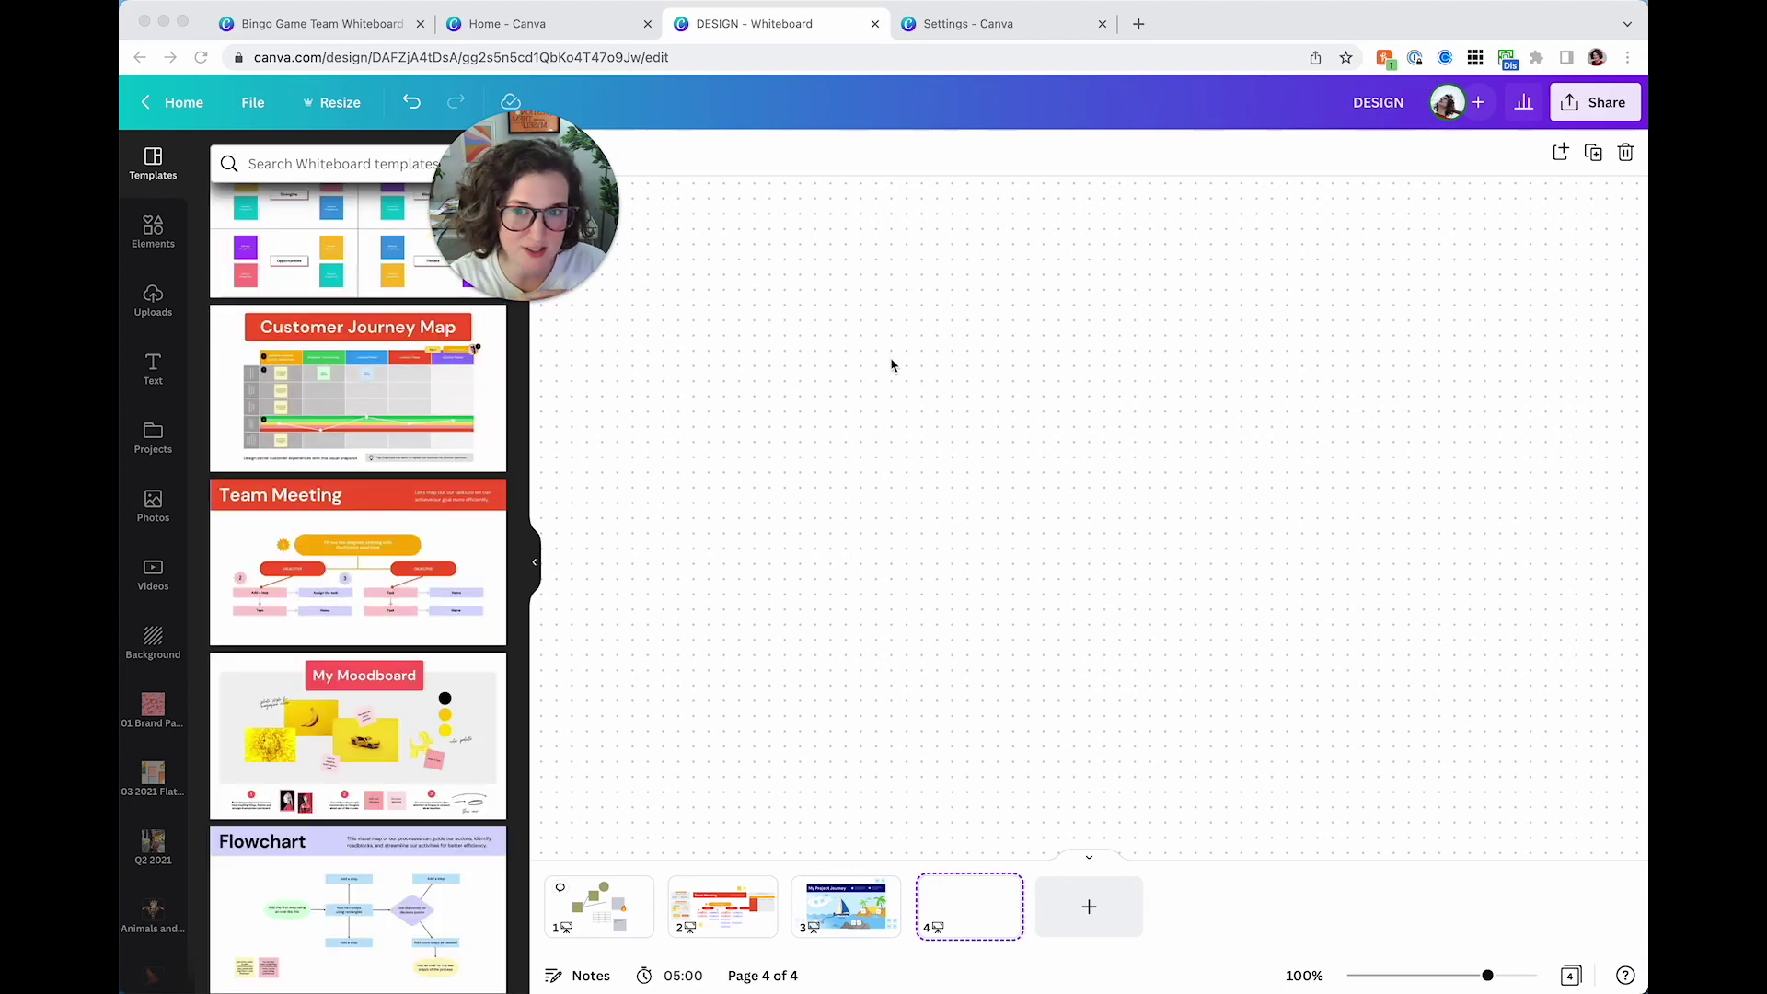
scroll(405, 693, down, 3)
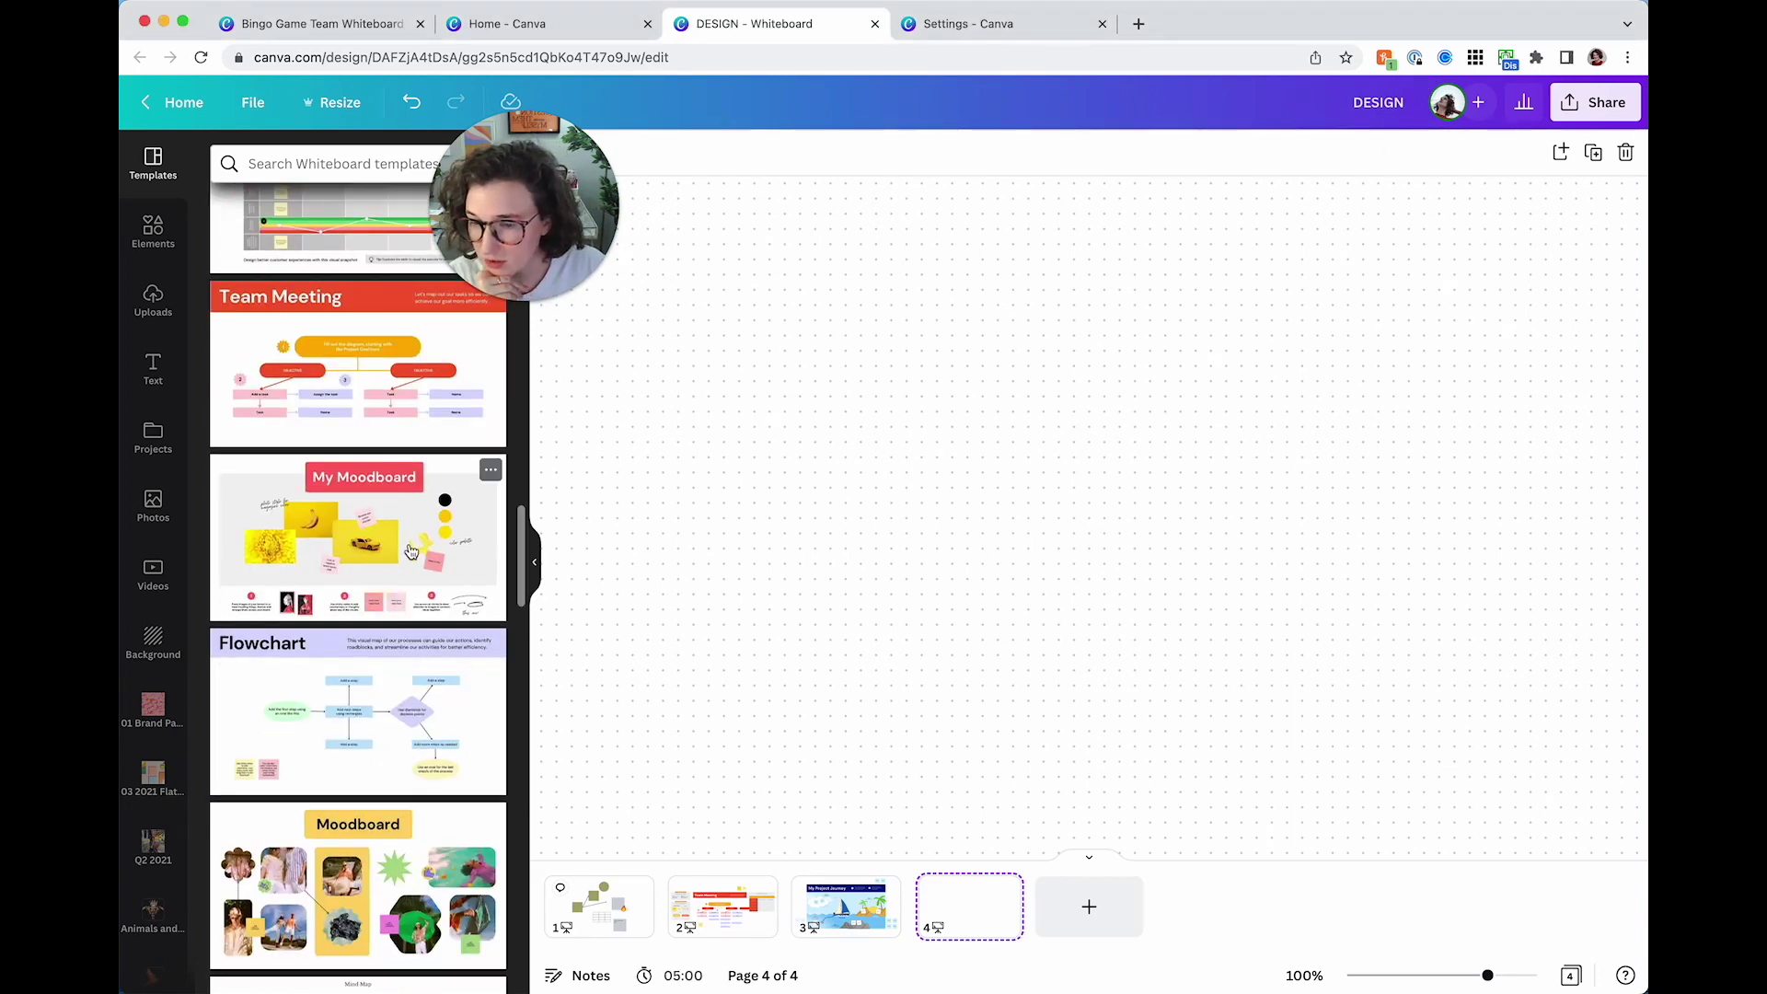
scroll(412, 552, down, 2)
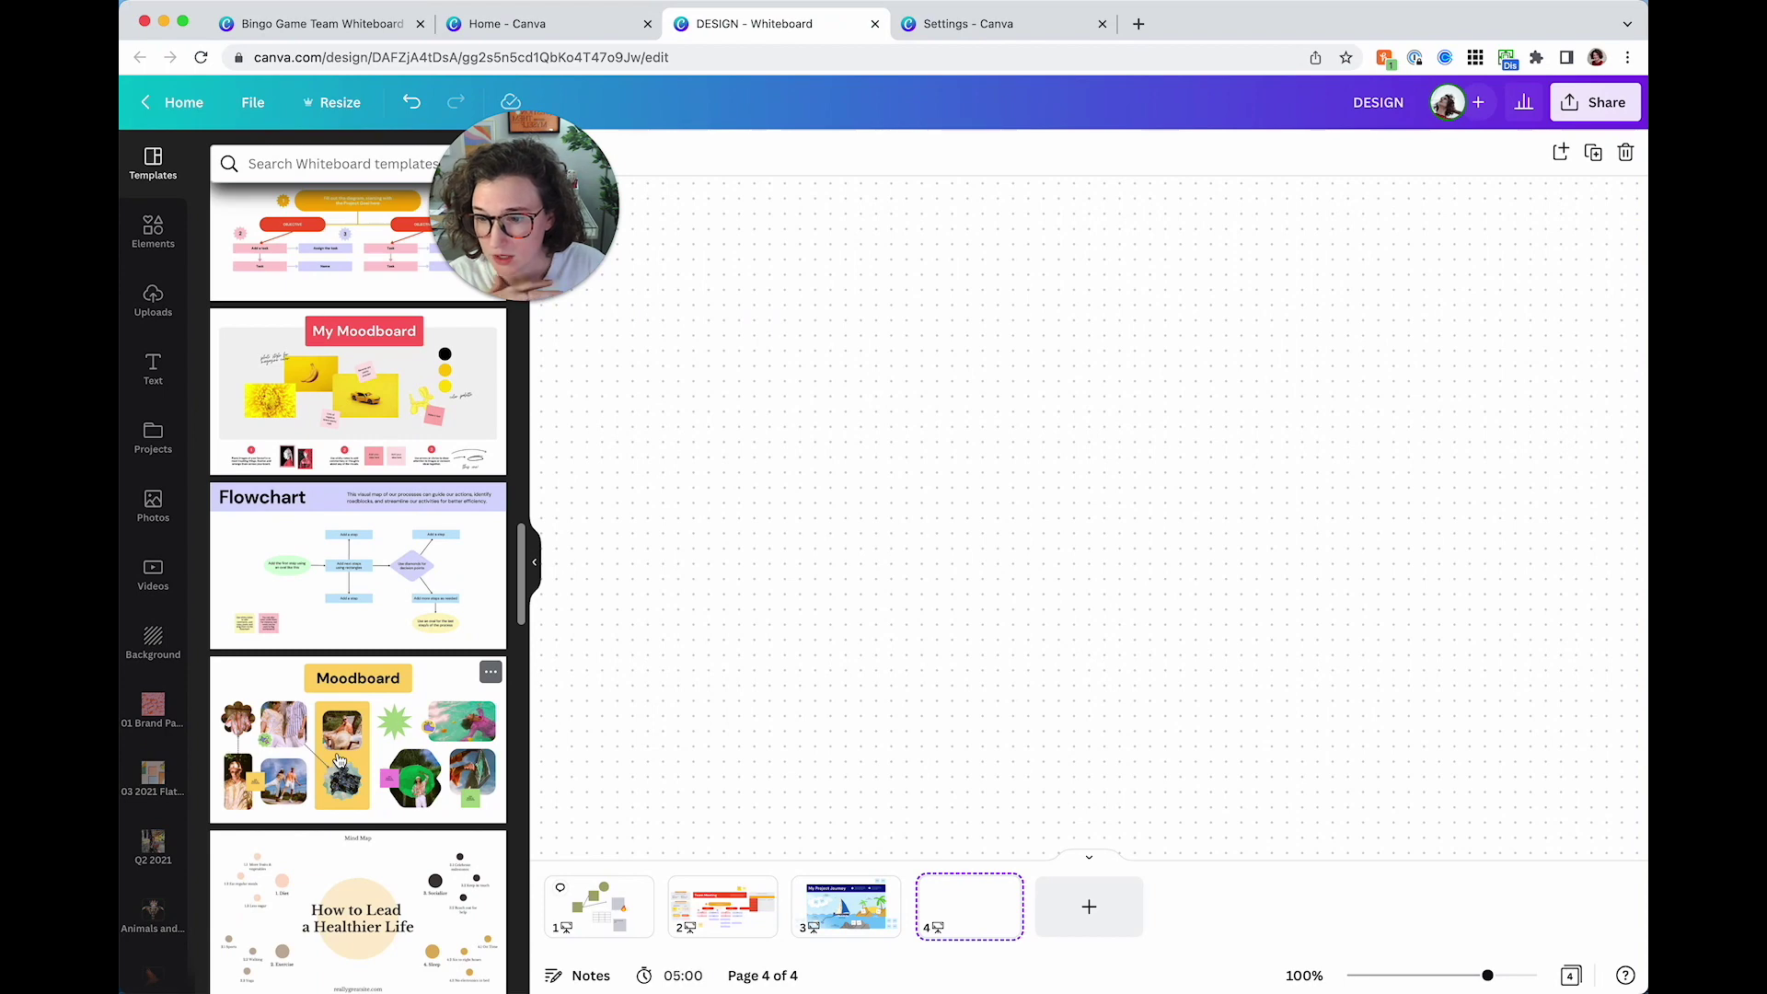
scroll(339, 760, down, 10)
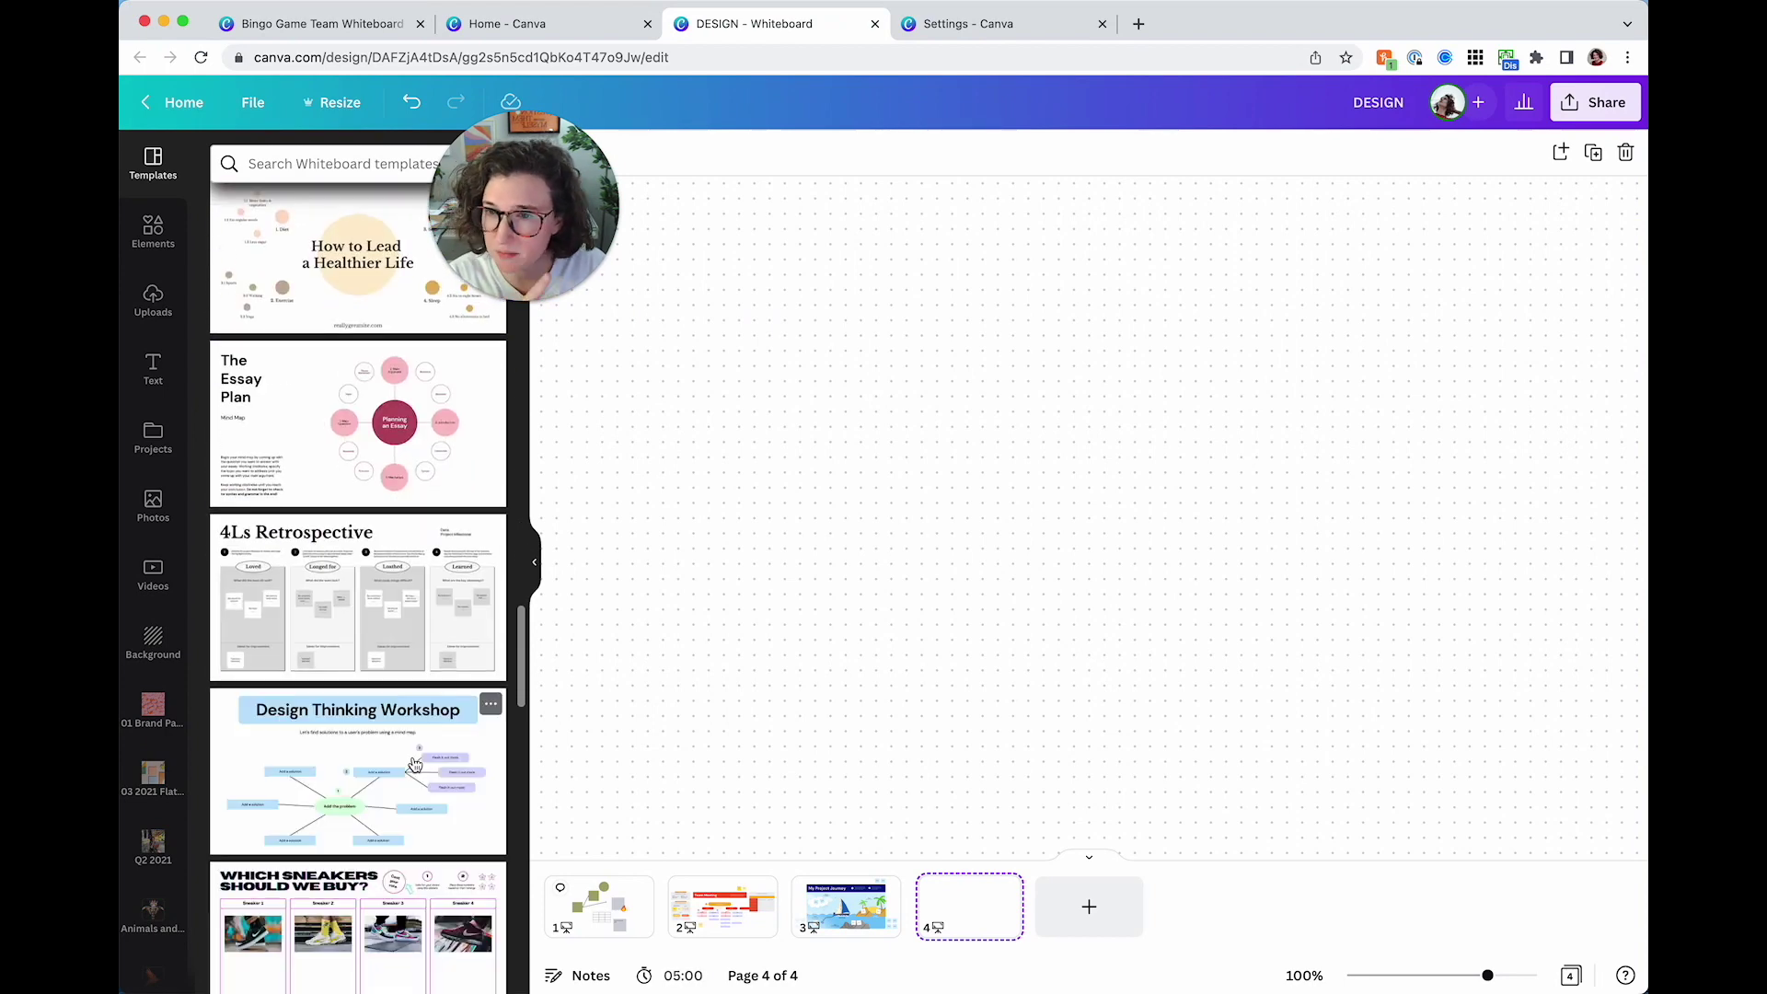
scroll(415, 765, down, 2)
scroll(318, 657, down, 4)
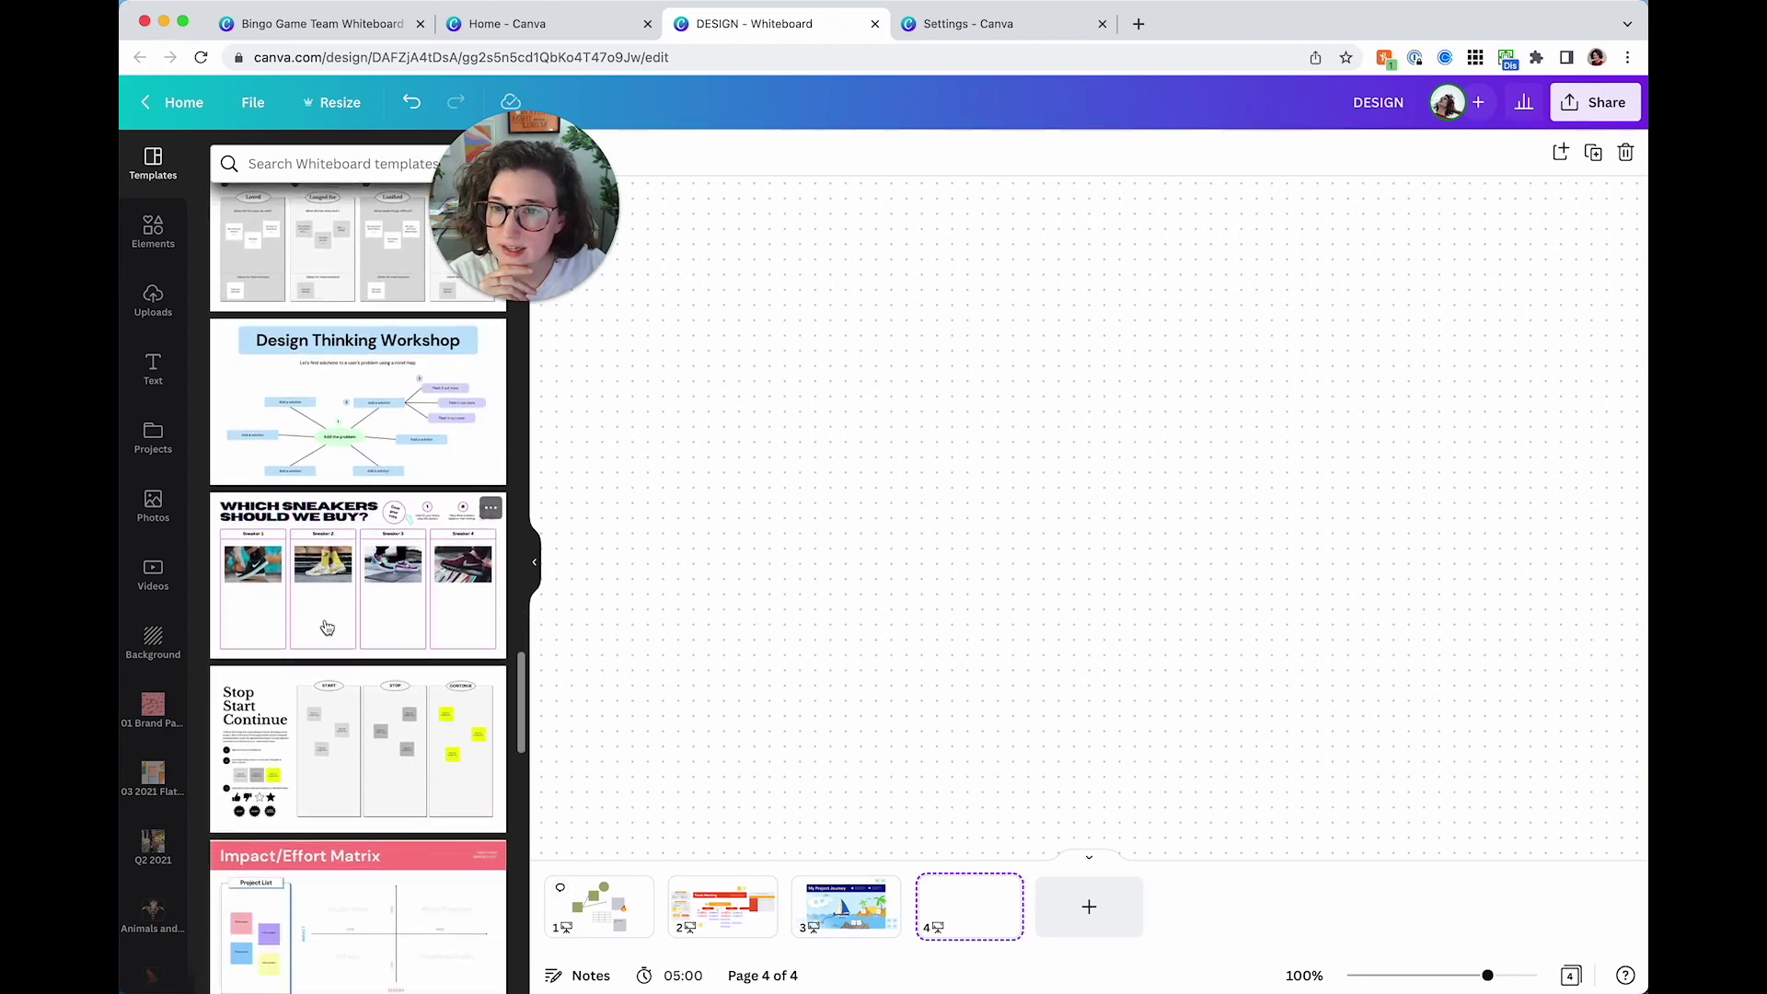
scroll(322, 644, down, 8)
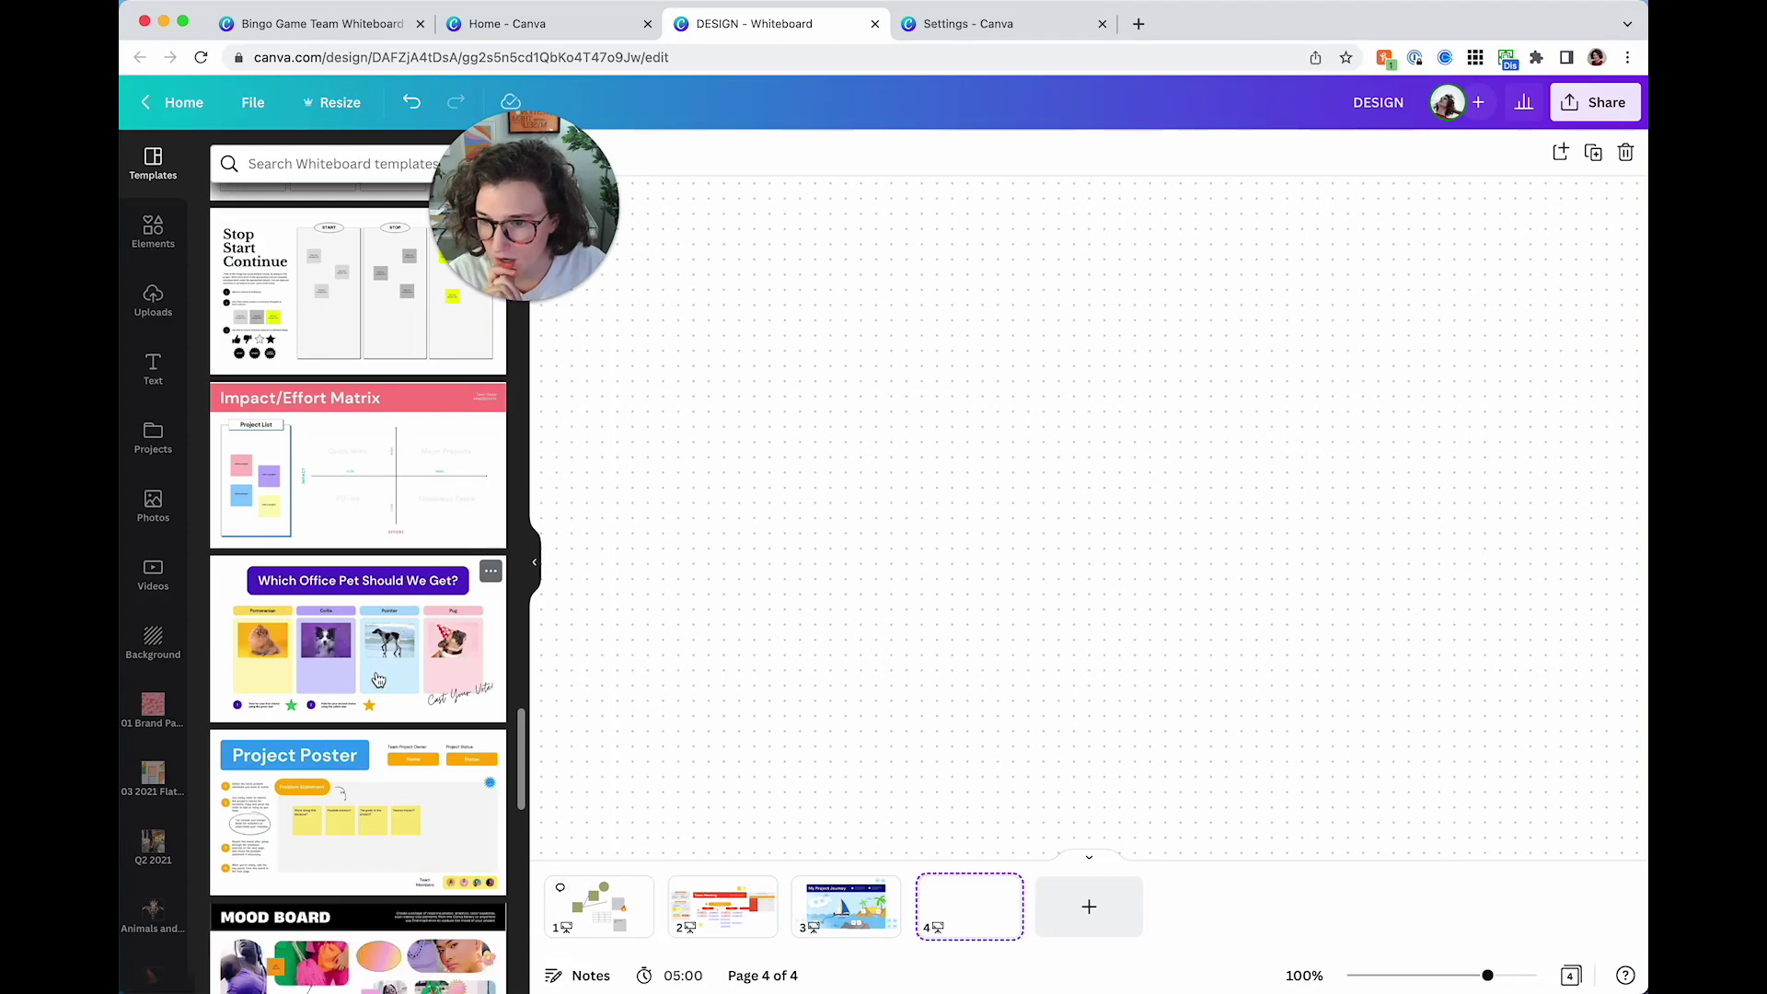
click(377, 680)
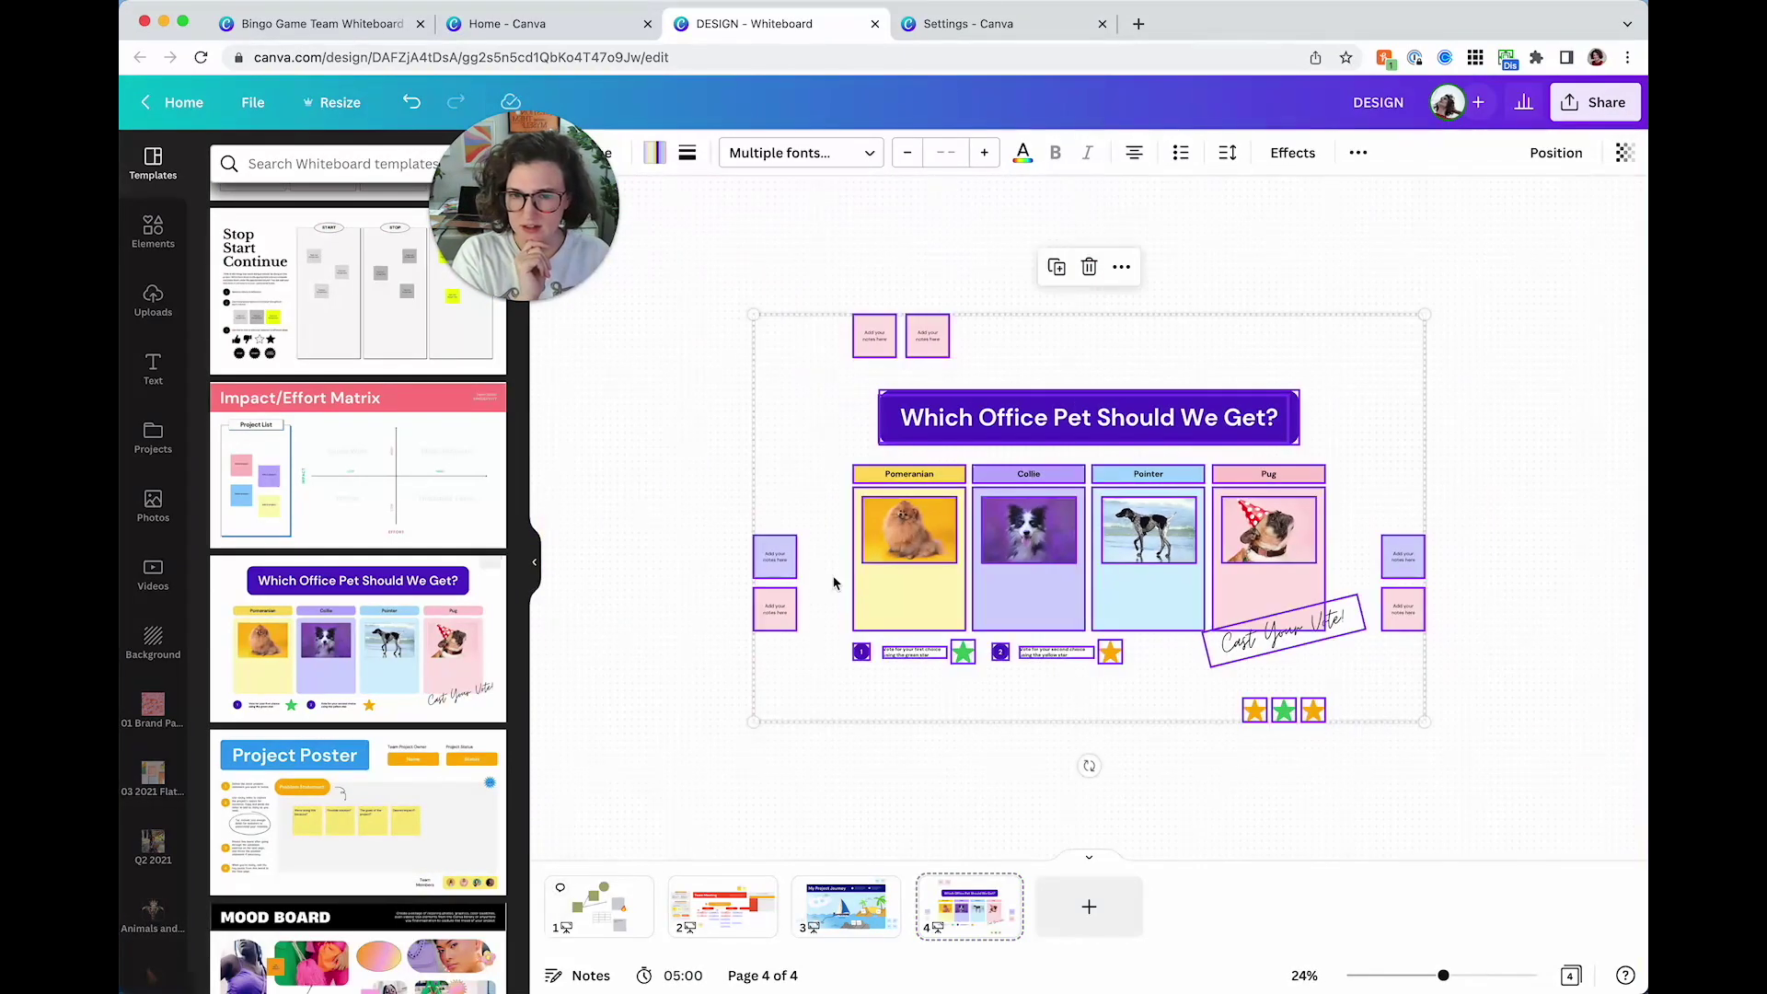
Deselect the inserted office pet vote template (Pomeranian, Collie, Pointer, Pug) and browse further templates
click(608, 501)
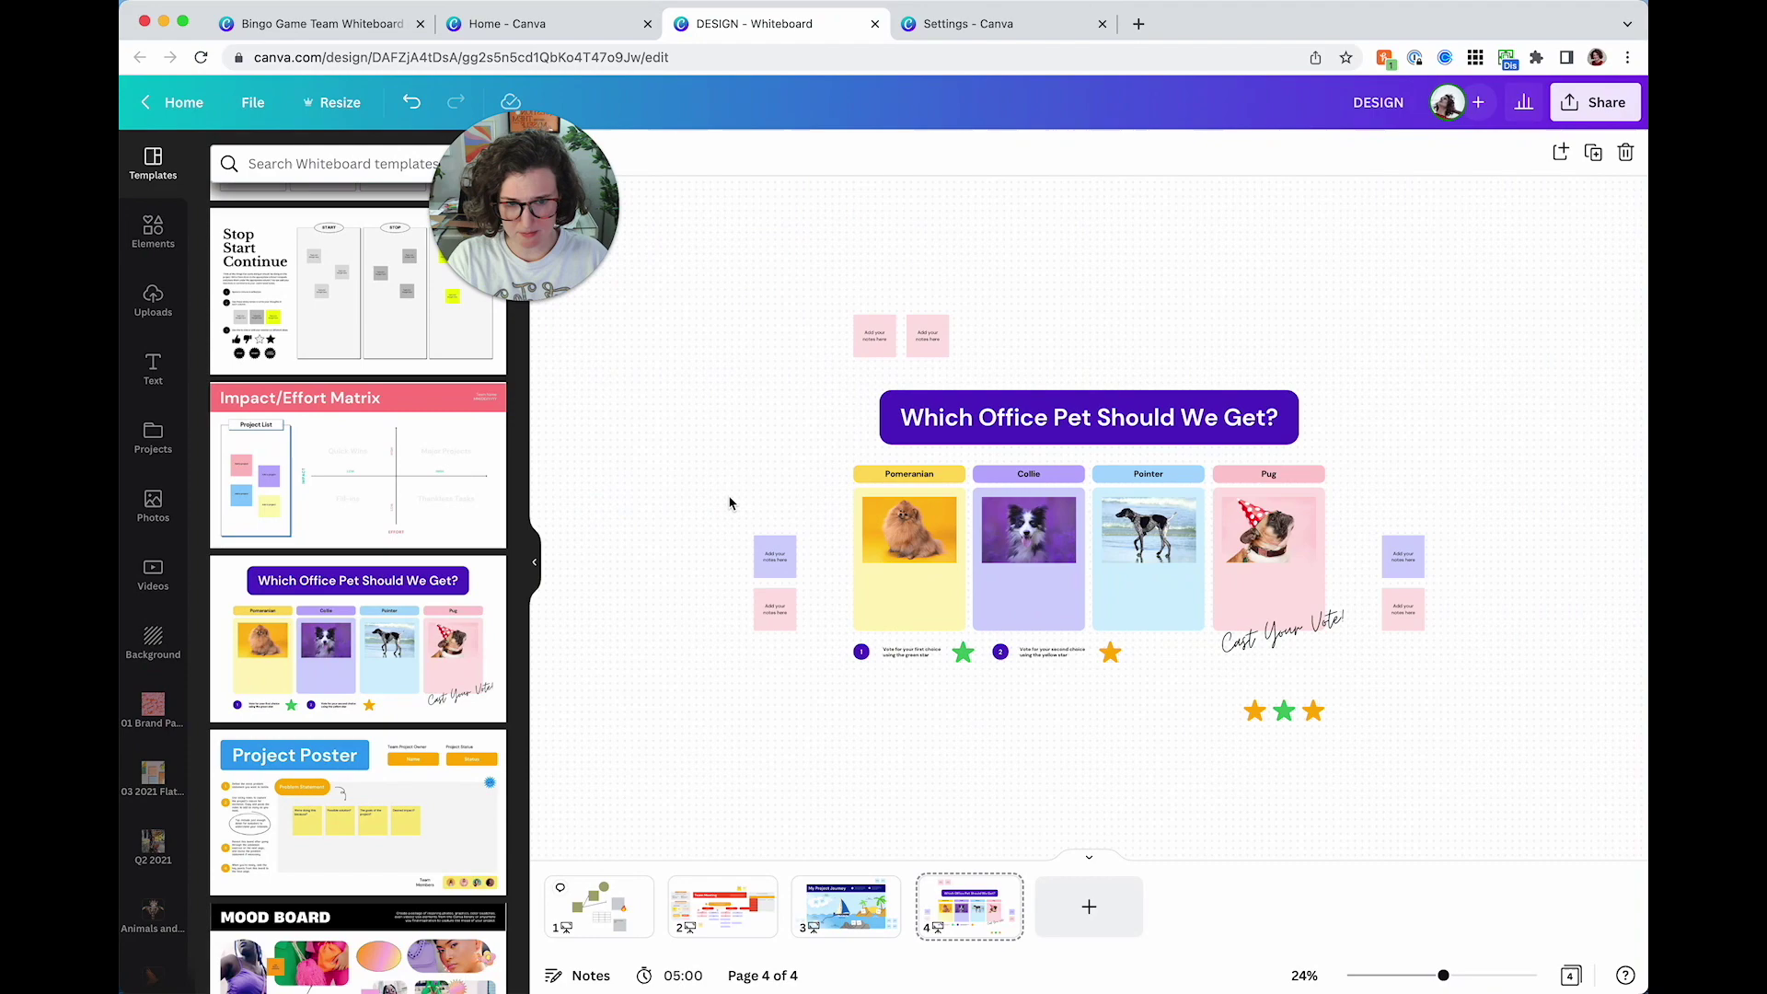
scroll(319, 470, down, 5)
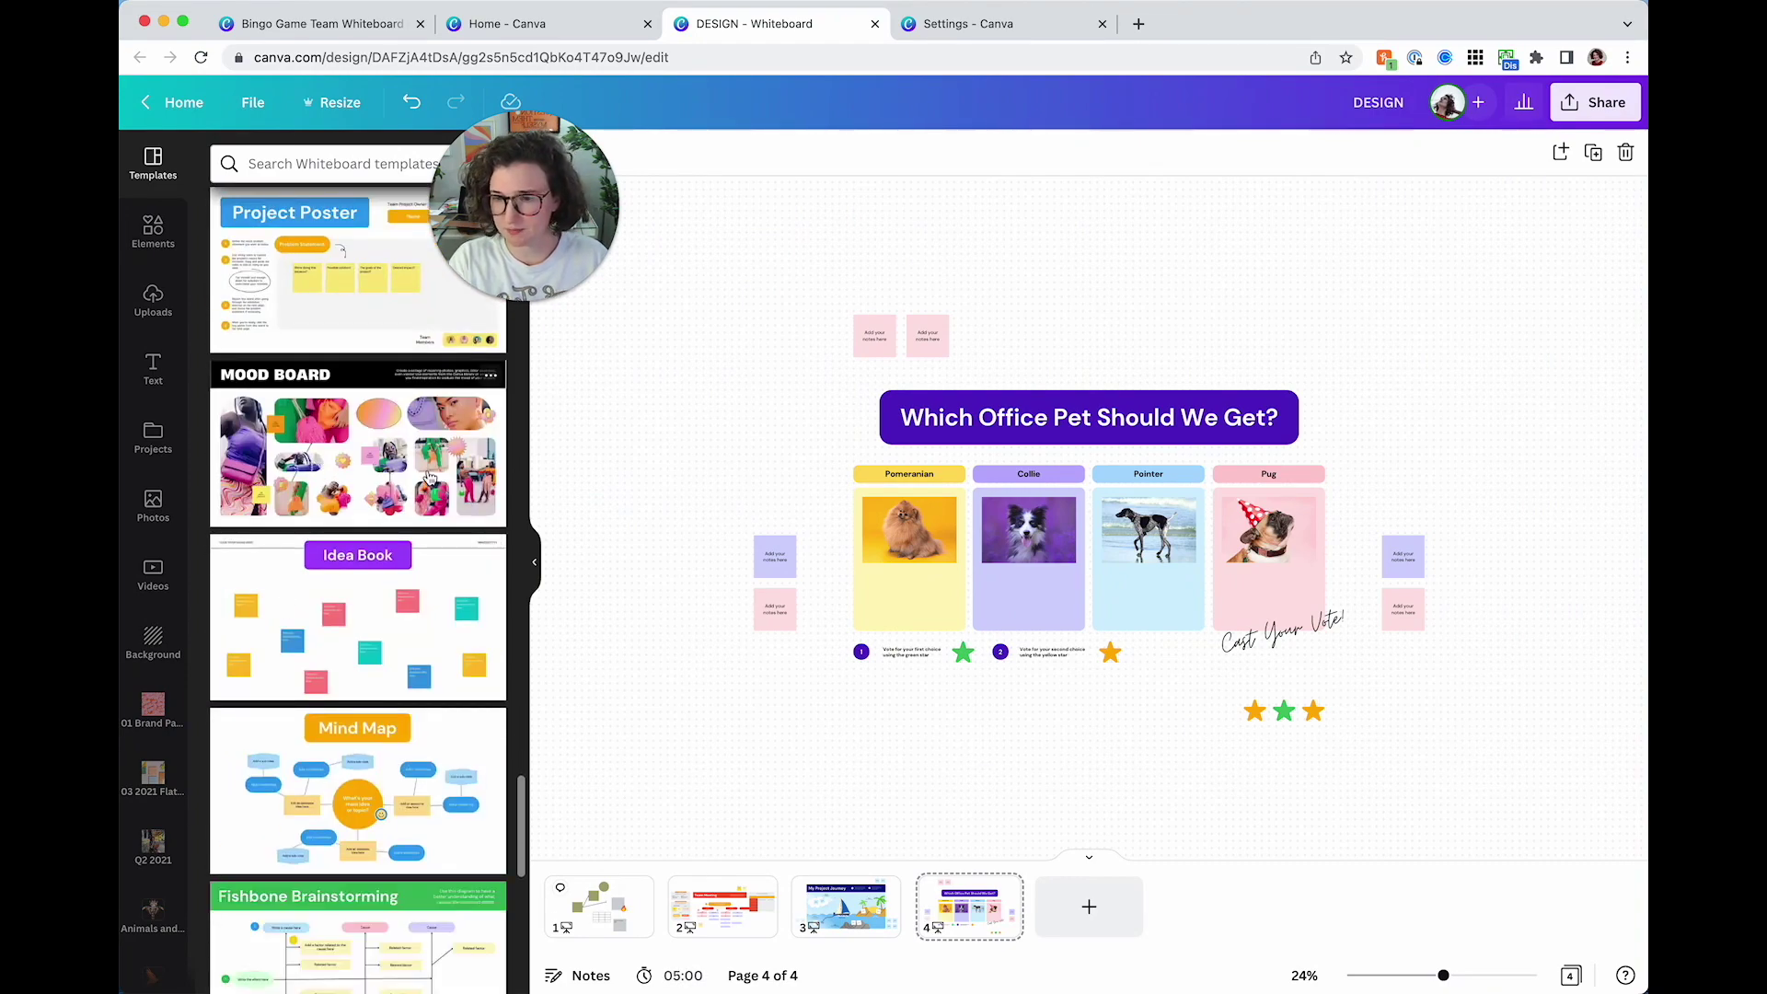
scroll(429, 477, down, 5)
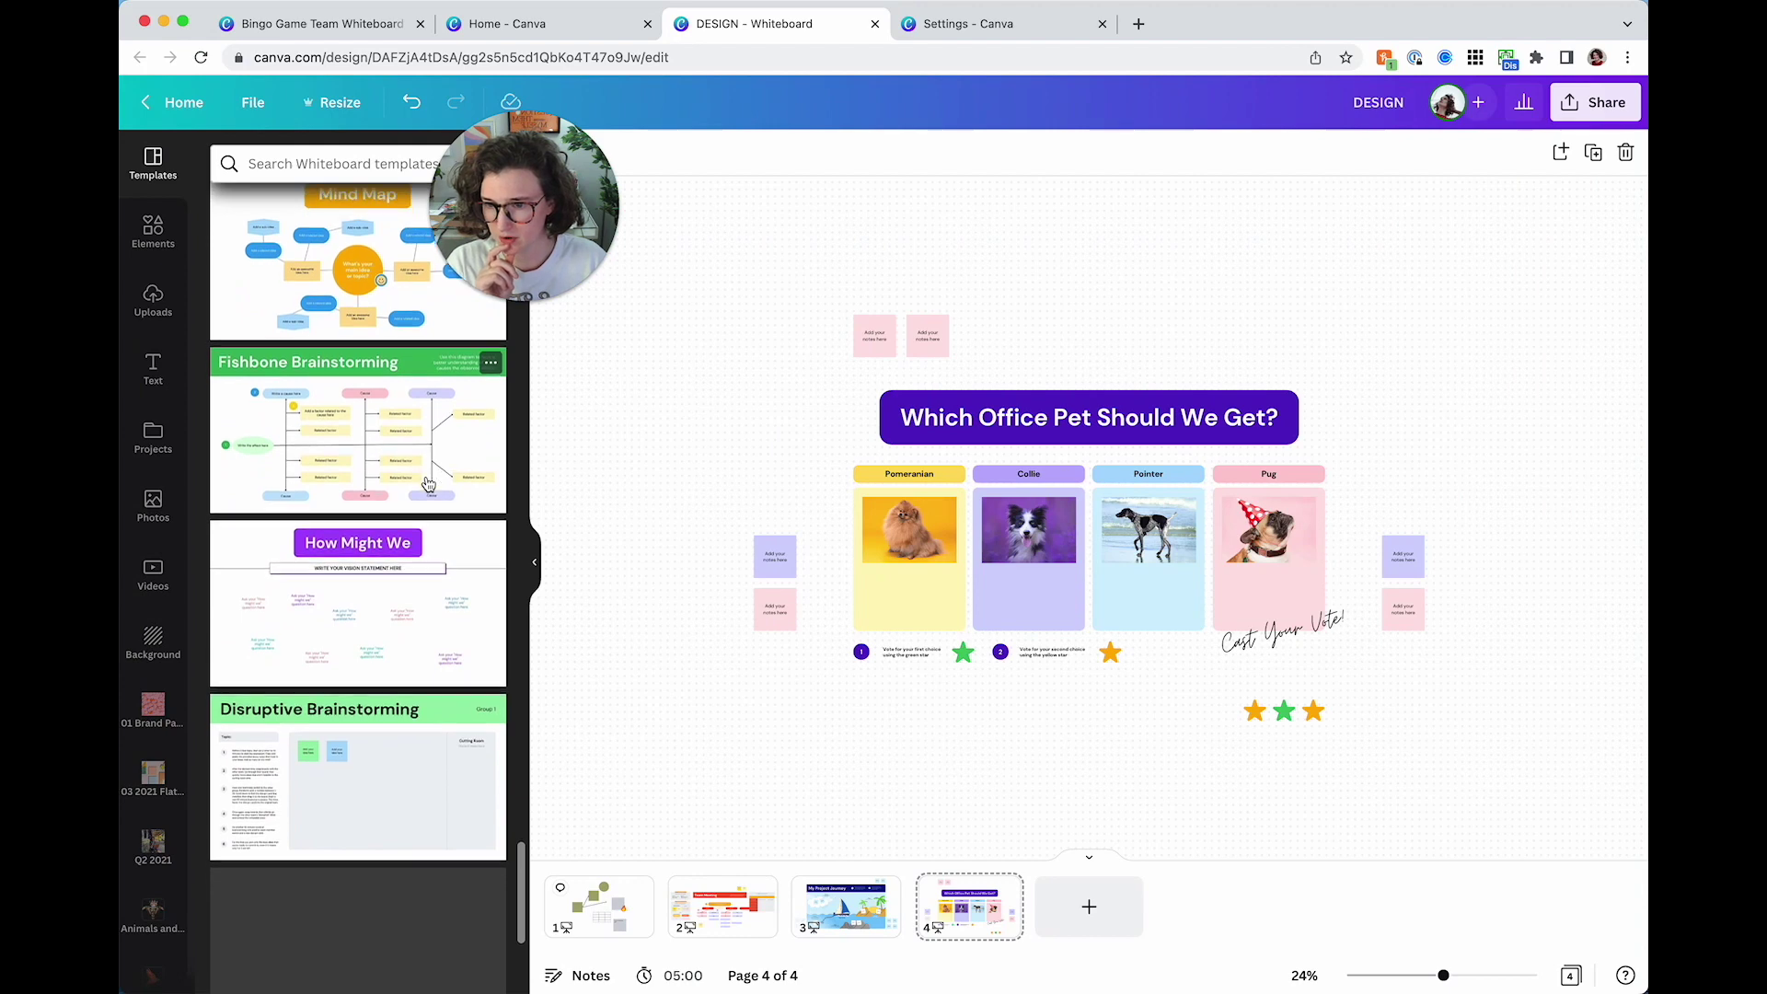
scroll(429, 483, down, 1)
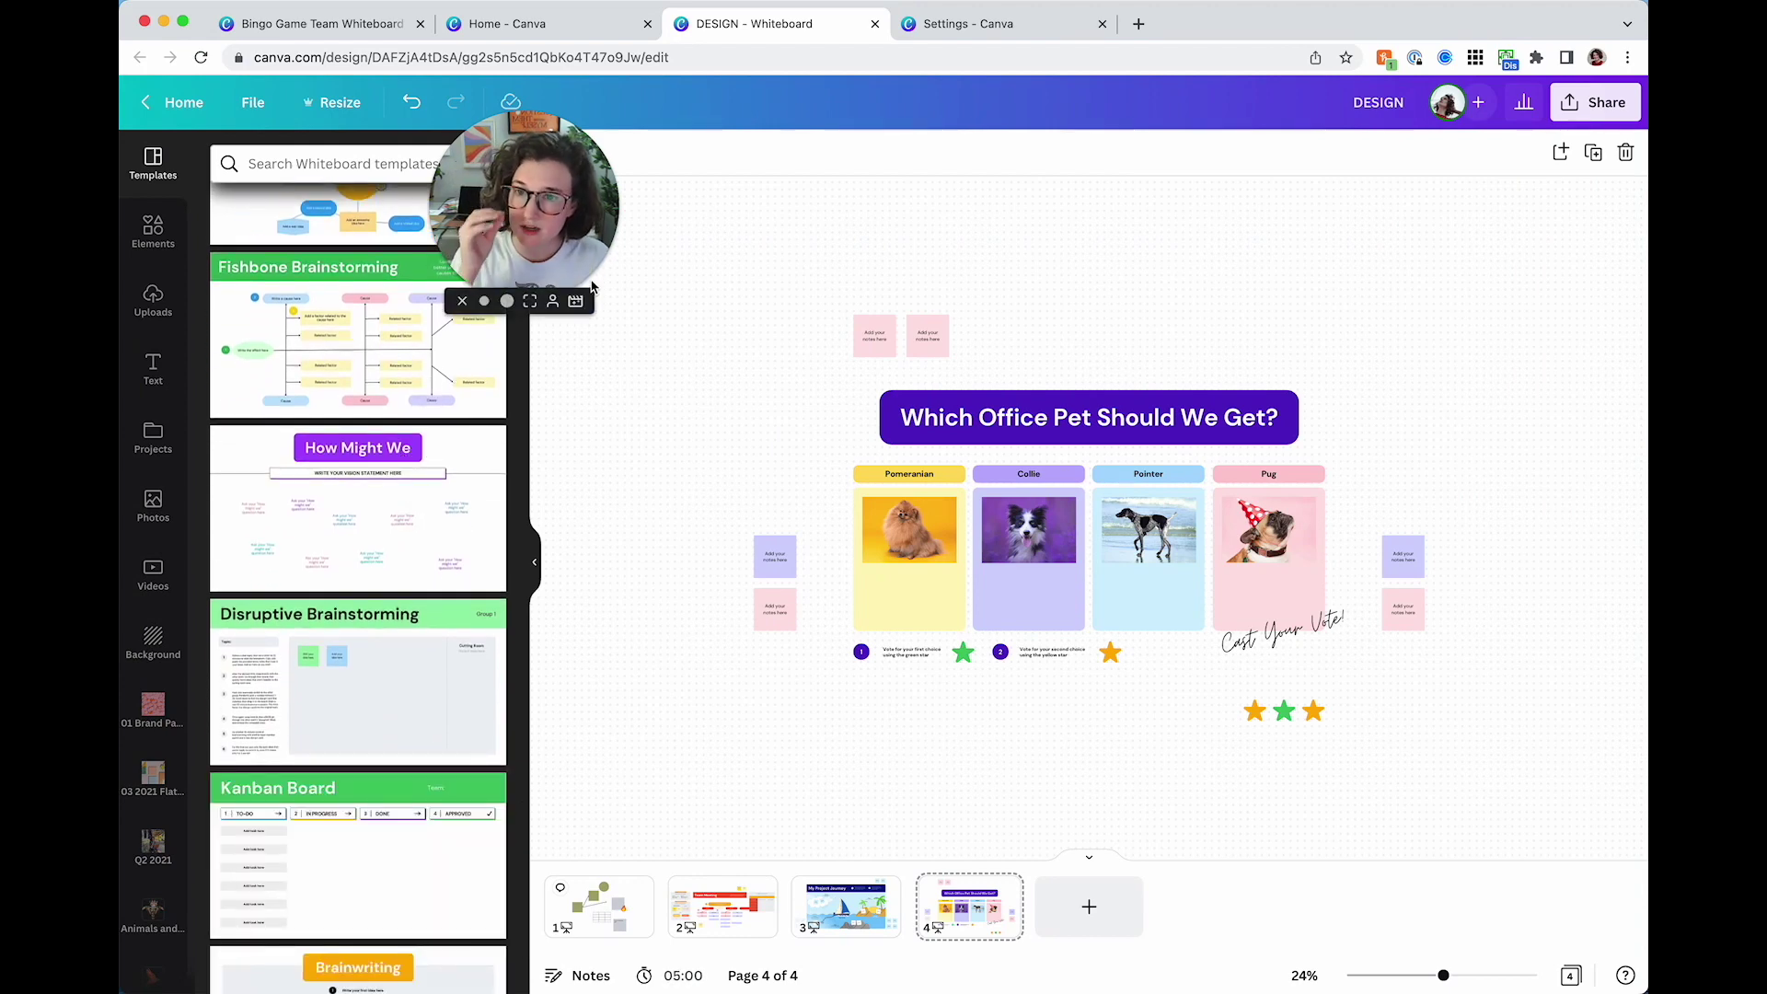